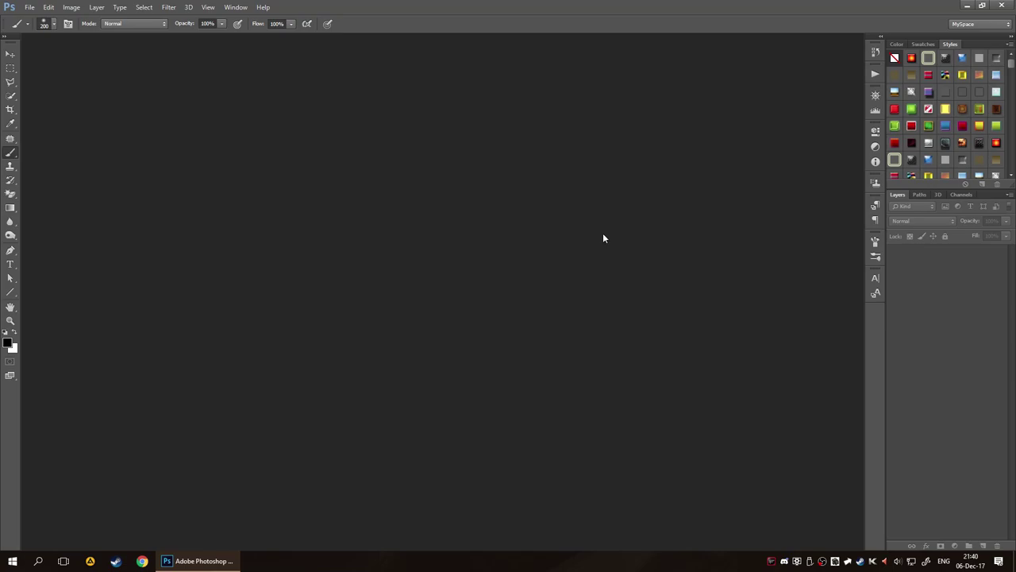
# Minimize the empty Photoshop window to show the desktop.
pyautogui.click(238, 553)
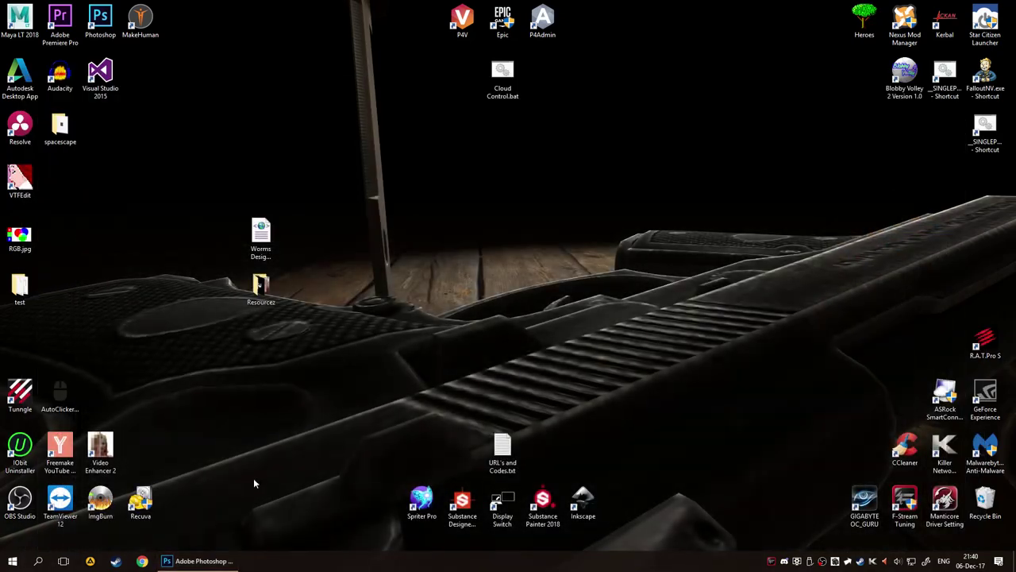
# View the RGB.jpg colour-mixing diagram in Windows Photos, then close the viewer.
pyautogui.doubleClick(24, 237)
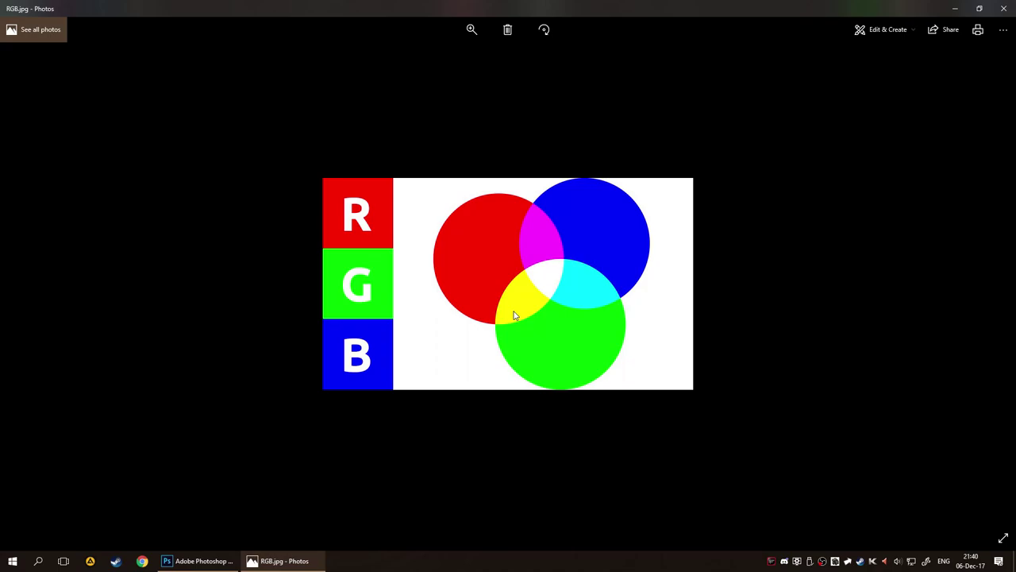
pyautogui.scroll(3, 514, 315)
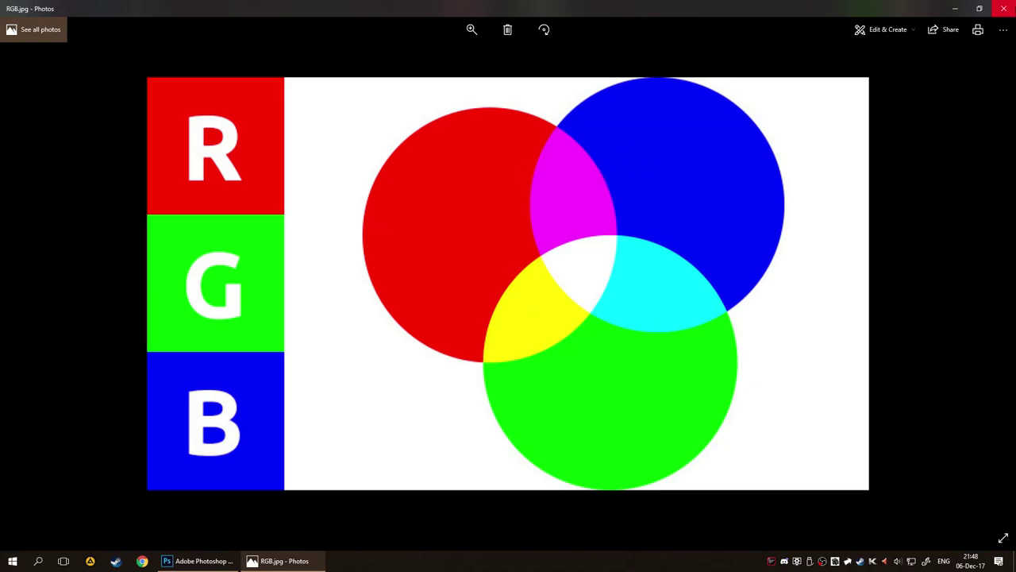
pyautogui.click(1003, 8)
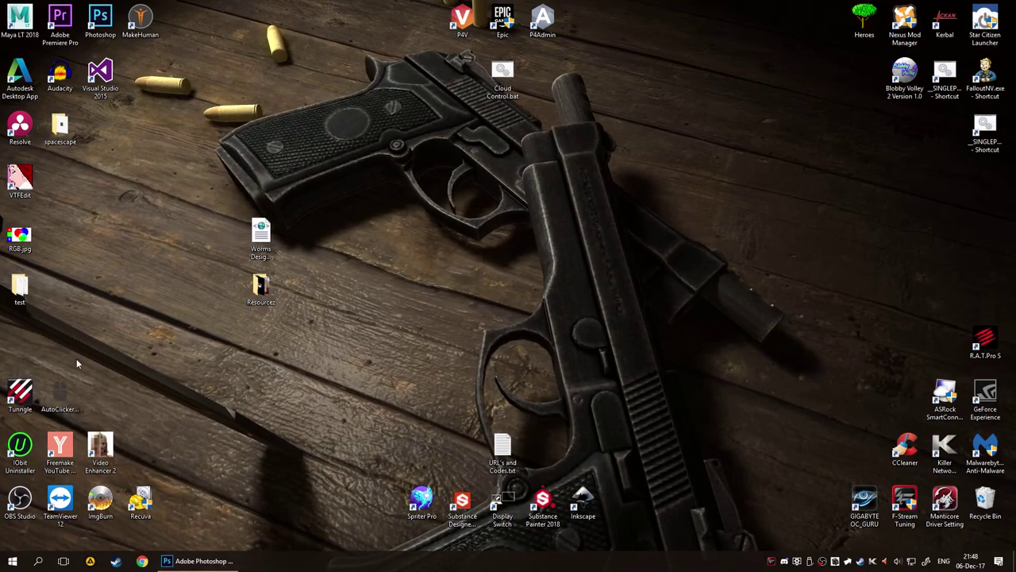
# Open Reference.jpg from the test\COLOR folder in Photoshop by dropping it onto the canvas.
pyautogui.doubleClick(20, 287)
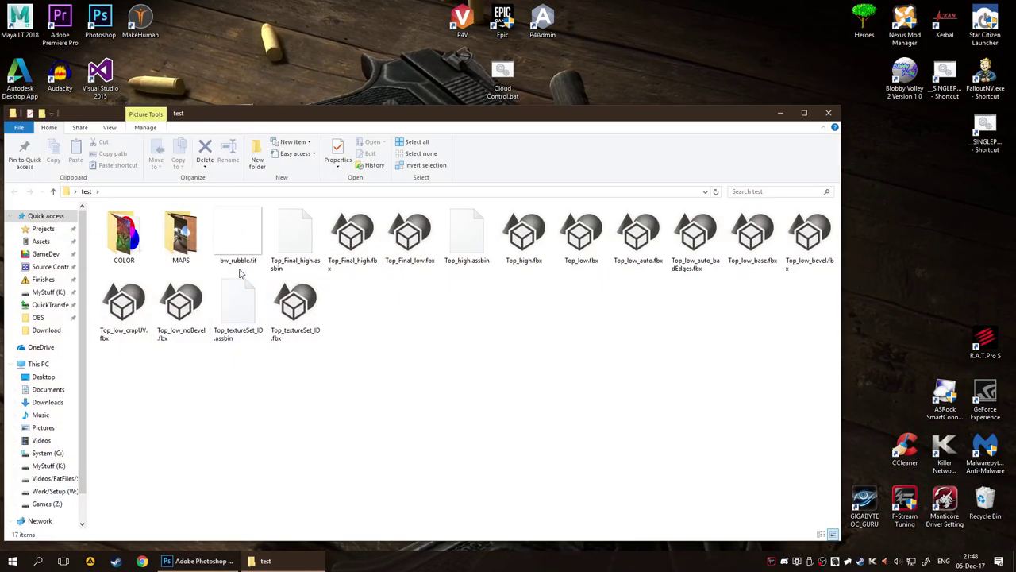
pyautogui.doubleClick(124, 237)
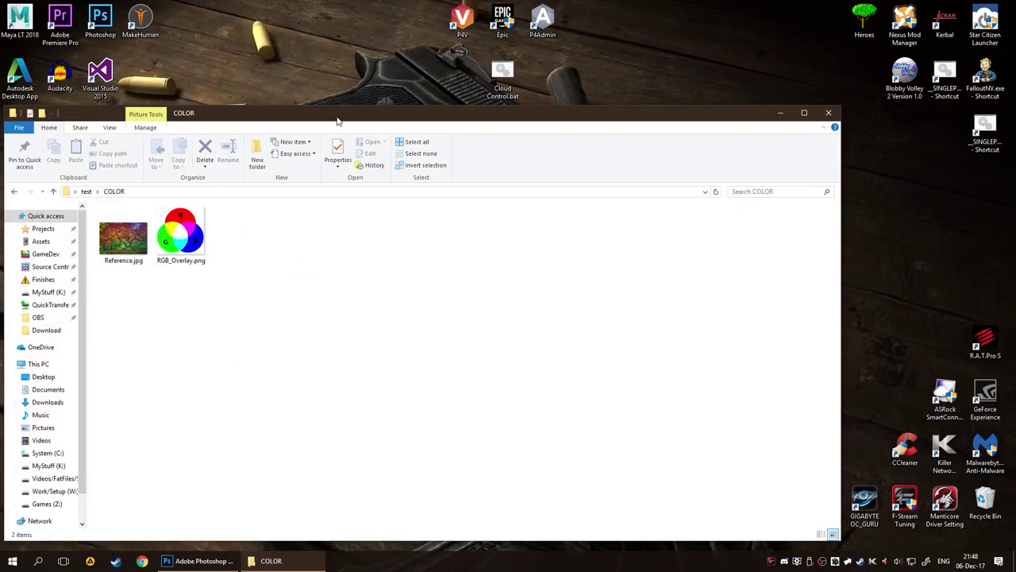
pyautogui.moveTo(281, 113); pyautogui.dragTo(351, 33)
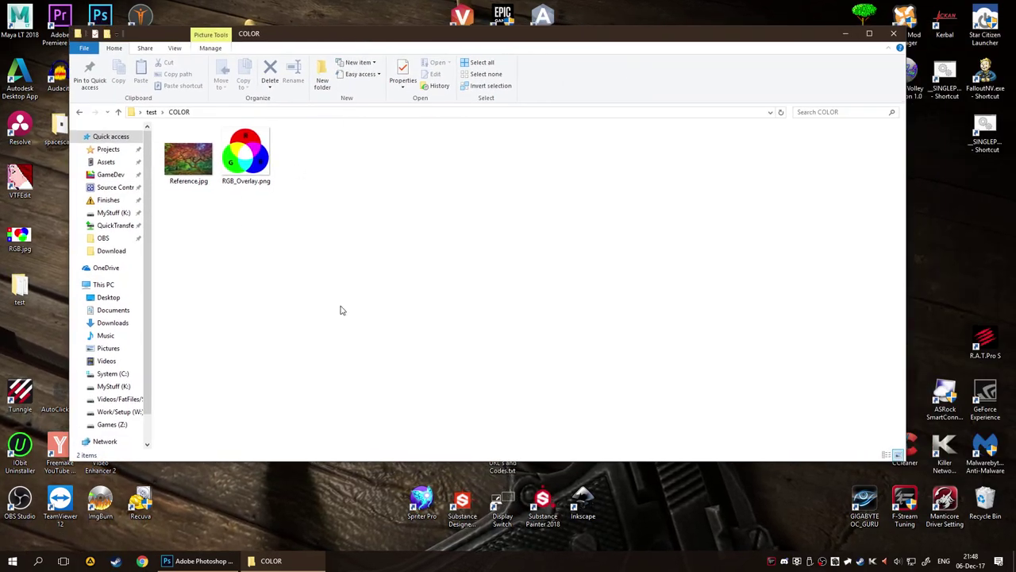
pyautogui.click(193, 163)
pyautogui.moveTo(195, 165)
pyautogui.mouseDown()
pyautogui.moveTo(254, 476)
pyautogui.moveTo(238, 460)
pyautogui.moveTo(205, 556)
pyautogui.moveTo(338, 316)
pyautogui.mouseUp()
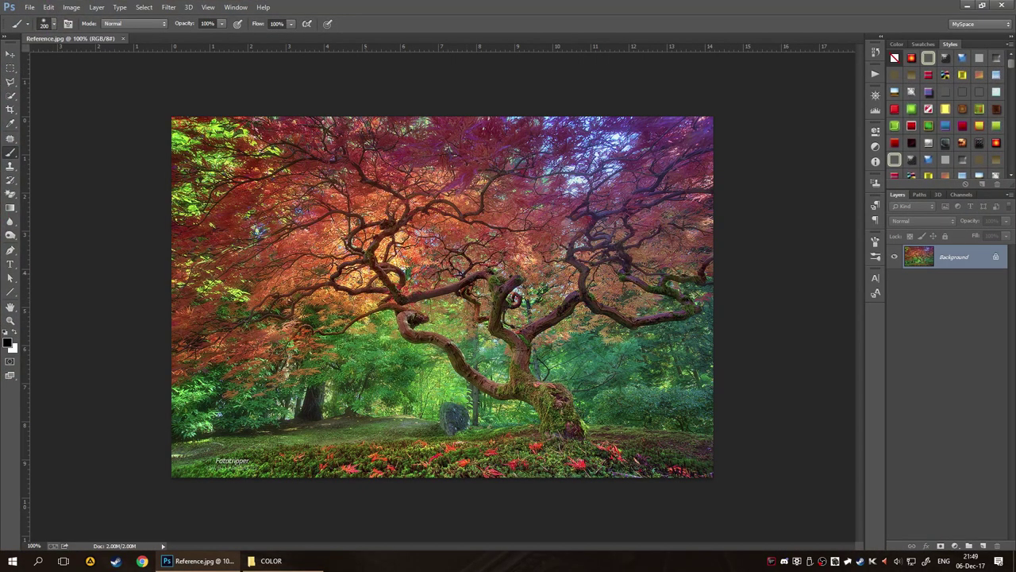
# Select the Rectangular Marquee tool and convert the Background into Layer 0.
pyautogui.click(11, 68)
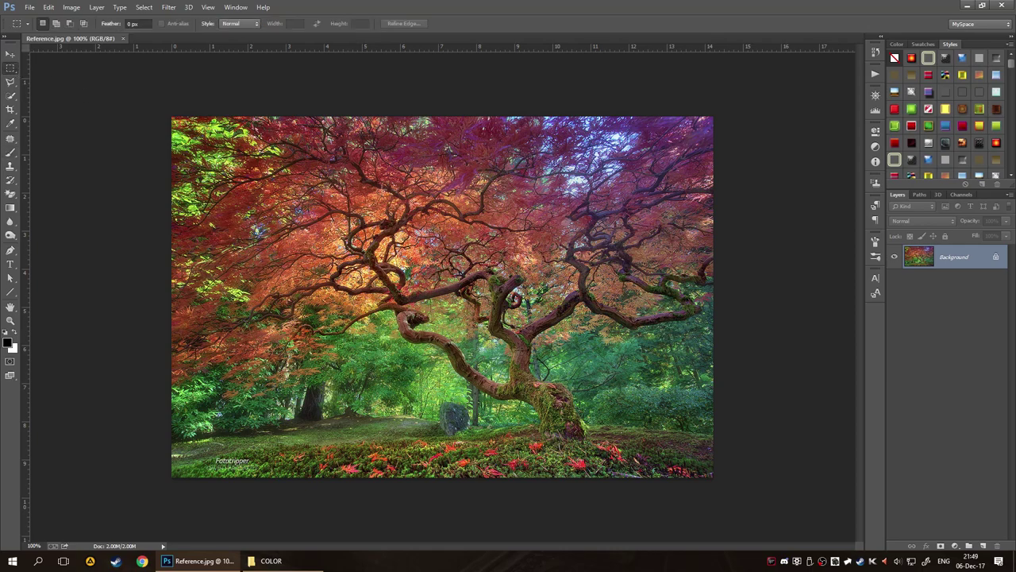
pyautogui.doubleClick(959, 256)
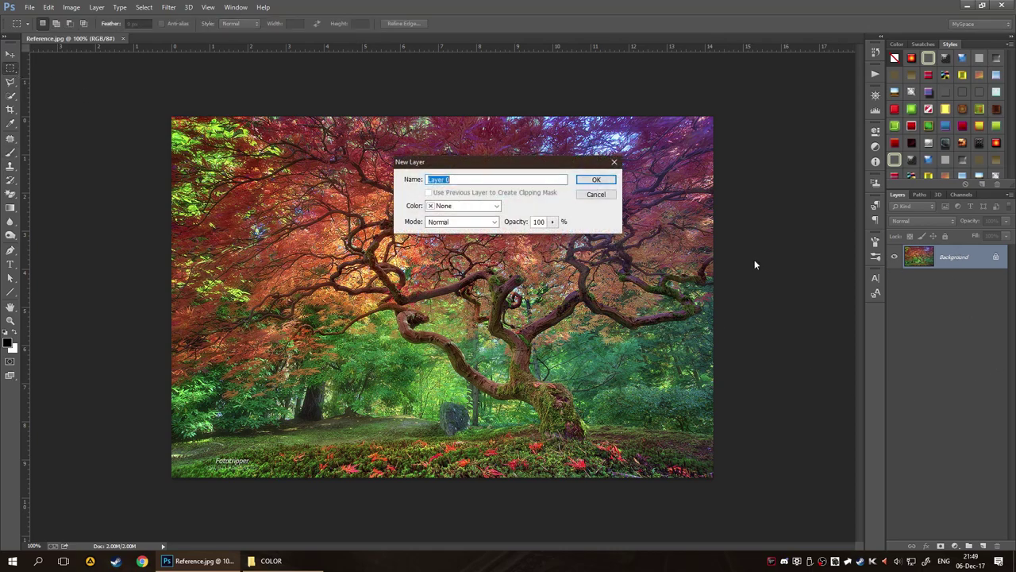
pyautogui.click(599, 185)
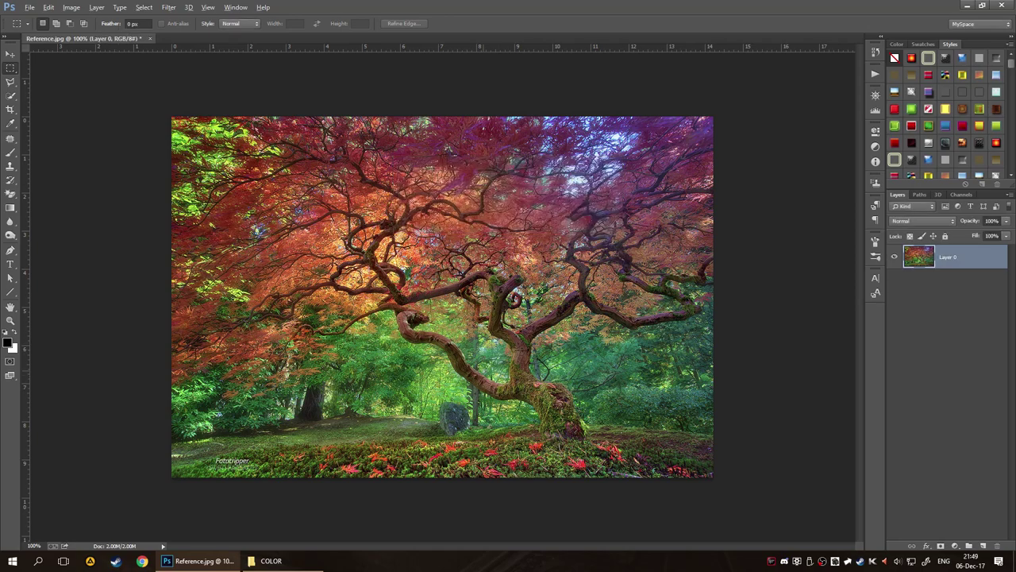
# Zoom in on the tree photo and show the Channels panel.
pyautogui.scroll(3, 492, 337)
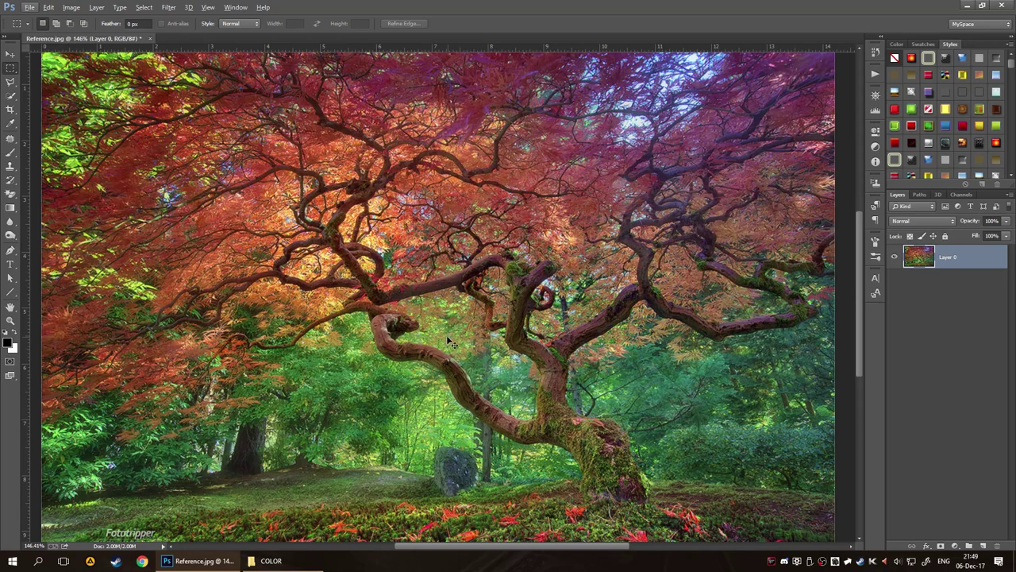
pyautogui.moveTo(386, 340); pyautogui.dragTo(427, 335)
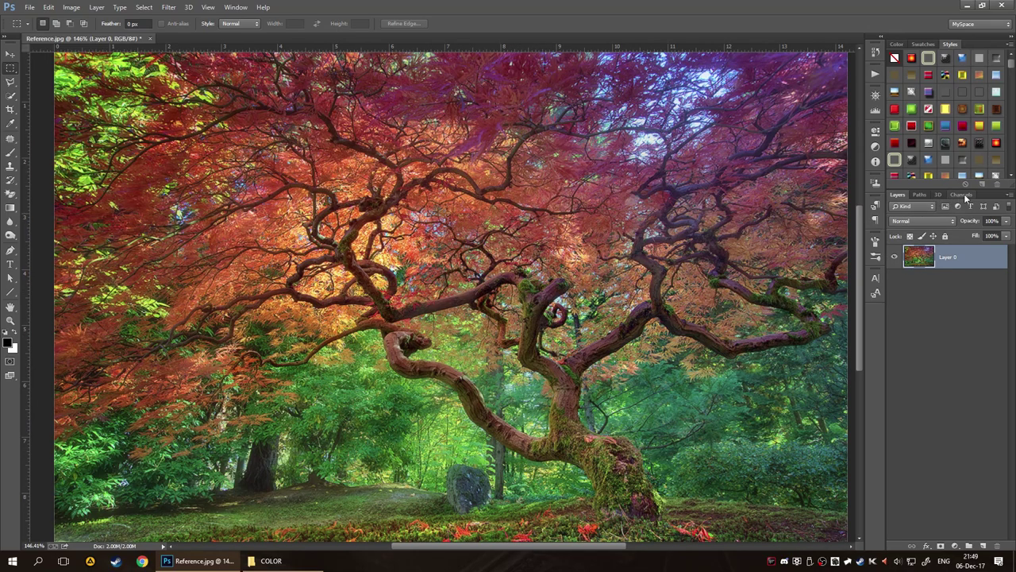
pyautogui.click(962, 195)
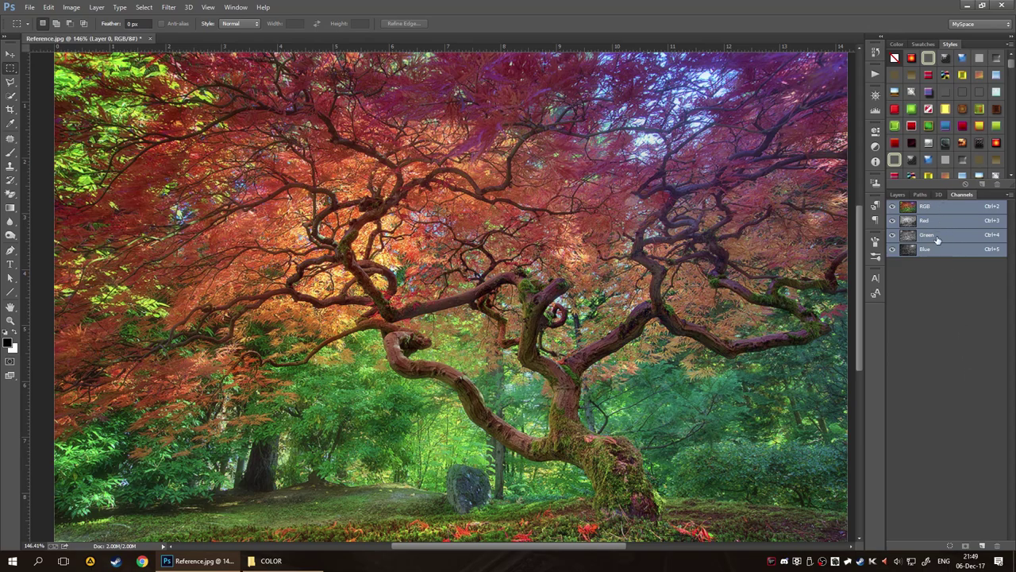
# Set the Channels panel to show large thumbnails.
pyautogui.click(1008, 195)
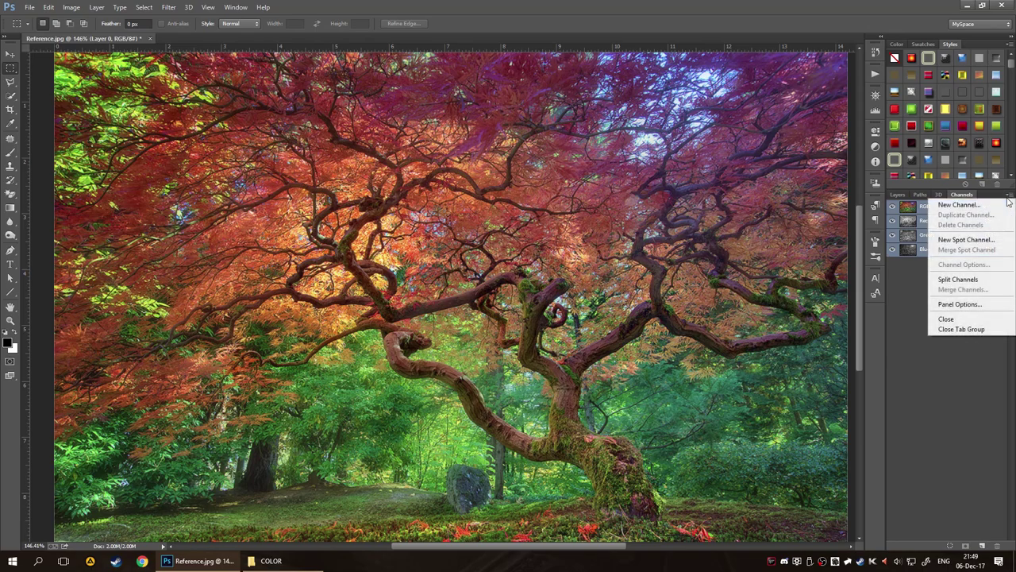
pyautogui.rightClick(930, 283)
pyautogui.rightClick(930, 286)
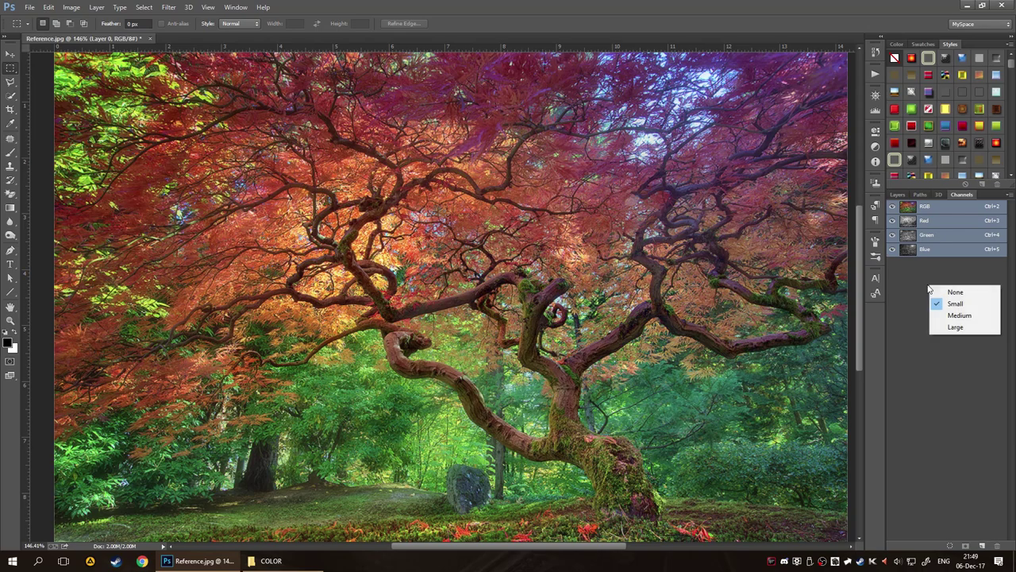
pyautogui.click(958, 328)
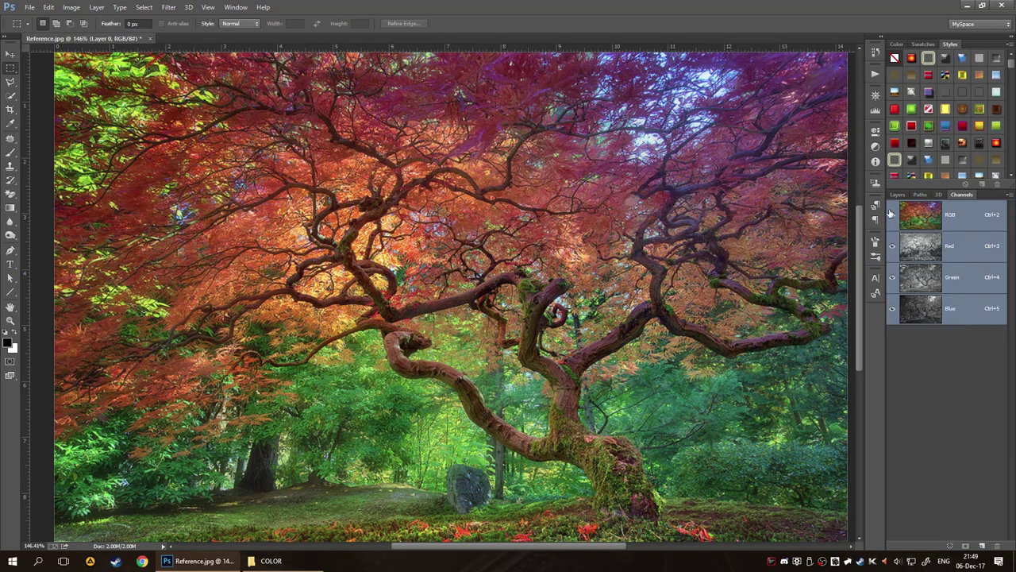
# Hide the Red and Blue channels and make Green the active channel.
pyautogui.click(892, 245)
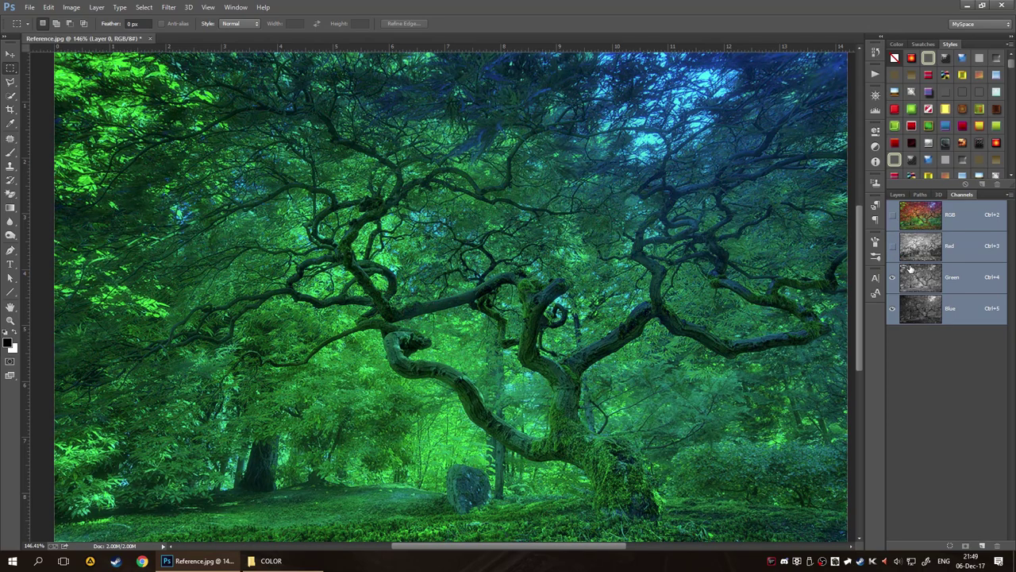
pyautogui.click(899, 276)
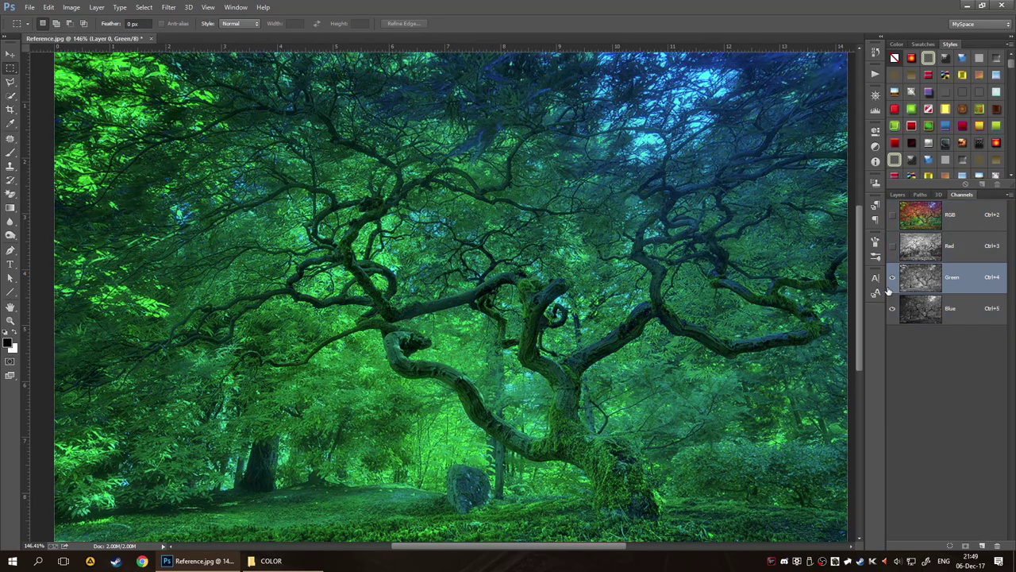
pyautogui.click(894, 309)
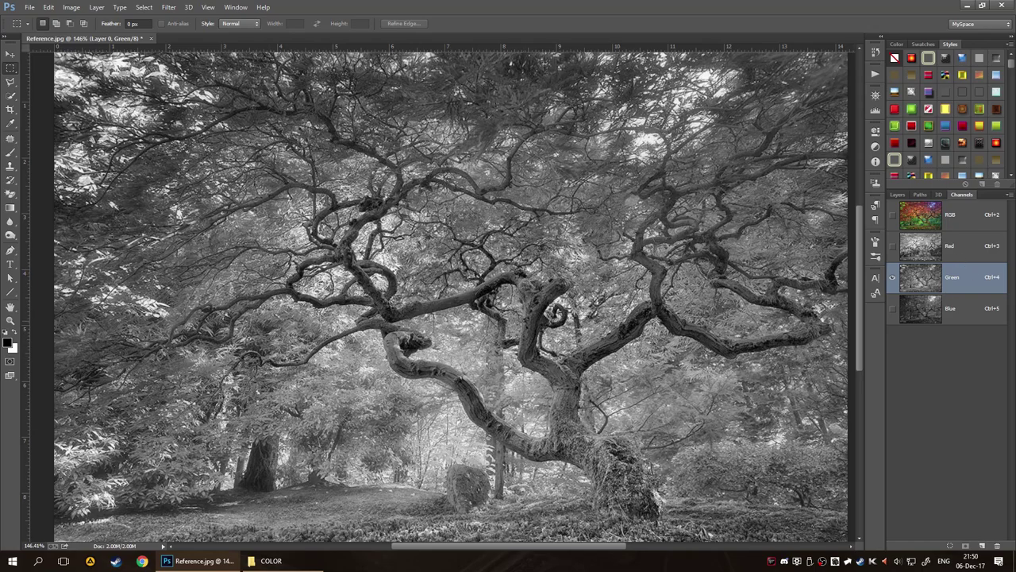
# Restore the composite, toggle the Green channel repeatedly, then leave only Green visible.
pyautogui.click(893, 216)
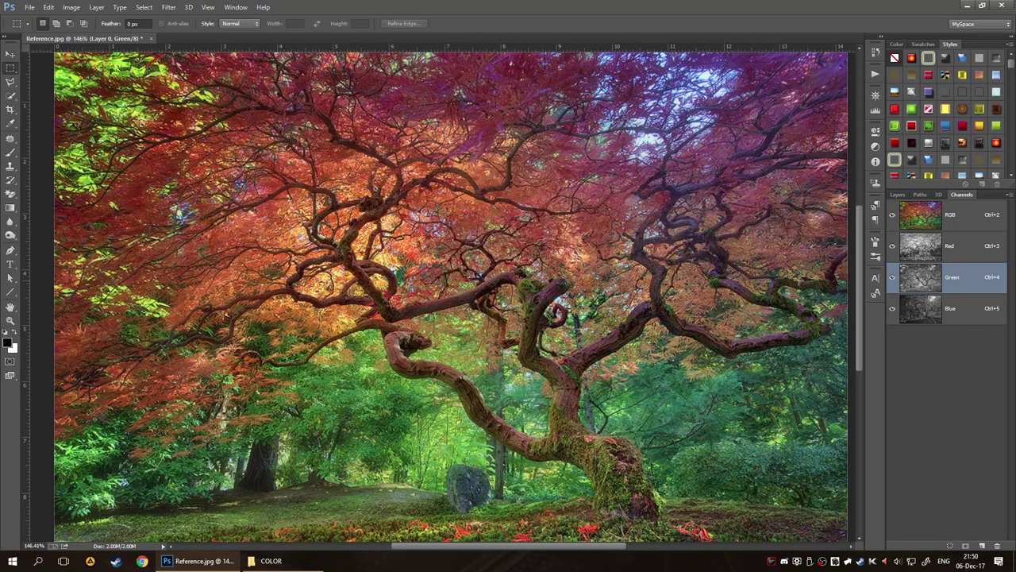
pyautogui.click(893, 277)
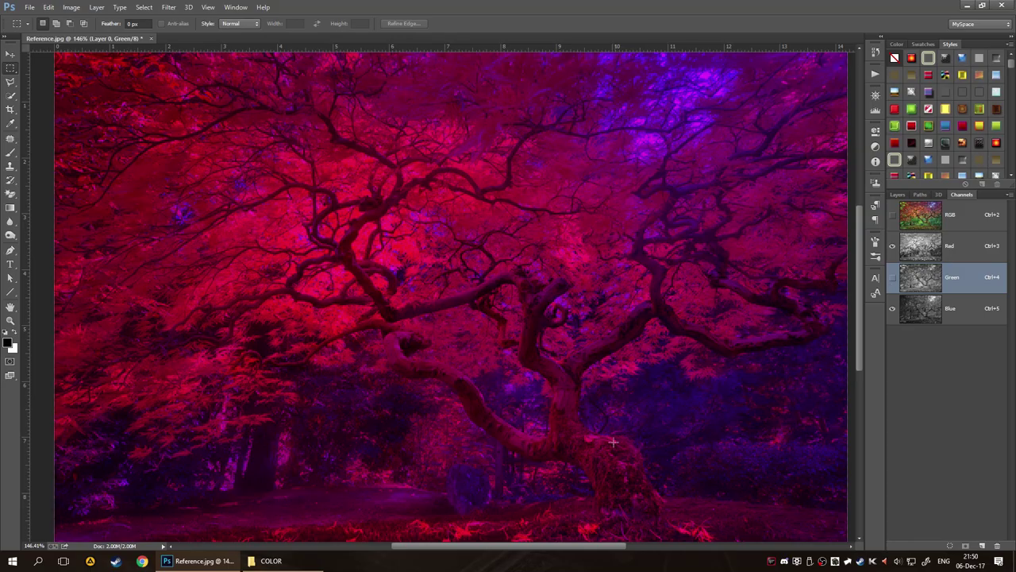
pyautogui.click(893, 278)
pyautogui.click(893, 278)
pyautogui.click(893, 278)
pyautogui.click(893, 278)
pyautogui.click(893, 278)
pyautogui.click(893, 278)
pyautogui.click(893, 278)
pyautogui.click(893, 278)
pyautogui.click(893, 278)
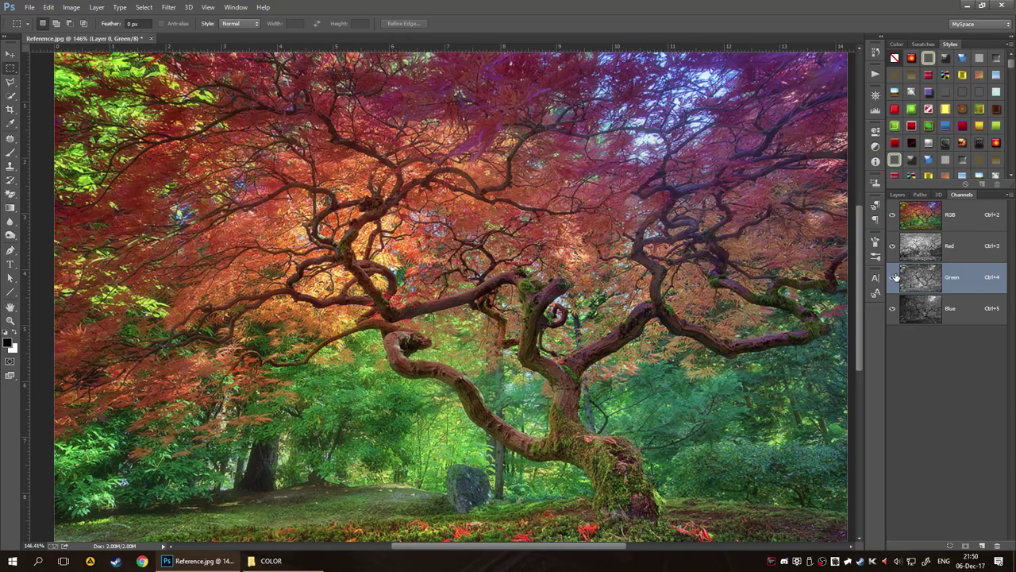
pyautogui.click(893, 278)
pyautogui.click(893, 278)
pyautogui.click(893, 278)
pyautogui.click(893, 278)
pyautogui.click(893, 246)
pyautogui.click(893, 309)
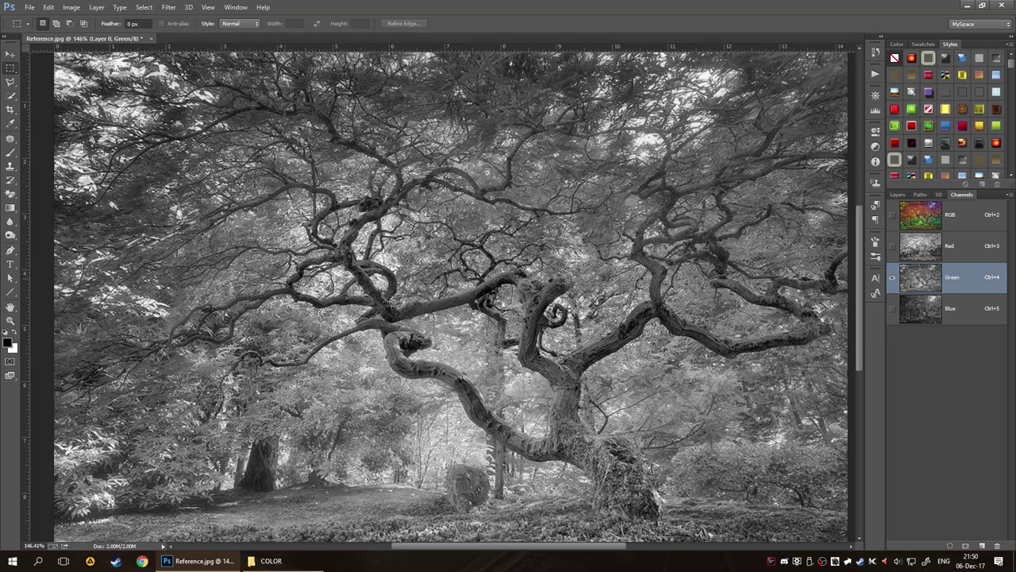
# View the Red channel alone, then restore the full-colour RGB composite.
pyautogui.click(892, 247)
pyautogui.click(892, 277)
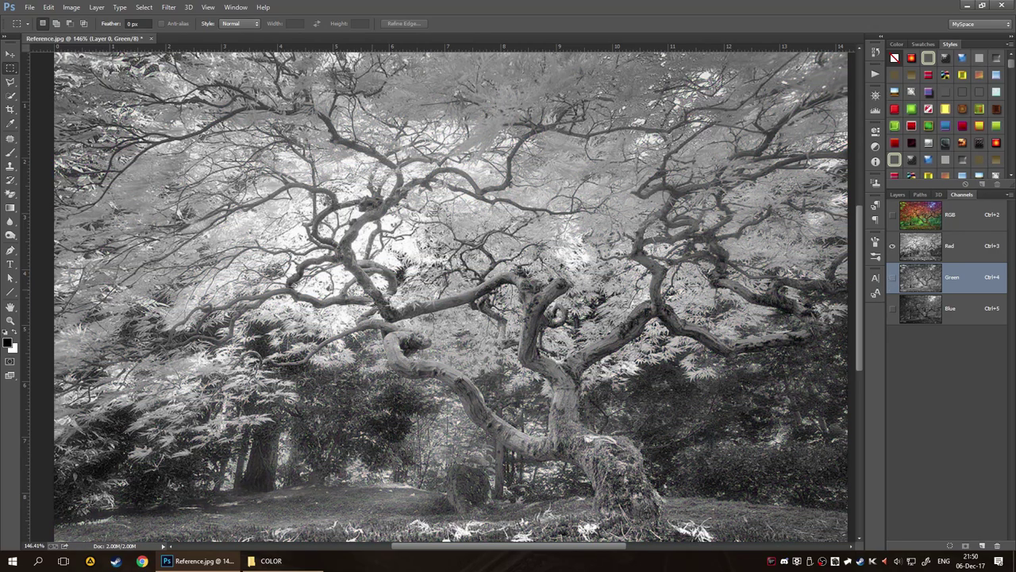
pyautogui.click(893, 215)
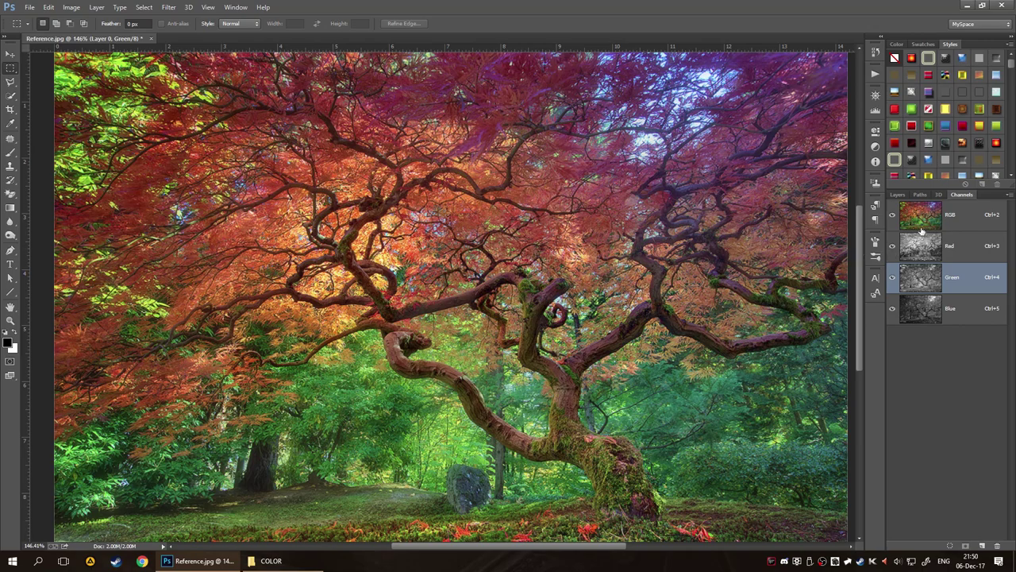
# Toggle the Red channel on and off to compare, then hide the Blue channel.
pyautogui.moveTo(886, 246); pyautogui.dragTo(893, 248)
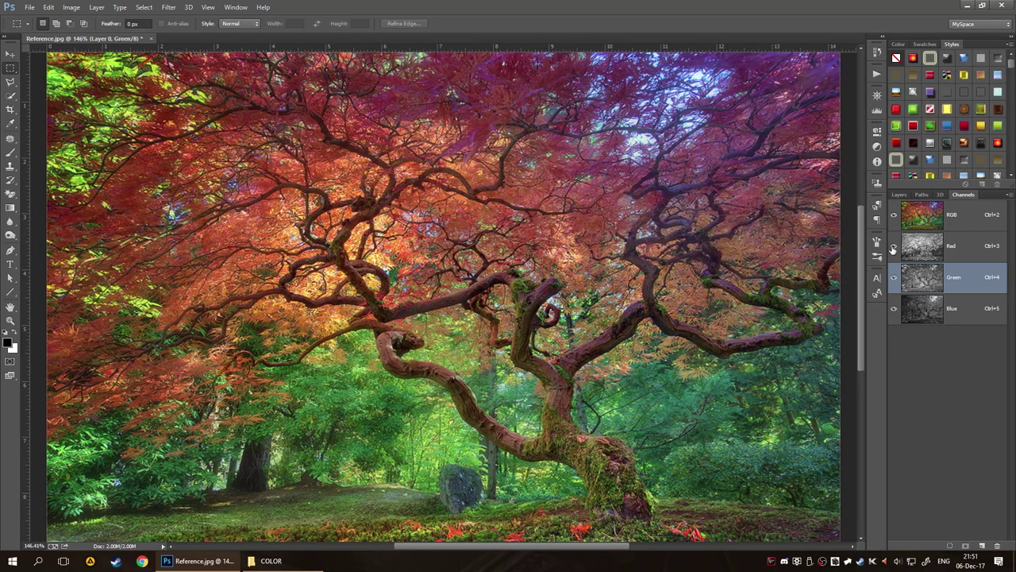
pyautogui.click(894, 246)
pyautogui.click(894, 246)
pyautogui.click(895, 247)
pyautogui.click(895, 247)
pyautogui.click(895, 248)
pyautogui.click(895, 248)
pyautogui.click(894, 248)
pyautogui.click(895, 249)
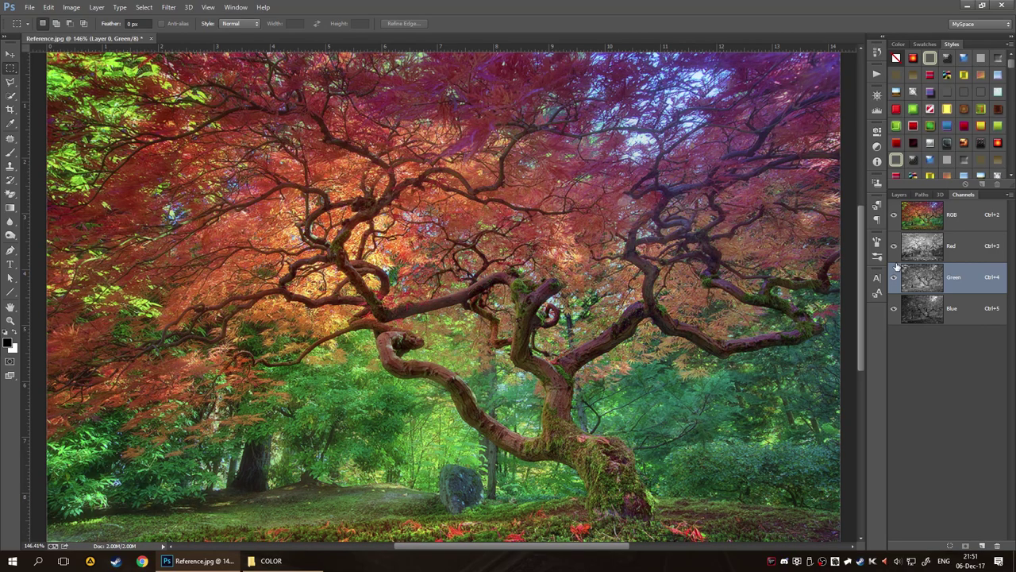
pyautogui.click(894, 310)
# Hide Red to view Green alone, then make the Red channel active.
pyautogui.click(895, 248)
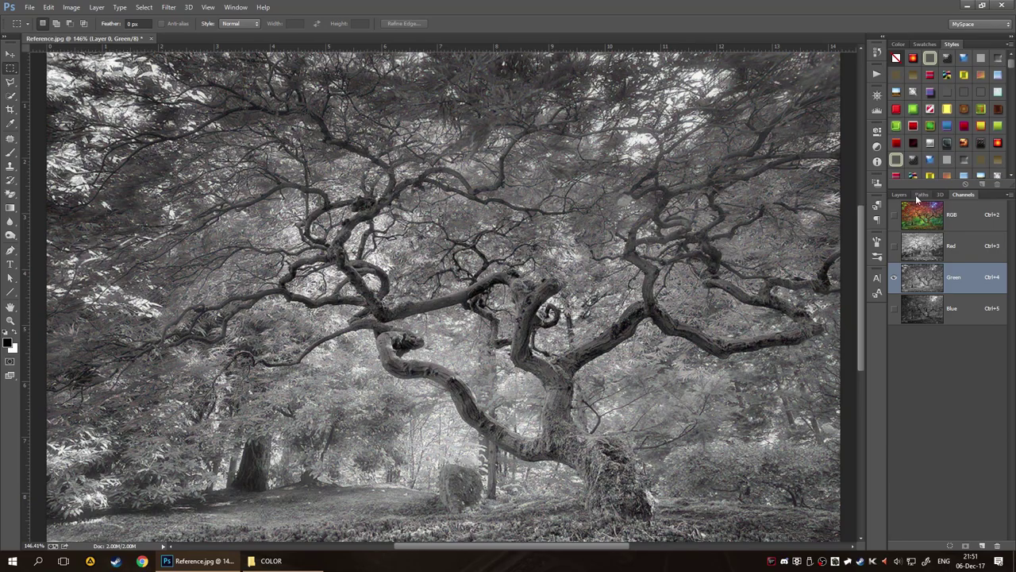
pyautogui.scroll(3, 485, 304)
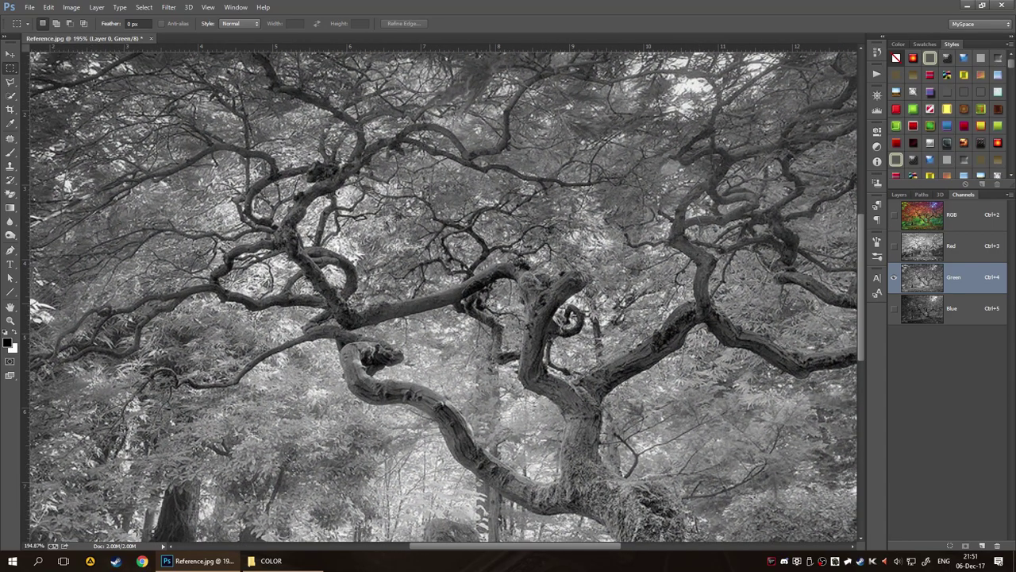
pyautogui.scroll(-3, 314, 286)
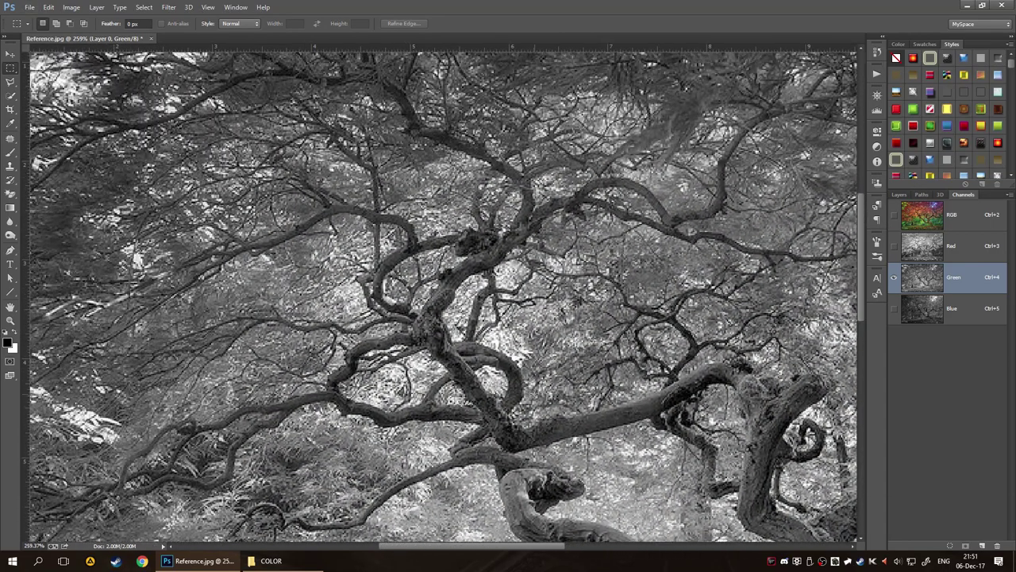
pyautogui.scroll(-3, 445, 294)
pyautogui.scroll(2, 444, 294)
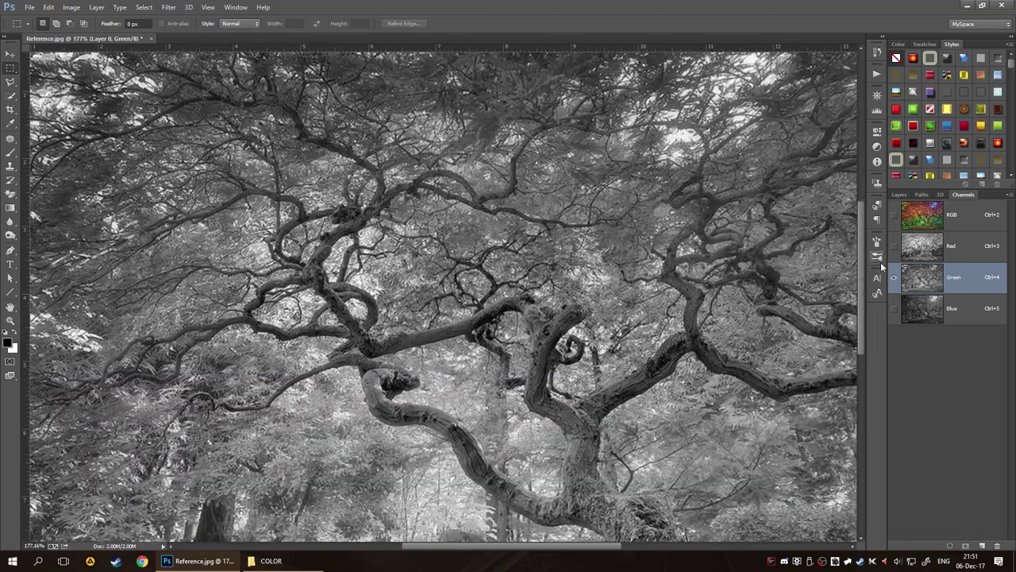
pyautogui.click(899, 250)
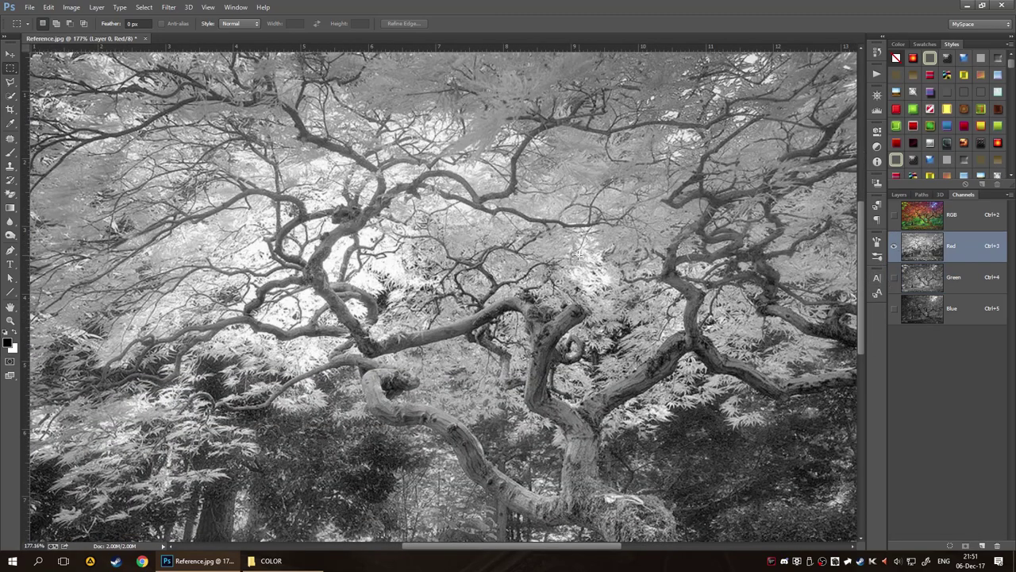
pyautogui.moveTo(400, 240); pyautogui.dragTo(386, 208)
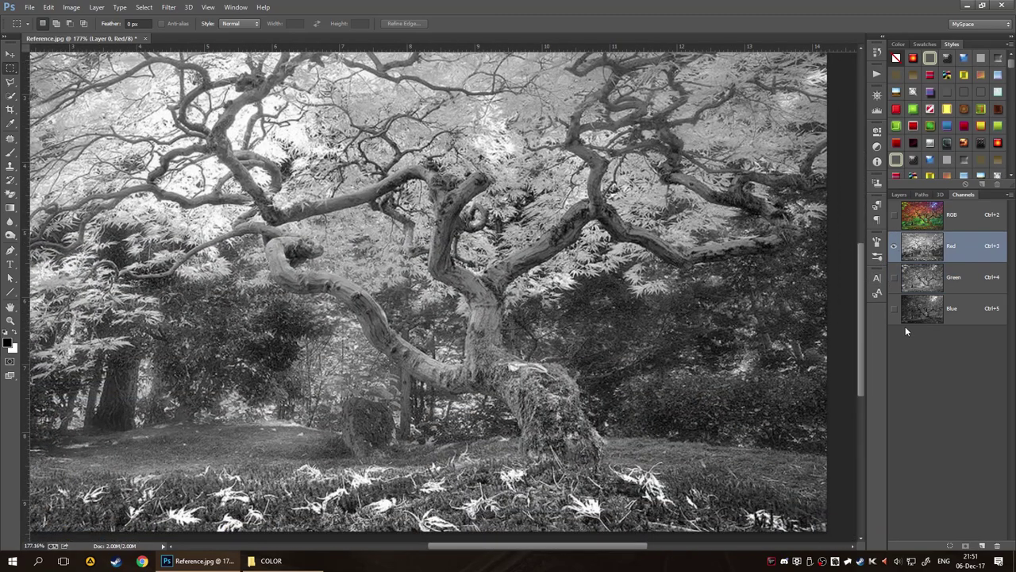
# Show Blue and hide Red so only Blue is visible, panning across the tree.
pyautogui.click(895, 309)
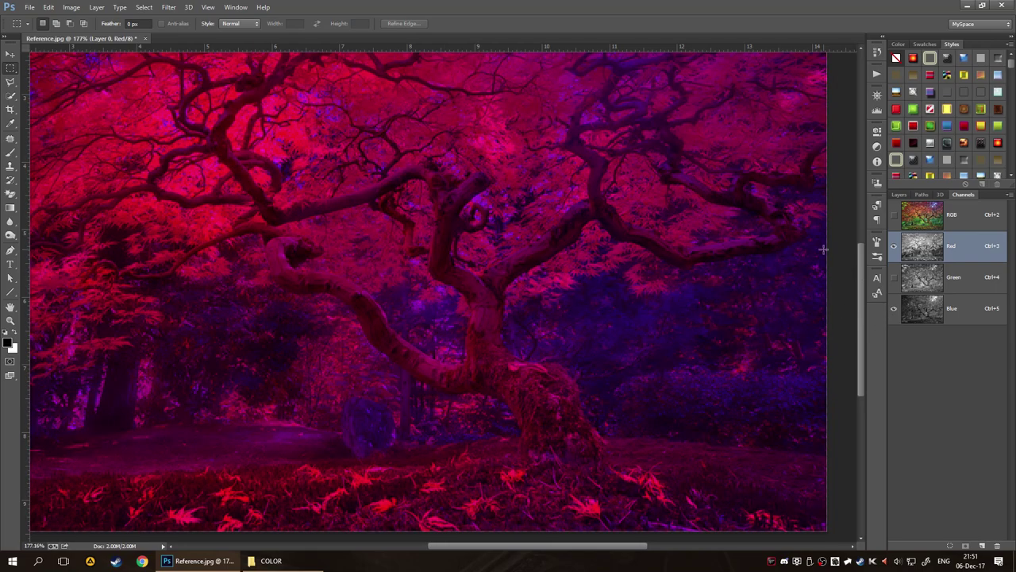
pyautogui.click(895, 246)
pyautogui.moveTo(403, 255); pyautogui.dragTo(508, 431)
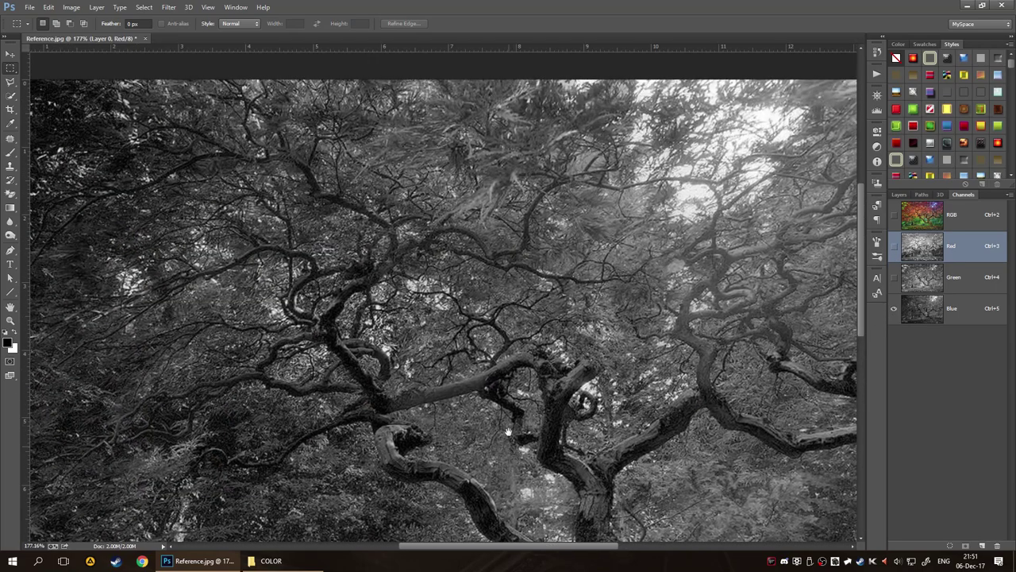
pyautogui.moveTo(522, 354); pyautogui.dragTo(648, 300)
pyautogui.moveTo(653, 447); pyautogui.dragTo(588, 407)
pyautogui.moveTo(384, 237); pyautogui.dragTo(503, 298)
pyautogui.moveTo(484, 369); pyautogui.dragTo(489, 505)
# Show the Green channel together with Blue, panning over the ground and trunk.
pyautogui.moveTo(567, 404); pyautogui.dragTo(591, 317)
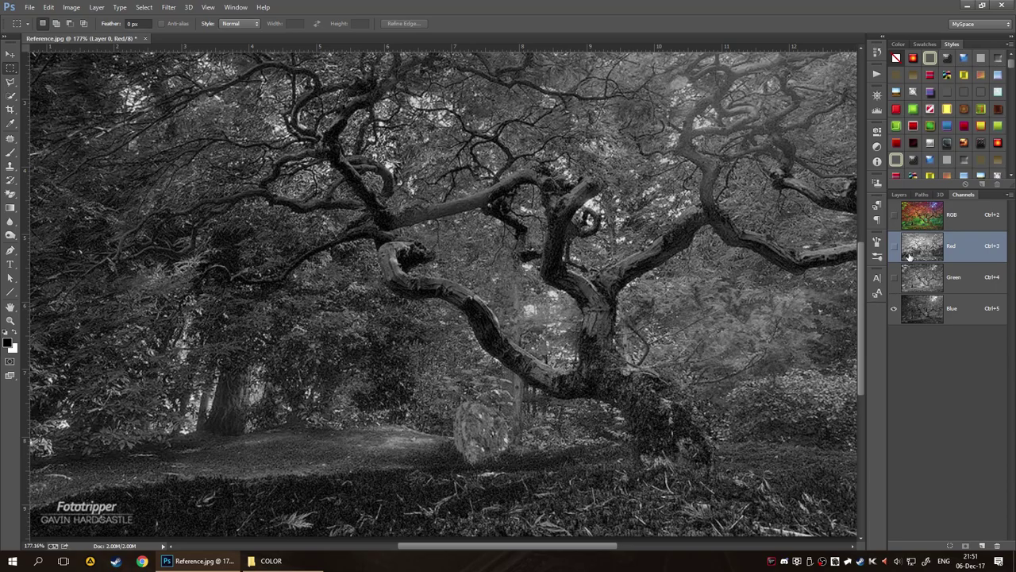
pyautogui.click(893, 278)
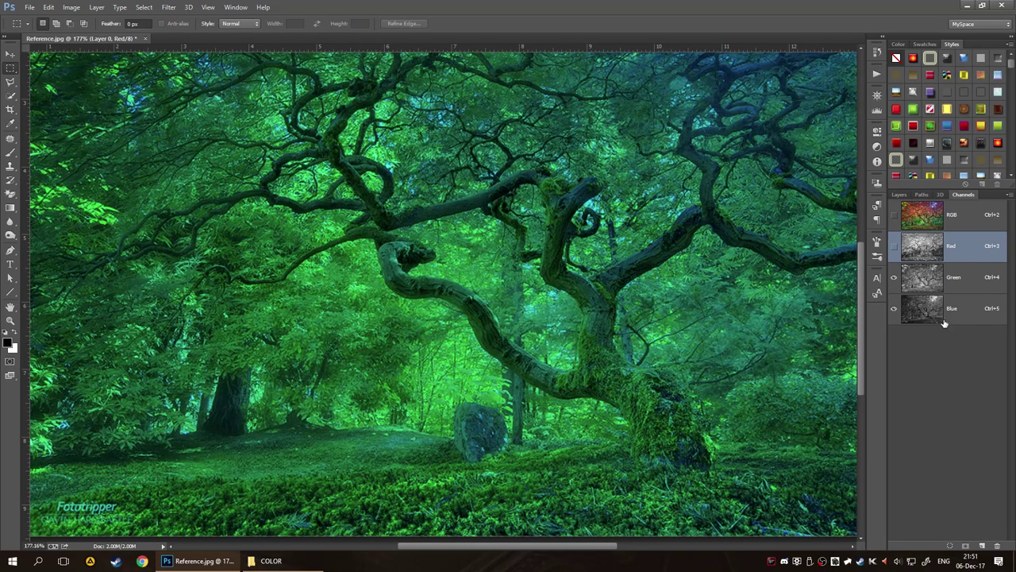
pyautogui.moveTo(408, 329); pyautogui.dragTo(493, 433)
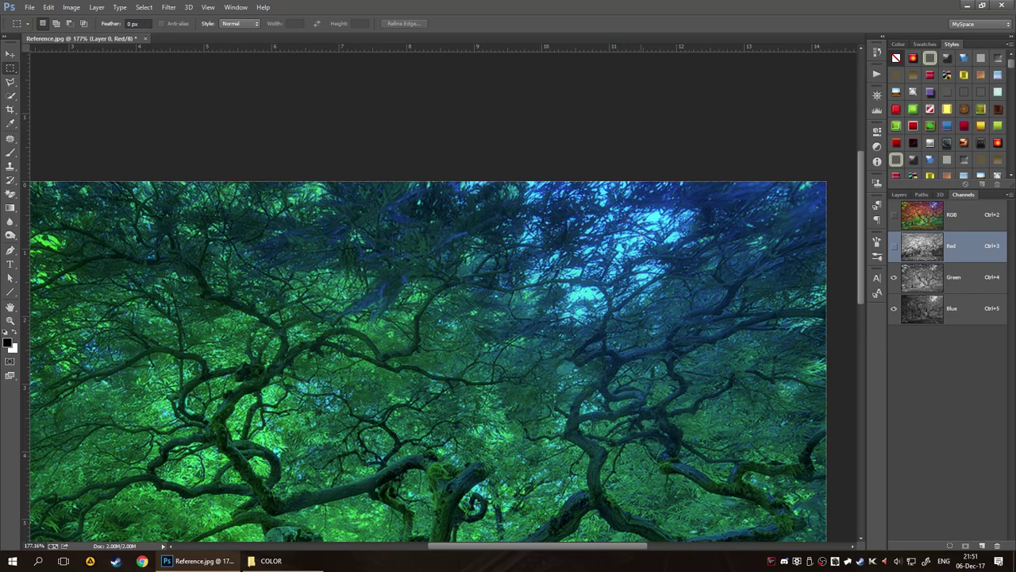
pyautogui.moveTo(446, 401); pyautogui.dragTo(546, 224)
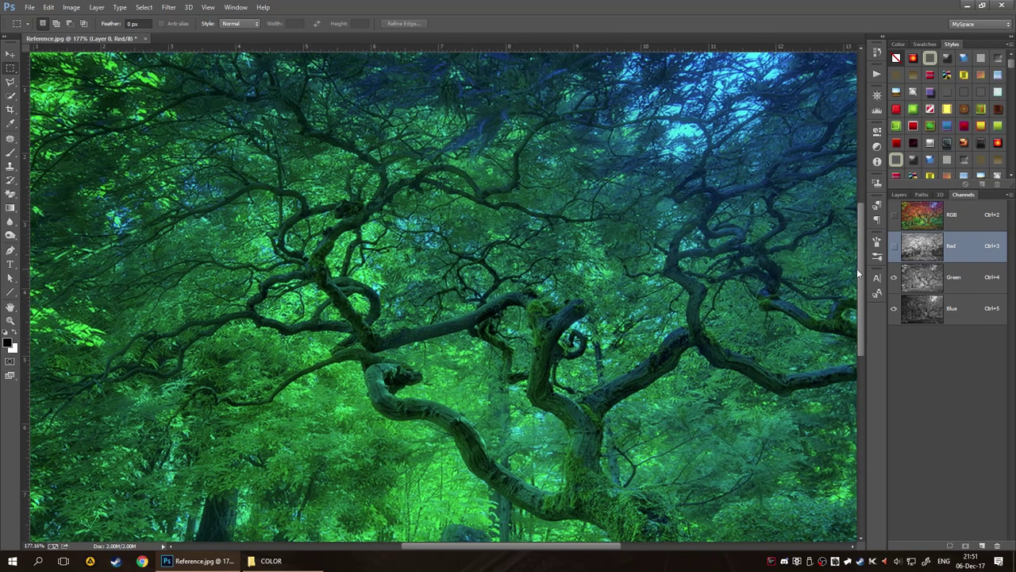
# Hide Blue and show Red so Red and Green display together.
pyautogui.click(895, 311)
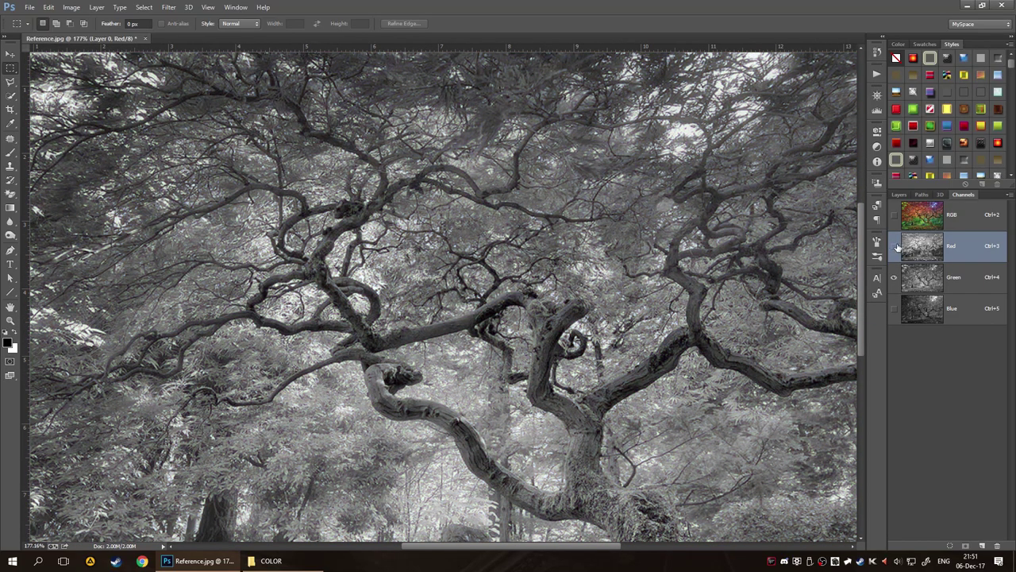
pyautogui.click(895, 246)
pyautogui.moveTo(503, 342); pyautogui.dragTo(438, 470)
pyautogui.hotkey('ctrl', 'r')
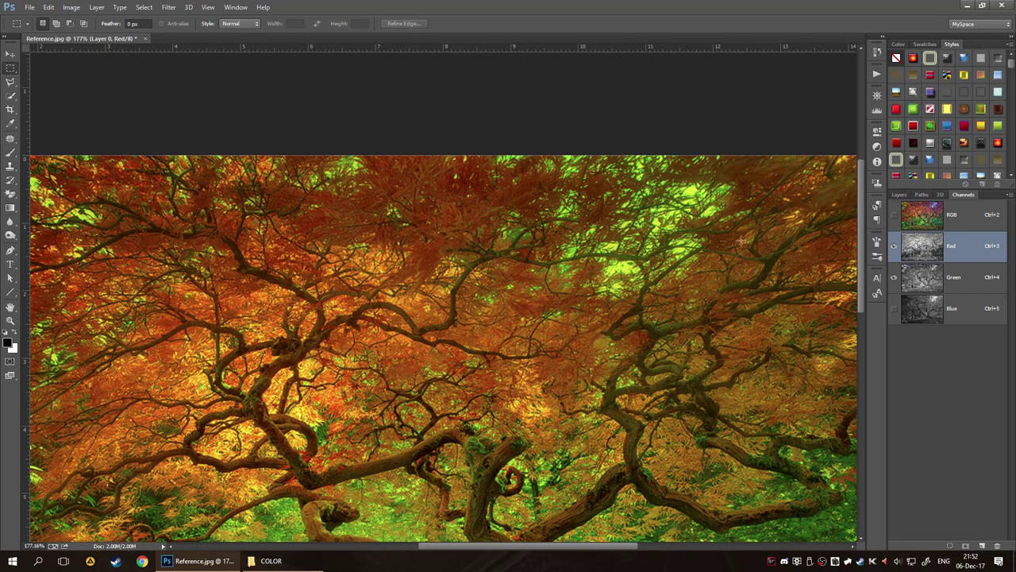
pyautogui.moveTo(562, 450); pyautogui.dragTo(531, 325)
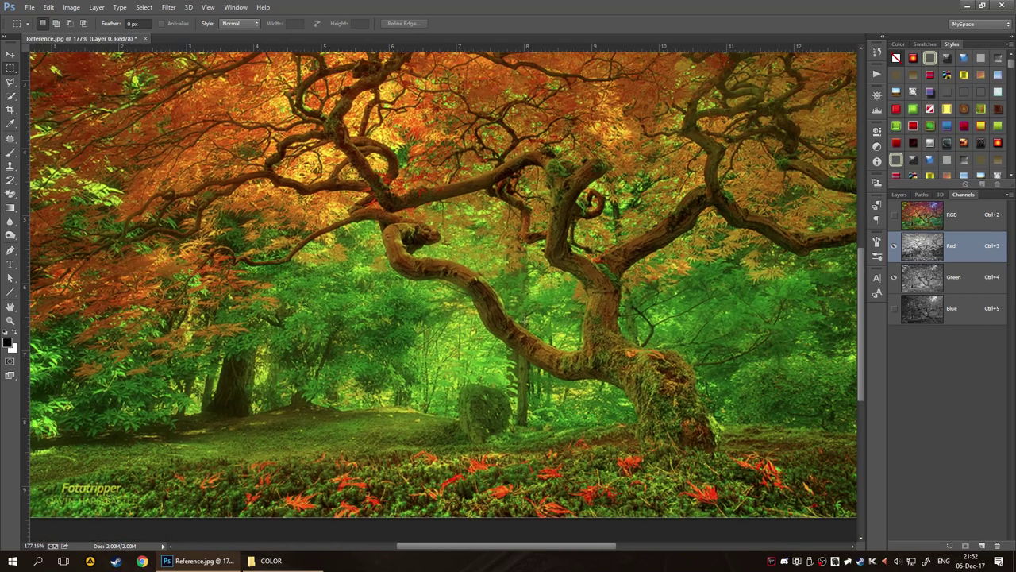
# Show the Blue channel again and pan up to the tree's upper canopy.
pyautogui.click(894, 308)
pyautogui.moveTo(416, 418); pyautogui.dragTo(445, 403)
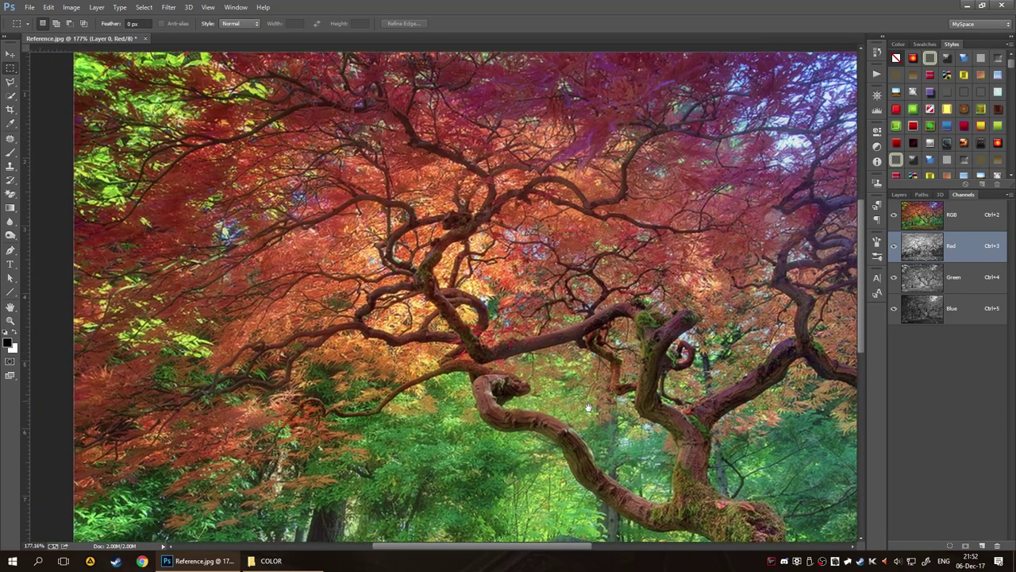
pyautogui.moveTo(238, 119); pyautogui.dragTo(326, 258)
pyautogui.moveTo(586, 332); pyautogui.dragTo(525, 332)
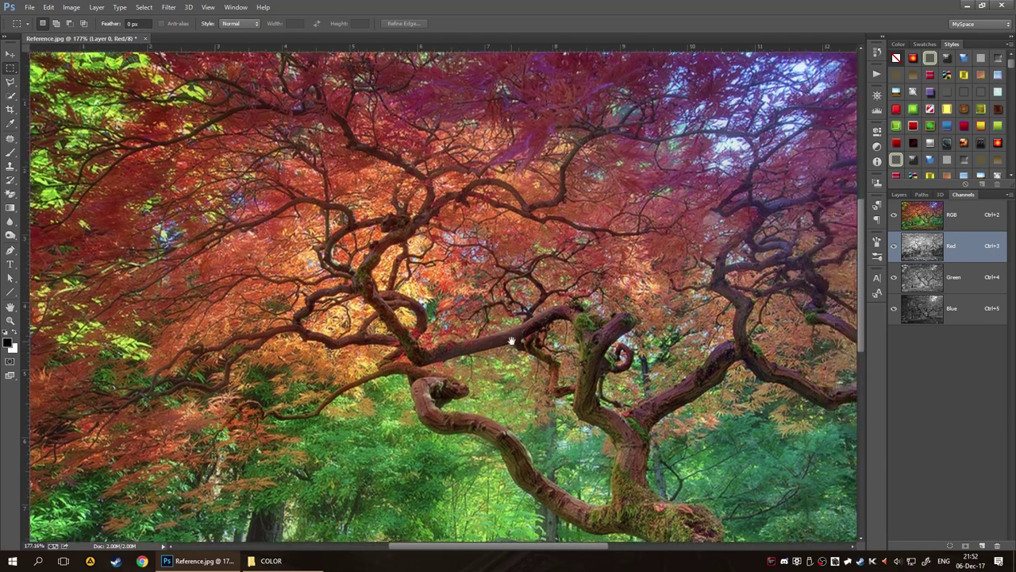
pyautogui.moveTo(666, 328); pyautogui.dragTo(627, 269)
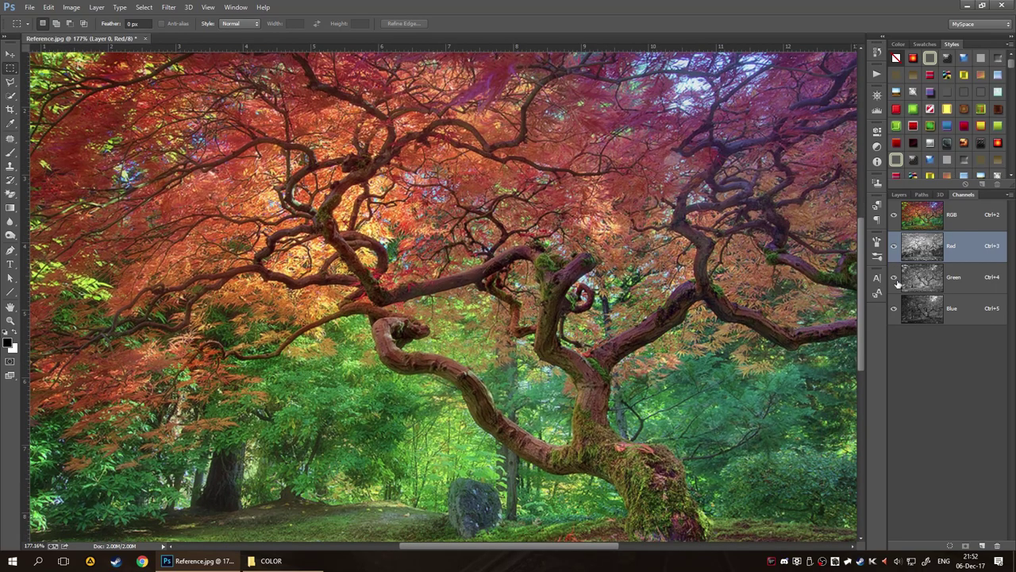
# Hide Green, toggle Red off and on, then restore all channels via RGB.
pyautogui.click(894, 277)
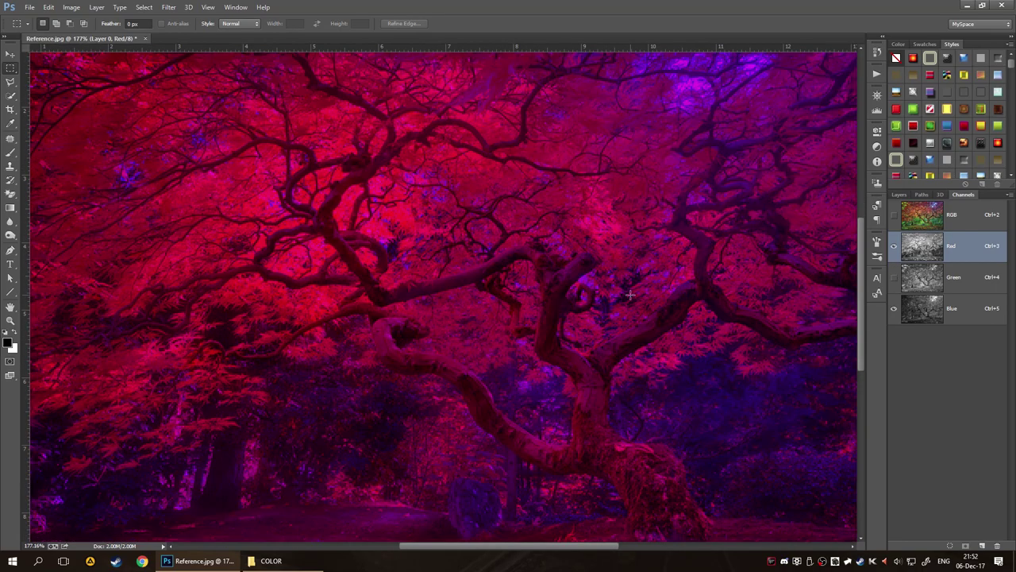
pyautogui.moveTo(567, 257); pyautogui.dragTo(622, 226)
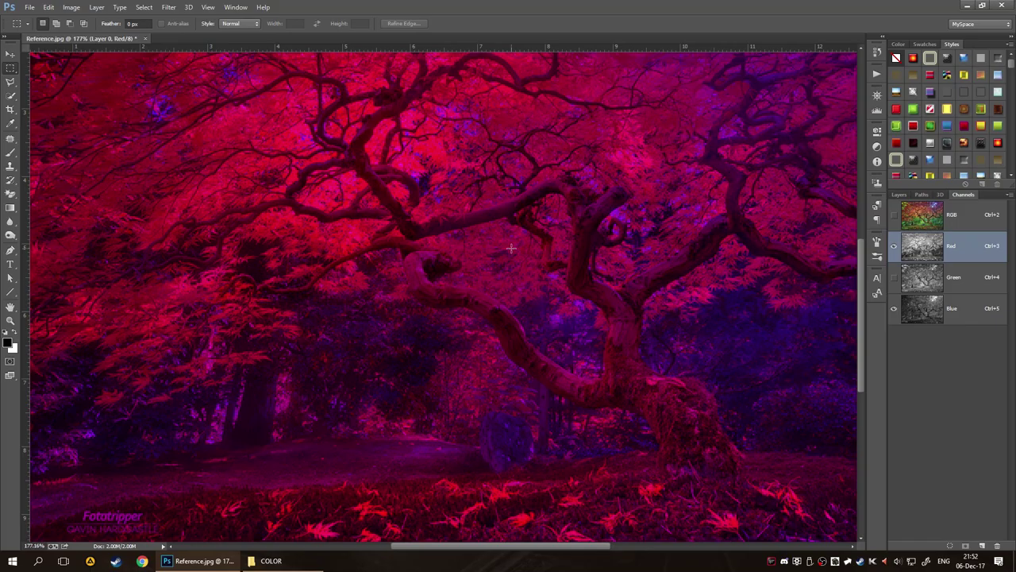
pyautogui.click(895, 247)
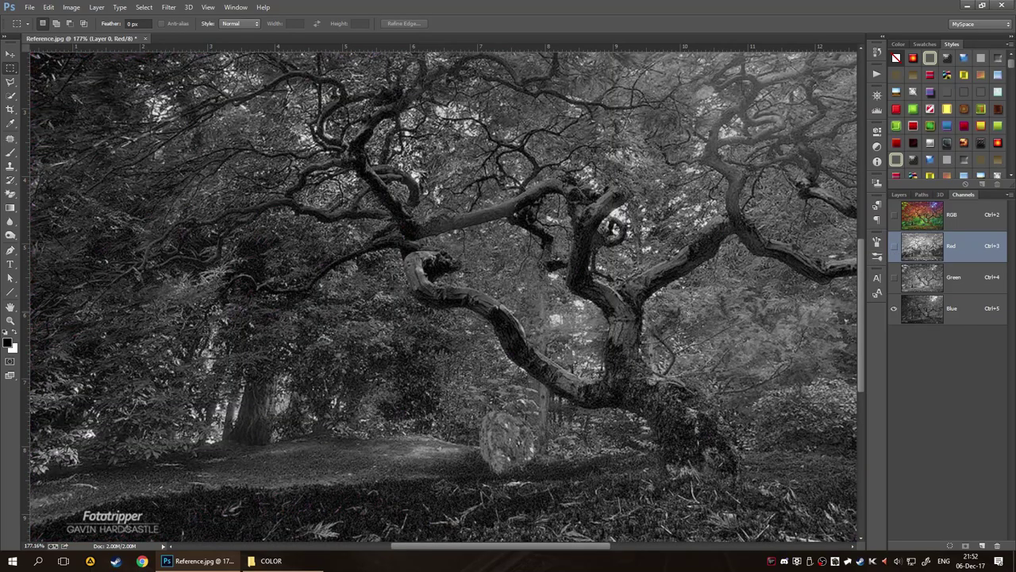
pyautogui.click(894, 246)
pyautogui.click(895, 215)
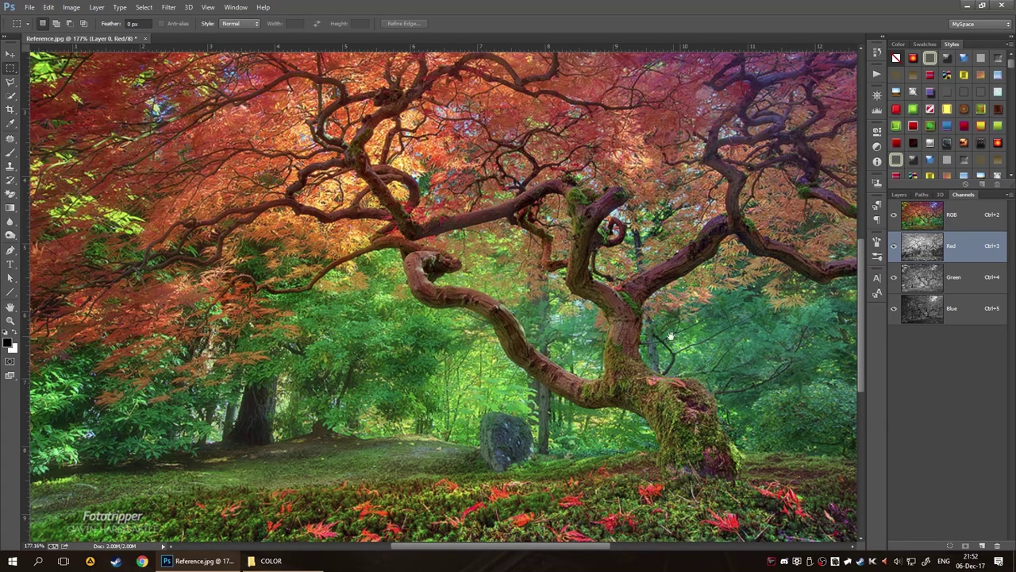
pyautogui.moveTo(612, 341); pyautogui.dragTo(549, 364)
pyautogui.moveTo(564, 198); pyautogui.dragTo(576, 275)
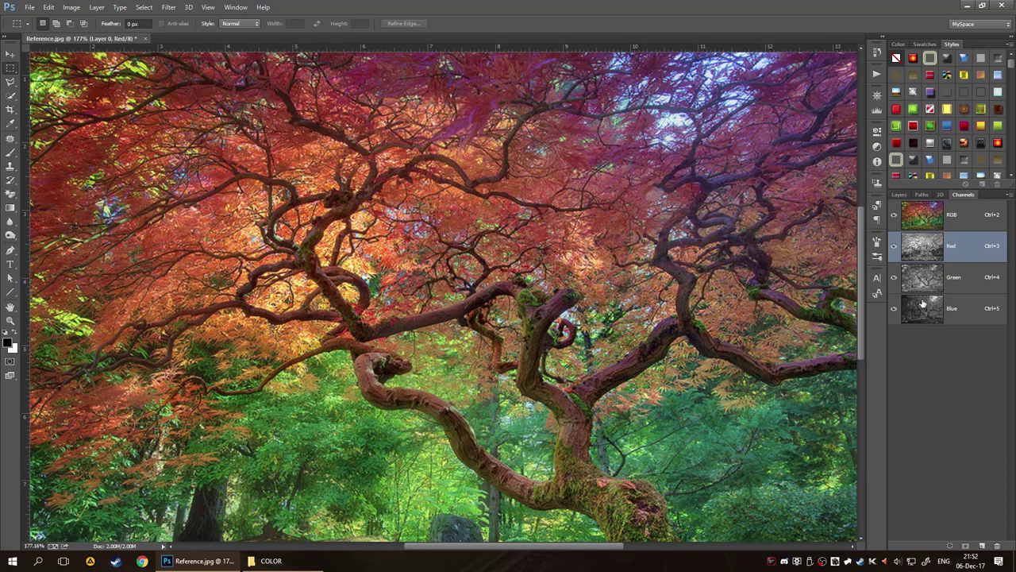
# Return to the Layers panel and add a Levels adjustment layer above Layer 0.
pyautogui.click(900, 195)
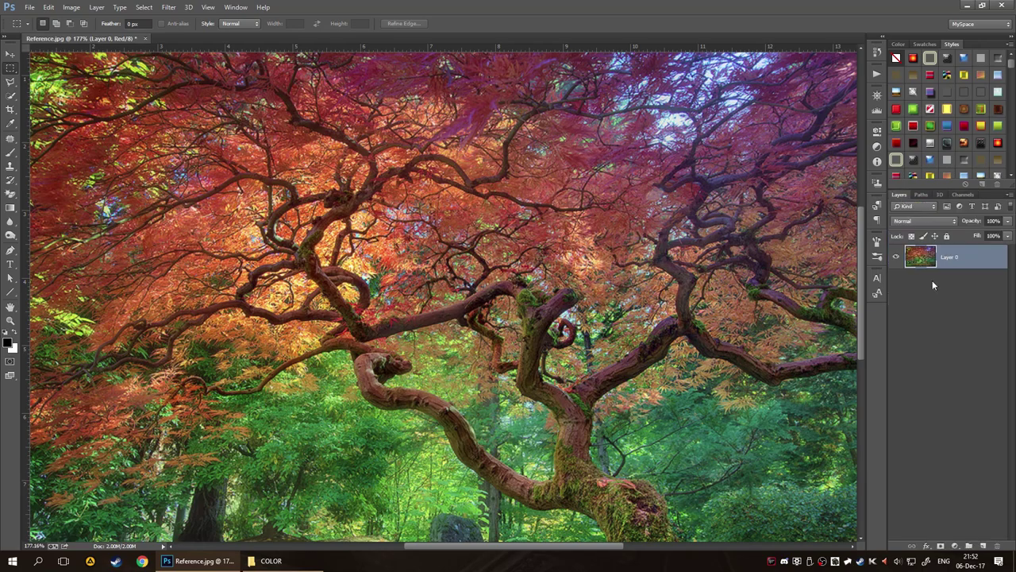
pyautogui.click(954, 383)
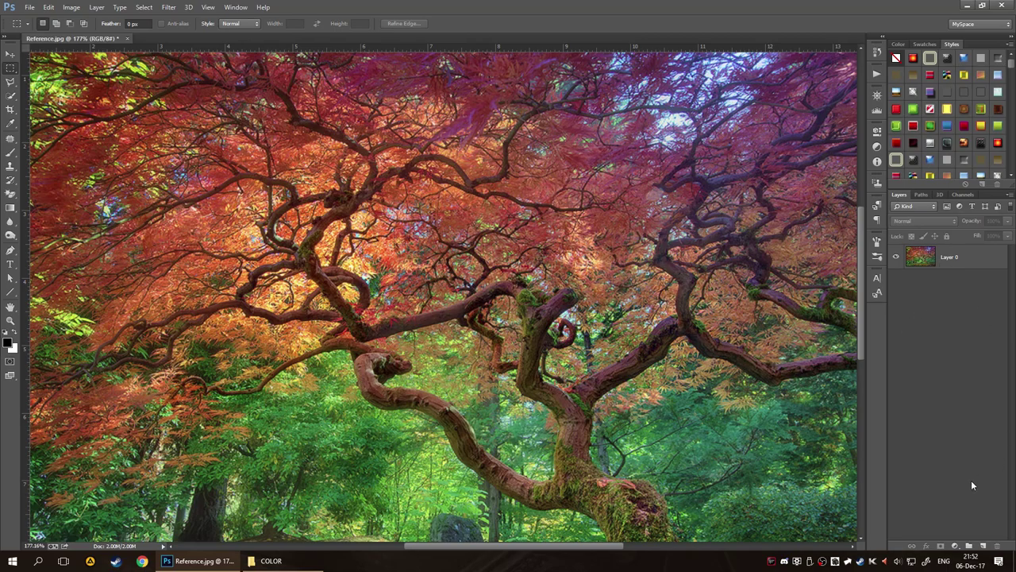
pyautogui.click(957, 544)
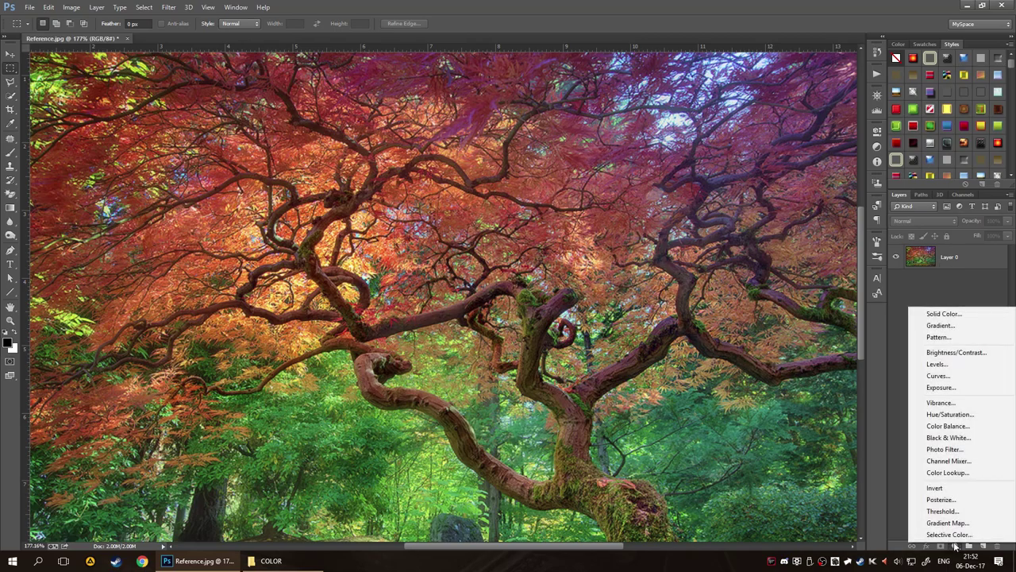
pyautogui.click(957, 360)
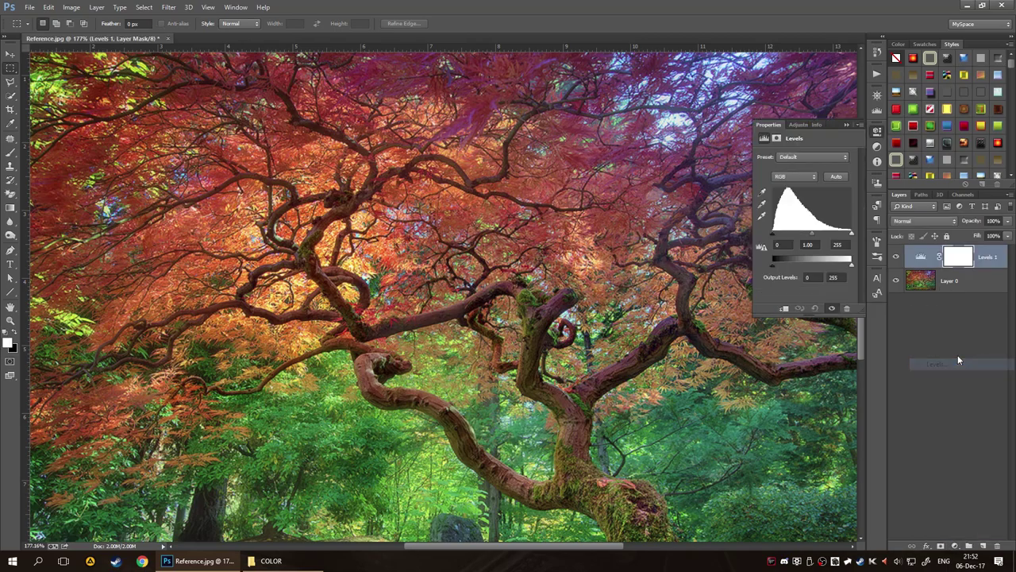
# Set the Levels 1 adjustment to work on the Red channel.
pyautogui.click(786, 175)
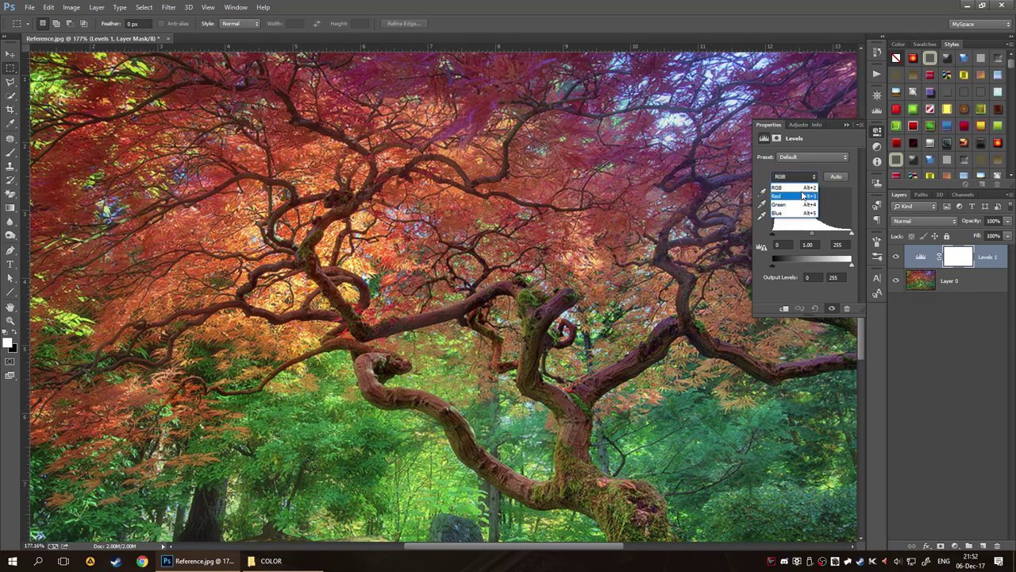
pyautogui.click(805, 187)
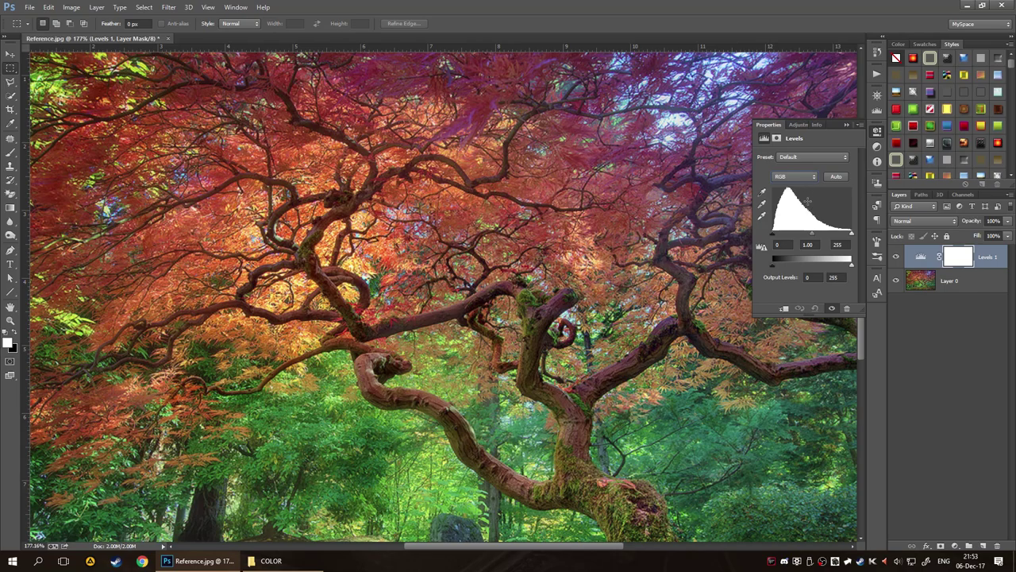
pyautogui.click(797, 177)
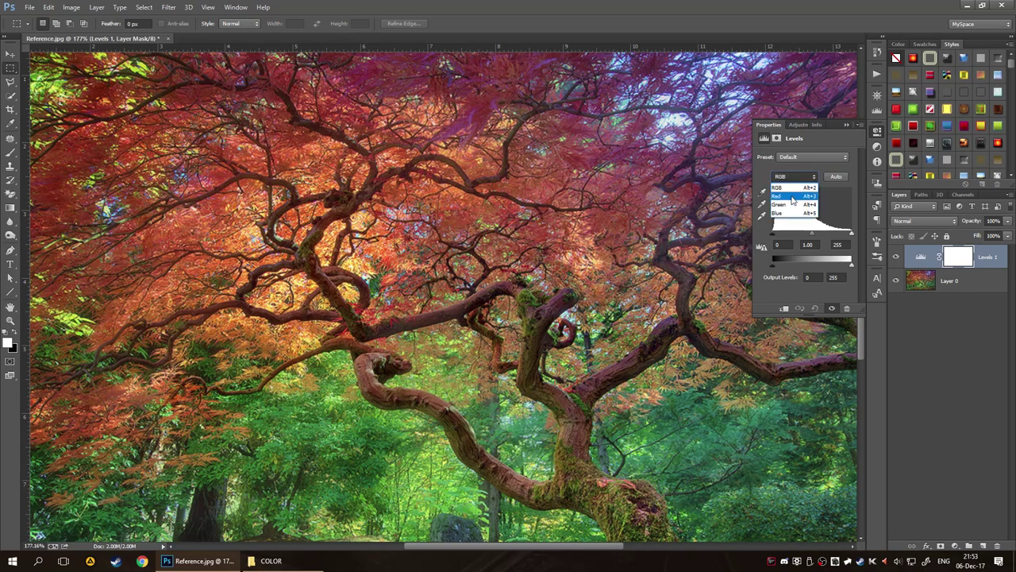
pyautogui.click(791, 196)
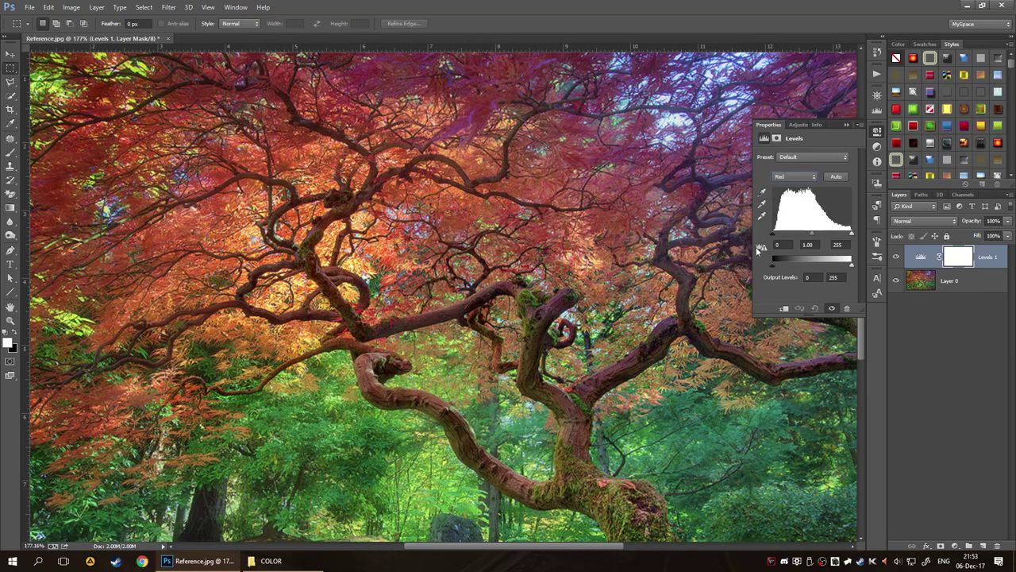
# Raise the Red input black point to 25 and toggle Levels 1 visibility to compare before and after.
pyautogui.moveTo(753, 265); pyautogui.dragTo(685, 267)
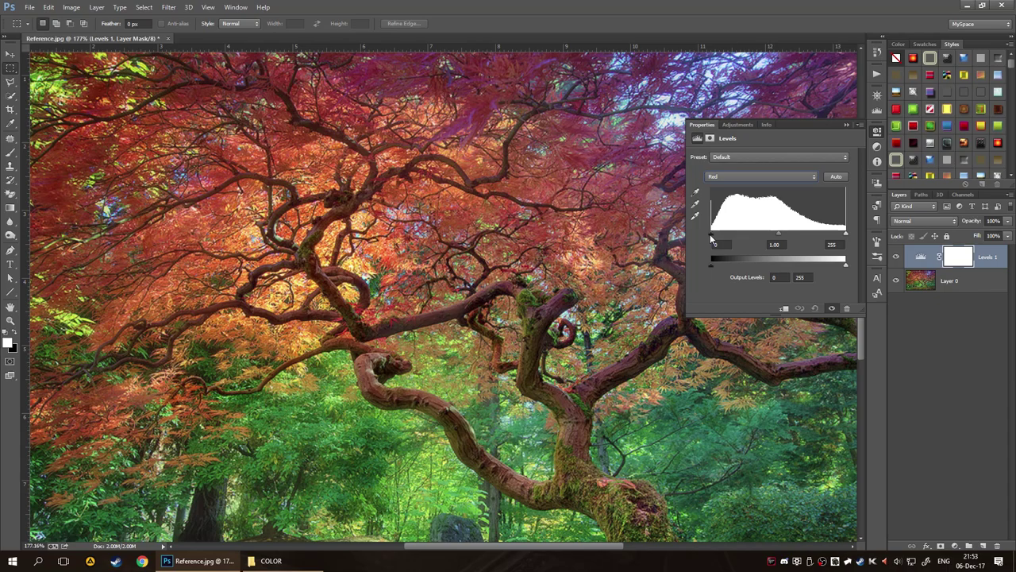
pyautogui.moveTo(712, 237); pyautogui.dragTo(723, 239)
pyautogui.click(896, 257)
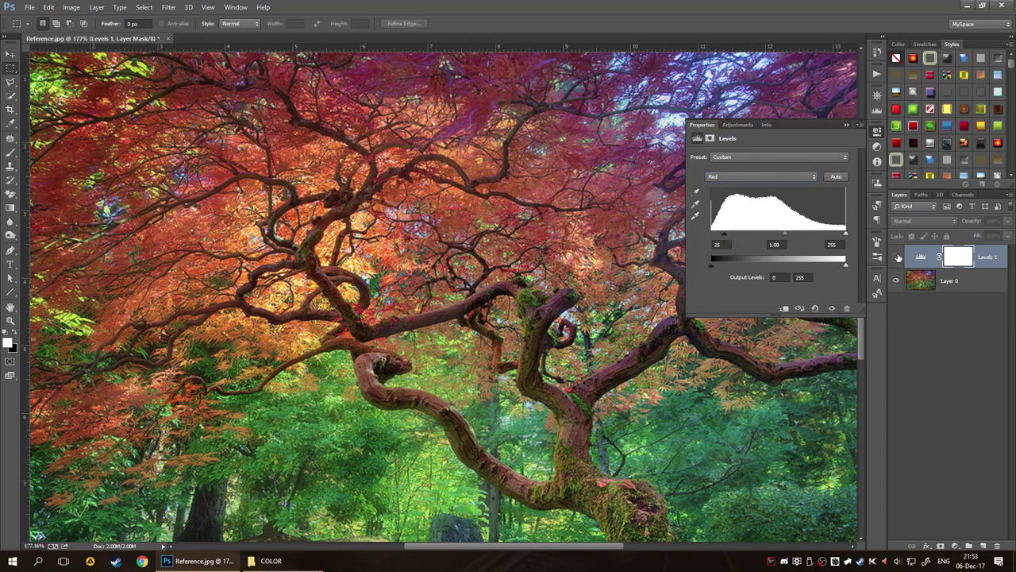
pyautogui.click(897, 257)
pyautogui.click(897, 258)
pyautogui.click(897, 258)
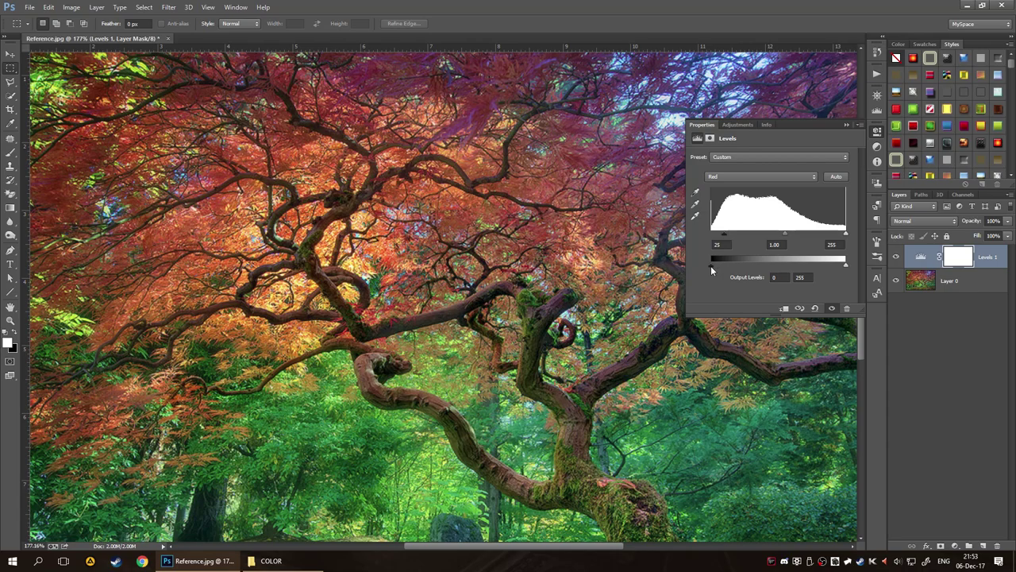
# Set the Red output black level to 25.
pyautogui.moveTo(736, 271); pyautogui.dragTo(739, 271)
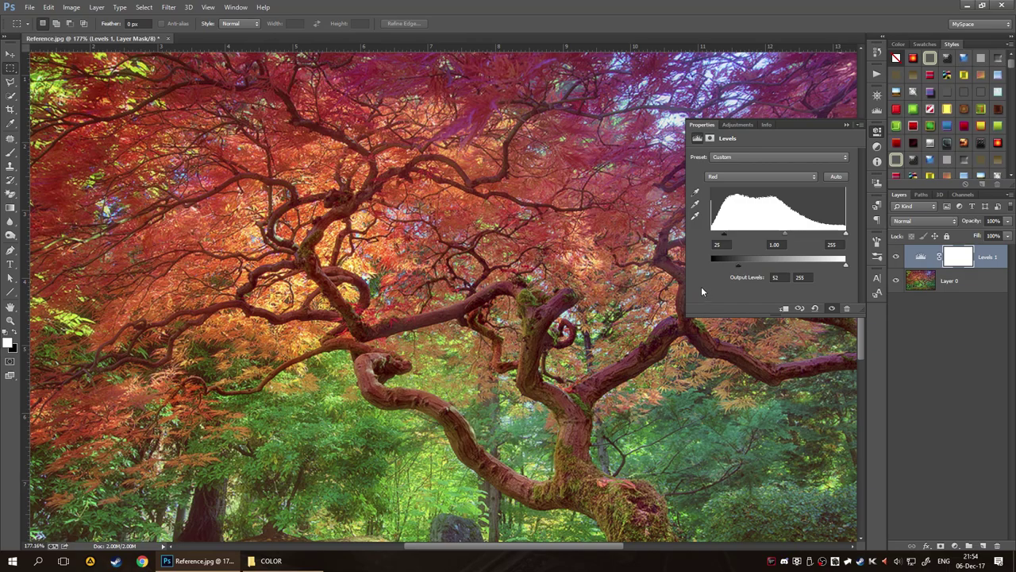
pyautogui.click(776, 277)
pyautogui.press('BackSpace')
pyautogui.write('25')
pyautogui.press('Return')
# Experiment with Red input black (28, back to 0) and Red output black around 39.
pyautogui.moveTo(723, 234); pyautogui.dragTo(694, 236)
pyautogui.moveTo(725, 268)
pyautogui.mouseDown()
pyautogui.moveTo(776, 271)
pyautogui.moveTo(732, 270)
pyautogui.mouseUp()
pyautogui.moveTo(712, 235); pyautogui.dragTo(734, 238)
pyautogui.moveTo(765, 238); pyautogui.dragTo(684, 237)
pyautogui.moveTo(746, 263); pyautogui.dragTo(730, 261)
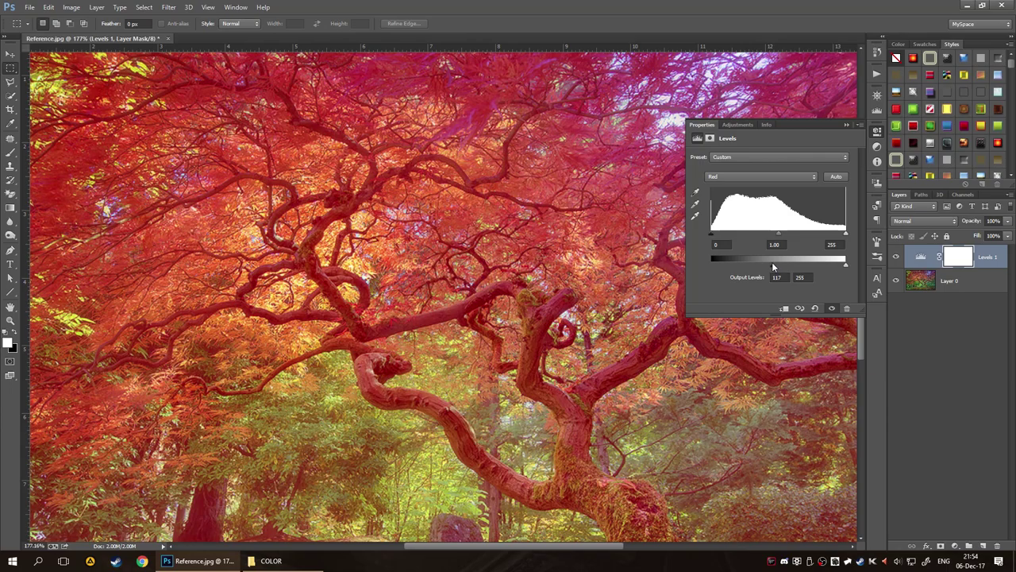
pyautogui.moveTo(771, 264); pyautogui.dragTo(771, 264)
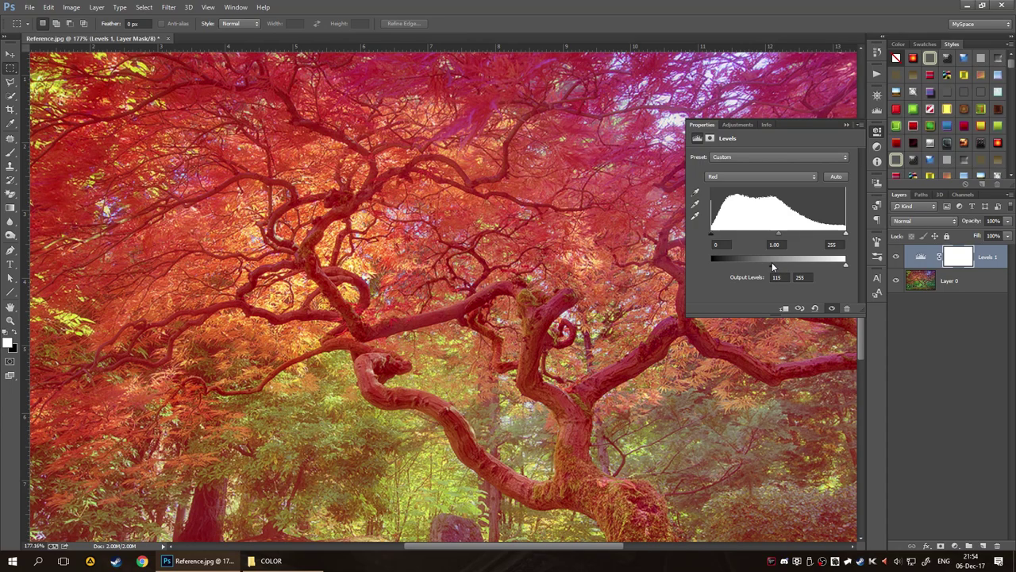
# Enter 115 as Red input black, reset output black to 0, then drag input black to 138.
pyautogui.click(718, 246)
pyautogui.write('115')
pyautogui.press('Return')
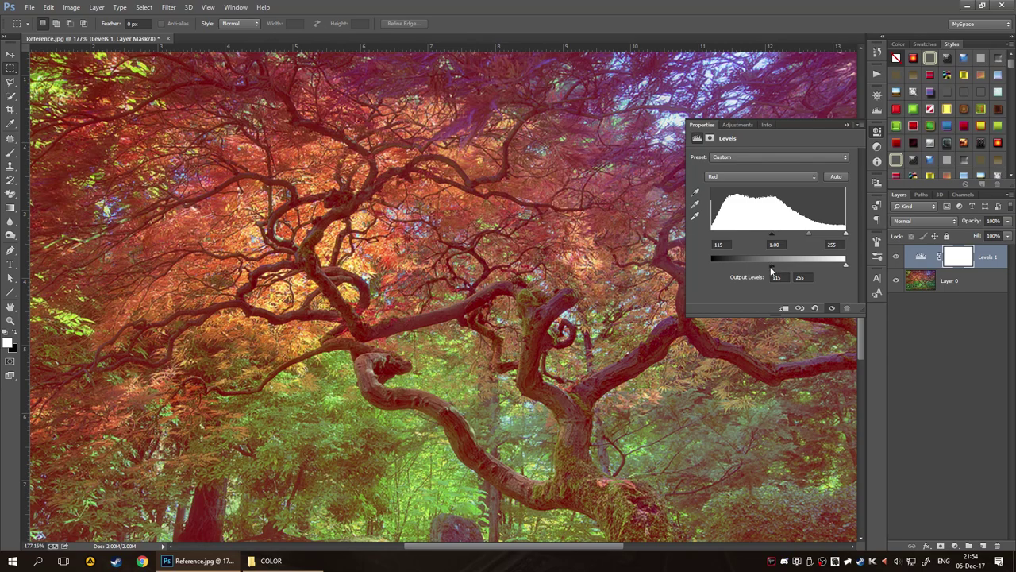
pyautogui.moveTo(769, 266); pyautogui.dragTo(711, 266)
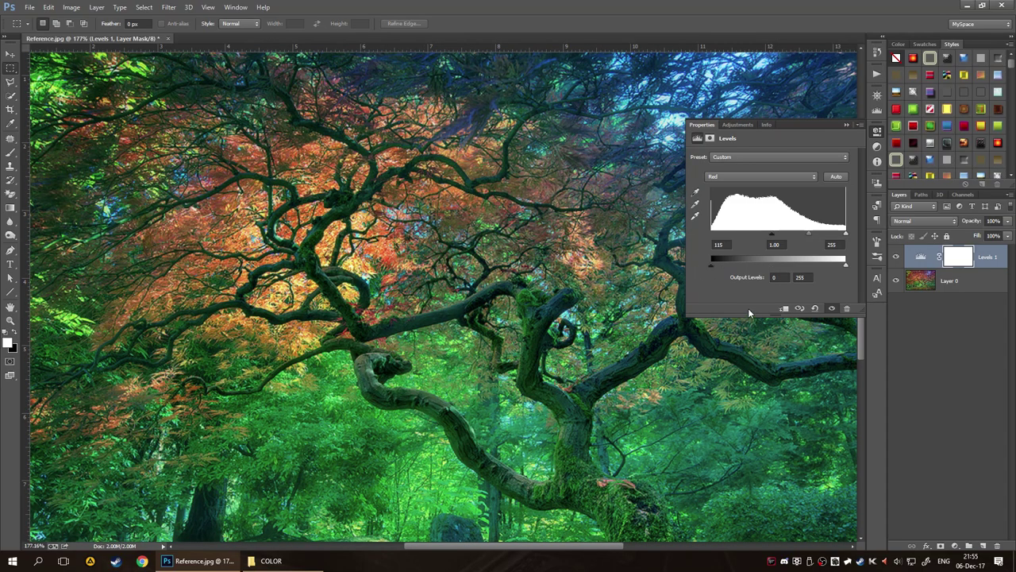
pyautogui.moveTo(773, 236); pyautogui.dragTo(788, 238)
# Undo the raised Red black point, then test the Red white input and return it to 255.
pyautogui.hotkey('ctrl', 'z')
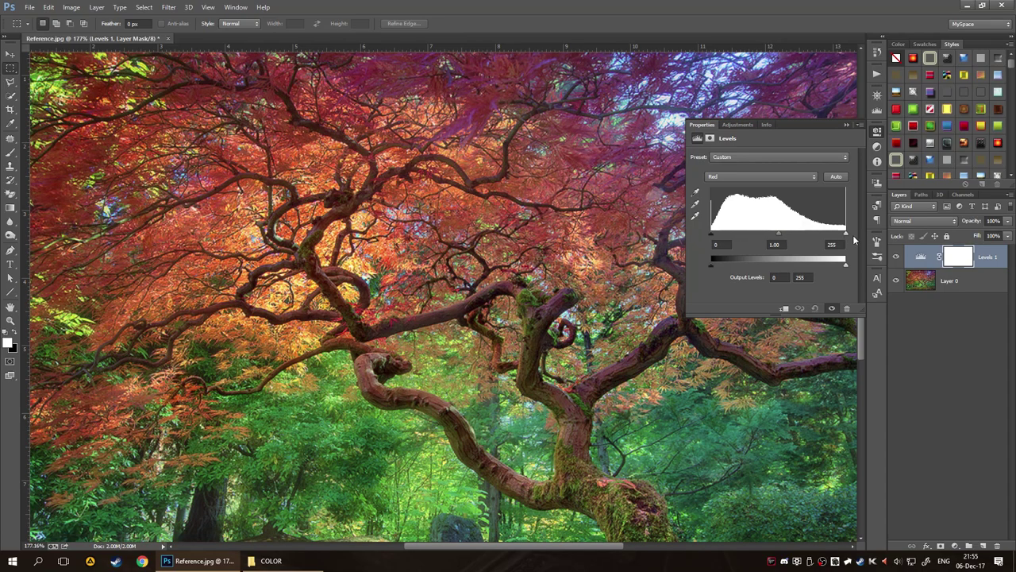
pyautogui.moveTo(846, 233); pyautogui.dragTo(775, 235)
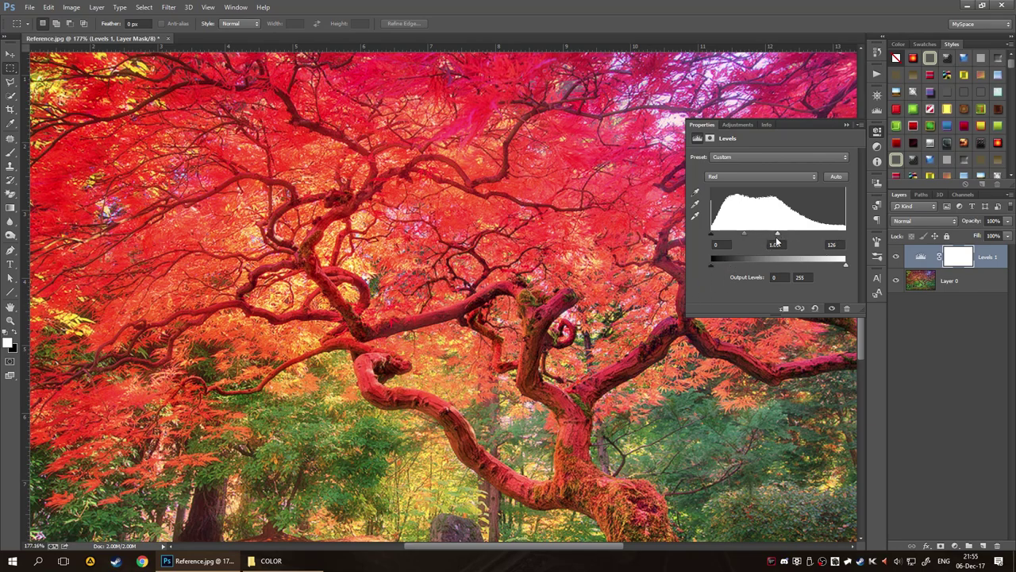
pyautogui.moveTo(778, 236); pyautogui.dragTo(885, 240)
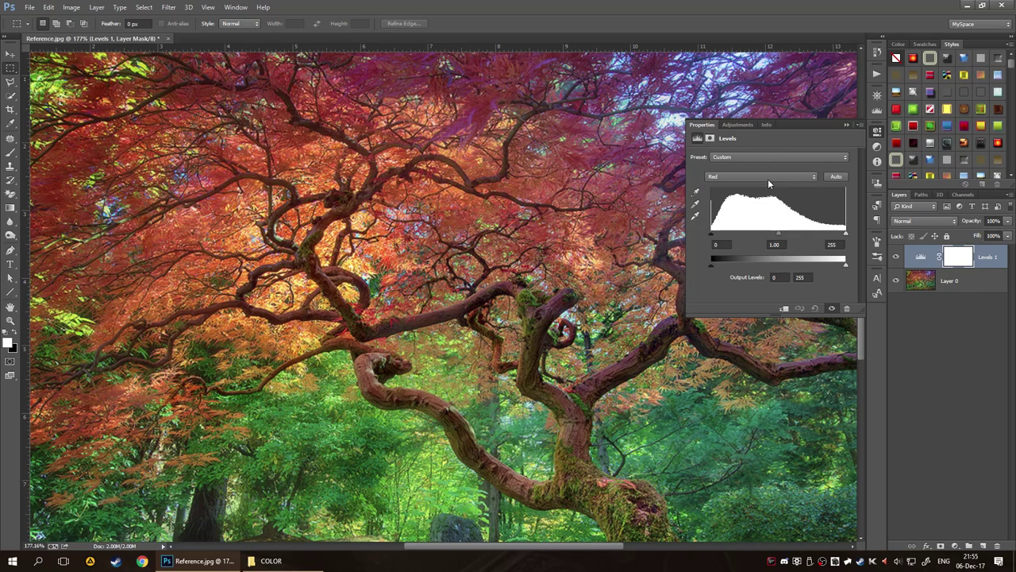
# Switch the Levels adjustment to the Green channel.
pyautogui.click(725, 178)
pyautogui.click(715, 200)
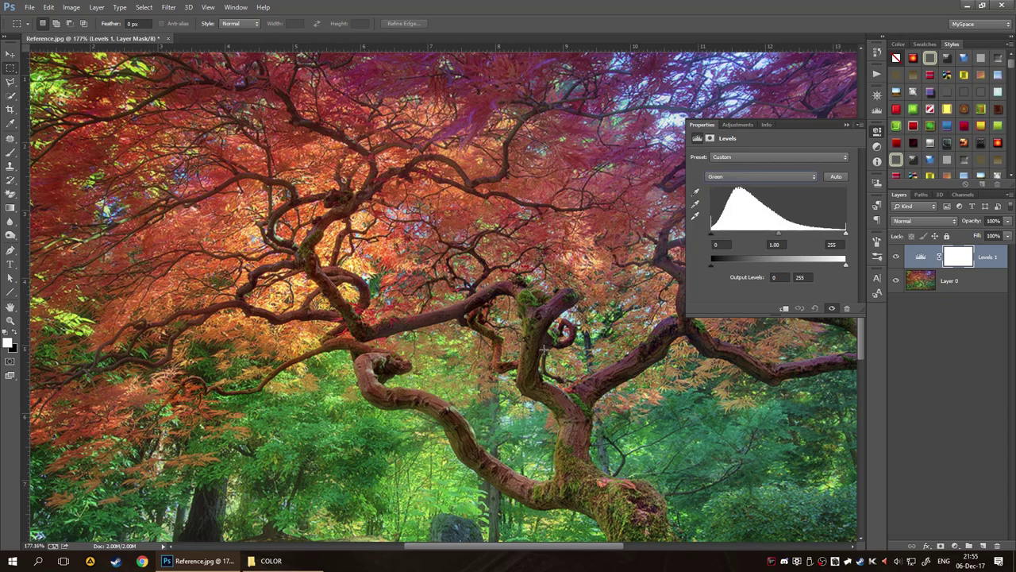
pyautogui.scroll(-5, 396, 240)
pyautogui.scroll(3, 395, 239)
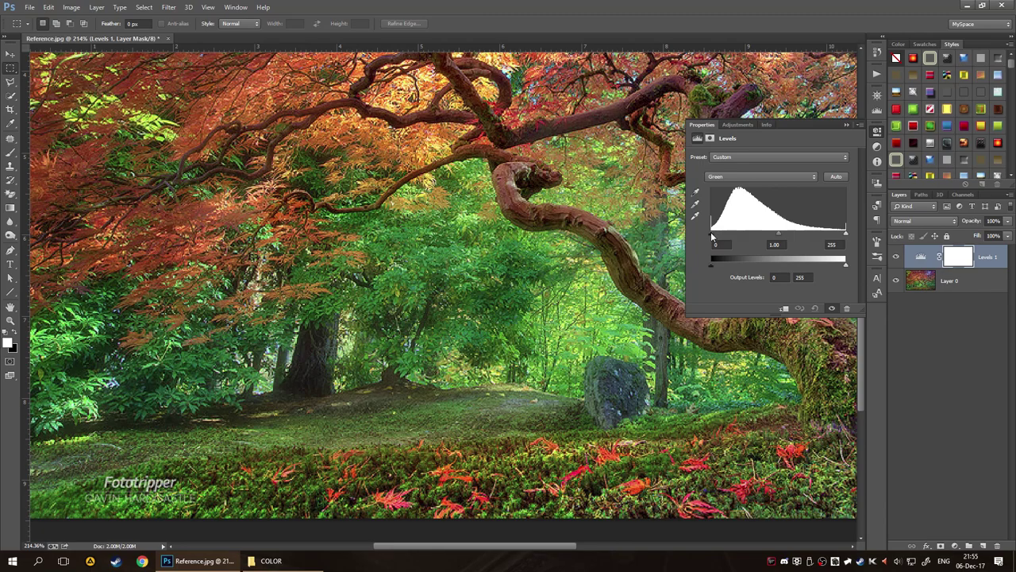
# Test Green input black 45 and output levels 38–200, then return them to 0 and 255.
pyautogui.moveTo(712, 236); pyautogui.dragTo(734, 236)
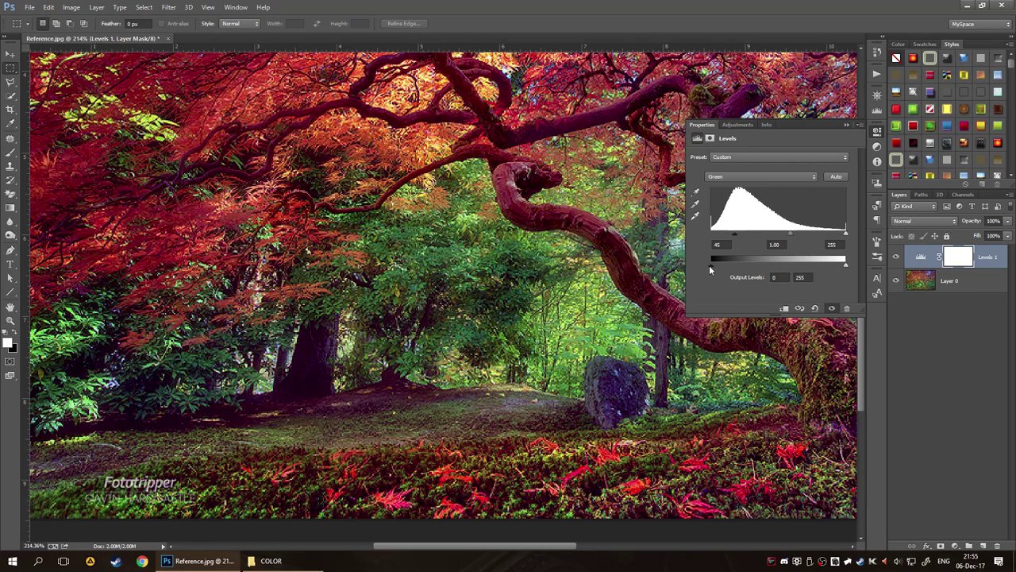
pyautogui.moveTo(712, 265)
pyautogui.mouseDown()
pyautogui.moveTo(732, 264)
pyautogui.moveTo(712, 264)
pyautogui.mouseUp()
pyautogui.moveTo(839, 266); pyautogui.dragTo(815, 268)
pyautogui.scroll(-5, 401, 284)
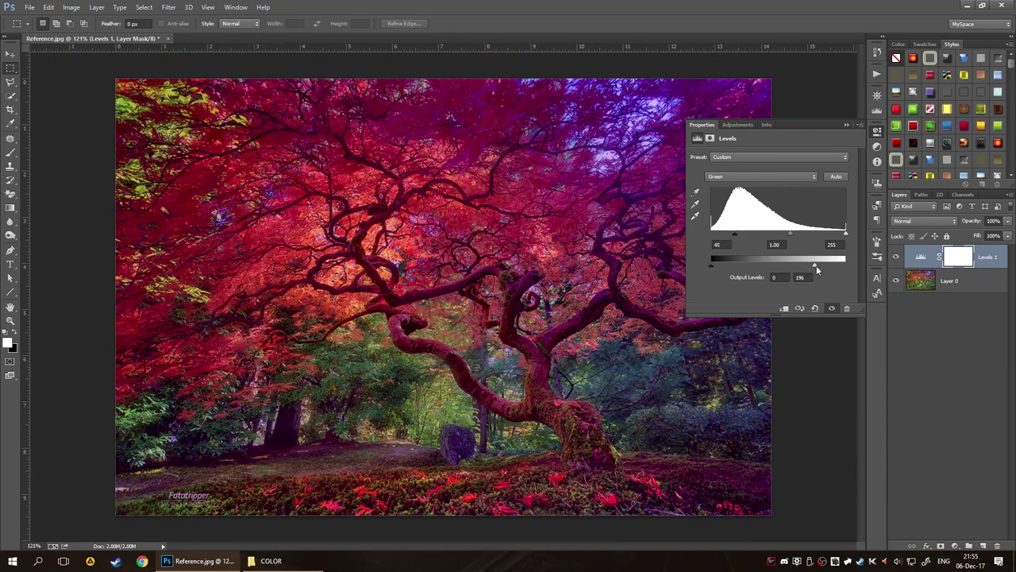
pyautogui.moveTo(815, 267); pyautogui.dragTo(864, 267)
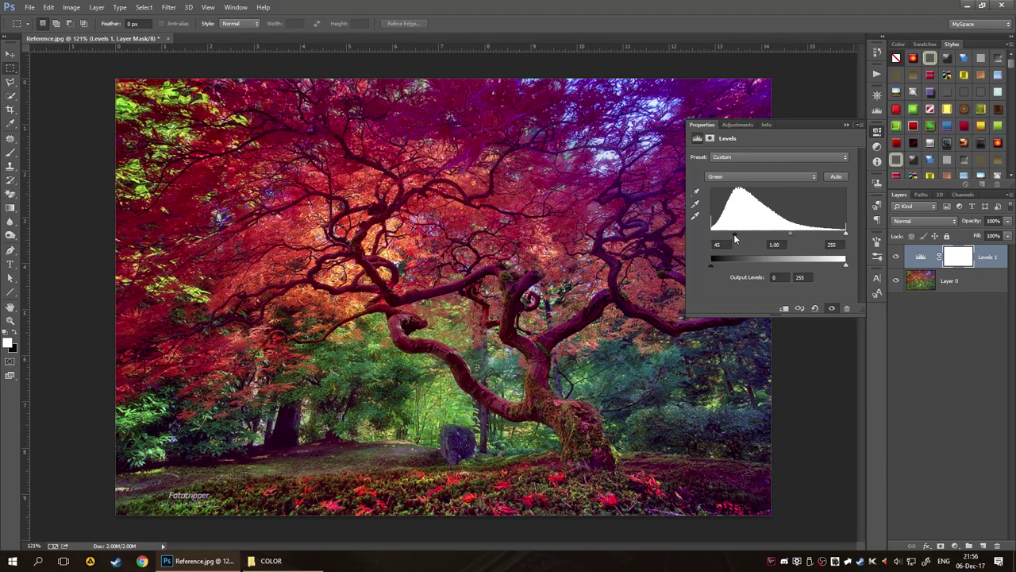
pyautogui.moveTo(735, 238); pyautogui.dragTo(694, 238)
pyautogui.click(770, 177)
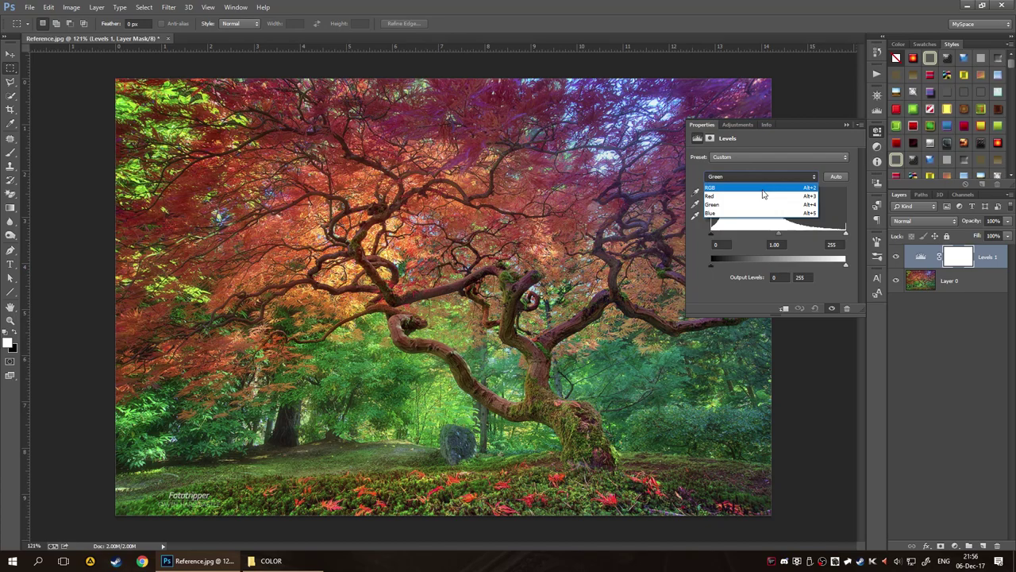
# Switch Levels back to RGB and test the input black and white points.
pyautogui.click(763, 190)
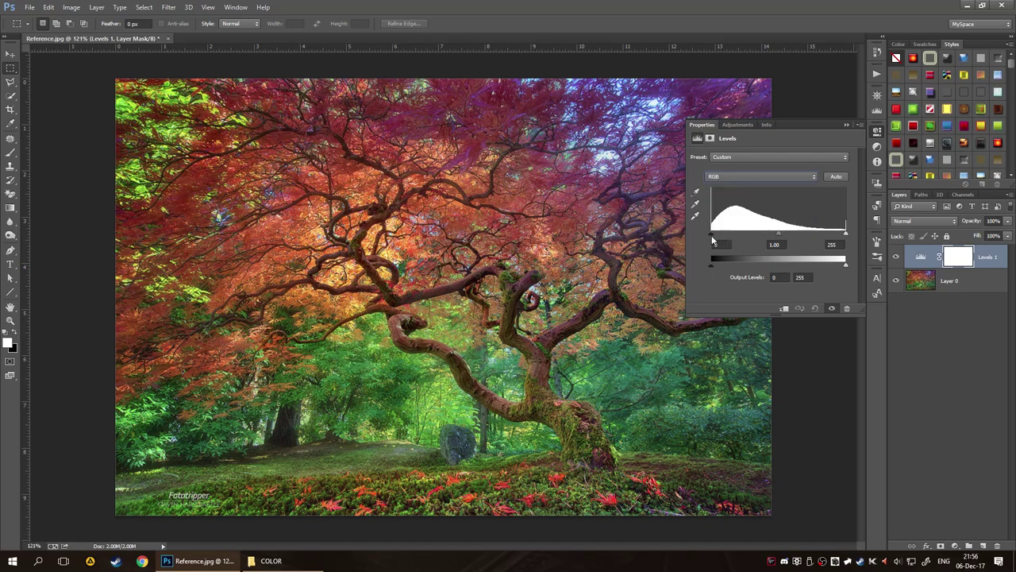
pyautogui.moveTo(713, 239); pyautogui.dragTo(740, 238)
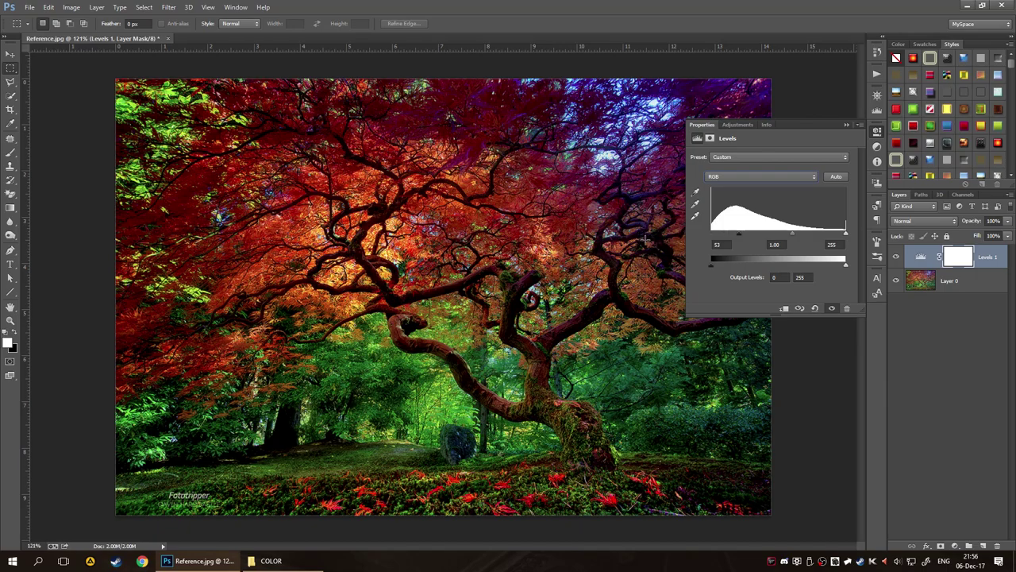
pyautogui.moveTo(739, 238); pyautogui.dragTo(712, 238)
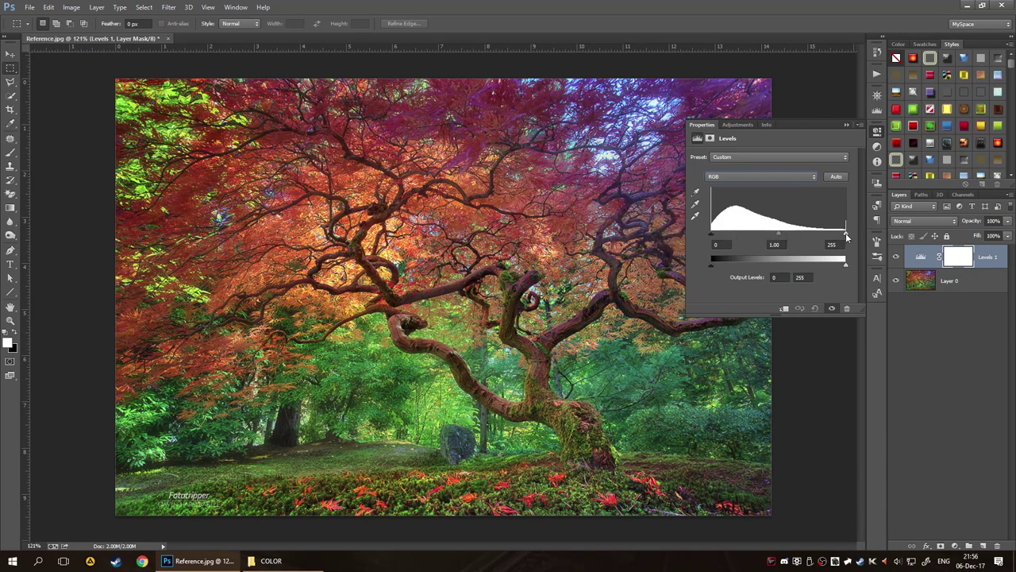
pyautogui.moveTo(846, 236); pyautogui.dragTo(781, 235)
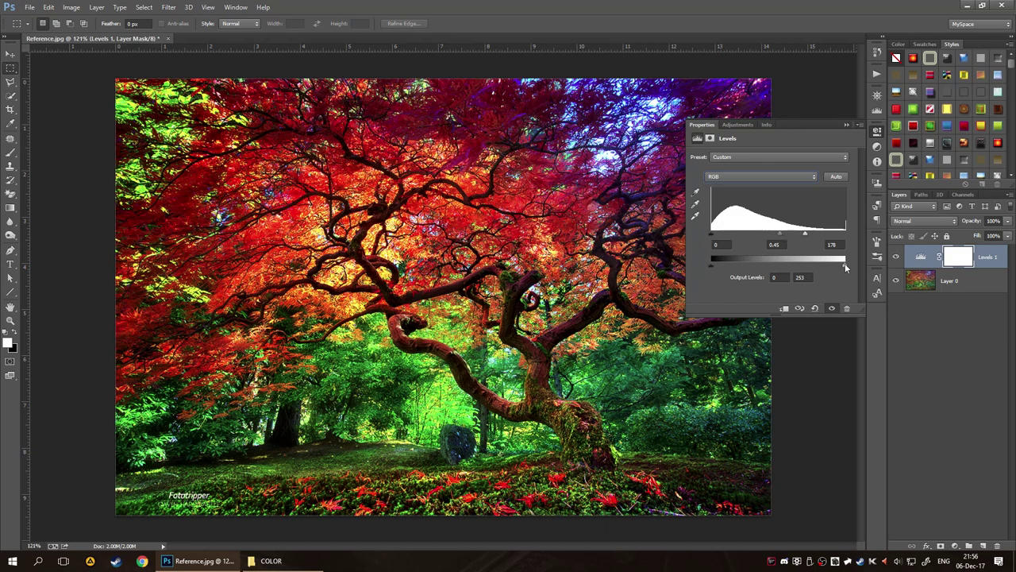
# Set output black back to 0, set the midtone to 1, and return the white input to 255.
pyautogui.moveTo(714, 267)
pyautogui.mouseDown()
pyautogui.moveTo(725, 268)
pyautogui.moveTo(711, 268)
pyautogui.mouseUp()
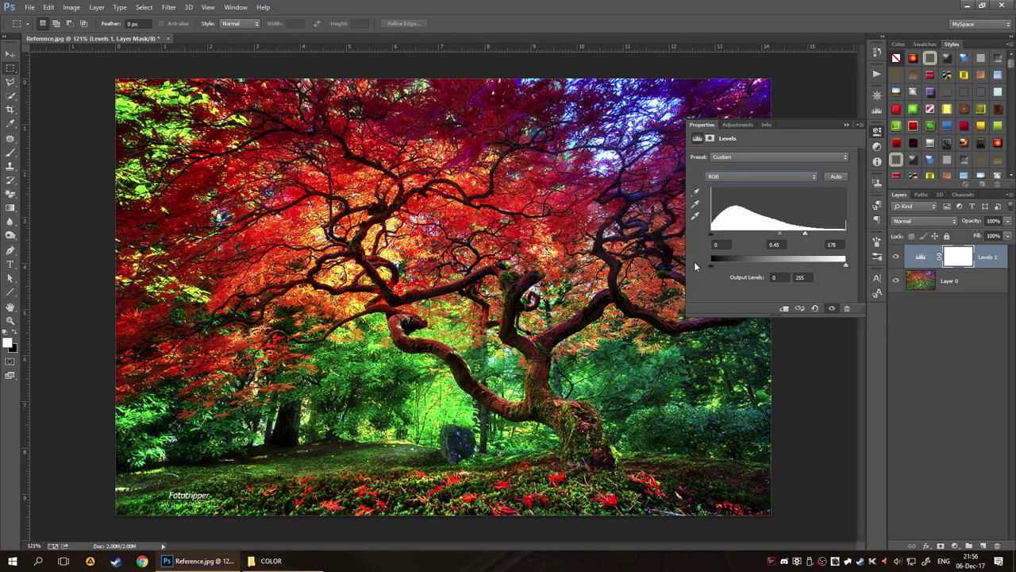
pyautogui.click(775, 244)
pyautogui.write('1')
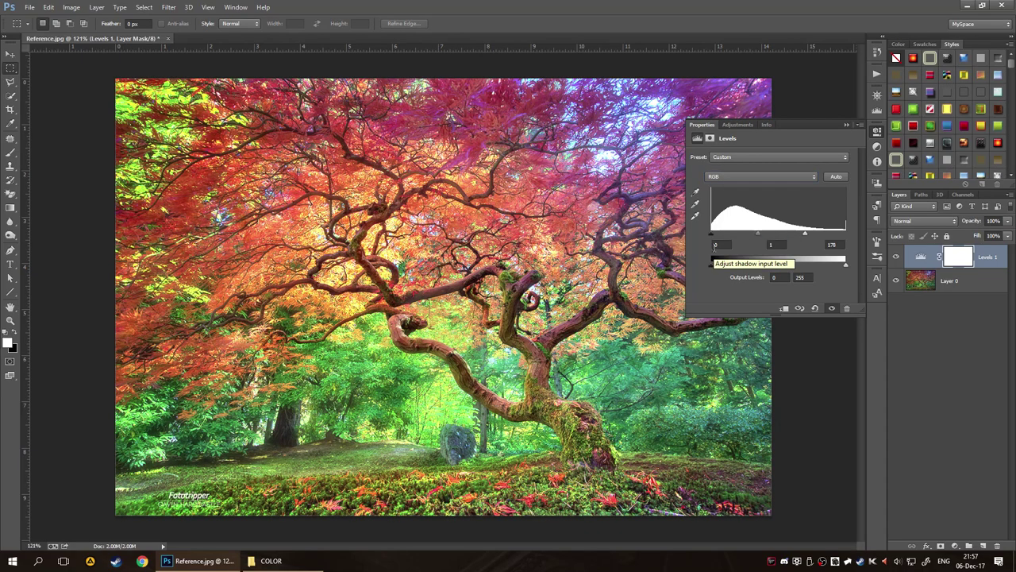
pyautogui.moveTo(804, 235); pyautogui.dragTo(845, 235)
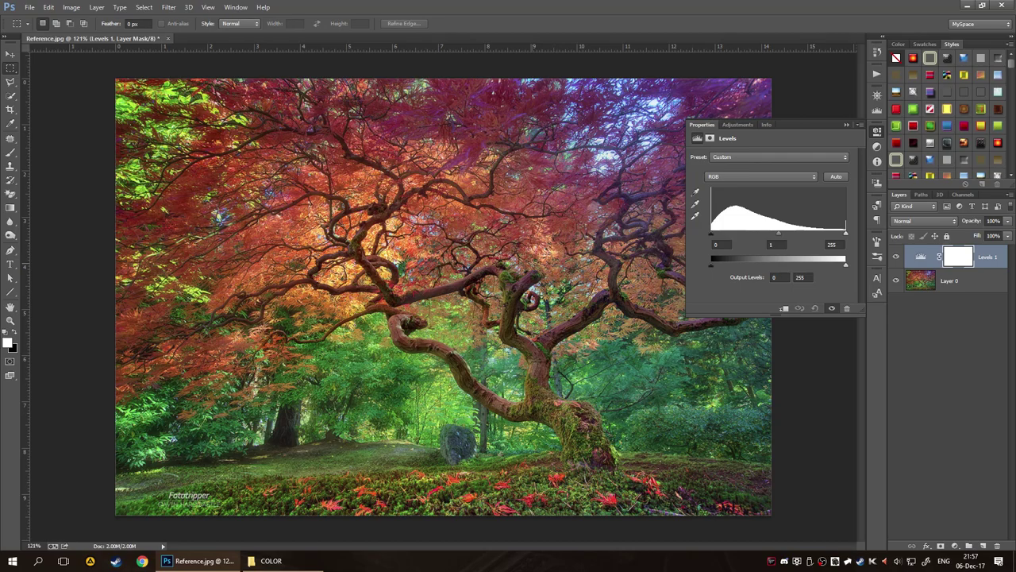
# Deselect Levels 1, close Properties, and zoom to 3200% on the grass pixels.
pyautogui.click(934, 356)
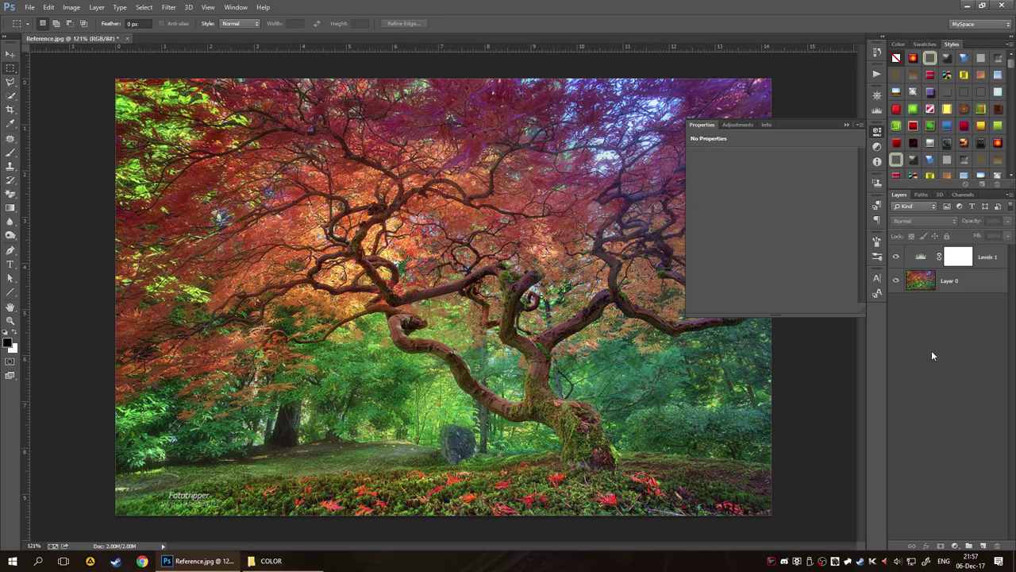
pyautogui.click(876, 130)
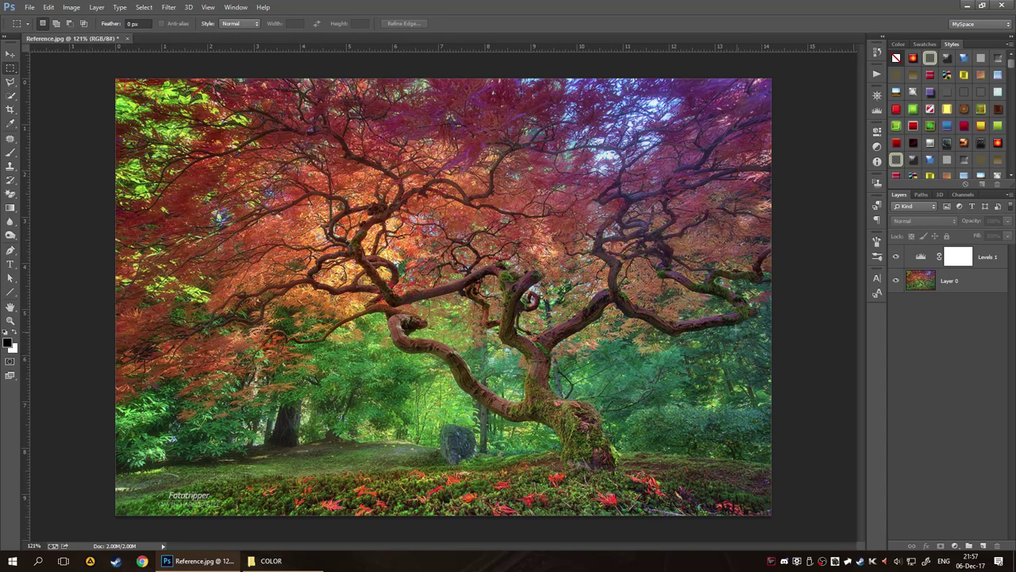
pyautogui.scroll(3, 344, 385)
pyautogui.scroll(10, 345, 385)
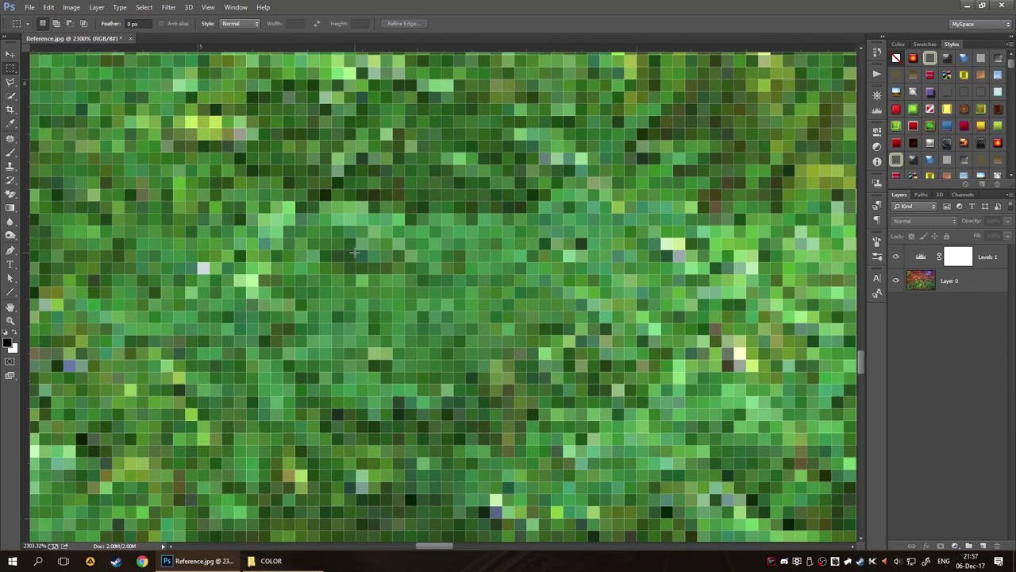
pyautogui.moveTo(354, 253); pyautogui.dragTo(445, 318)
pyautogui.scroll(2, 401, 274)
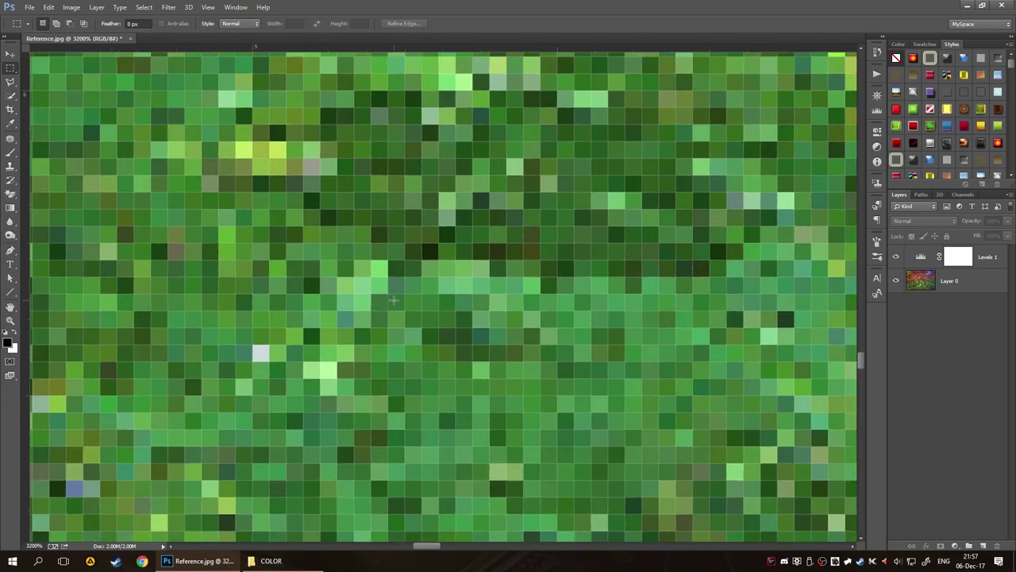
# Reopen the Levels 1 adjustment settings from its layer.
pyautogui.click(927, 262)
pyautogui.click(949, 363)
pyautogui.doubleClick(920, 256)
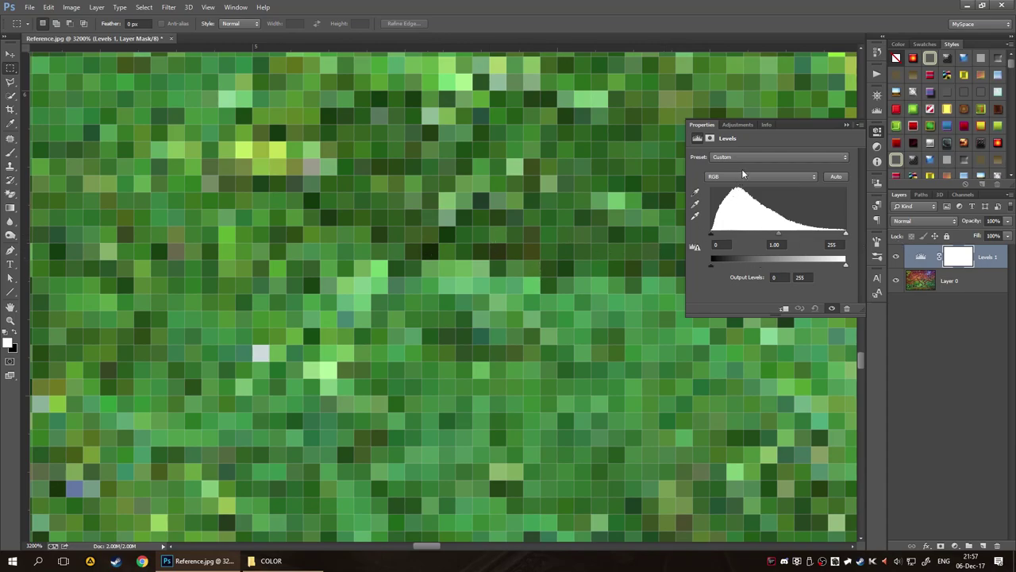
# Switch Levels 1 to Green and lower its white input to about 35.
pyautogui.click(742, 176)
pyautogui.click(743, 200)
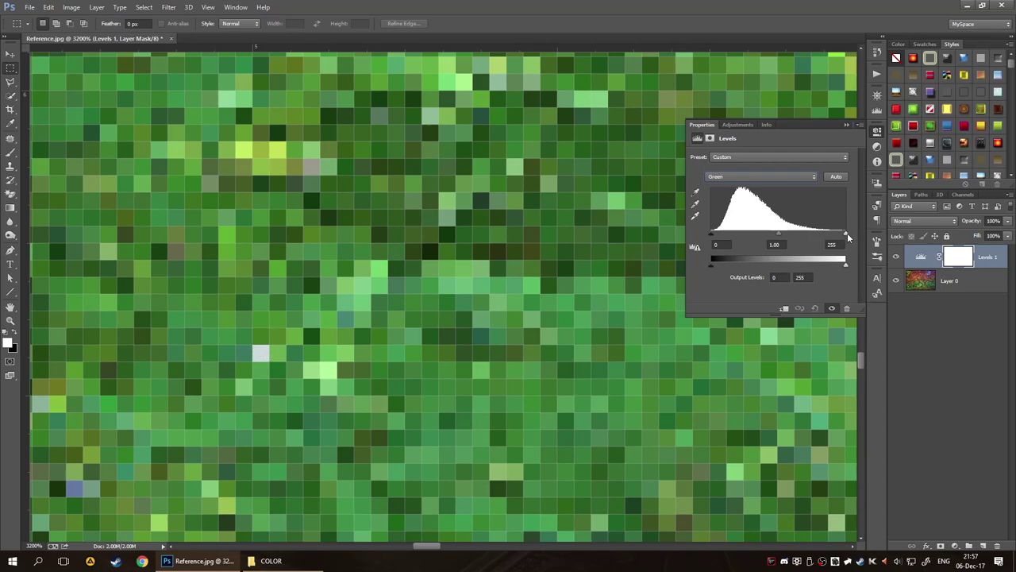
pyautogui.moveTo(844, 237); pyautogui.dragTo(711, 238)
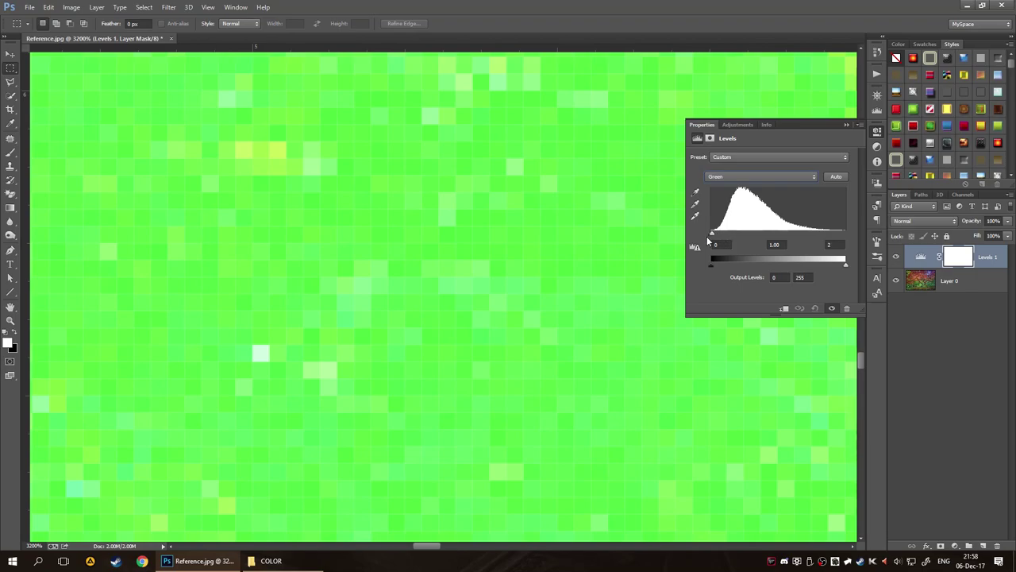
pyautogui.moveTo(714, 242); pyautogui.dragTo(731, 242)
# Draw a square marquee over the grass and nudge the Green white input to 36.
pyautogui.moveTo(371, 192); pyautogui.dragTo(490, 310)
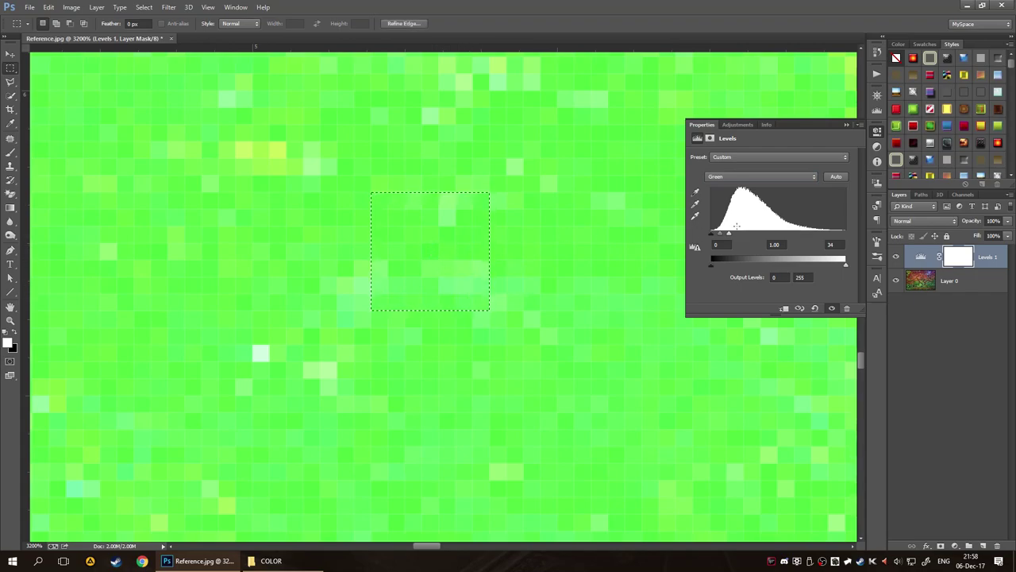
pyautogui.moveTo(728, 235); pyautogui.dragTo(731, 236)
pyautogui.scroll(-15, 577, 327)
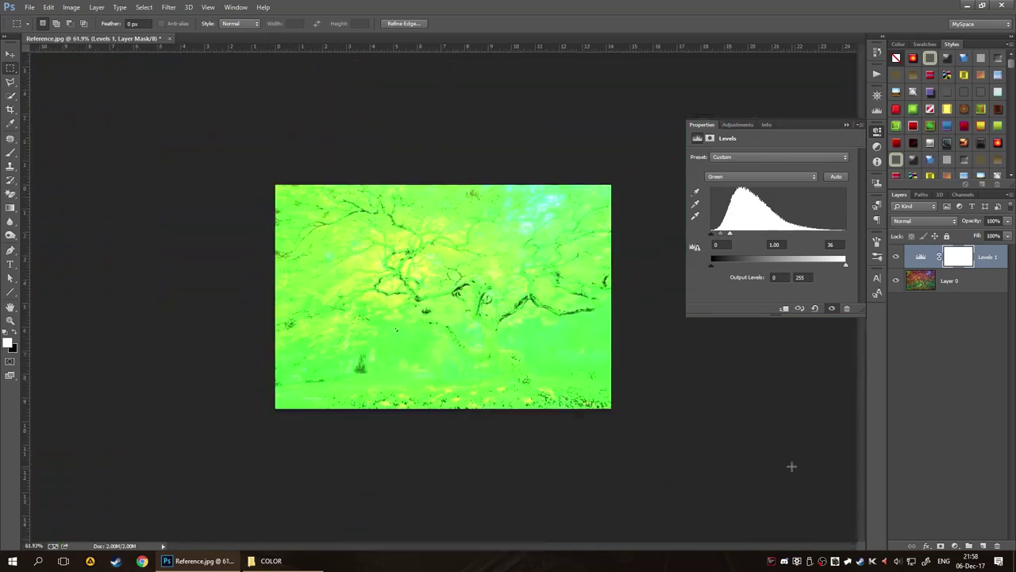
pyautogui.scroll(3, 421, 323)
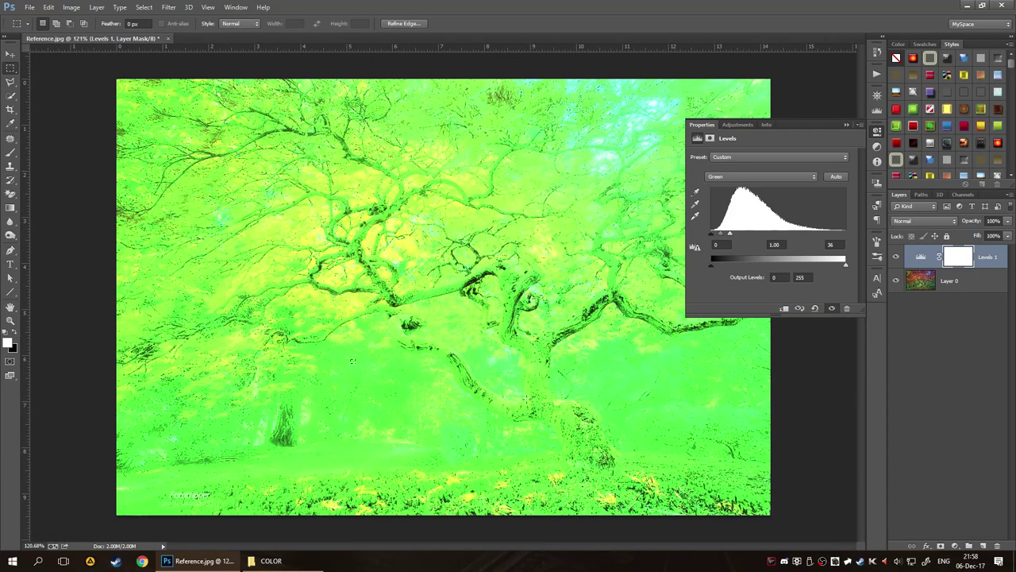
pyautogui.scroll(6, 340, 450)
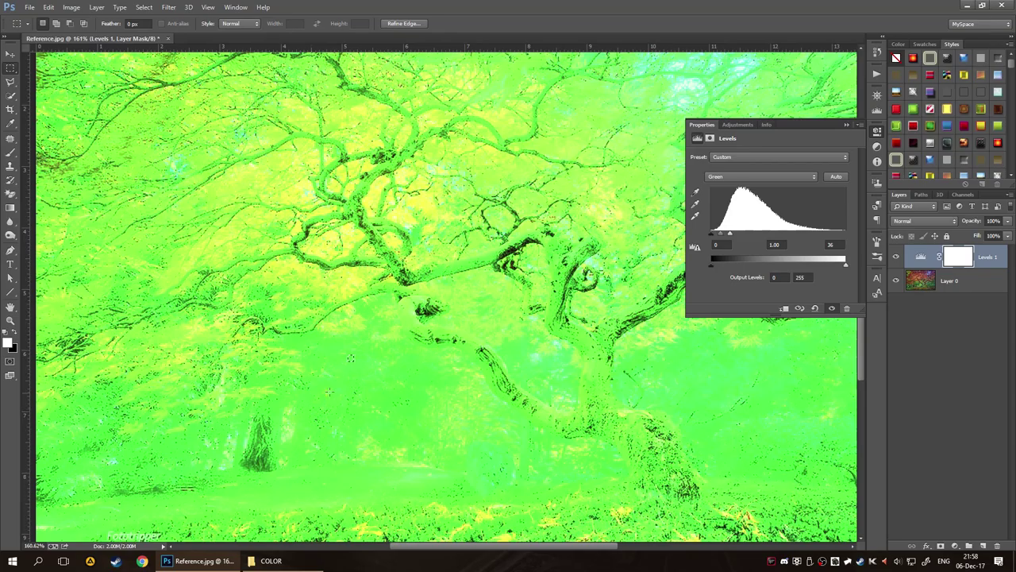
pyautogui.scroll(6, 324, 359)
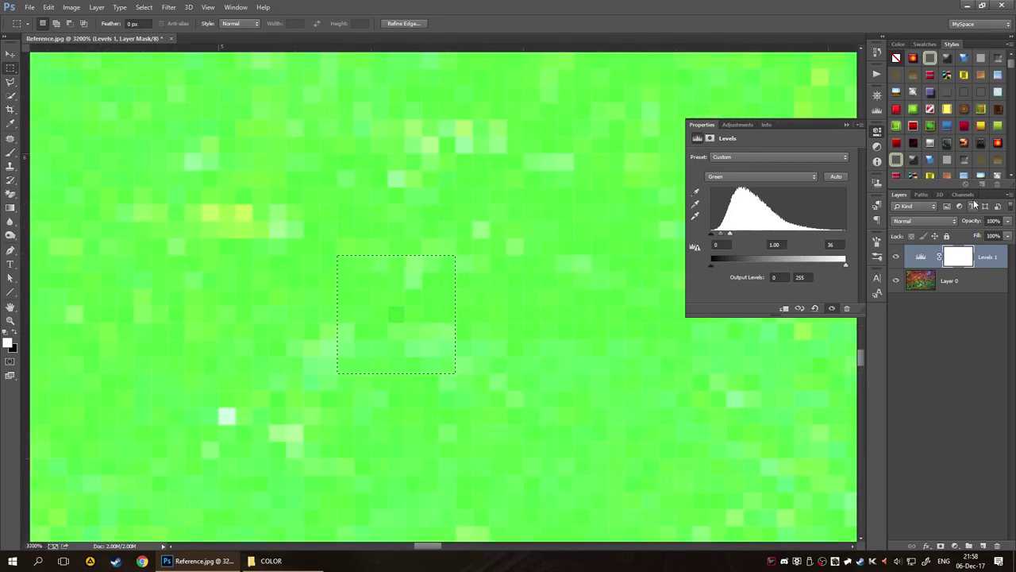
# In the Channels panel, make Green the active channel and hide it.
pyautogui.click(963, 195)
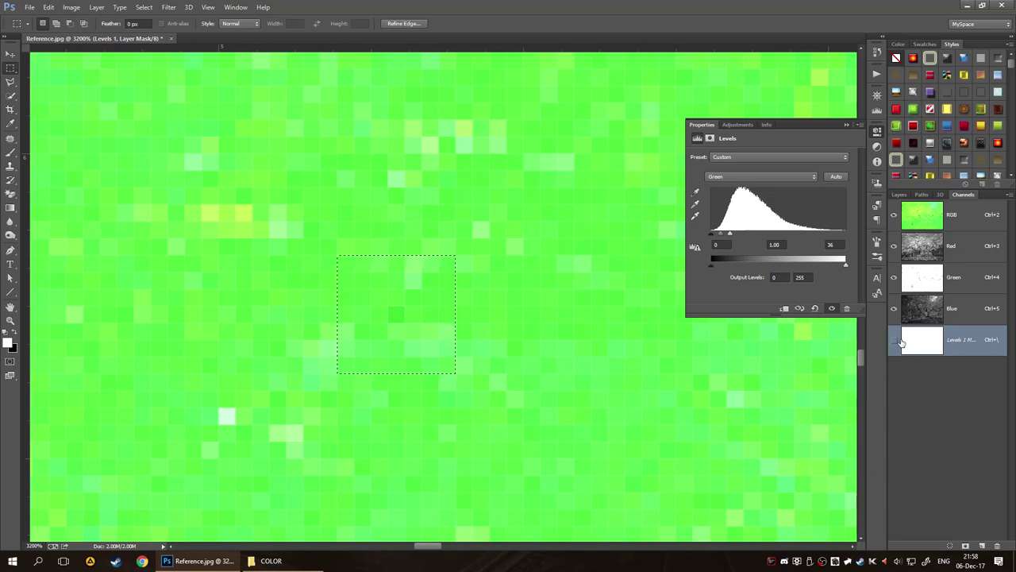
pyautogui.click(963, 280)
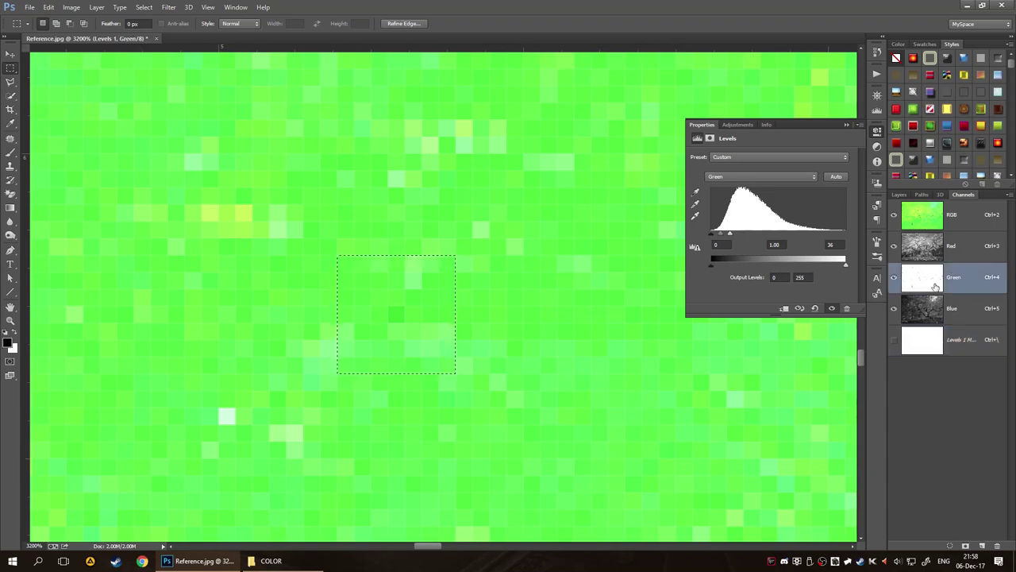
pyautogui.click(894, 277)
pyautogui.scroll(-2, 649, 432)
pyautogui.scroll(-8, 648, 433)
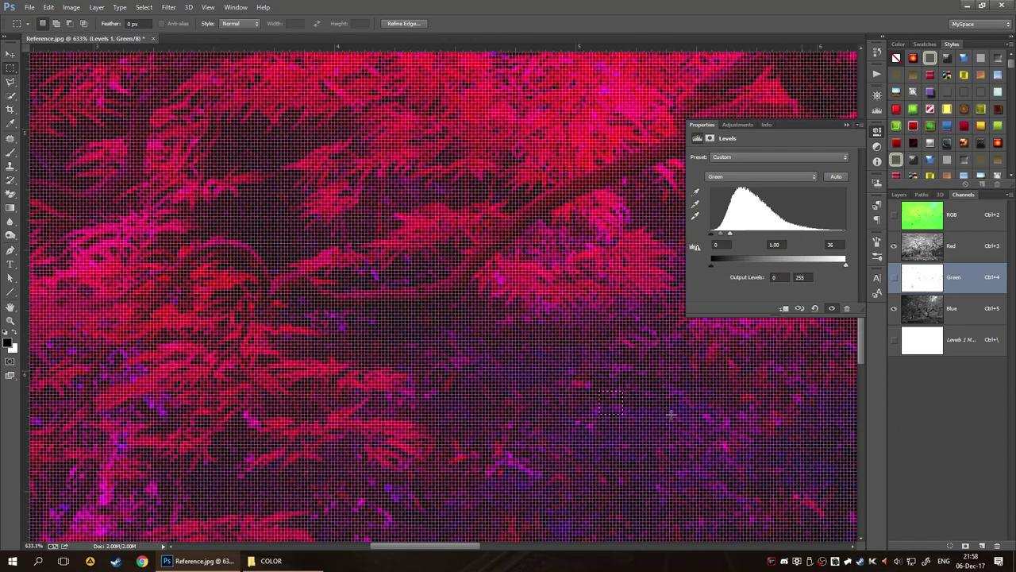
pyautogui.scroll(-2, 739, 437)
pyautogui.scroll(3, 515, 342)
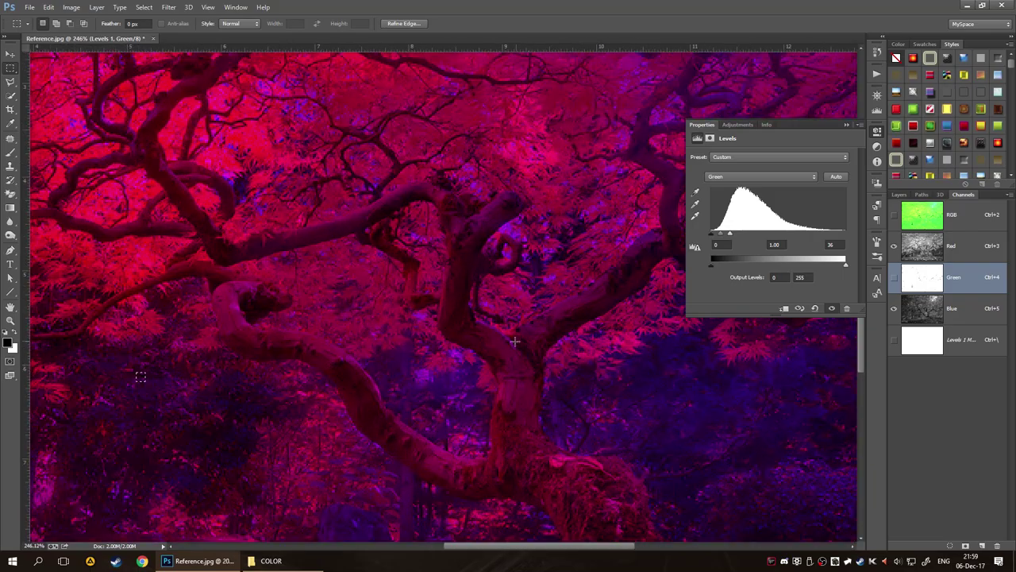
pyautogui.scroll(-2, 250, 414)
pyautogui.scroll(2, 260, 419)
pyautogui.scroll(-1, 300, 423)
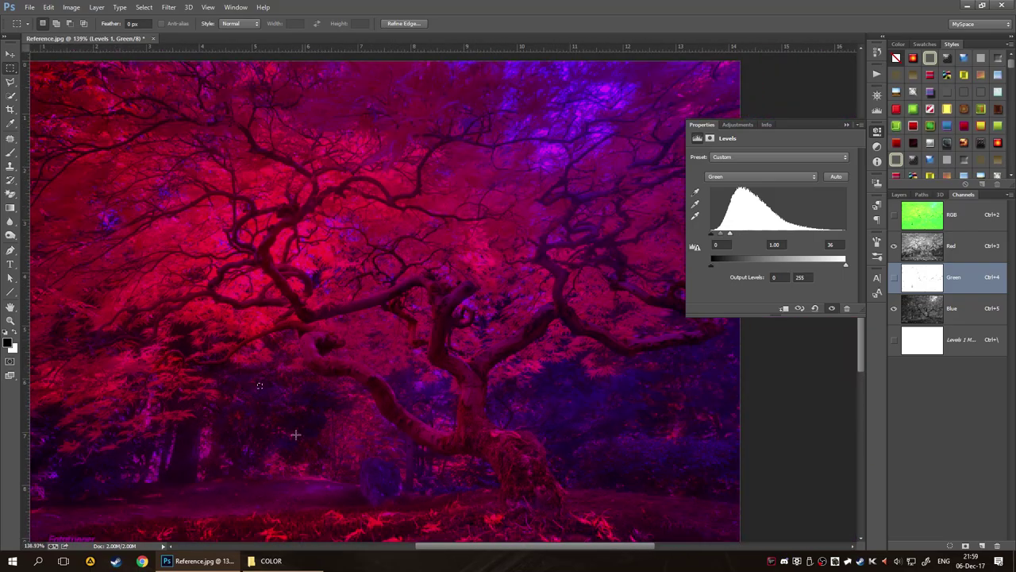
pyautogui.scroll(1, 225, 379)
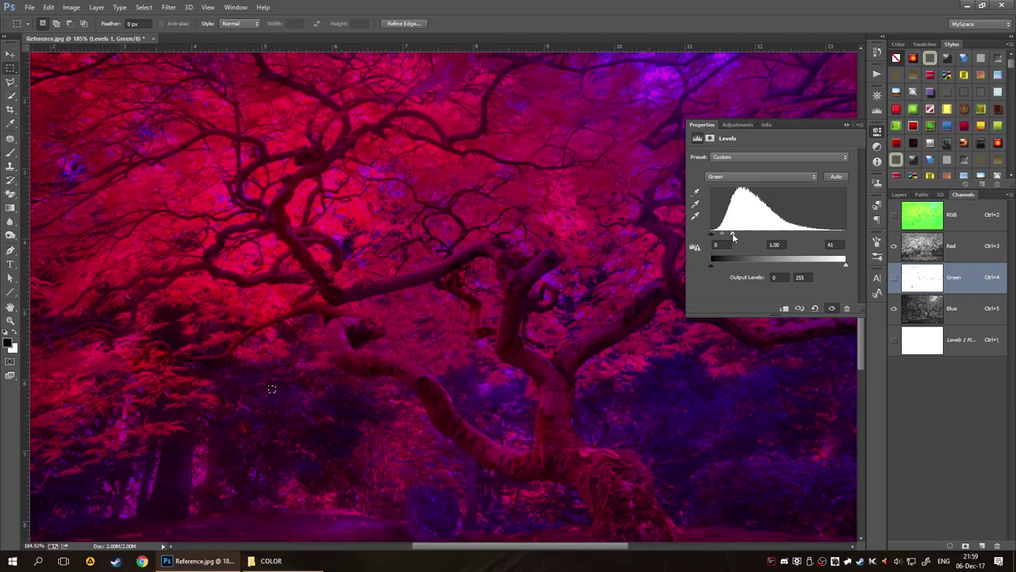
# Set Green Levels to black 36 and white 255, and display only the Green channel.
pyautogui.moveTo(733, 236); pyautogui.dragTo(871, 239)
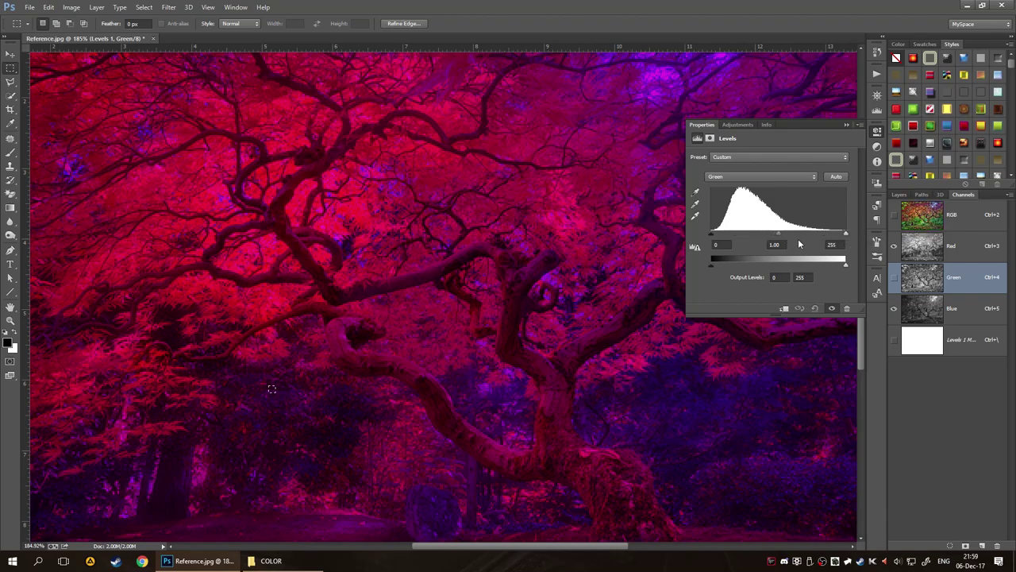
pyautogui.moveTo(711, 235)
pyautogui.mouseDown()
pyautogui.moveTo(768, 239)
pyautogui.moveTo(730, 238)
pyautogui.mouseUp()
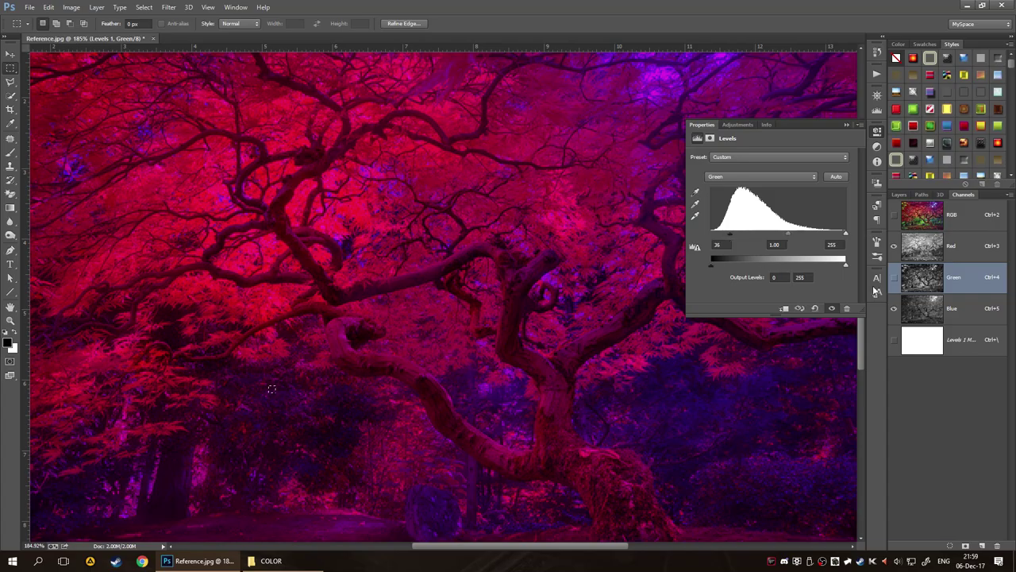
pyautogui.click(895, 278)
pyautogui.click(895, 278)
pyautogui.click(895, 247)
pyautogui.click(895, 277)
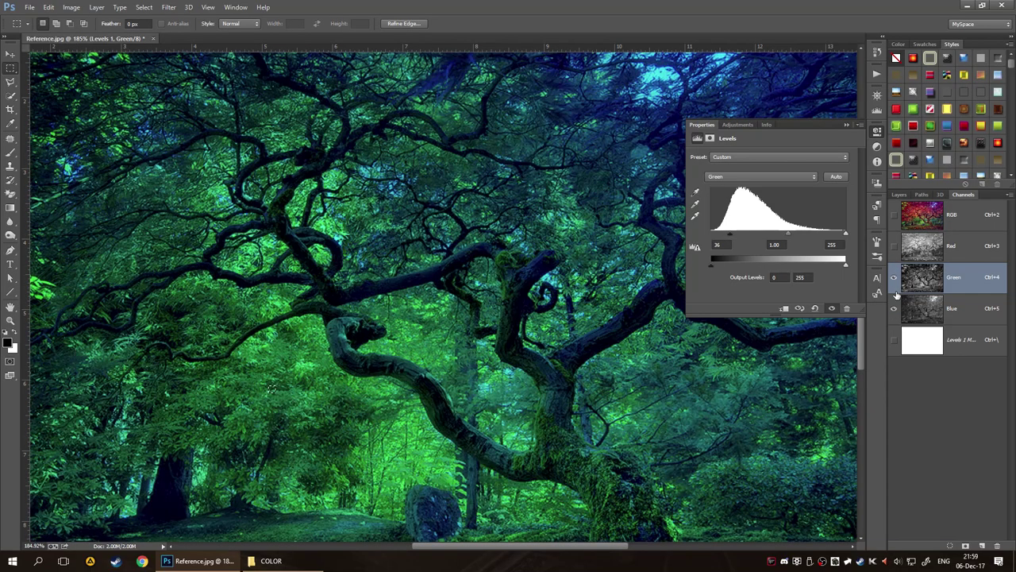
pyautogui.click(894, 309)
# Return the Green input levels to 0 and 255, then target the RGB composite in Levels.
pyautogui.scroll(3, 216, 449)
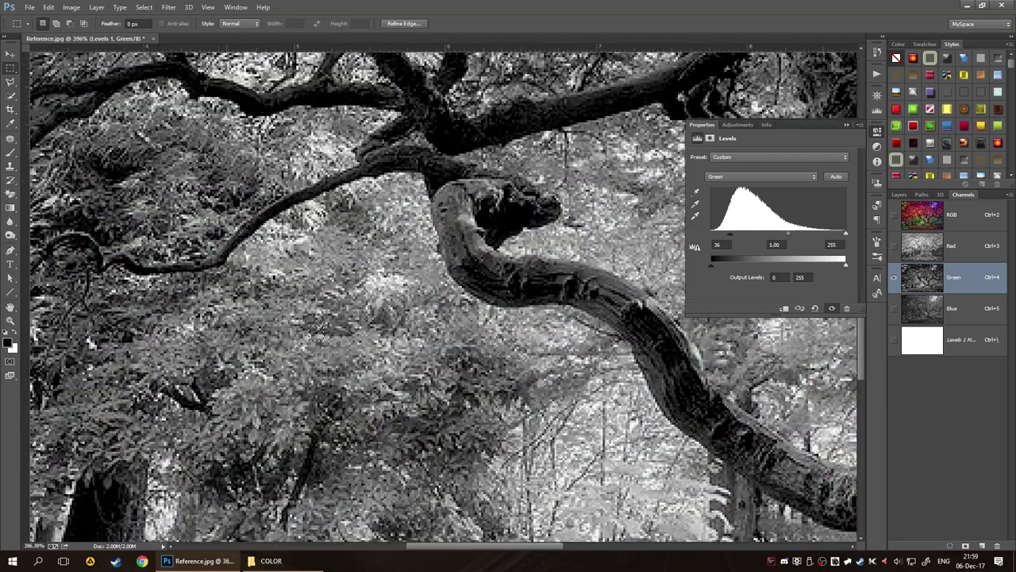
pyautogui.scroll(9, 295, 340)
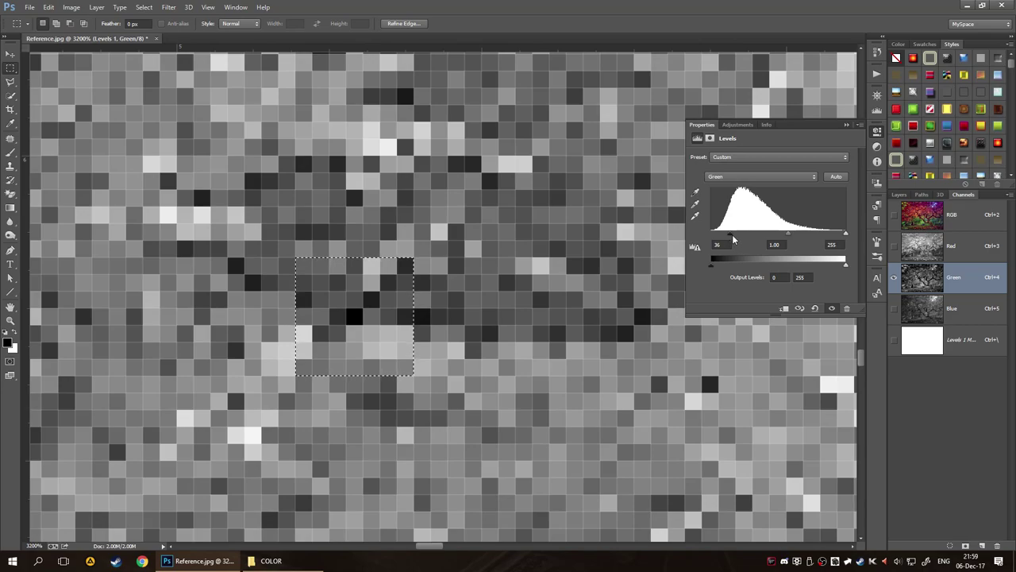
pyautogui.moveTo(730, 233); pyautogui.dragTo(695, 234)
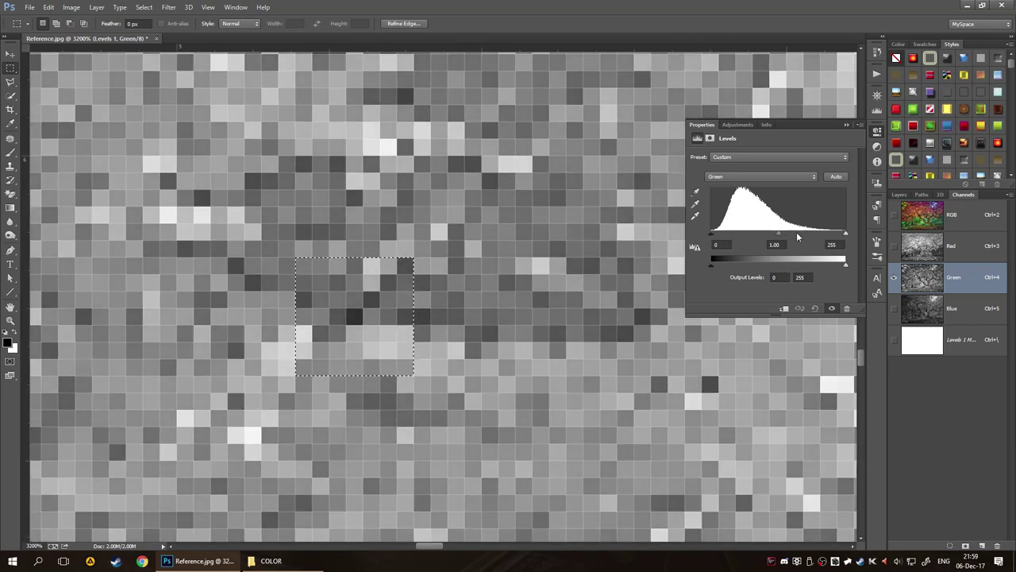
pyautogui.moveTo(846, 235); pyautogui.dragTo(728, 239)
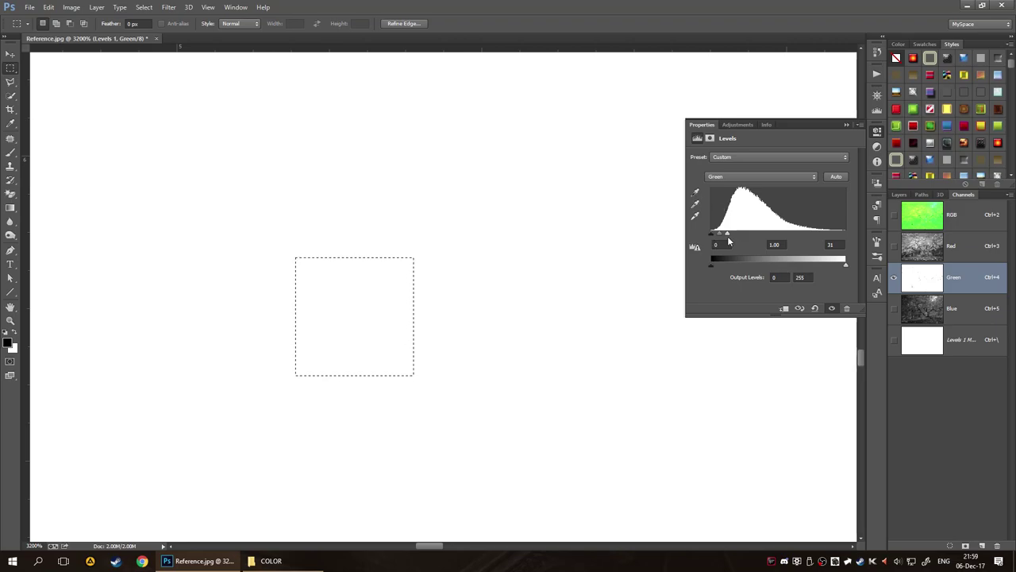
pyautogui.moveTo(728, 238); pyautogui.dragTo(967, 234)
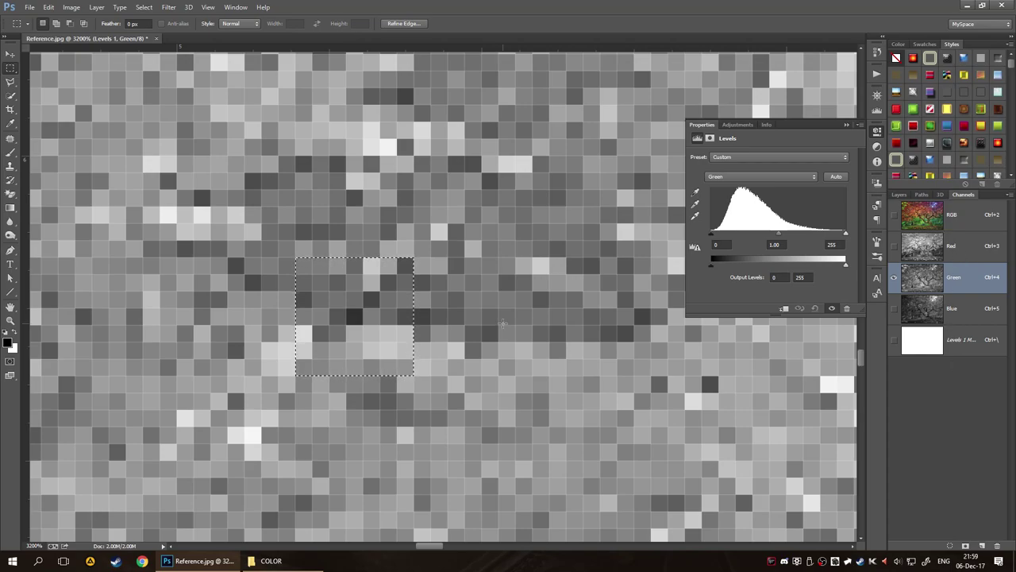
pyautogui.click(763, 181)
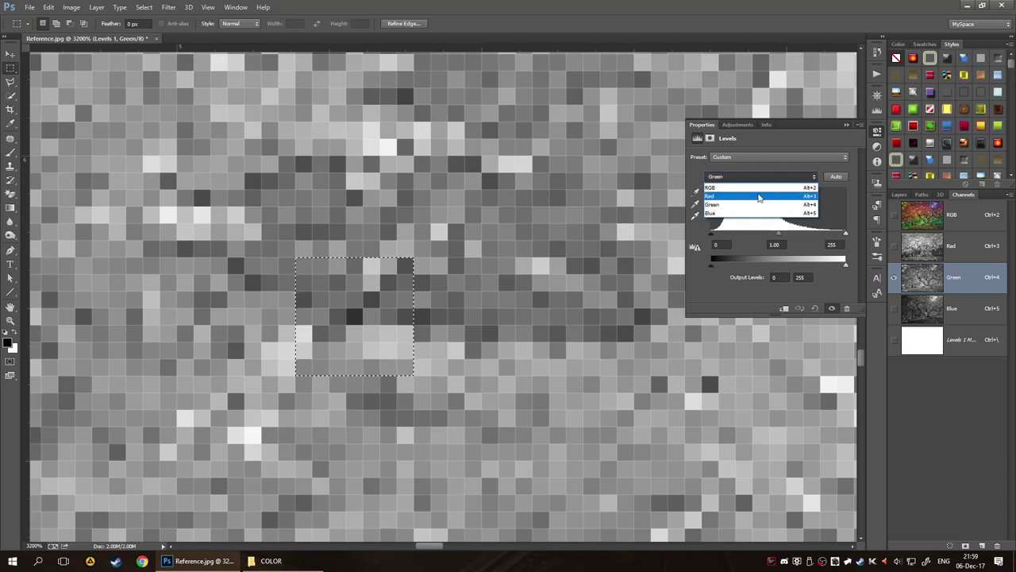
pyautogui.click(760, 177)
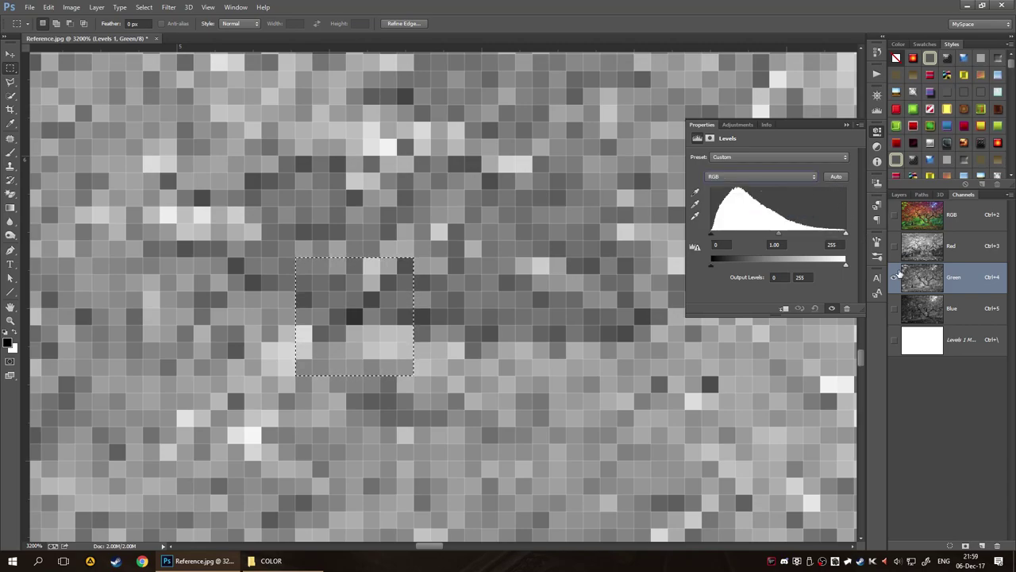
# Show all colour channels again and add a Curves adjustment layer.
pyautogui.click(893, 217)
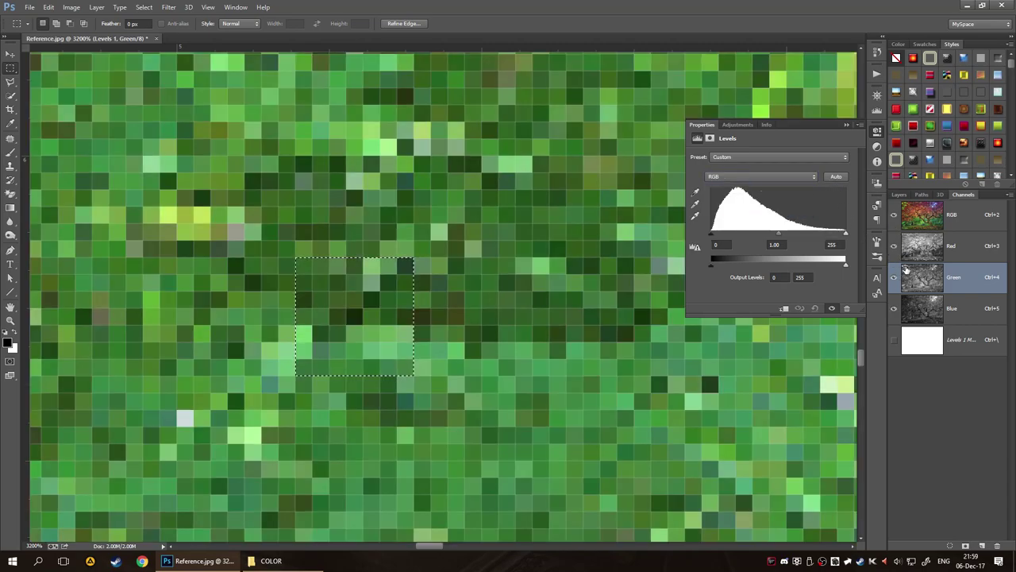
pyautogui.click(897, 195)
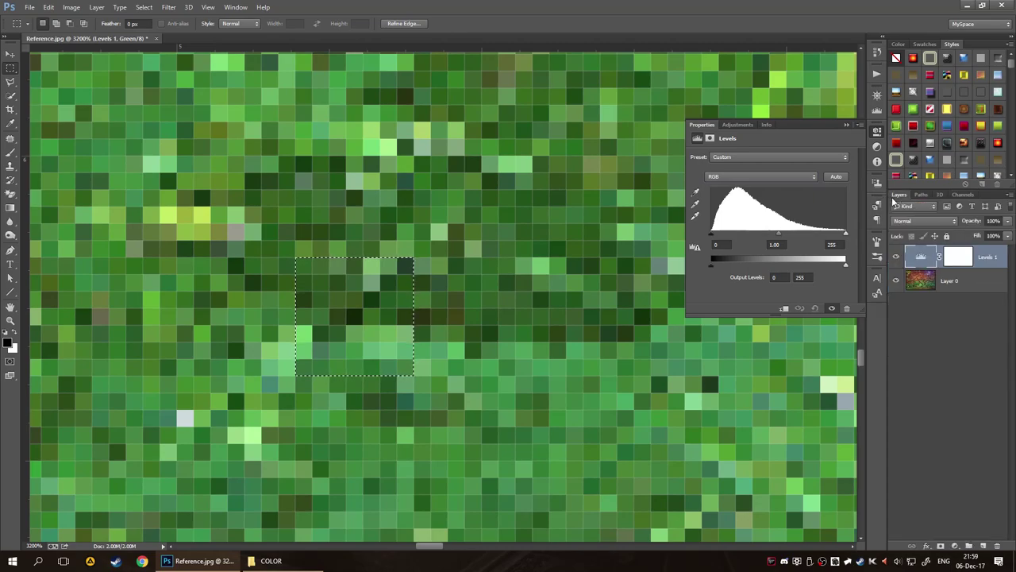
pyautogui.click(877, 147)
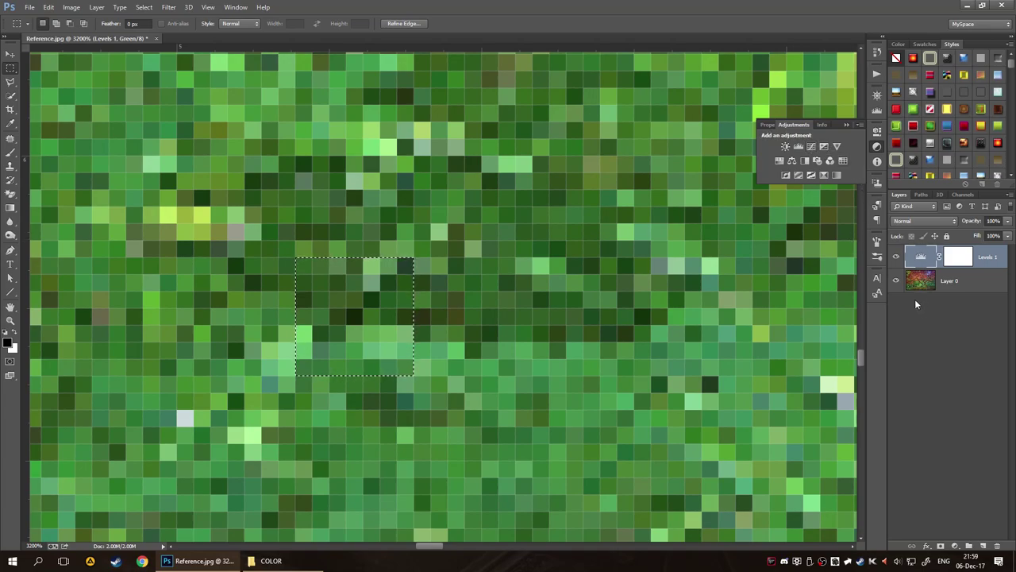
pyautogui.click(810, 146)
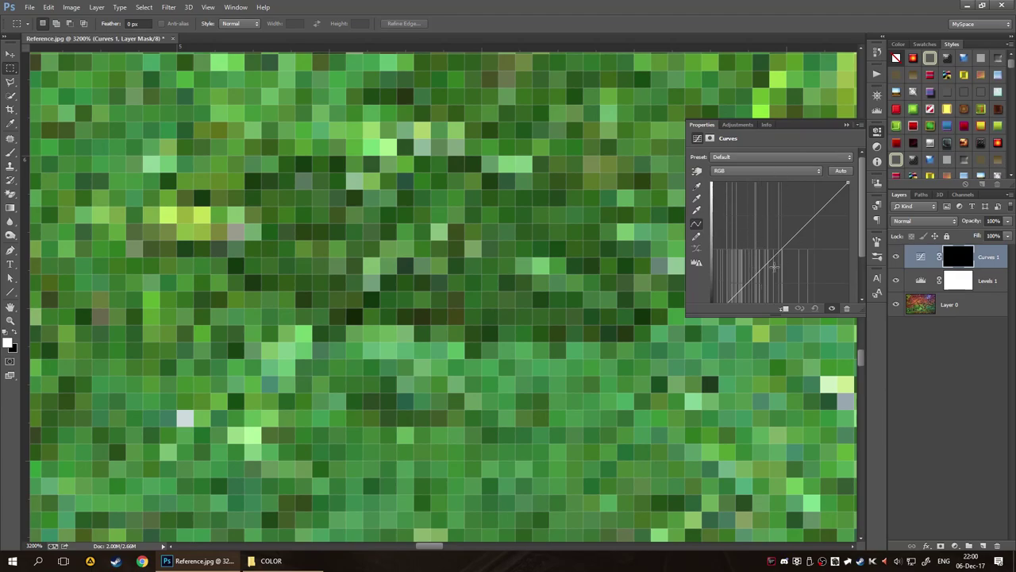
# Try dragging the Curves black point to darken the shadows.
pyautogui.scroll(-2, 808, 227)
pyautogui.scroll(1, 742, 265)
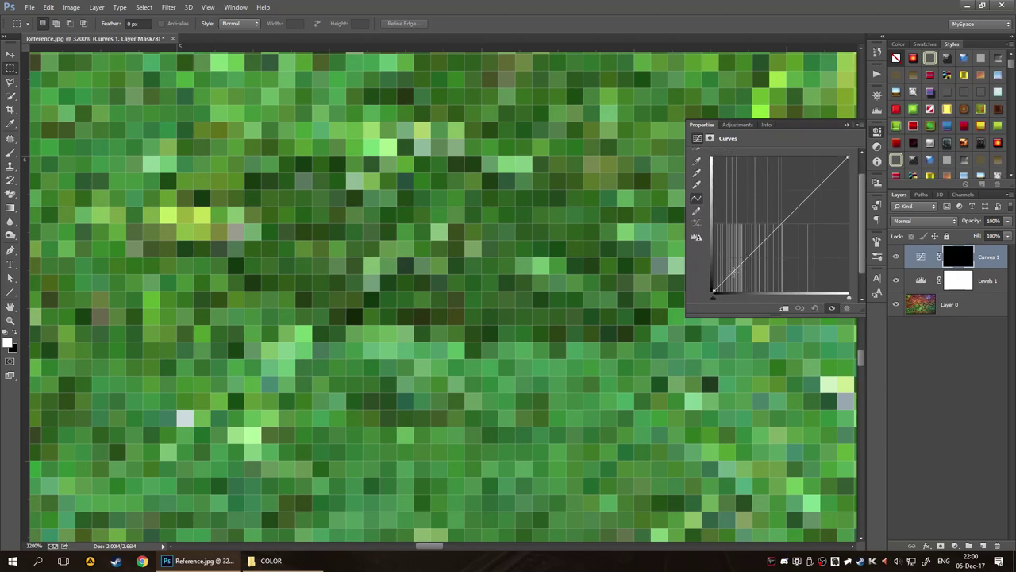
pyautogui.moveTo(715, 297)
pyautogui.mouseDown()
pyautogui.moveTo(750, 292)
pyautogui.moveTo(712, 295)
pyautogui.mouseUp()
# Revert to the last Modify Levels Layer history state, removing the Curves 1 layer.
pyautogui.click(877, 53)
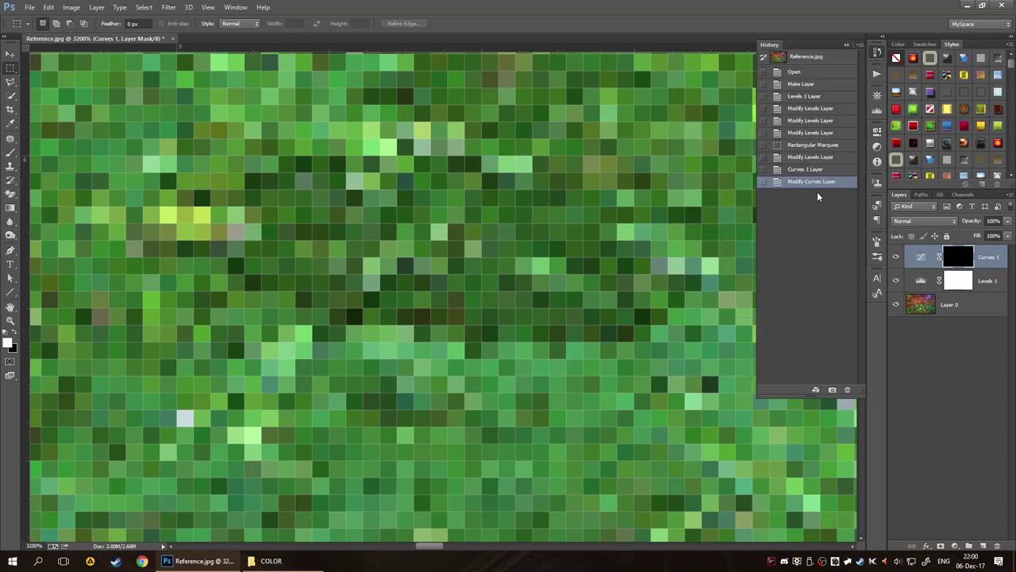
pyautogui.click(805, 169)
pyautogui.click(808, 157)
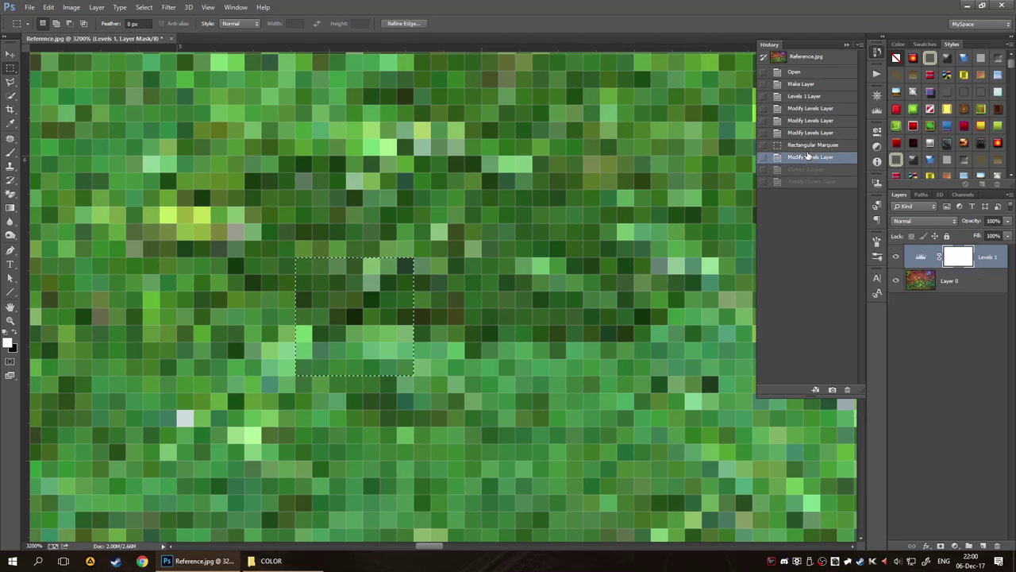
pyautogui.click(877, 53)
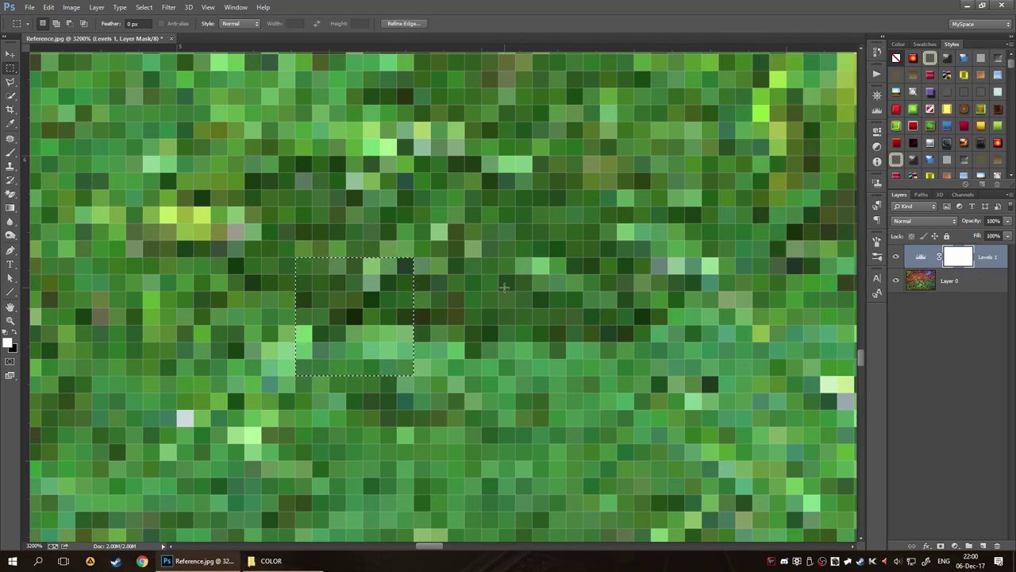
# Clear the rectangular selection and zoom out to show the whole tree photo.
pyautogui.click(438, 274)
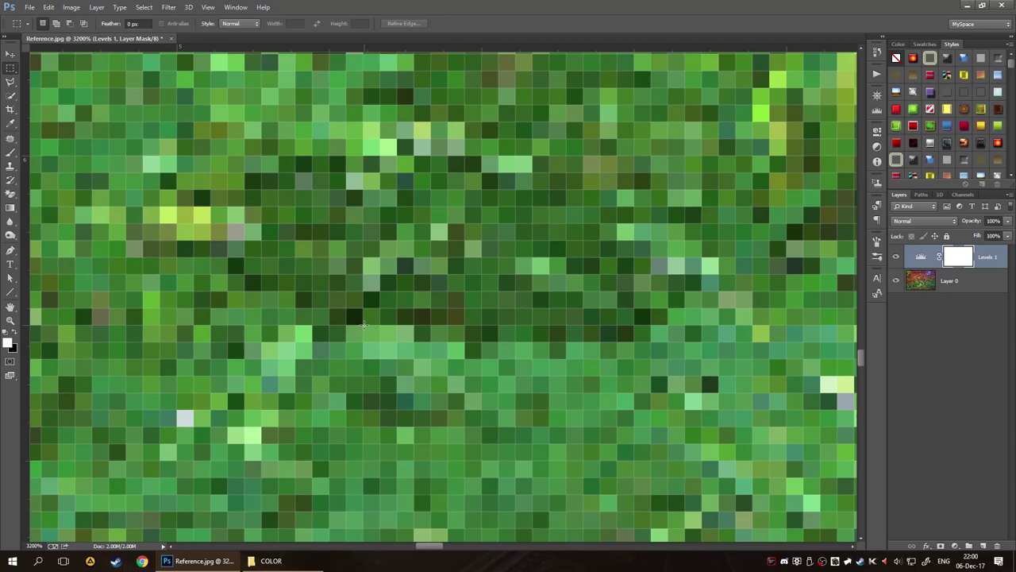
pyautogui.scroll(-10, 530, 305)
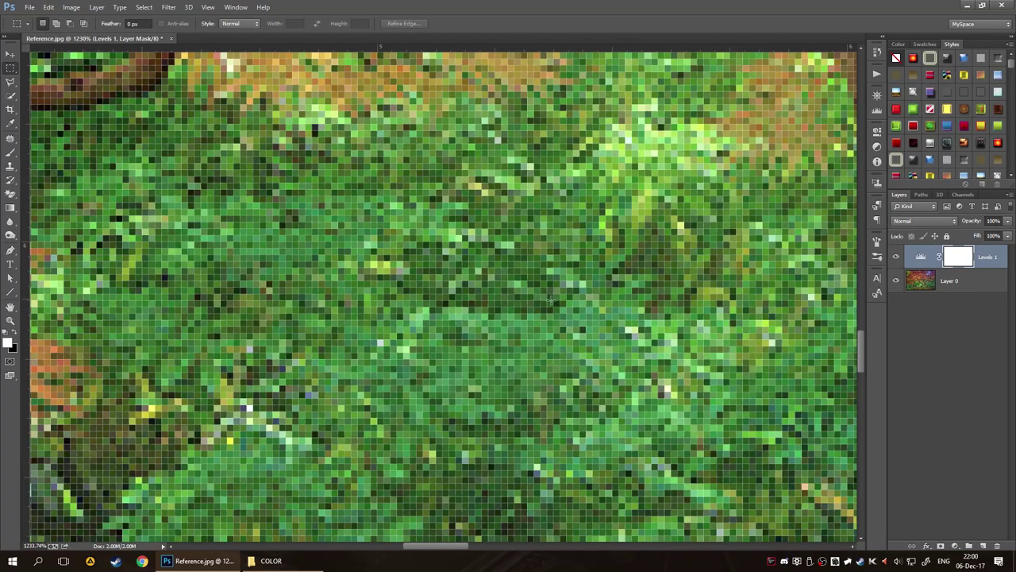
pyautogui.scroll(-3, 796, 320)
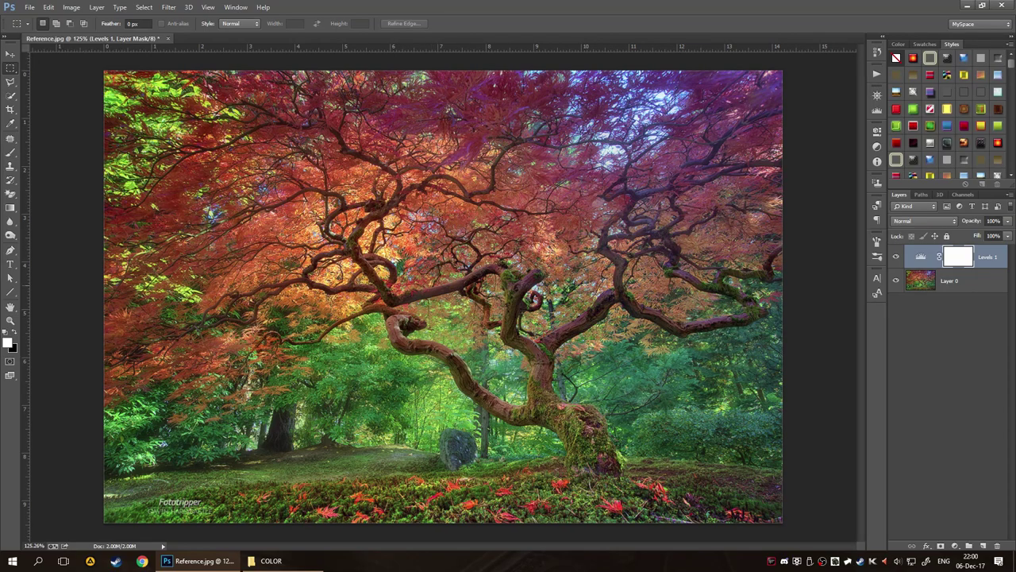
pyautogui.scroll(12, 383, 361)
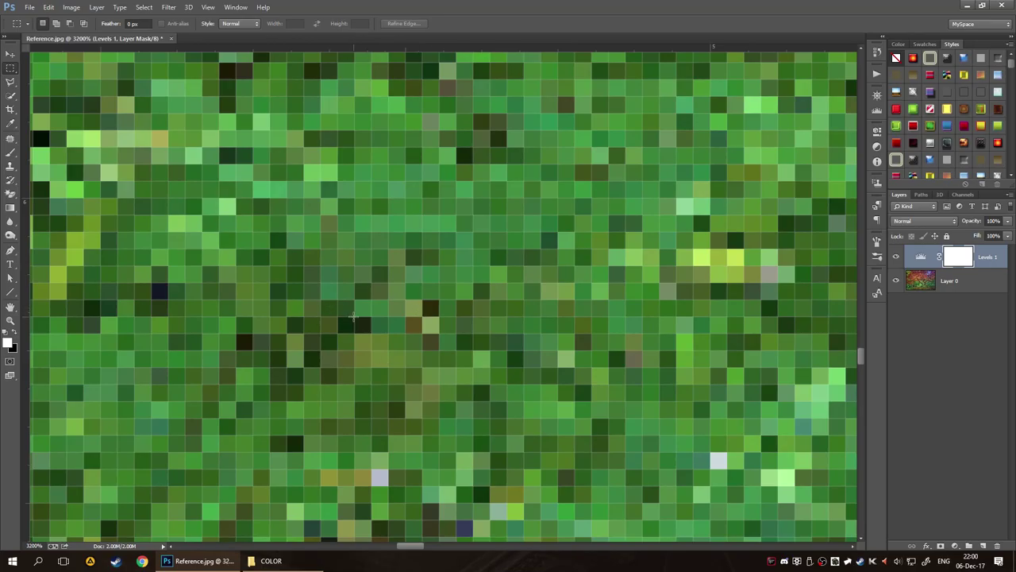
pyautogui.scroll(-3, 611, 352)
pyautogui.scroll(-6, 627, 350)
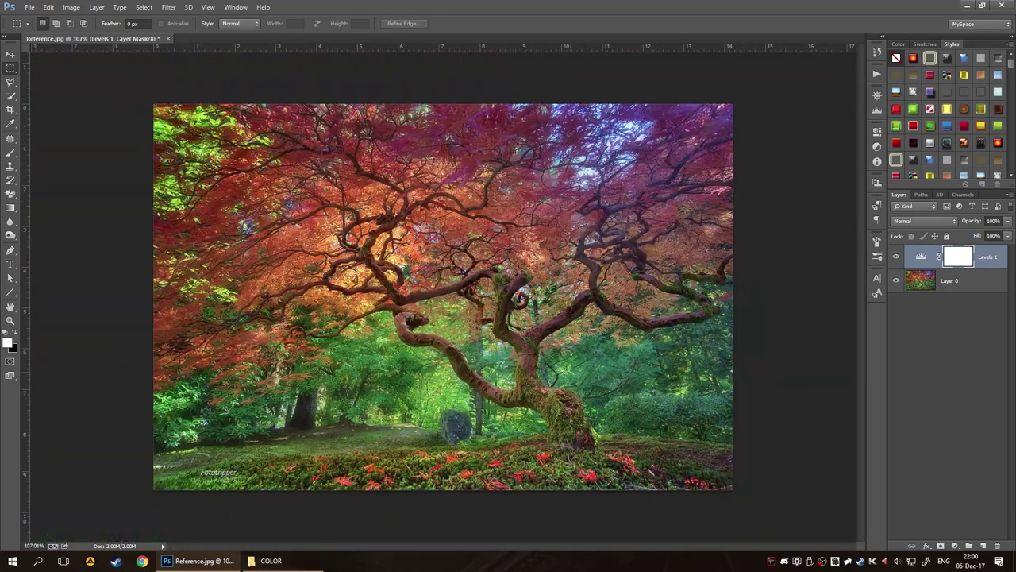
pyautogui.scroll(1, 453, 350)
pyautogui.scroll(-1, 360, 362)
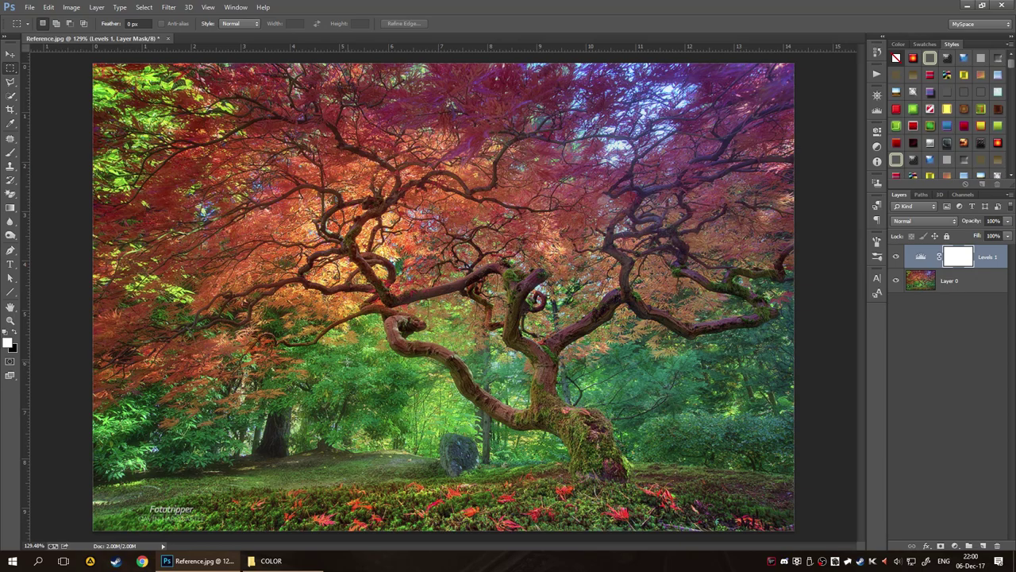
# Open RGB_Overlay.png from the COLOR folder as its own document, then close it.
pyautogui.click(270, 561)
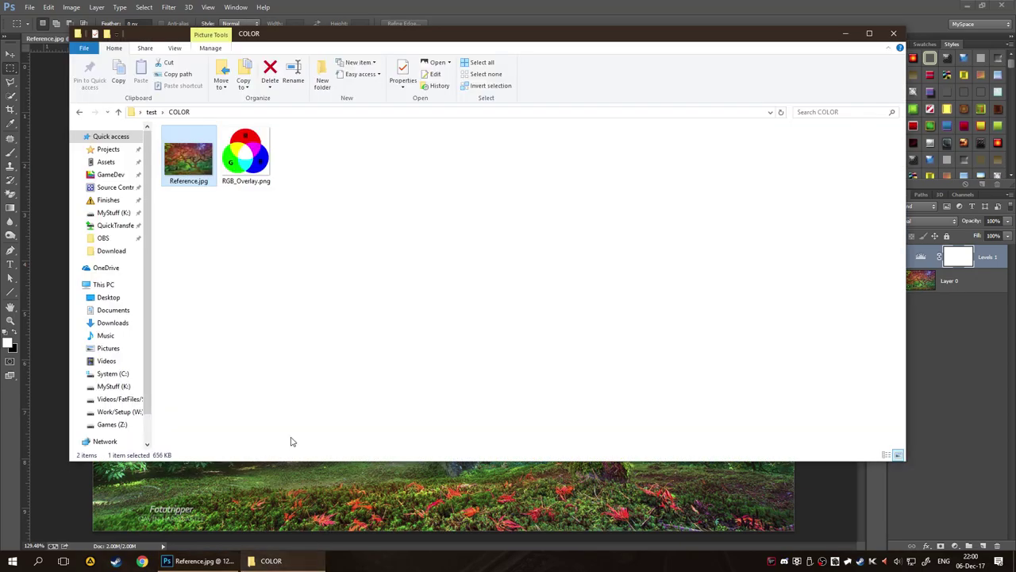
pyautogui.click(248, 168)
pyautogui.moveTo(247, 169); pyautogui.dragTo(921, 397)
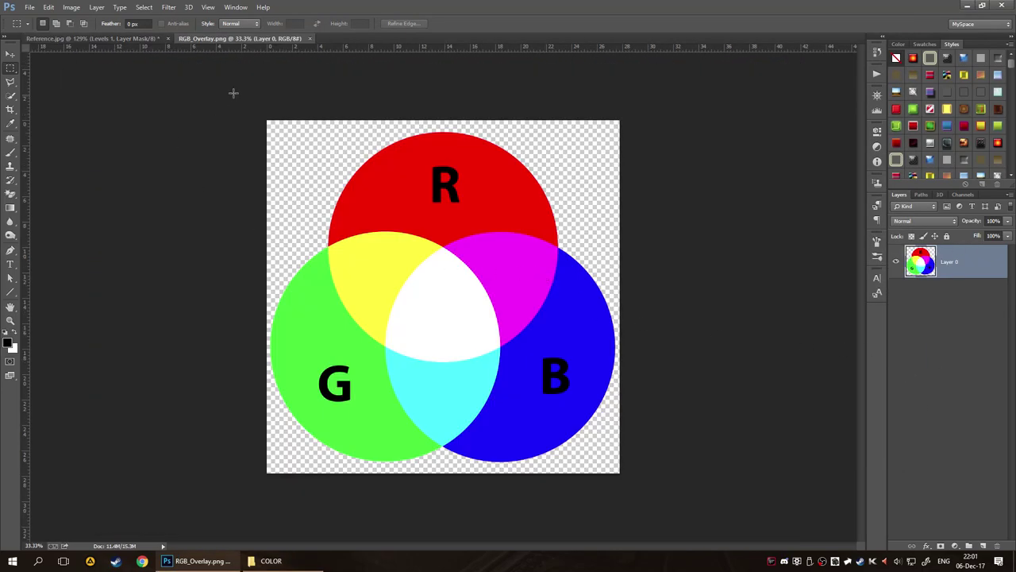
pyautogui.click(309, 38)
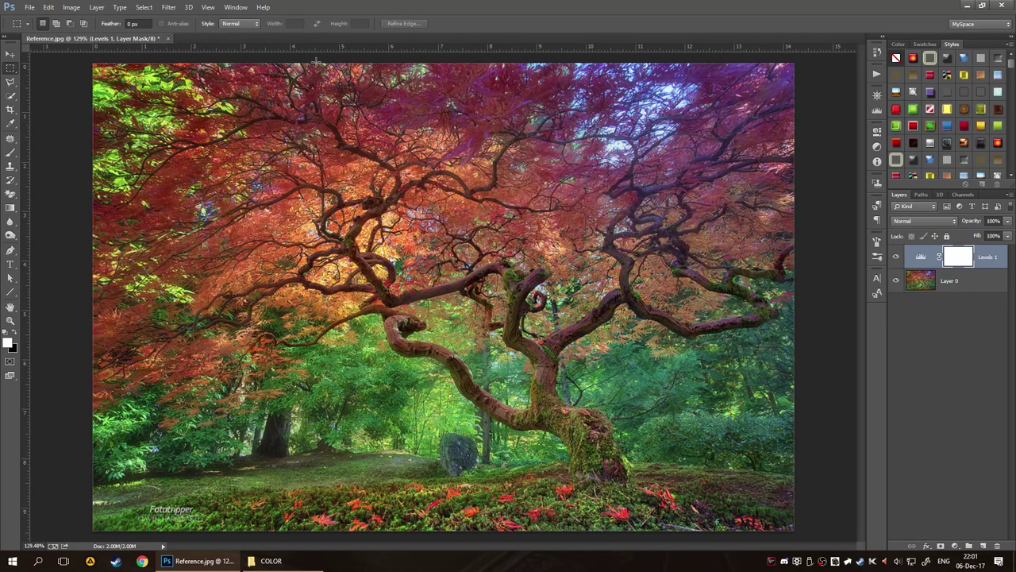
# Drag RGB_Overlay.png from the COLOR folder onto the tree photo to place it.
pyautogui.click(277, 566)
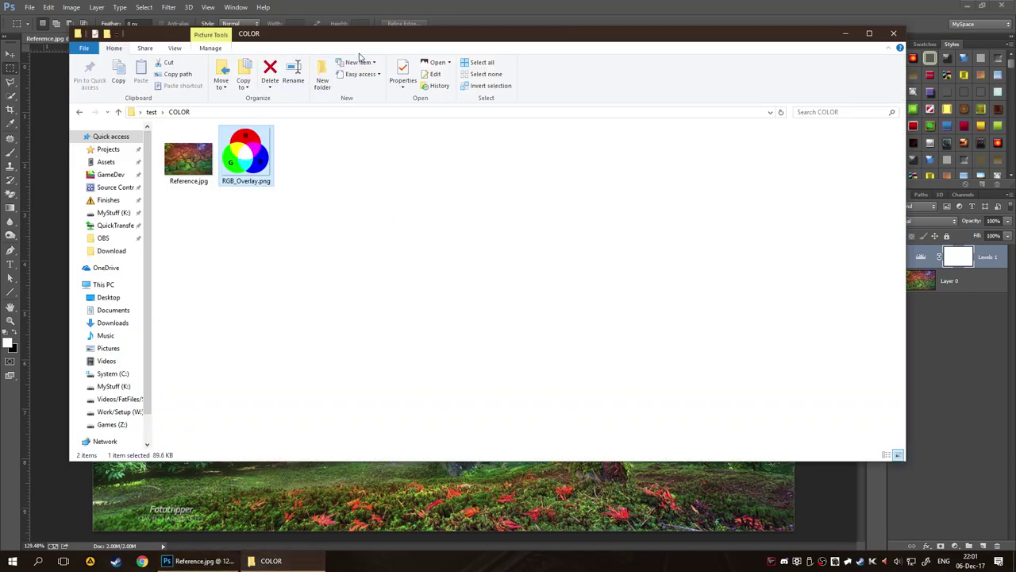
pyautogui.moveTo(374, 39); pyautogui.dragTo(804, 81)
pyautogui.moveTo(706, 195); pyautogui.dragTo(467, 434)
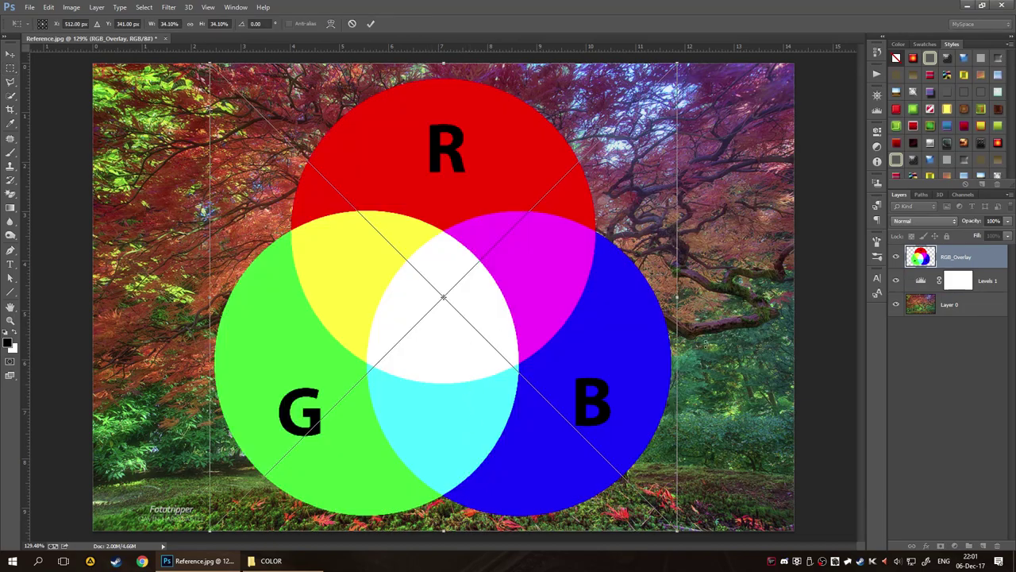
# Commit the placed overlay and set the Levels 1 black input to 109.
pyautogui.press('Return')
pyautogui.click(925, 322)
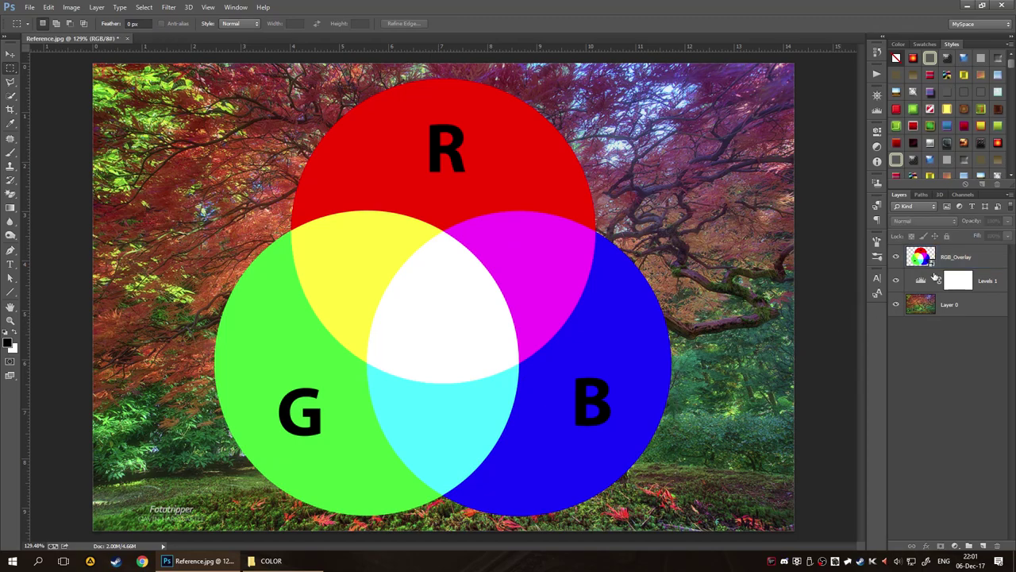
pyautogui.click(923, 283)
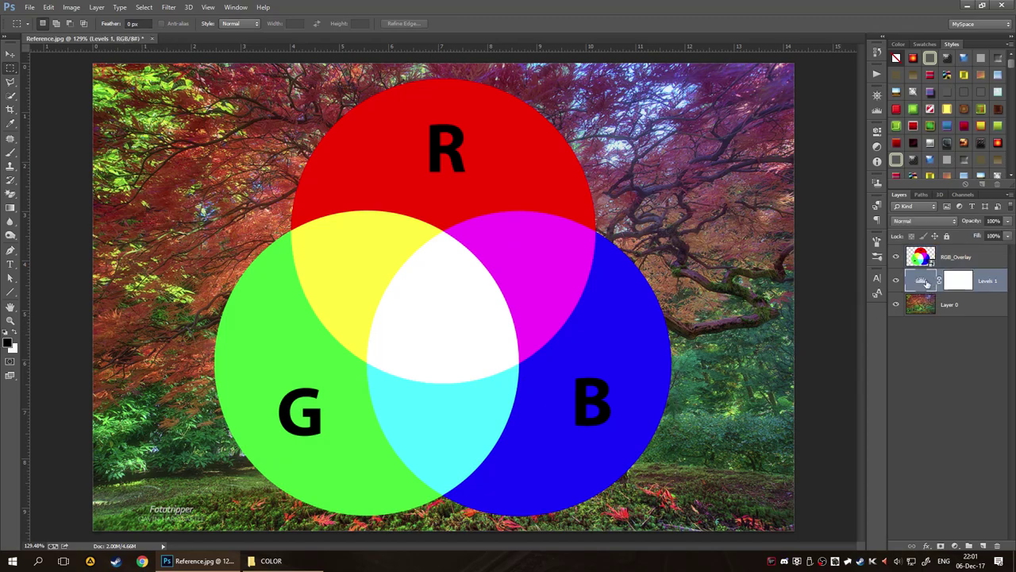
pyautogui.doubleClick(921, 282)
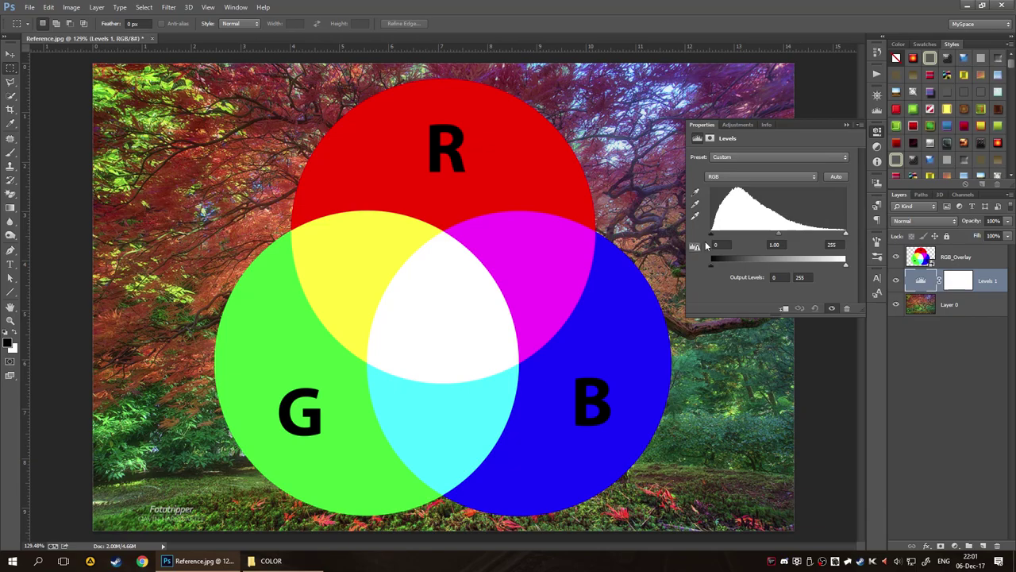
pyautogui.moveTo(711, 235); pyautogui.dragTo(712, 238)
pyautogui.moveTo(779, 232); pyautogui.dragTo(654, 238)
pyautogui.click(968, 349)
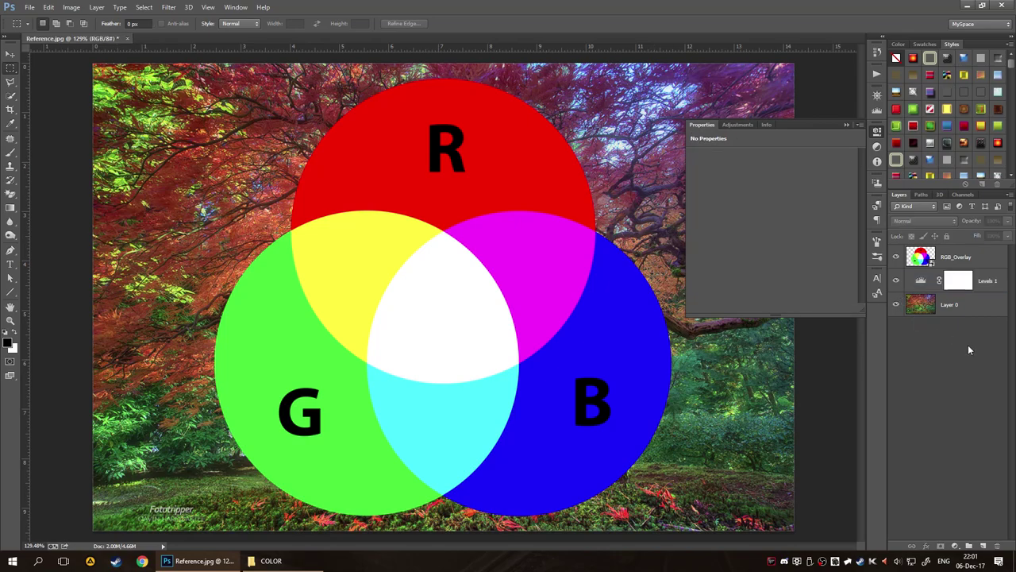
# Hide Layer 0 and add a Levels adjustment layer above RGB_Overlay.
pyautogui.click(896, 304)
pyautogui.moveTo(962, 283); pyautogui.dragTo(958, 280)
pyautogui.click(927, 260)
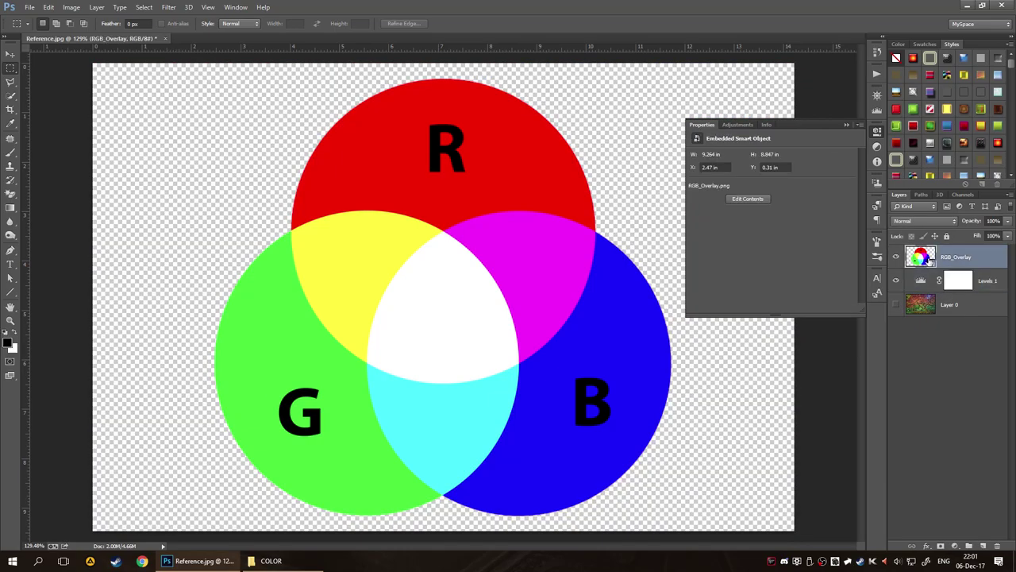
pyautogui.click(955, 545)
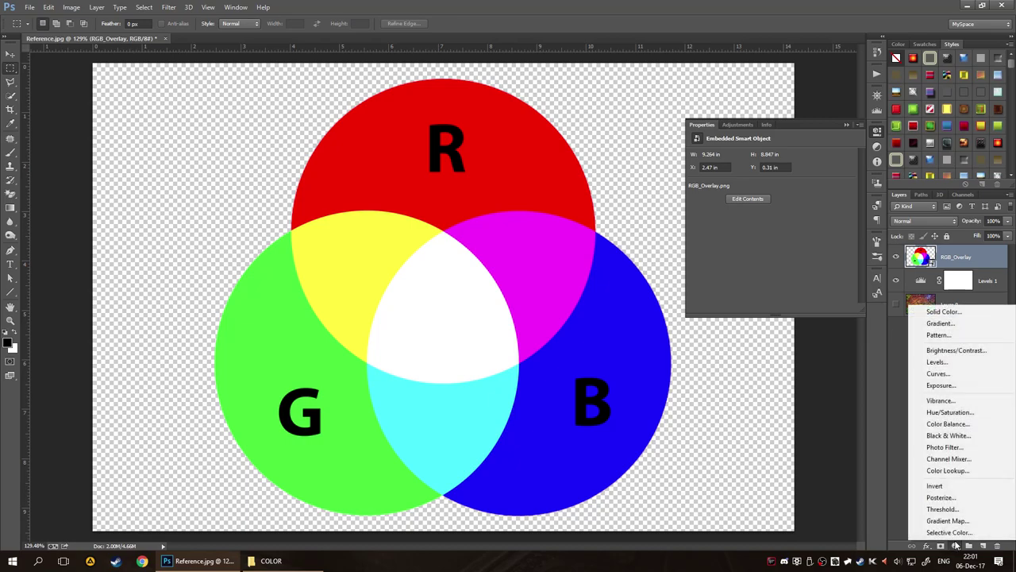
pyautogui.click(965, 362)
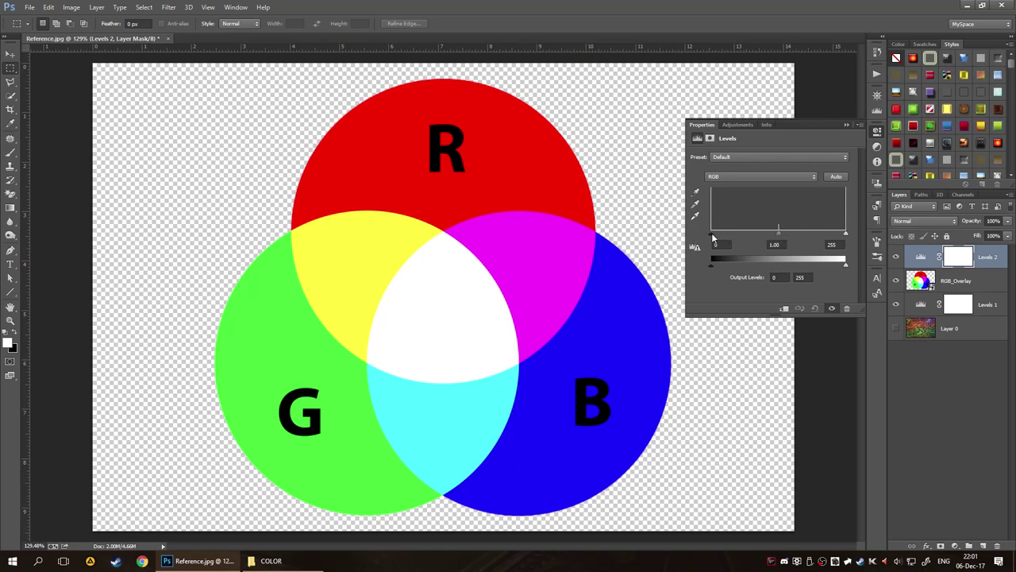
pyautogui.moveTo(713, 235)
pyautogui.mouseDown()
pyautogui.moveTo(762, 235)
pyautogui.moveTo(704, 238)
pyautogui.moveTo(805, 239)
pyautogui.moveTo(713, 240)
pyautogui.mouseUp()
pyautogui.moveTo(779, 233); pyautogui.dragTo(785, 239)
pyautogui.click(774, 245)
pyautogui.write('1')
pyautogui.press('Return')
pyautogui.moveTo(712, 265)
pyautogui.mouseDown()
pyautogui.moveTo(768, 265)
pyautogui.moveTo(709, 266)
pyautogui.mouseUp()
pyautogui.moveTo(848, 265)
pyautogui.mouseDown()
pyautogui.moveTo(764, 267)
pyautogui.moveTo(850, 267)
pyautogui.mouseUp()
# Pick the Red channel in Levels and toggle the Red, Green and Blue channels to compare them.
pyautogui.click(764, 176)
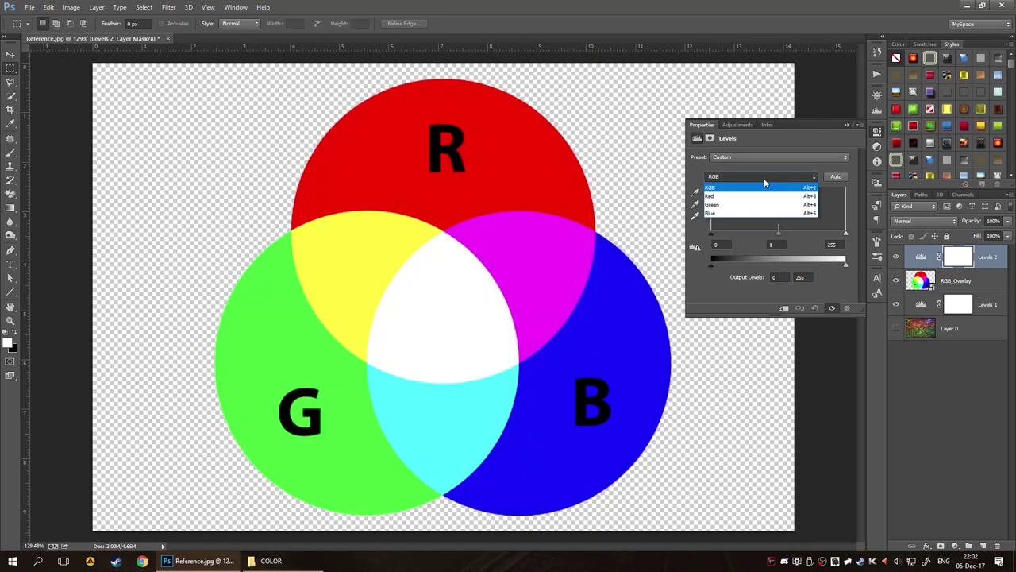
pyautogui.click(762, 191)
pyautogui.click(963, 195)
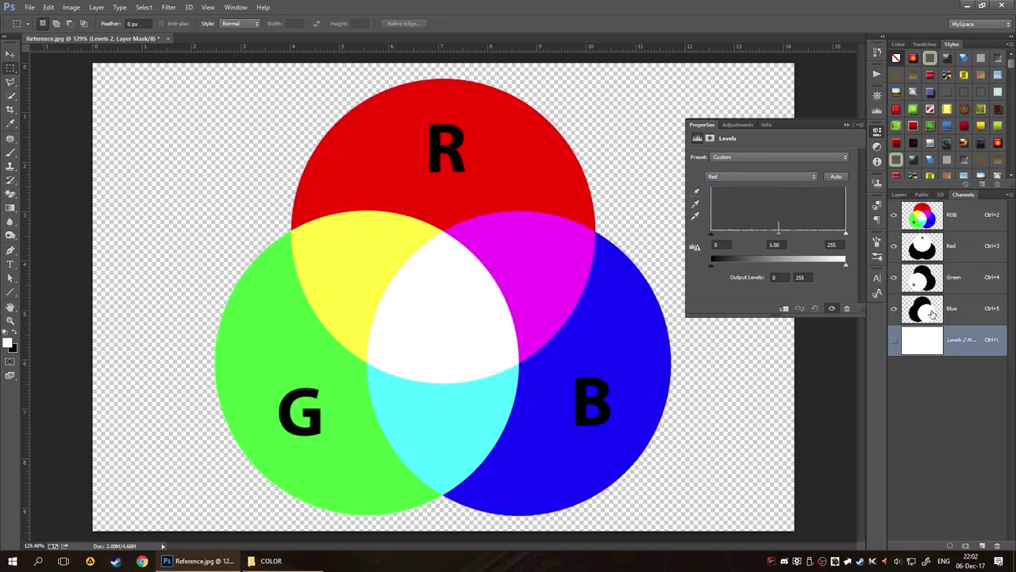
pyautogui.click(893, 246)
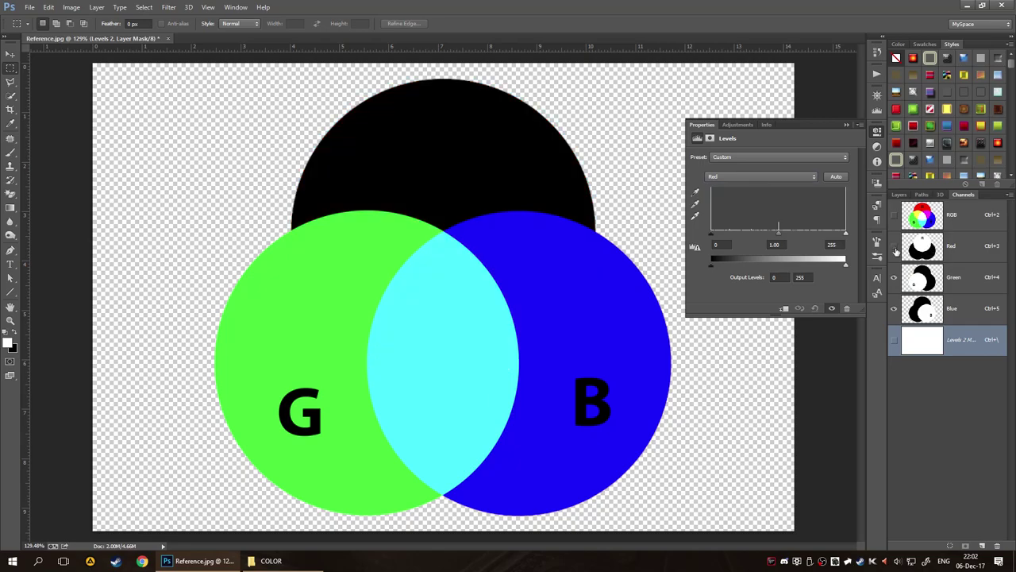
pyautogui.click(894, 246)
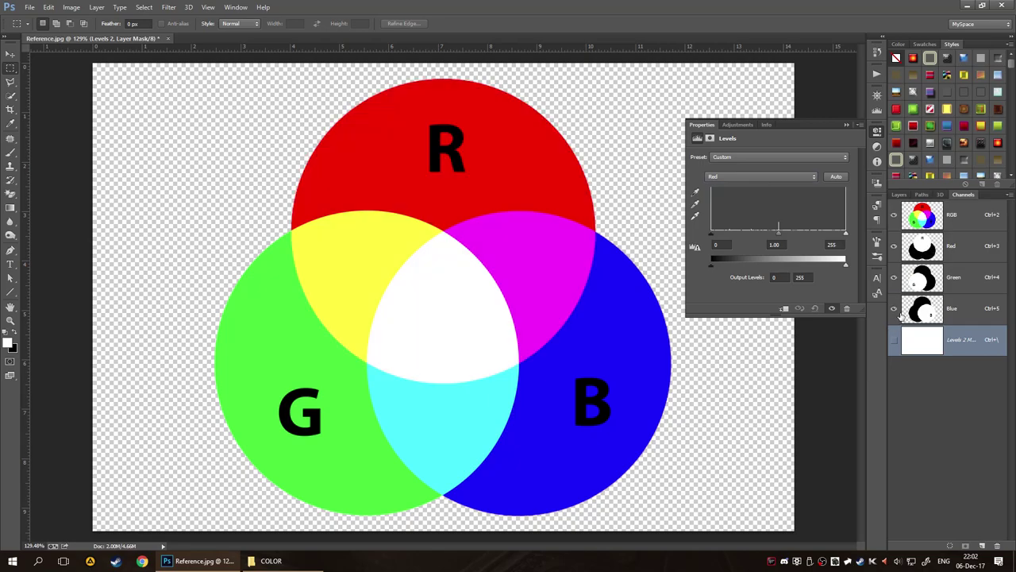
pyautogui.click(902, 317)
pyautogui.click(894, 309)
pyautogui.click(893, 246)
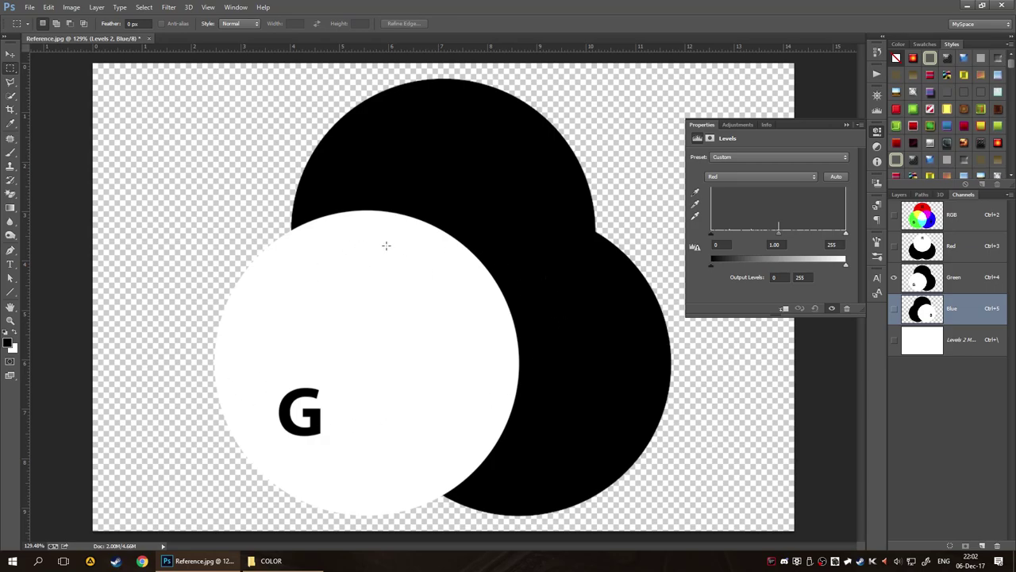
pyautogui.click(893, 308)
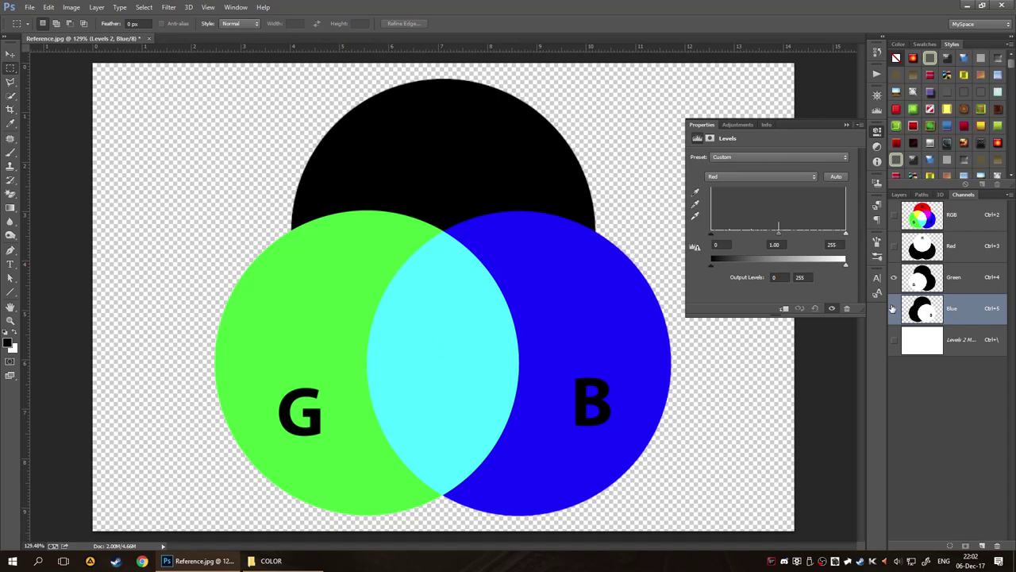
pyautogui.click(893, 308)
pyautogui.click(893, 246)
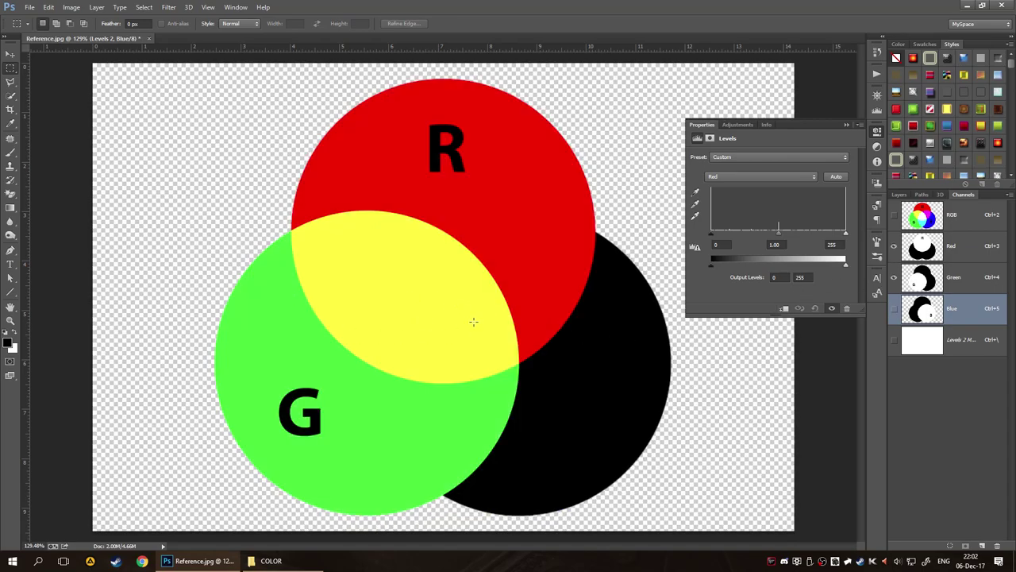
pyautogui.click(893, 308)
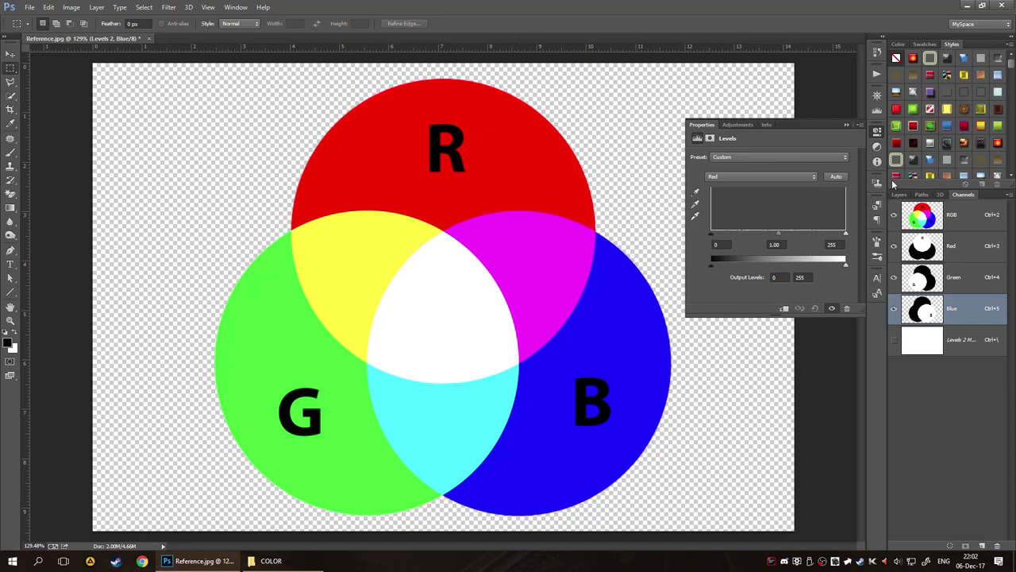
# Show Layer 0 again, try a Levels 2 black input of 45, then delete Levels 2.
pyautogui.click(898, 195)
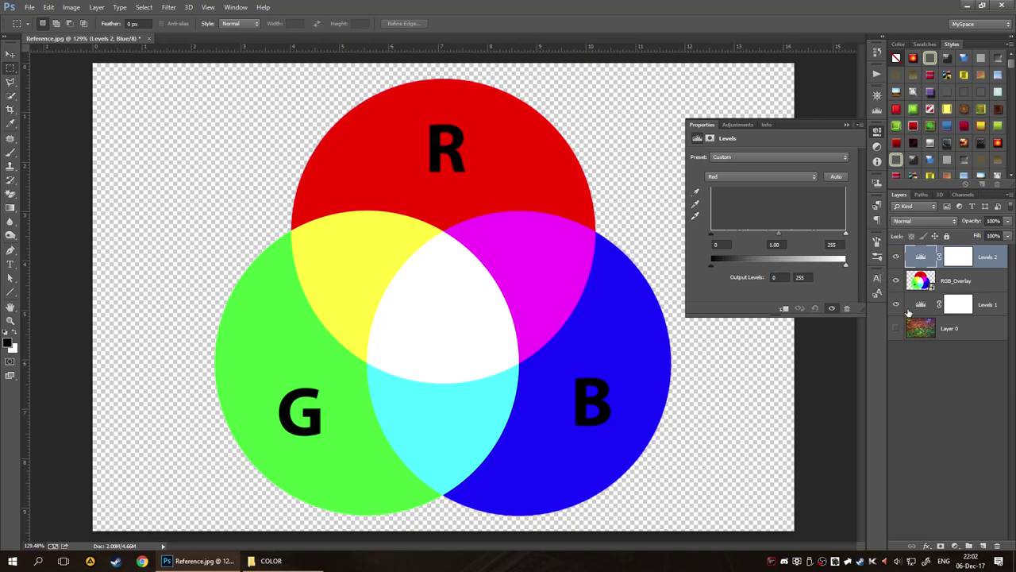
pyautogui.click(895, 328)
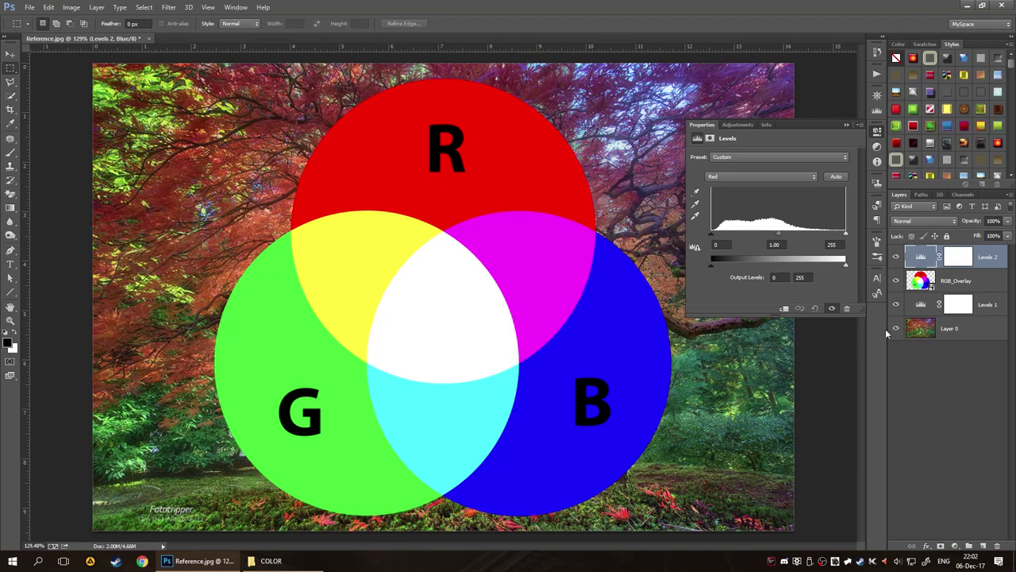
pyautogui.moveTo(712, 234); pyautogui.dragTo(671, 272)
pyautogui.click(906, 346)
pyautogui.click(970, 262)
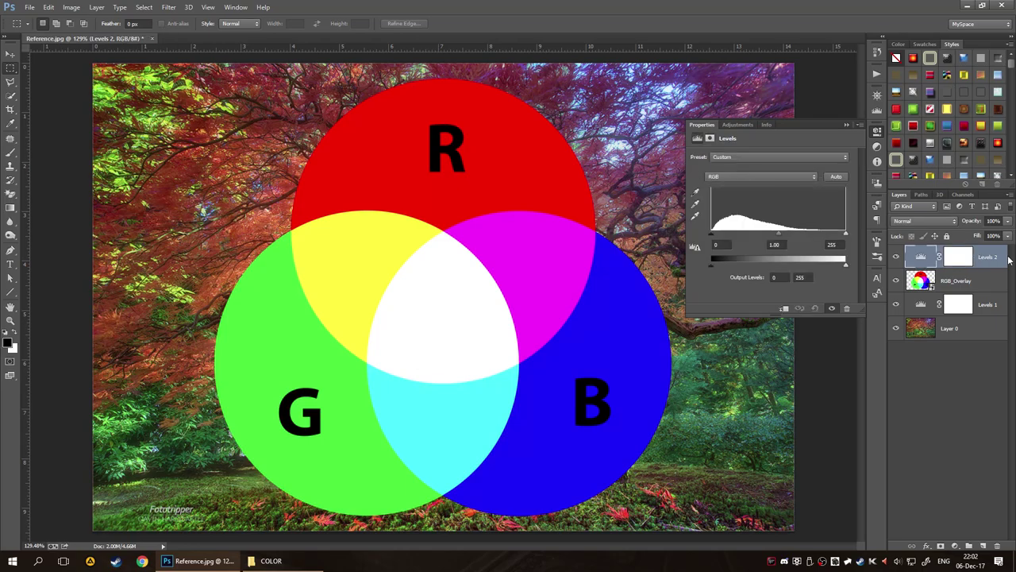
pyautogui.press('Delete')
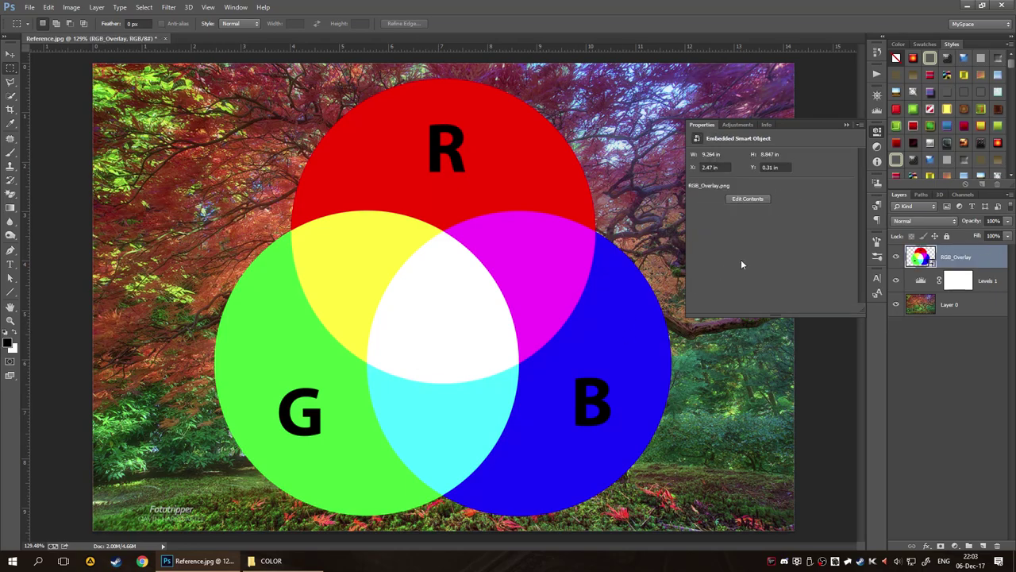
# Collapse the Properties panel, view RGB_Overlay's smart object contents, then close RGB_Overlay.png.
pyautogui.click(955, 360)
pyautogui.click(878, 136)
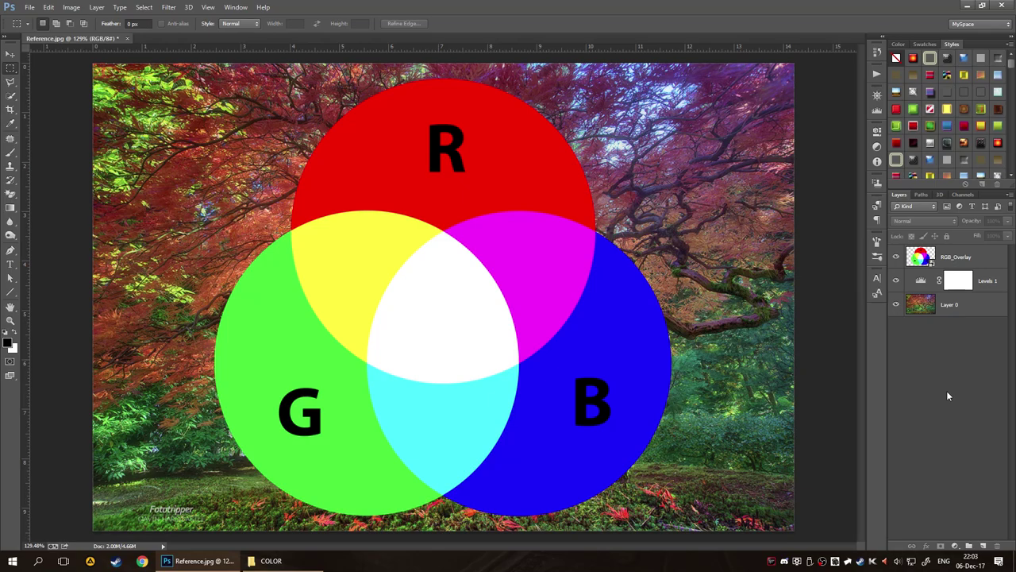
pyautogui.click(916, 265)
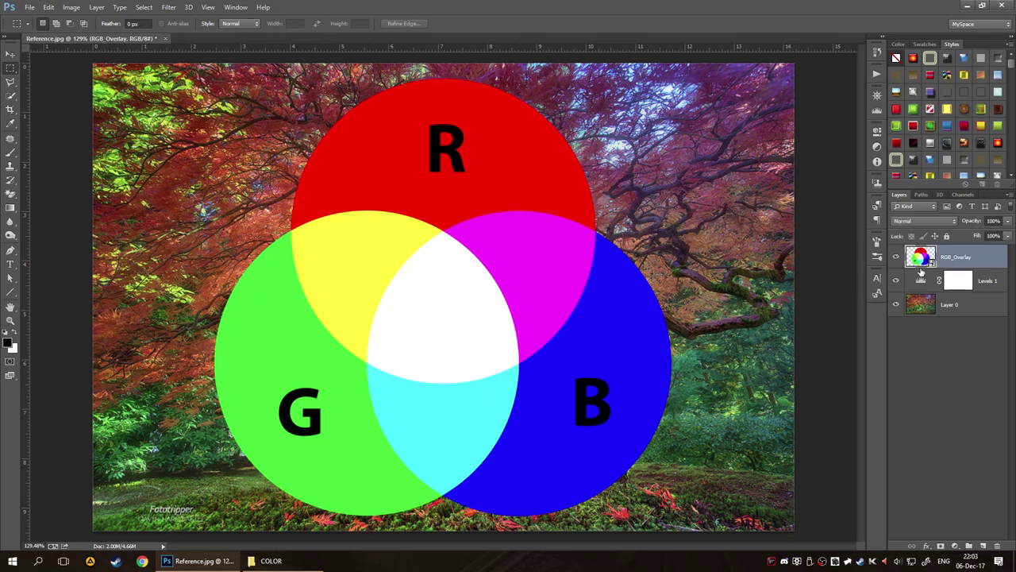
pyautogui.doubleClick(925, 261)
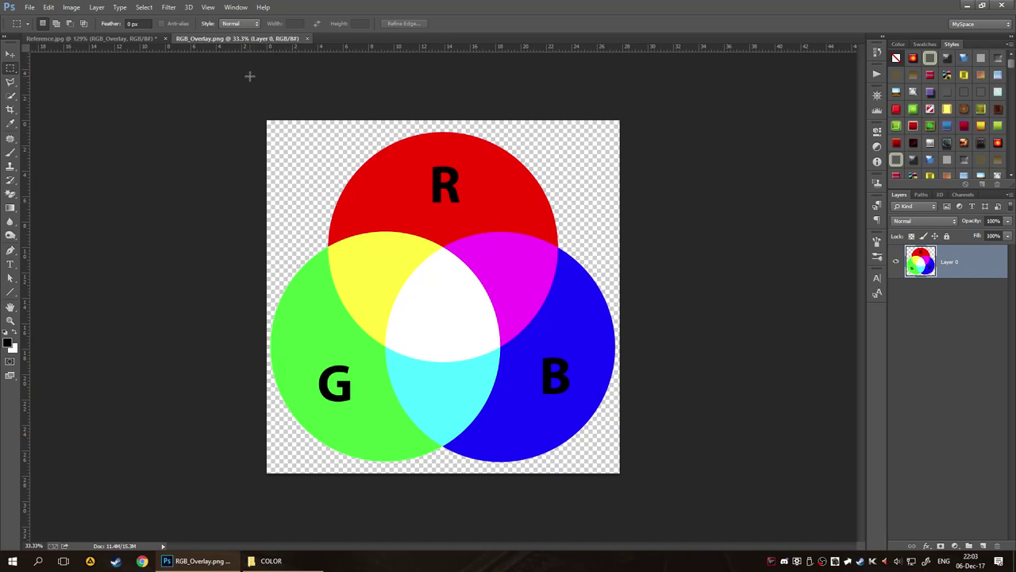
pyautogui.click(308, 39)
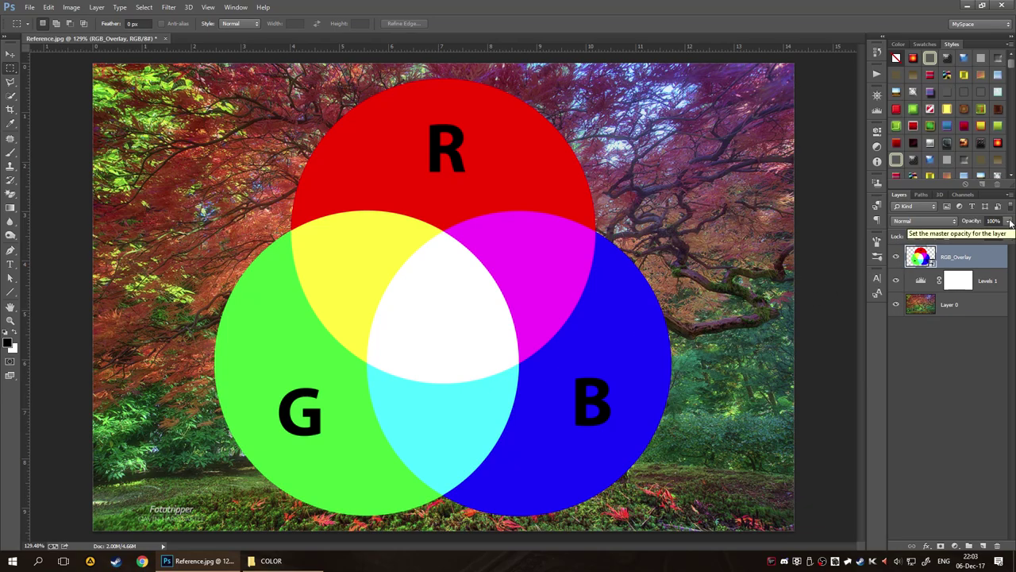
# Try RGB_Overlay's Opacity and Fill sliders, leaving both at 100%, and bring up its blend modes.
pyautogui.click(1009, 223)
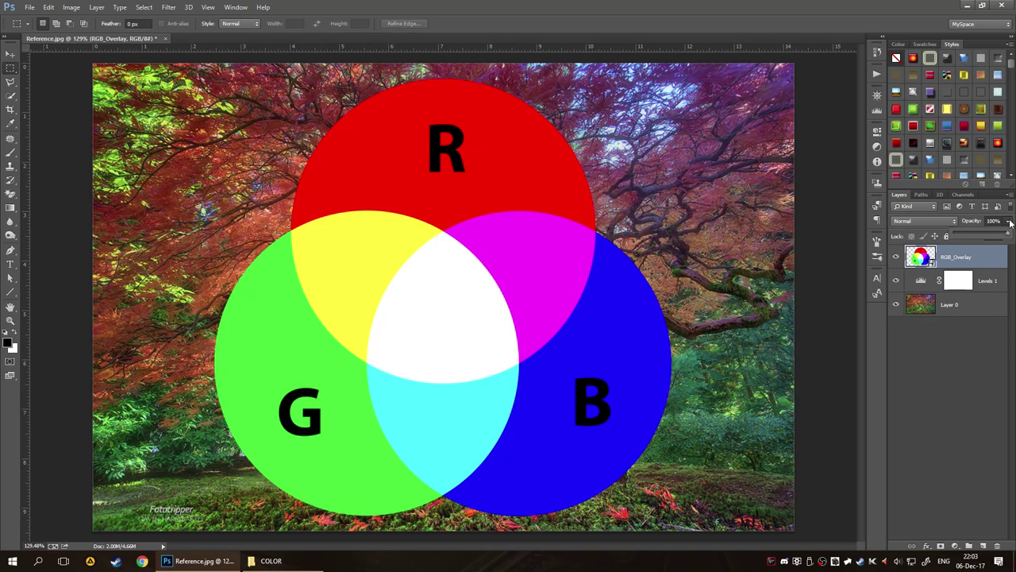
pyautogui.moveTo(1008, 236)
pyautogui.mouseDown()
pyautogui.moveTo(960, 236)
pyautogui.moveTo(1009, 237)
pyautogui.mouseUp()
pyautogui.click(963, 346)
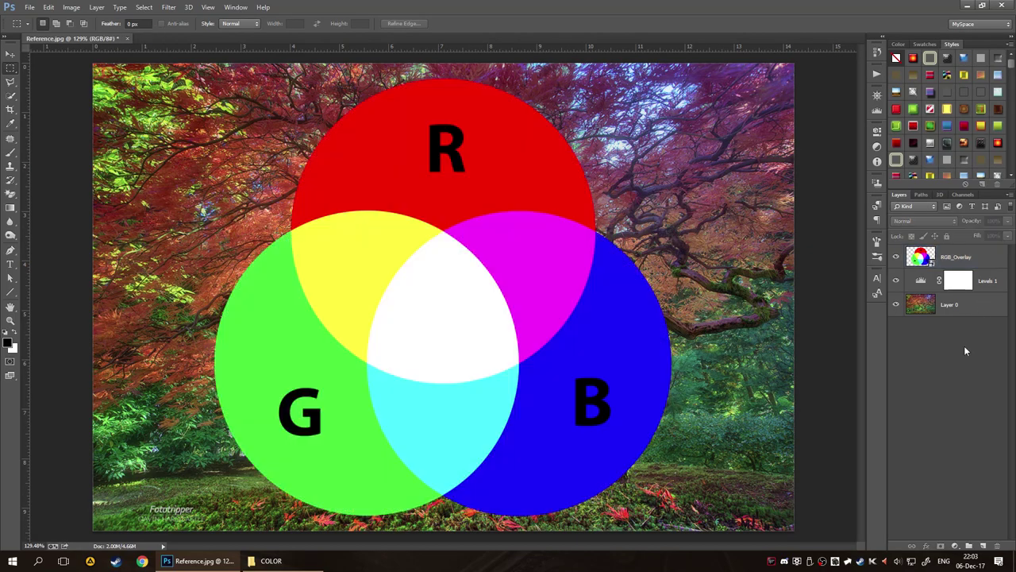
pyautogui.click(988, 258)
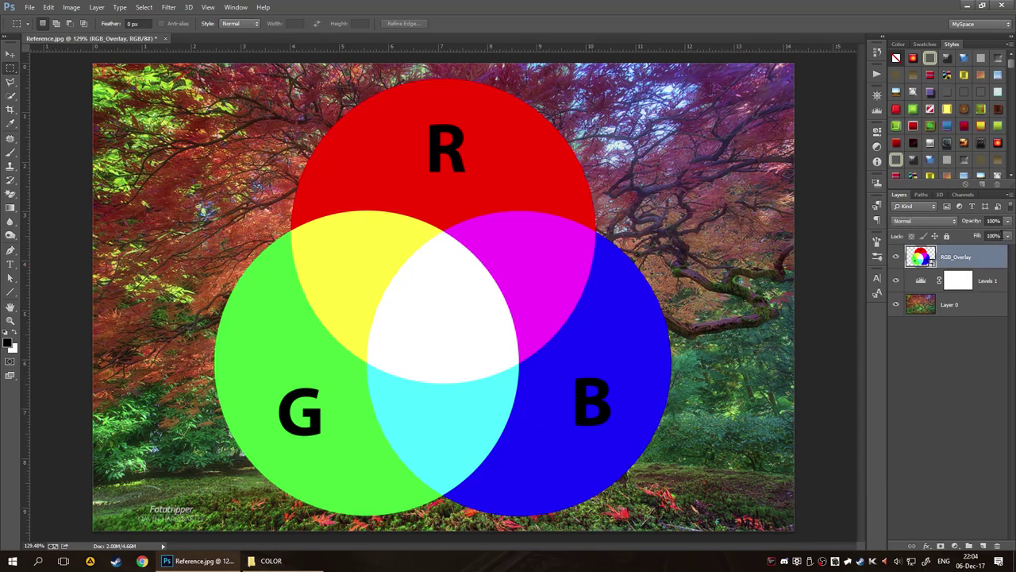
pyautogui.click(1008, 236)
pyautogui.moveTo(1006, 247)
pyautogui.mouseDown()
pyautogui.moveTo(931, 253)
pyautogui.moveTo(1007, 258)
pyautogui.mouseUp()
pyautogui.click(997, 323)
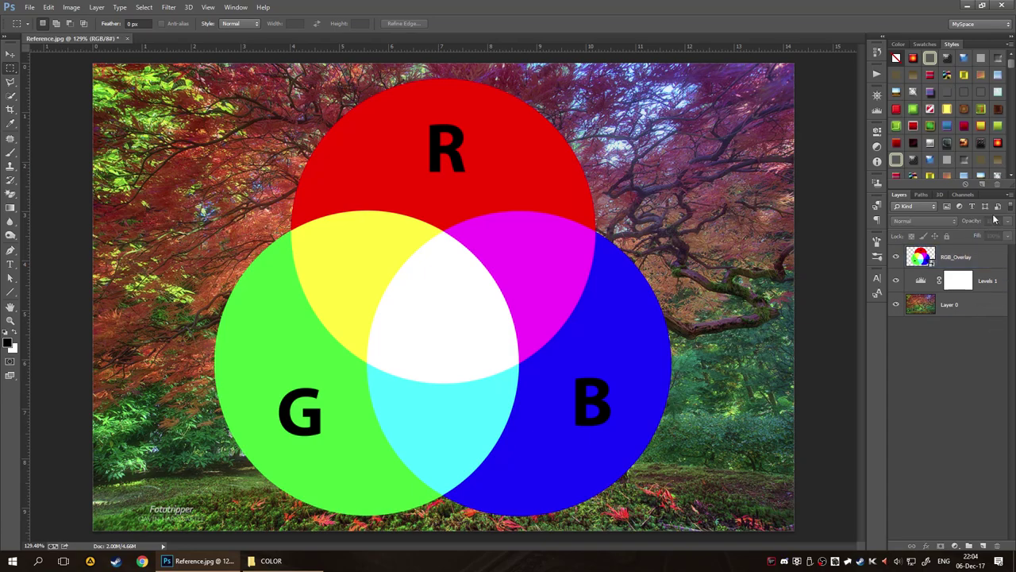
pyautogui.click(967, 258)
pyautogui.click(932, 221)
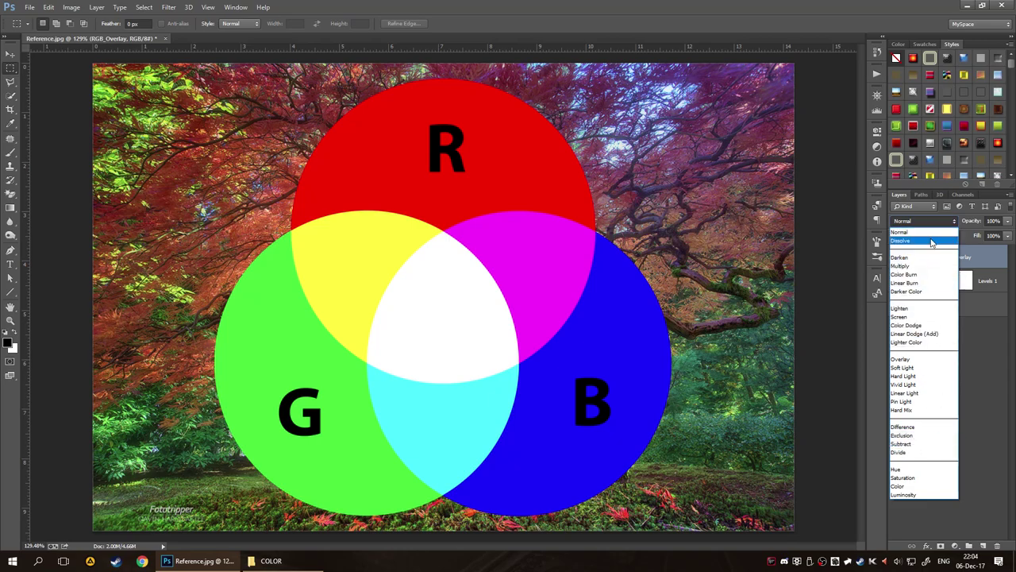
pyautogui.click(932, 242)
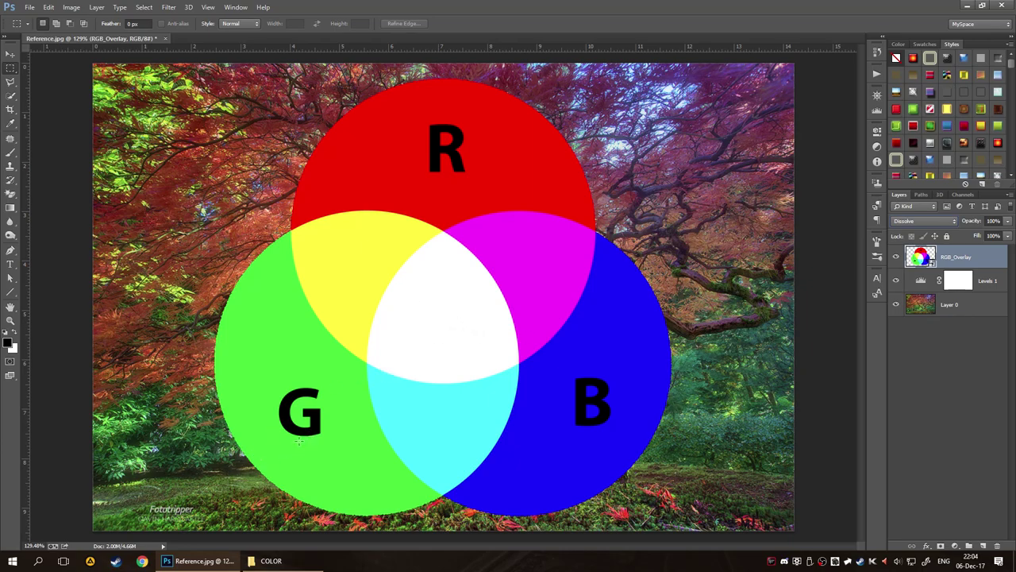
pyautogui.moveTo(208, 459); pyautogui.dragTo(539, 524)
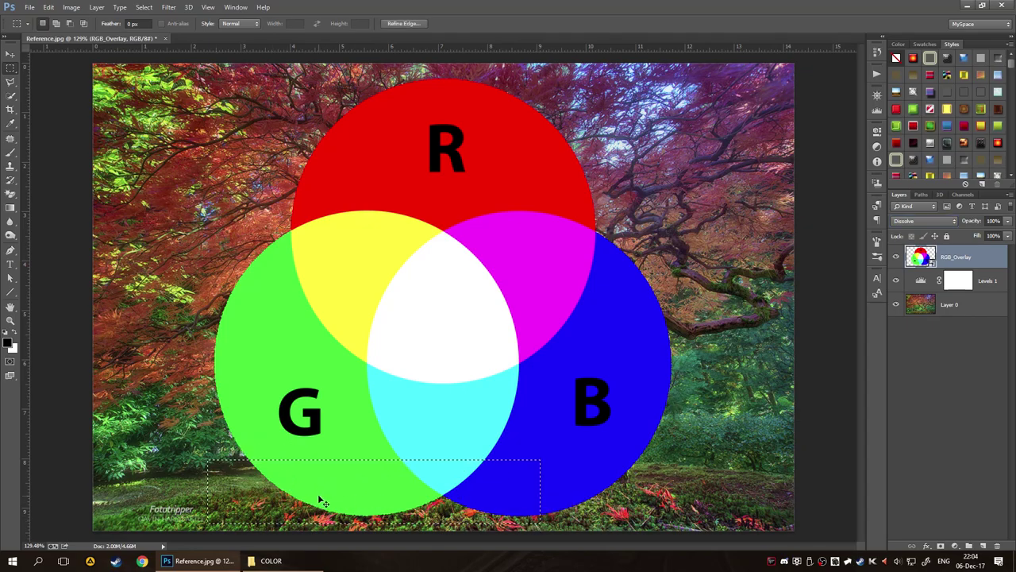
pyautogui.scroll(10, 317, 493)
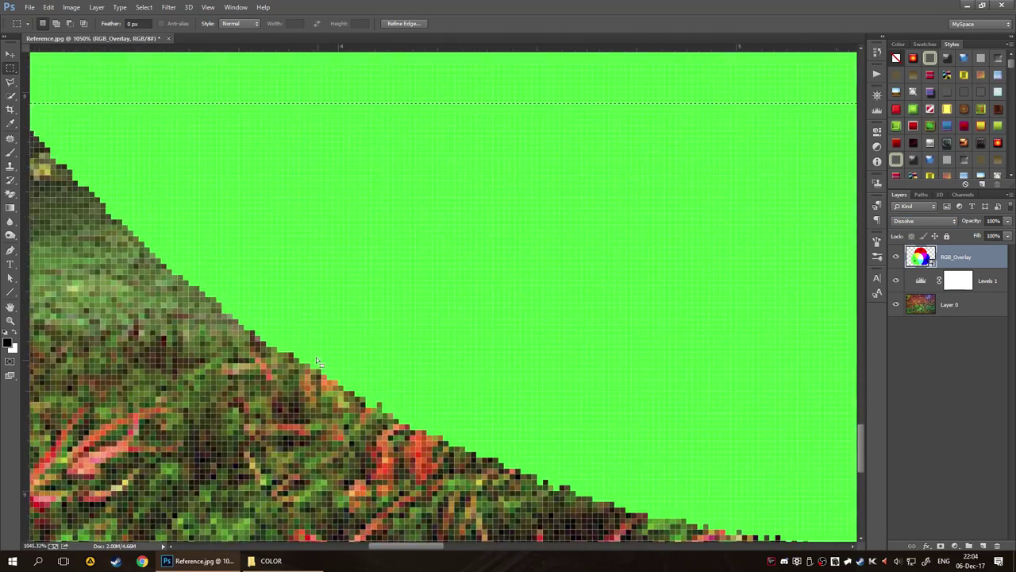
pyautogui.scroll(-10, 471, 369)
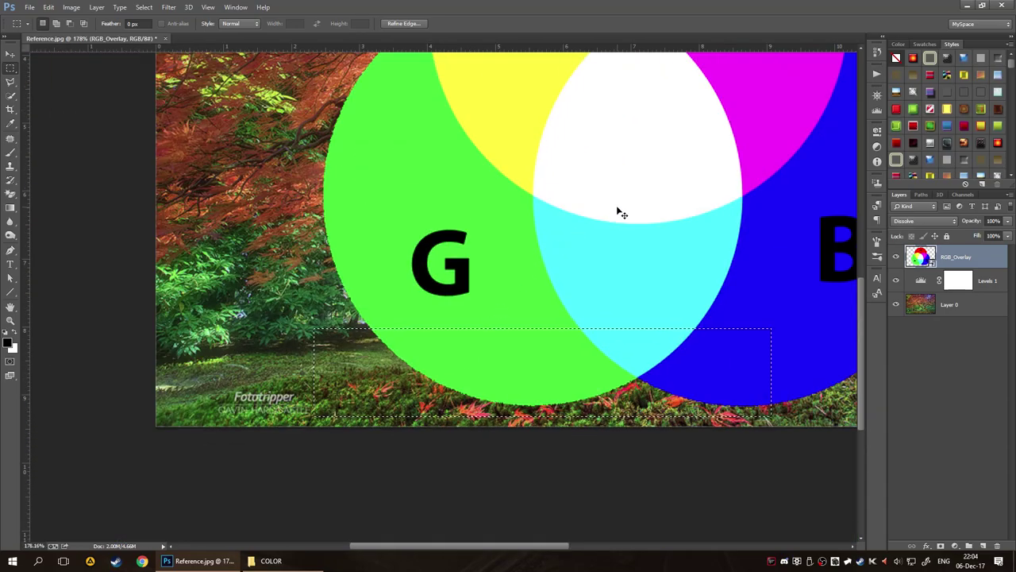
pyautogui.scroll(-3, 615, 206)
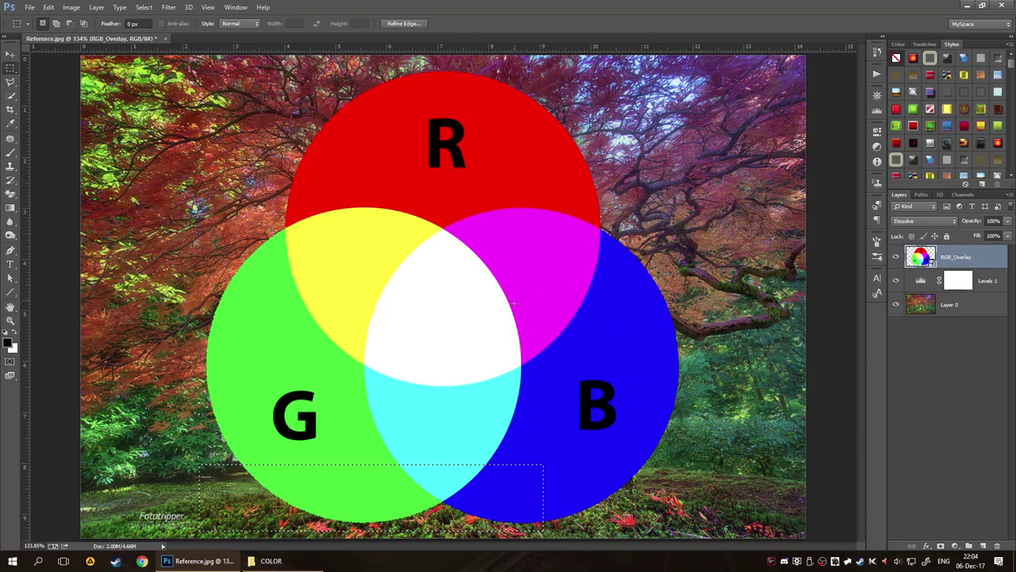
pyautogui.click(503, 384)
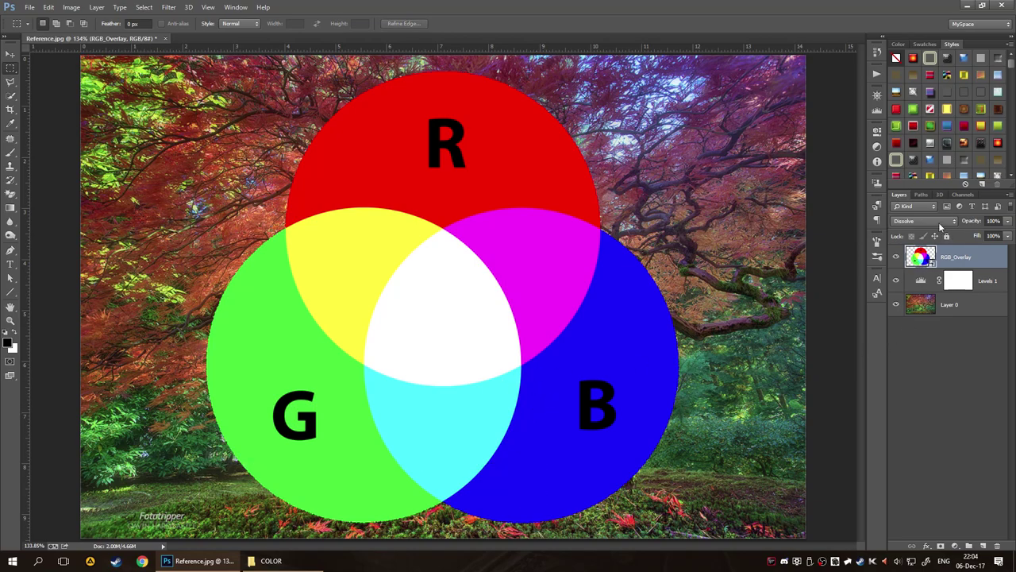
pyautogui.click(940, 226)
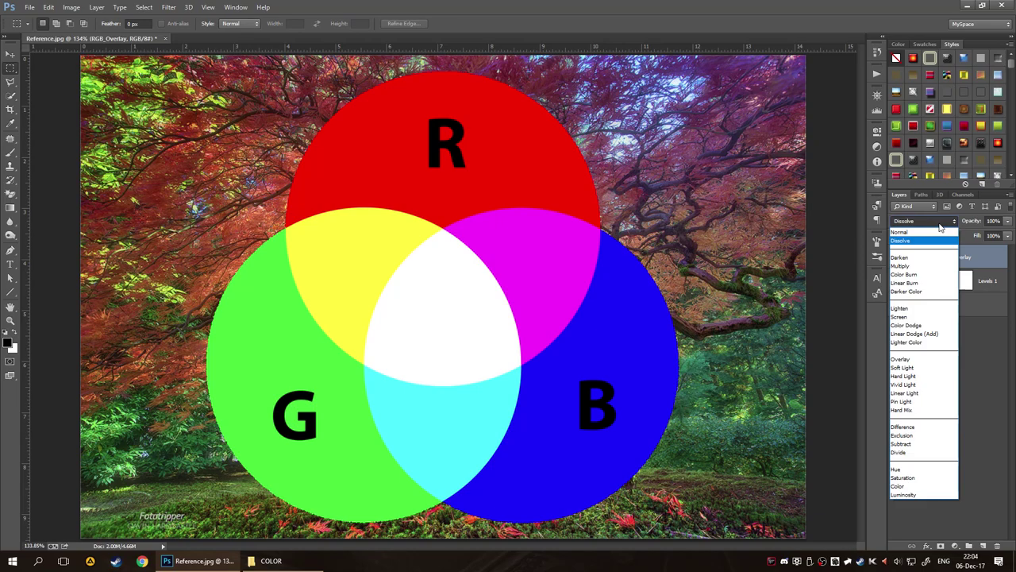
# Set RGB_Overlay to Darken blending and briefly compare it with Dissolve.
pyautogui.click(900, 258)
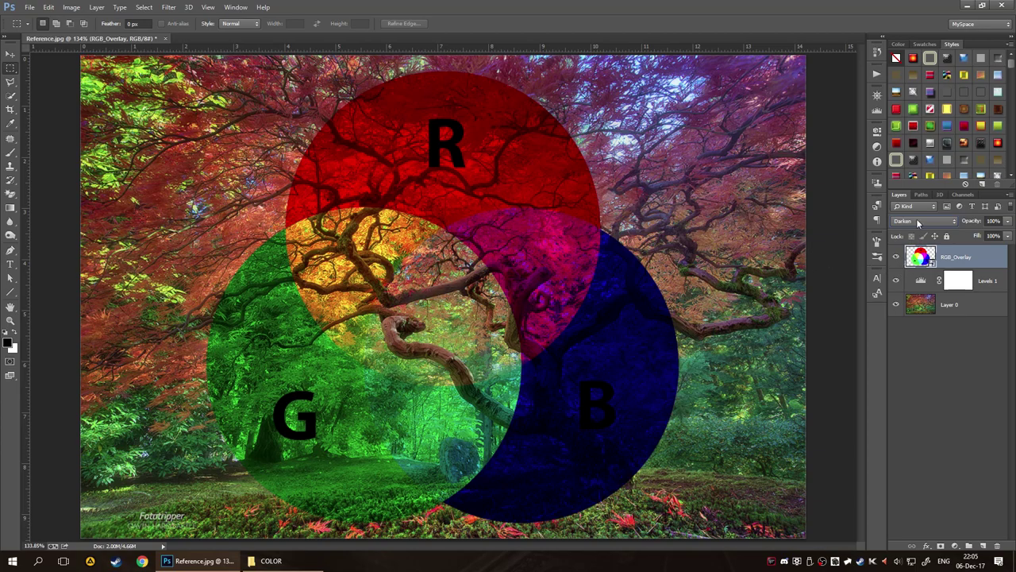
pyautogui.click(919, 223)
pyautogui.click(900, 240)
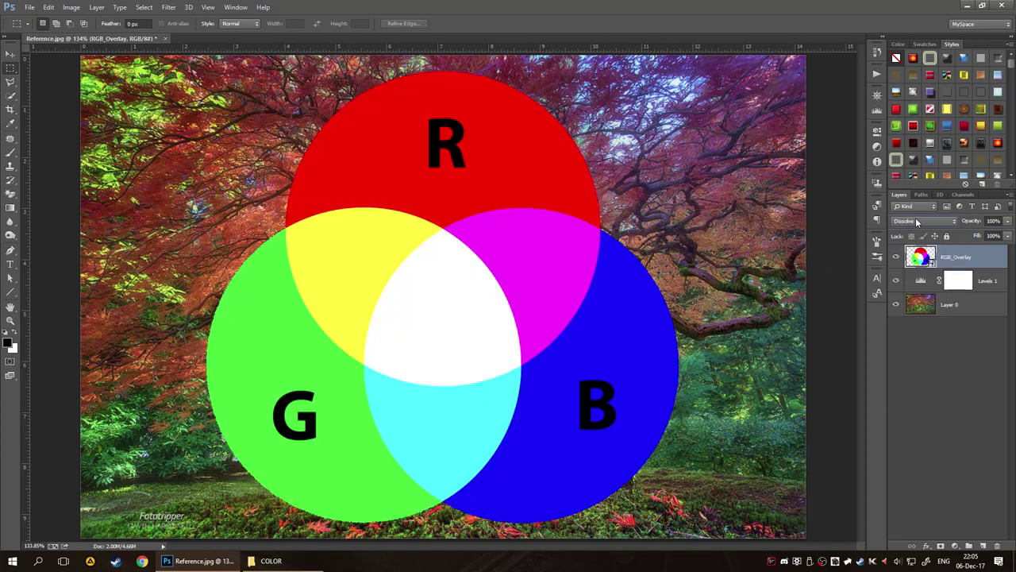
pyautogui.scroll(-1, 915, 217)
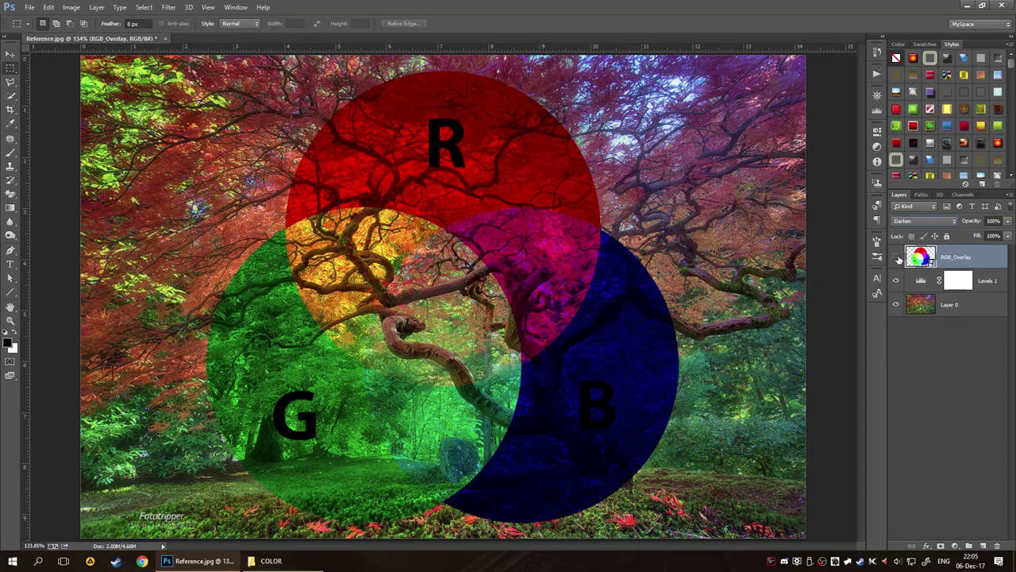
# Toggle RGB_Overlay's visibility repeatedly to compare the circles against the tree photo.
pyautogui.click(897, 257)
pyautogui.click(897, 258)
pyautogui.click(897, 258)
pyautogui.click(897, 257)
pyautogui.click(897, 257)
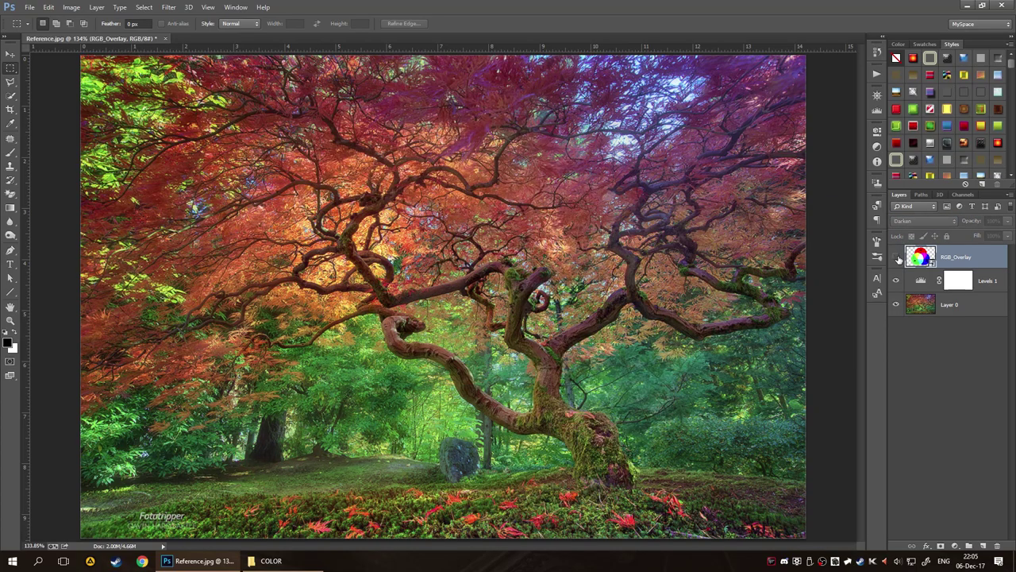
pyautogui.click(897, 257)
pyautogui.click(897, 257)
pyautogui.click(897, 258)
pyautogui.click(897, 257)
pyautogui.click(897, 257)
pyautogui.click(897, 257)
pyautogui.click(897, 257)
pyautogui.click(897, 257)
pyautogui.click(897, 258)
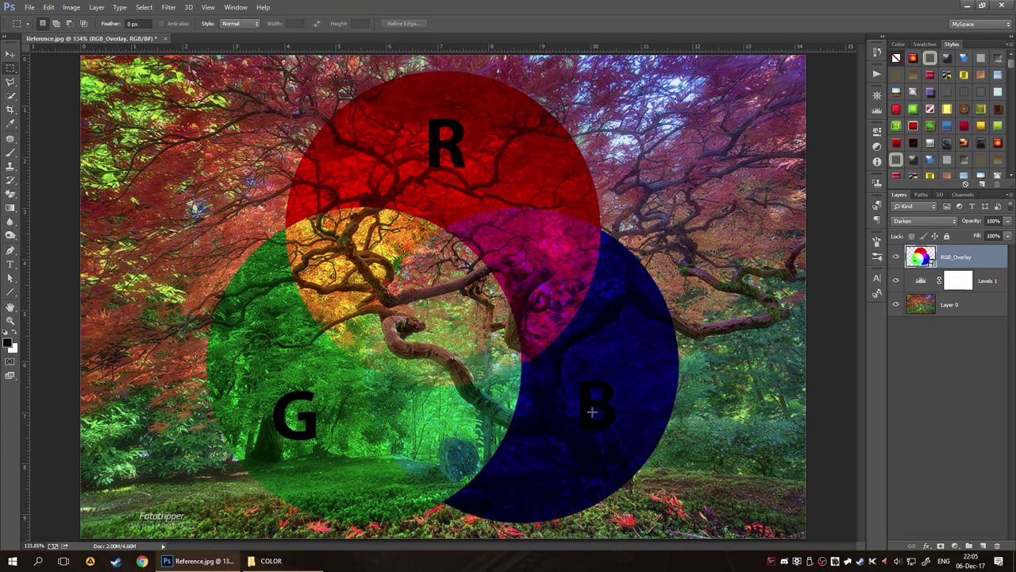
pyautogui.click(928, 228)
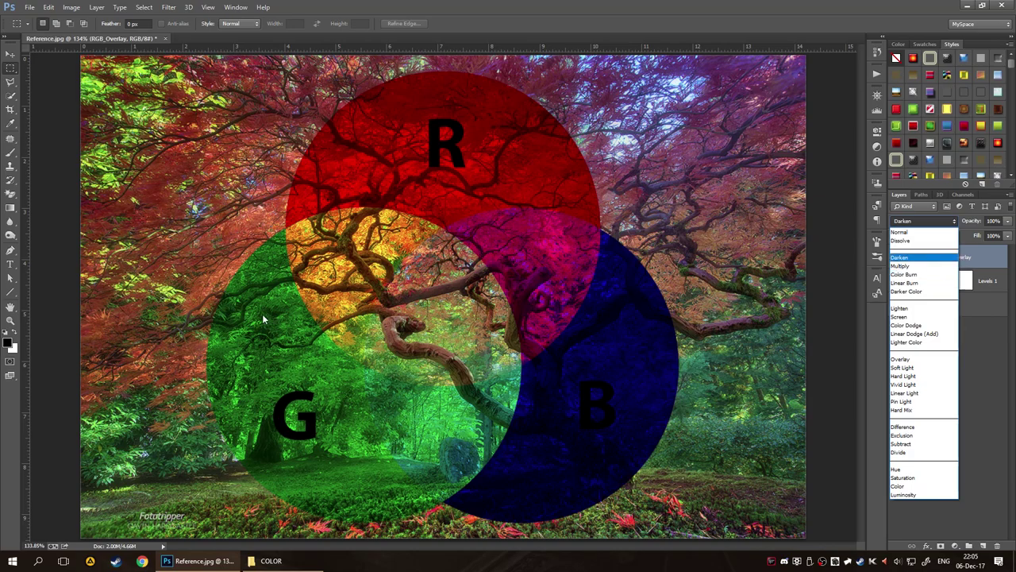
# Try Multiply on RGB_Overlay, then switch its blend mode to Color Burn.
pyautogui.click(901, 265)
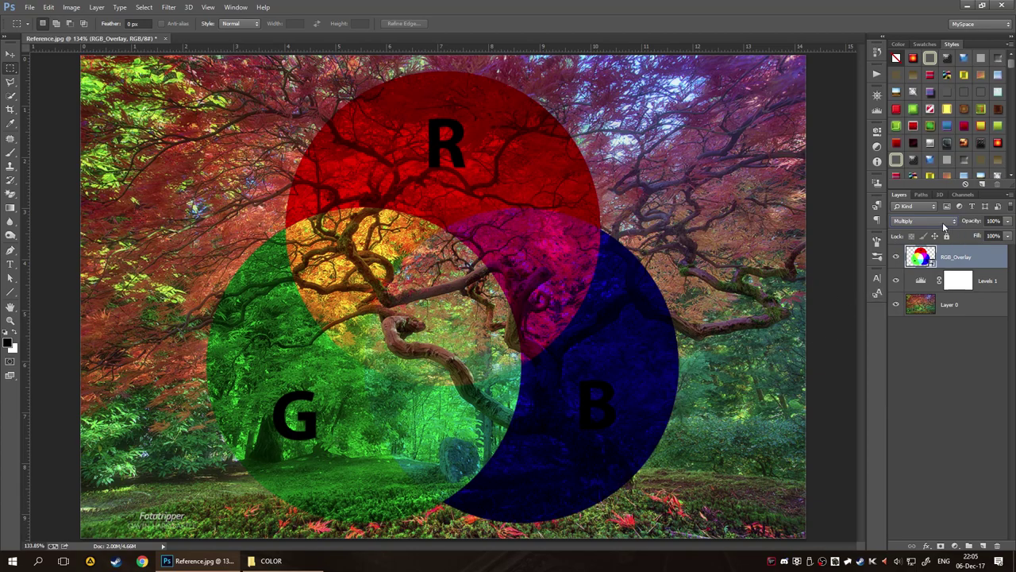
pyautogui.click(921, 222)
pyautogui.click(917, 265)
pyautogui.click(926, 220)
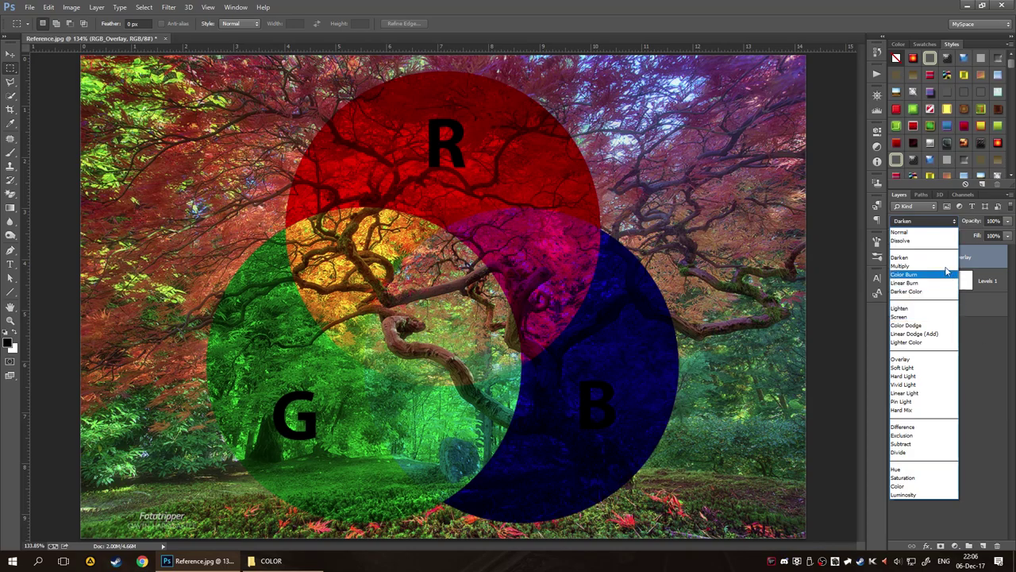
pyautogui.click(913, 273)
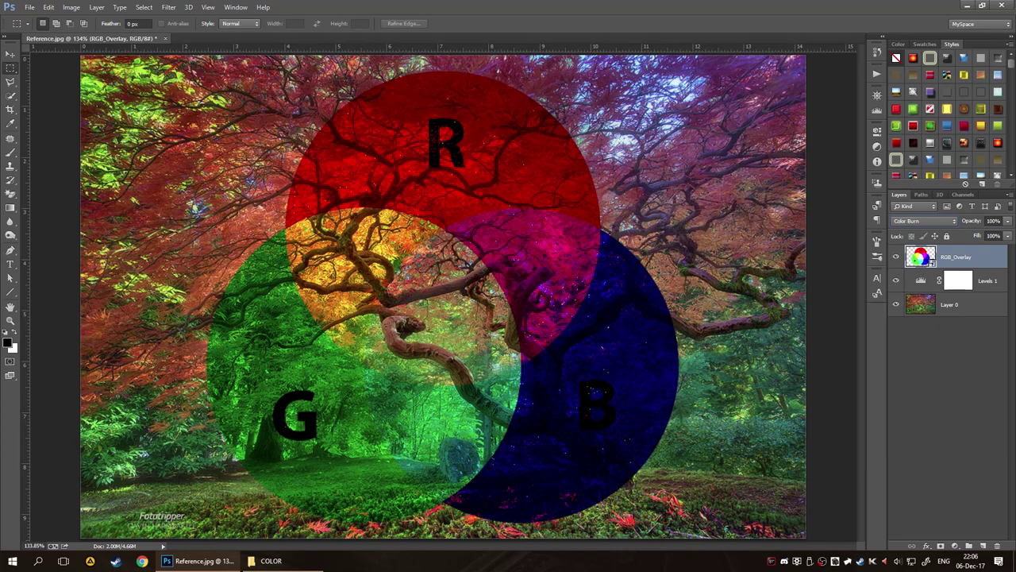
# Switch RGB_Overlay's blending from Linear Burn to Darker Color.
pyautogui.click(913, 222)
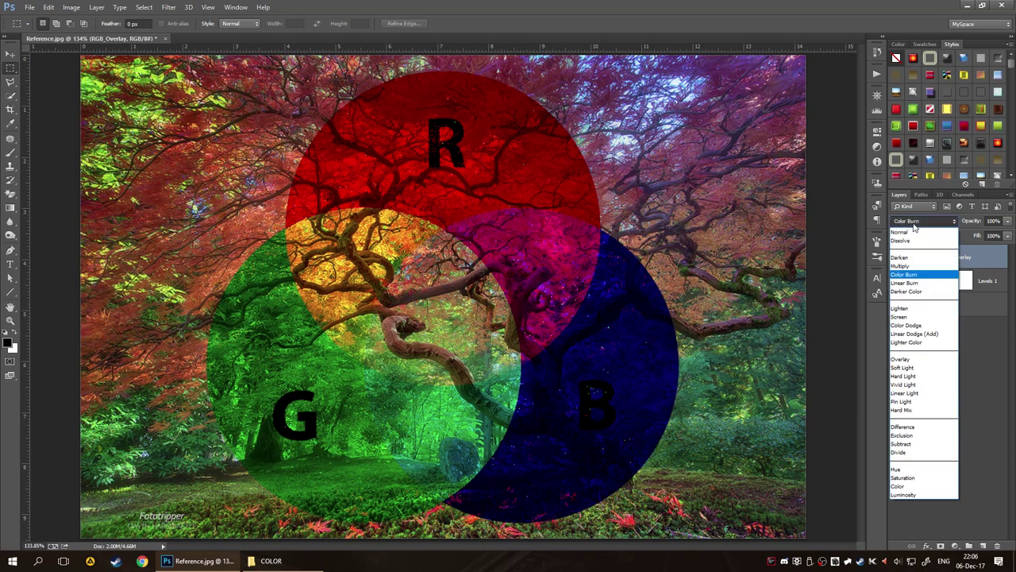
pyautogui.click(912, 283)
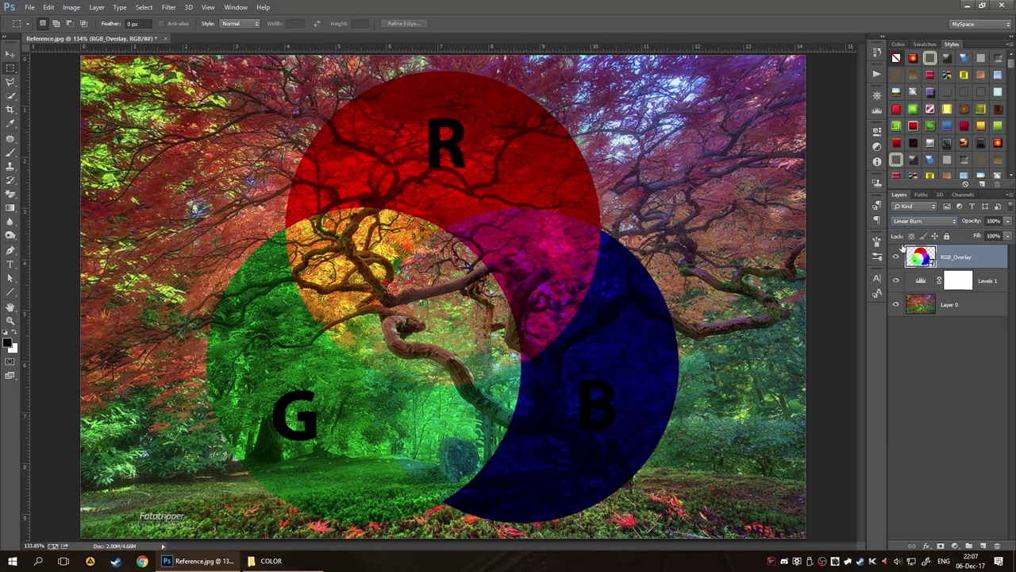
pyautogui.scroll(-1, 923, 221)
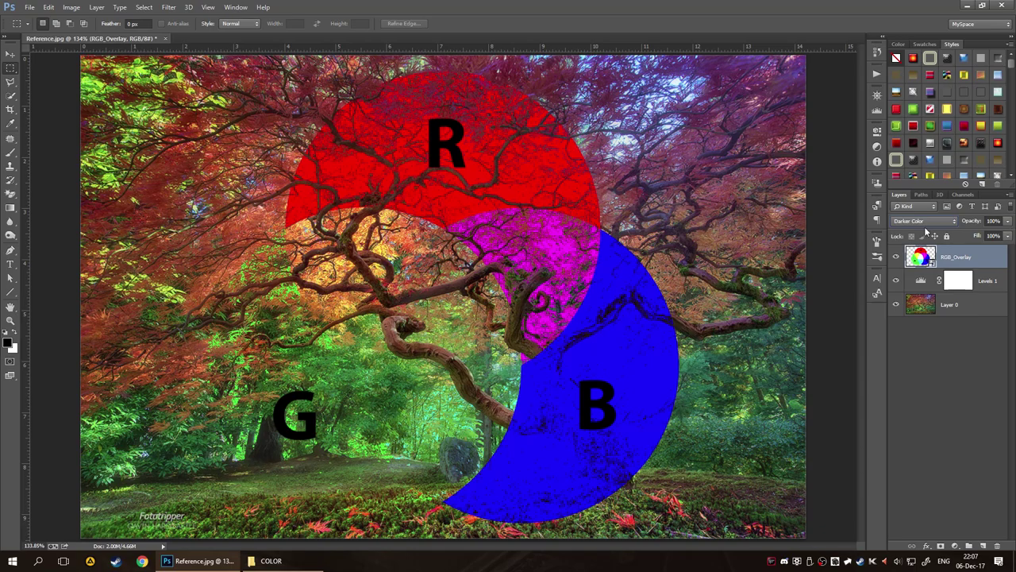
pyautogui.click(927, 222)
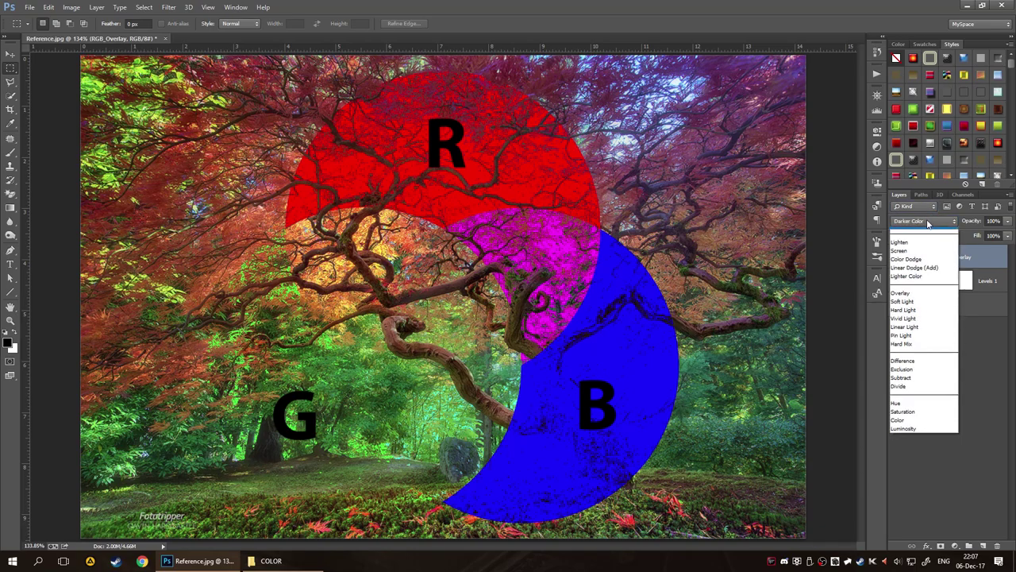
pyautogui.press('Escape')
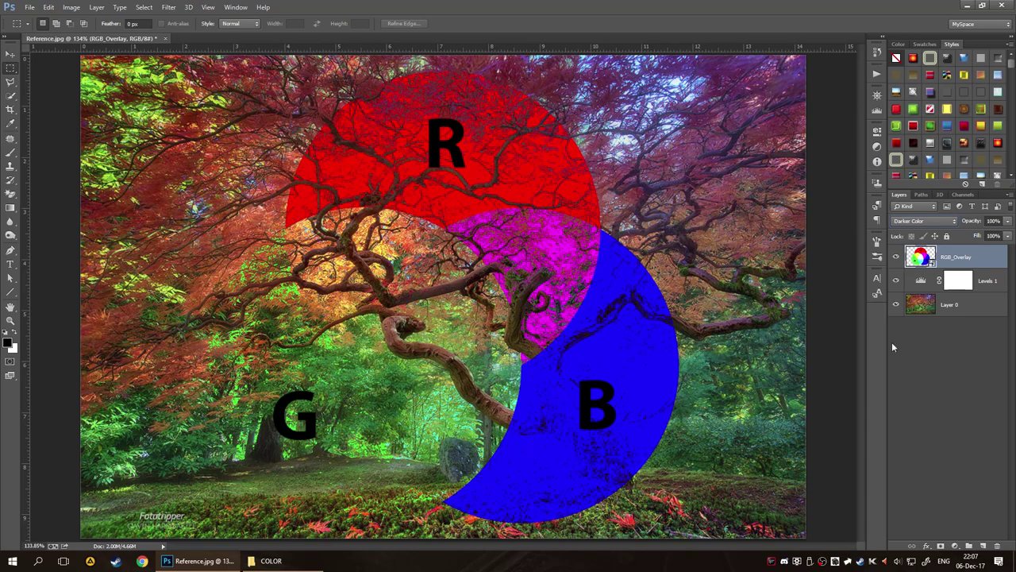
# Change RGB_Overlay's blend mode from Darker Color to Lighten.
pyautogui.click(933, 221)
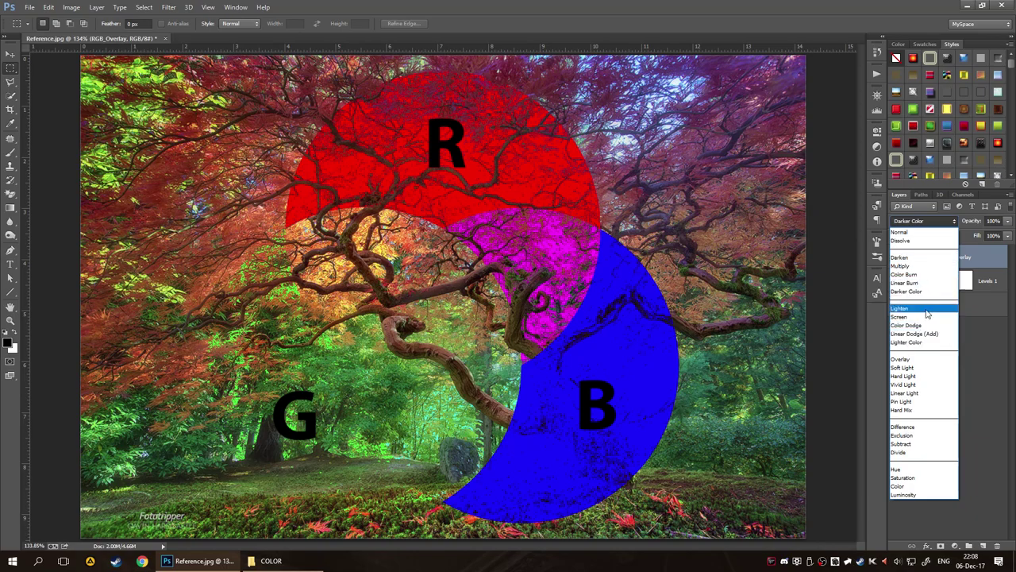
pyautogui.click(925, 309)
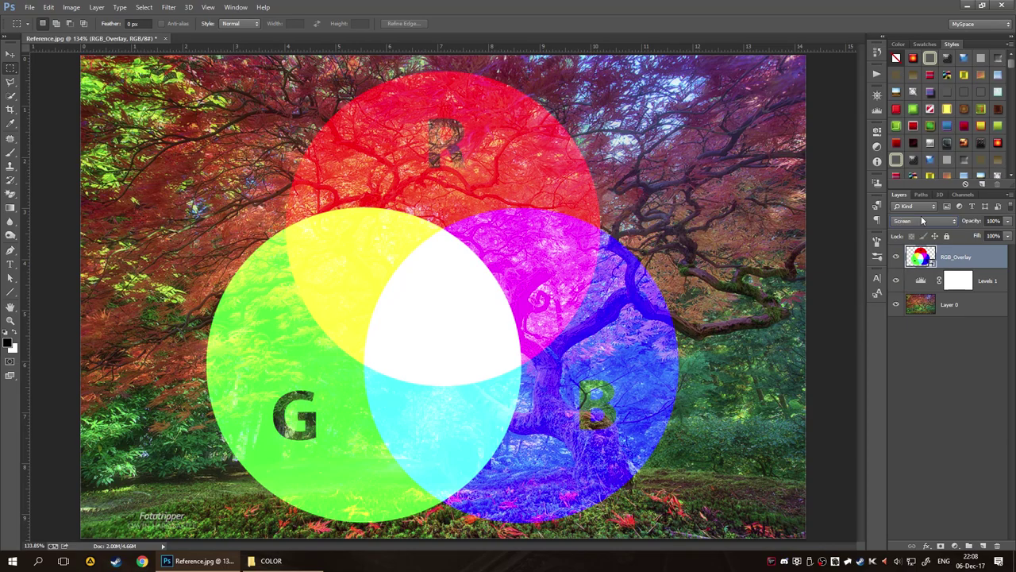
# Cycle RGB_Overlay's blend mode through Screen, Color Dodge, Linear Dodge (Add) and Lighter Color to Overlay.
pyautogui.scroll(-1, 921, 219)
pyautogui.scroll(-1, 932, 221)
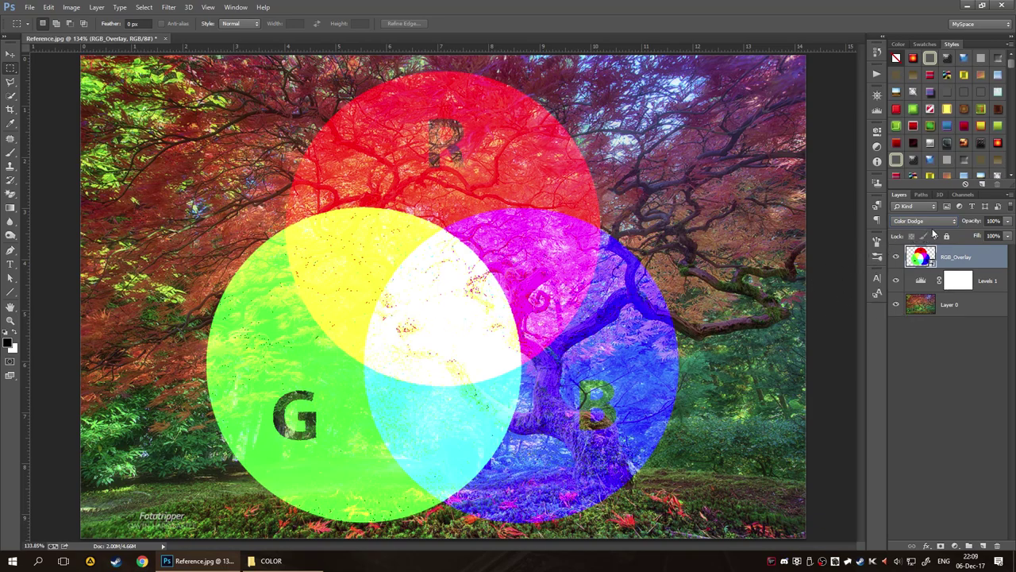
pyautogui.scroll(-1, 931, 221)
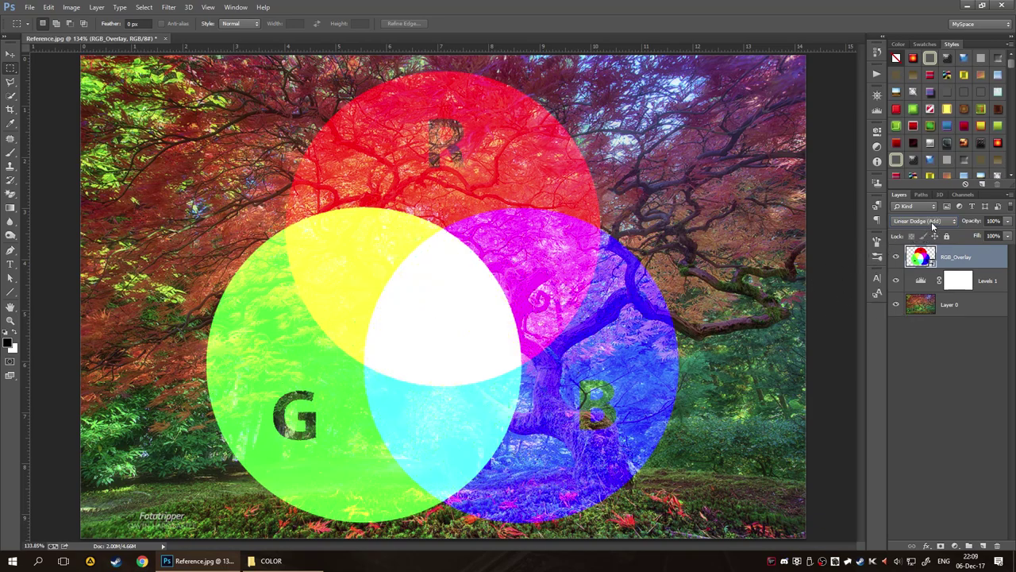
pyautogui.scroll(1, 931, 224)
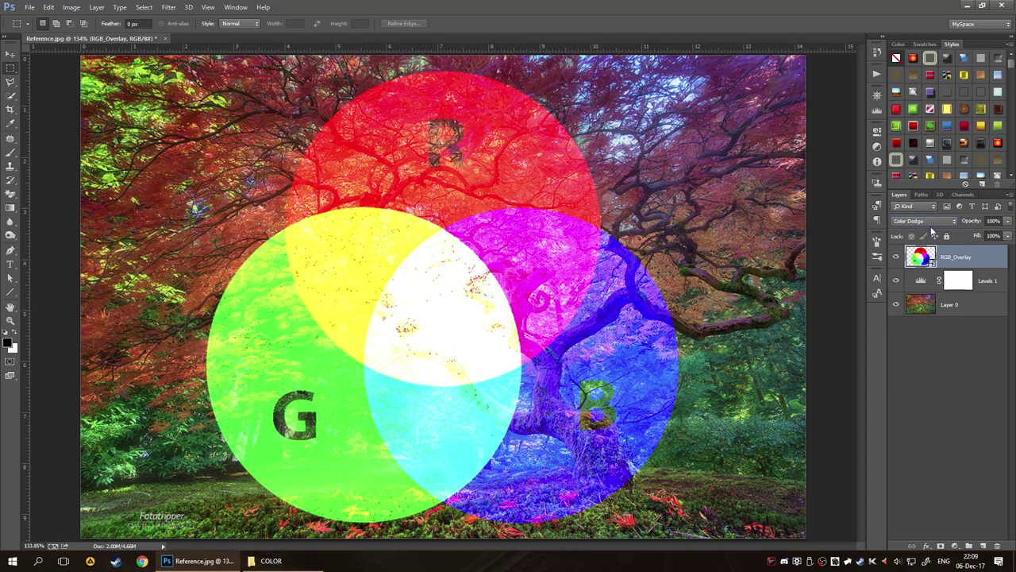
pyautogui.scroll(-1, 933, 225)
pyautogui.scroll(-1, 932, 223)
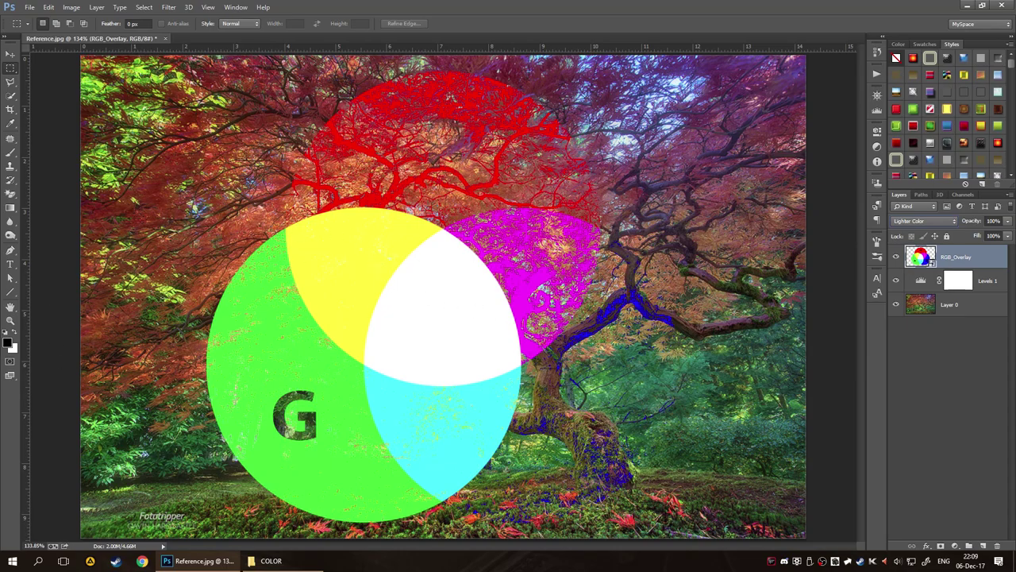
pyautogui.scroll(-1, 924, 224)
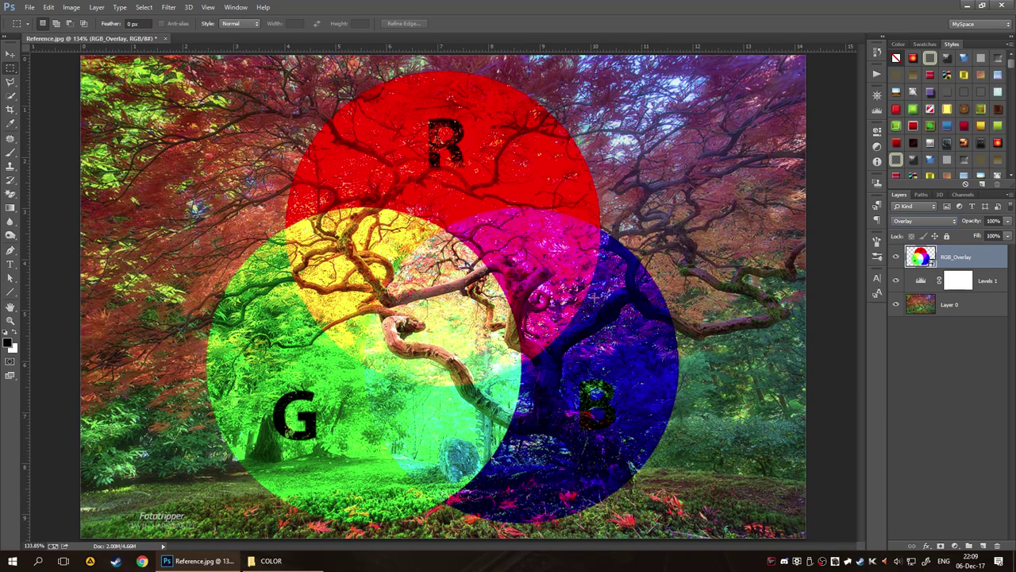
# Set RGB_Overlay to Soft Light, then step through Hard Light to Vivid Light.
pyautogui.click(928, 221)
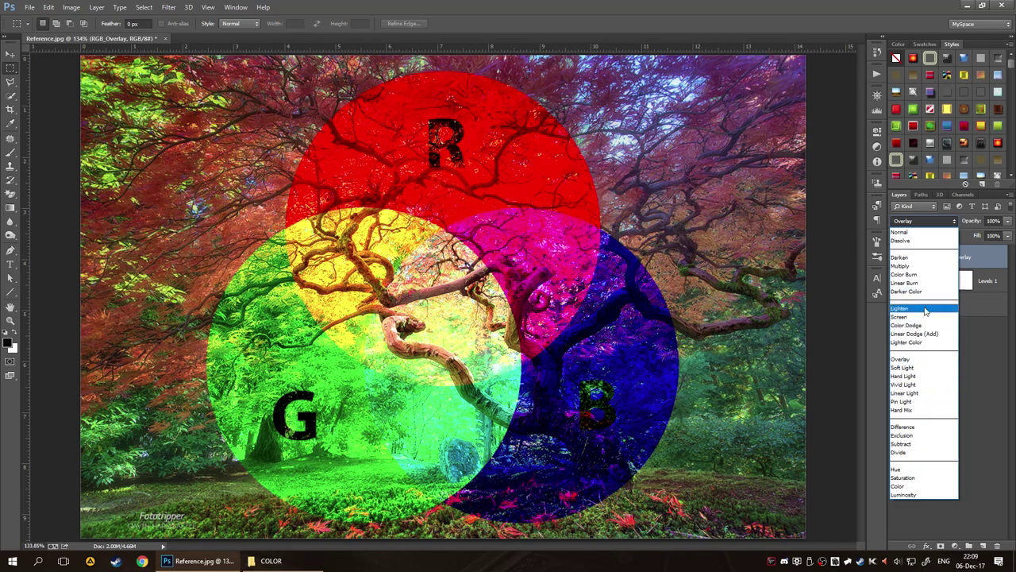
pyautogui.click(930, 368)
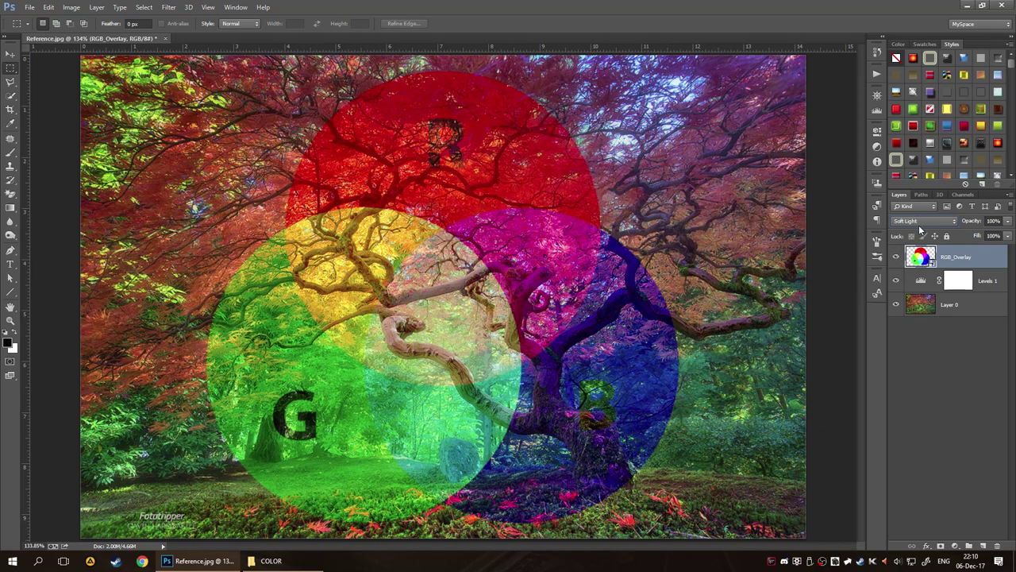
pyautogui.scroll(-1, 923, 222)
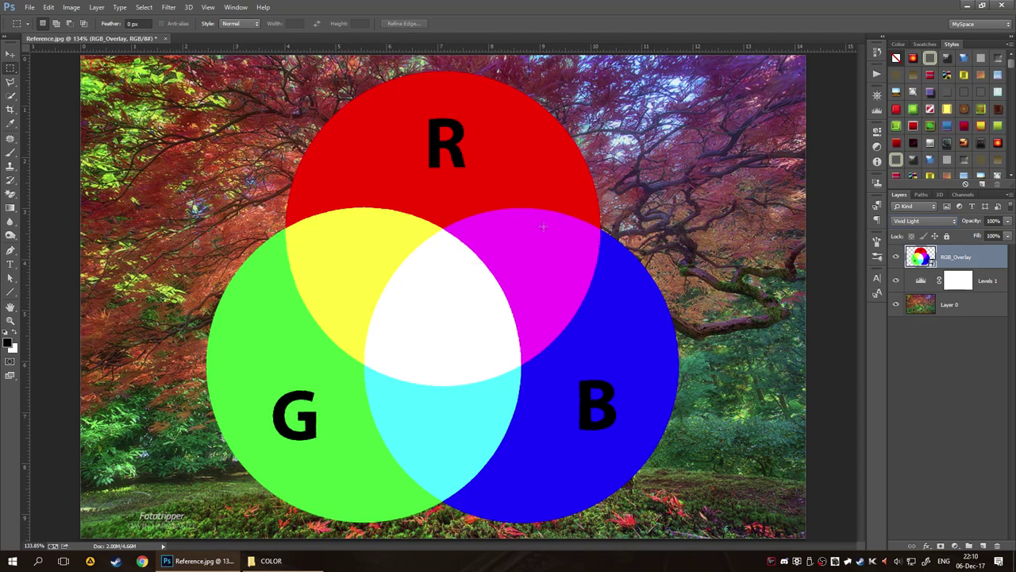
# Set RGB_Overlay to Linear Light, then step through Pin Light and Hard Mix to Difference.
pyautogui.click(915, 222)
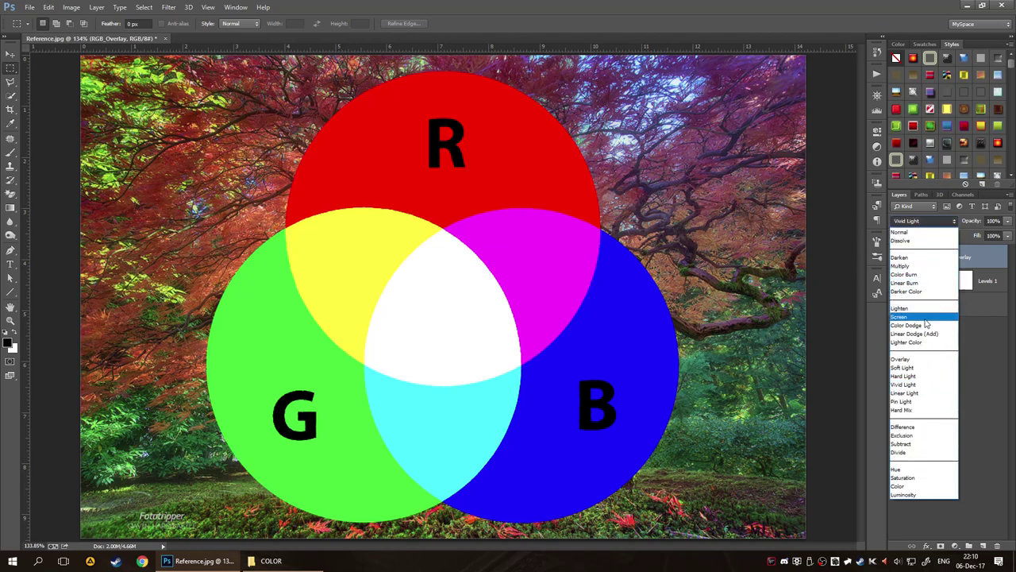
pyautogui.click(928, 392)
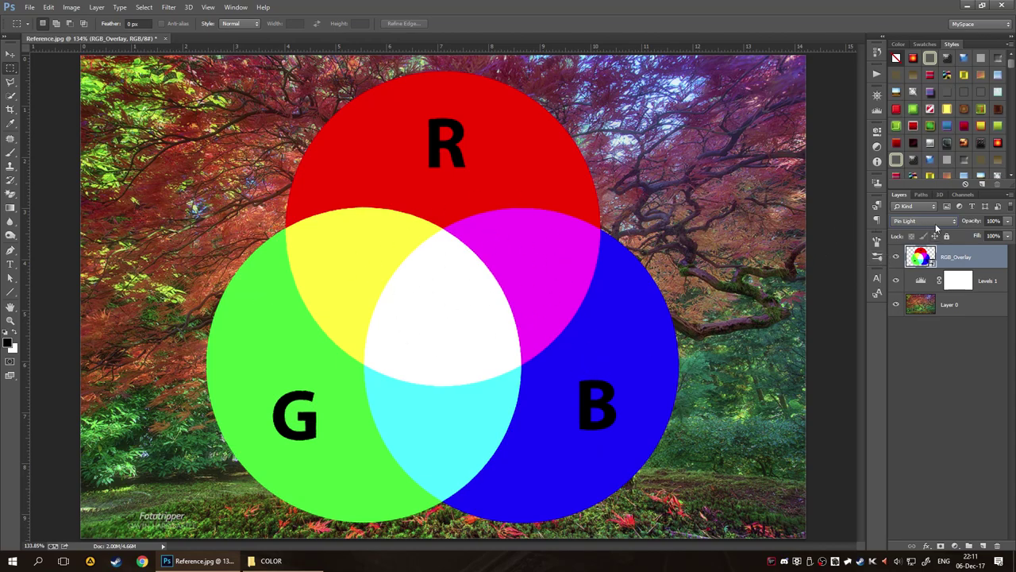
pyautogui.scroll(-1, 933, 223)
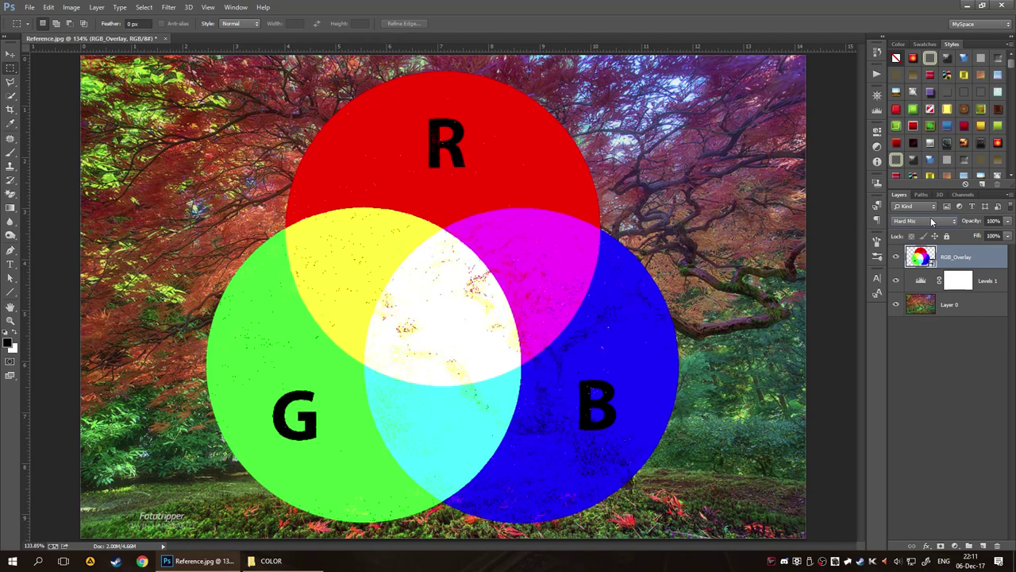
pyautogui.scroll(-1, 927, 226)
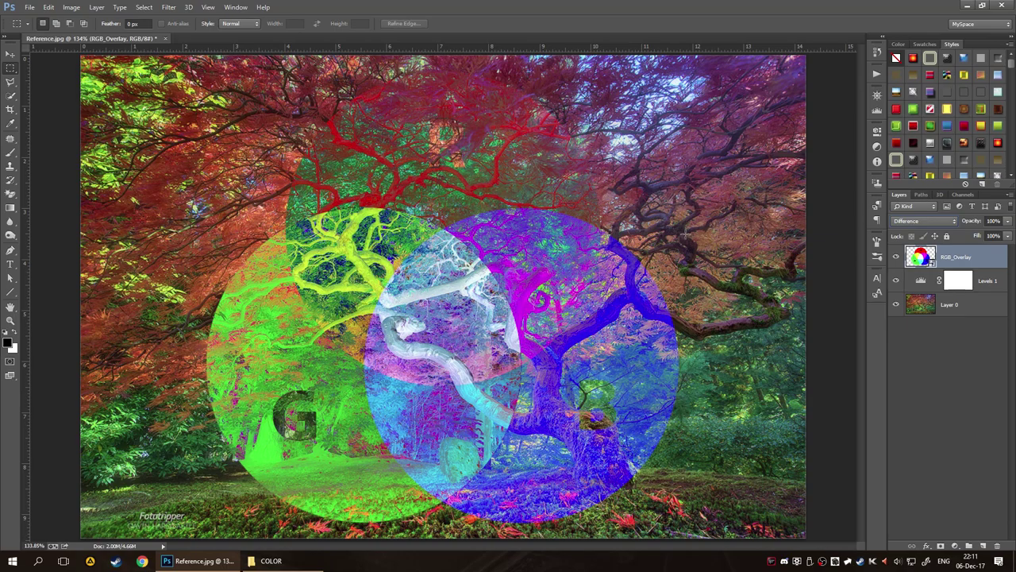
# Step RGB_Overlay's blend mode through Exclusion to Subtract, then hide the layer.
pyautogui.scroll(-1, 922, 226)
pyautogui.scroll(-1, 922, 224)
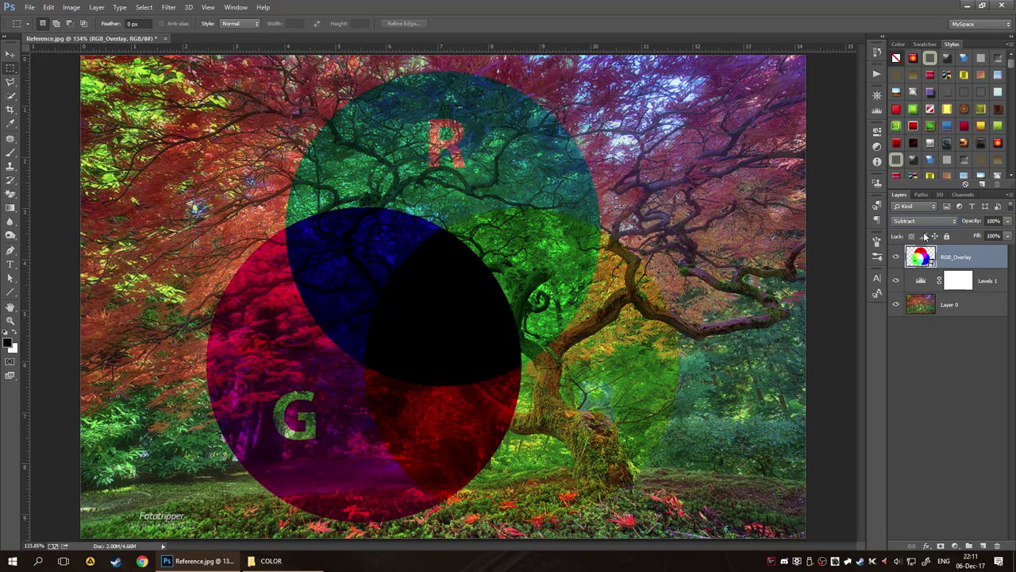
pyautogui.click(926, 220)
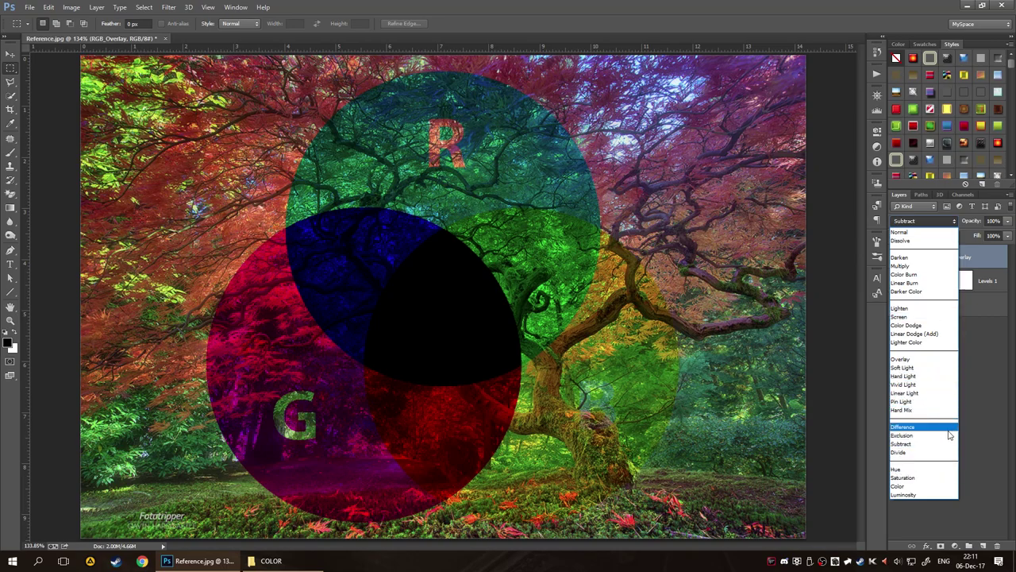
pyautogui.press('Escape')
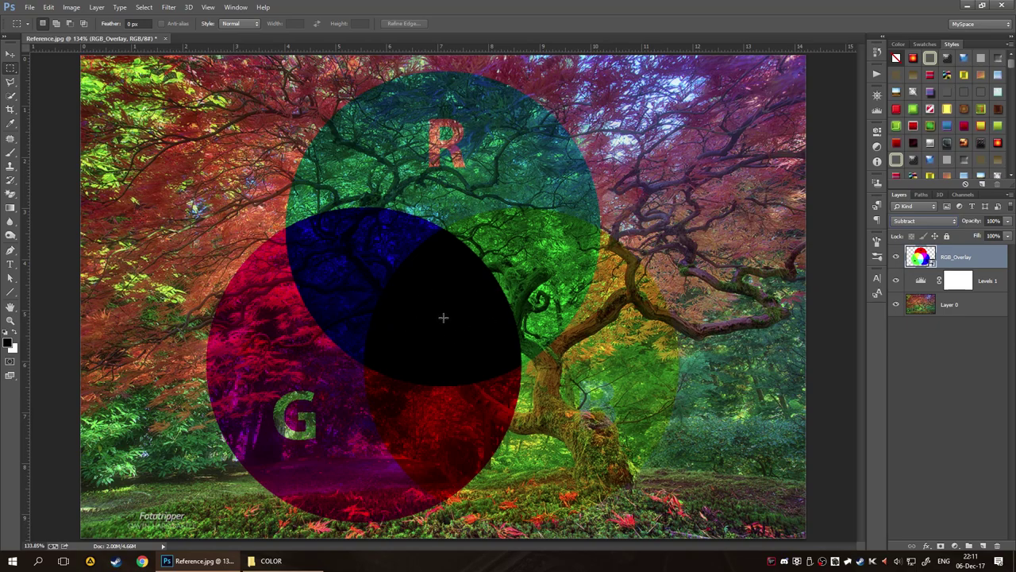
pyautogui.click(896, 257)
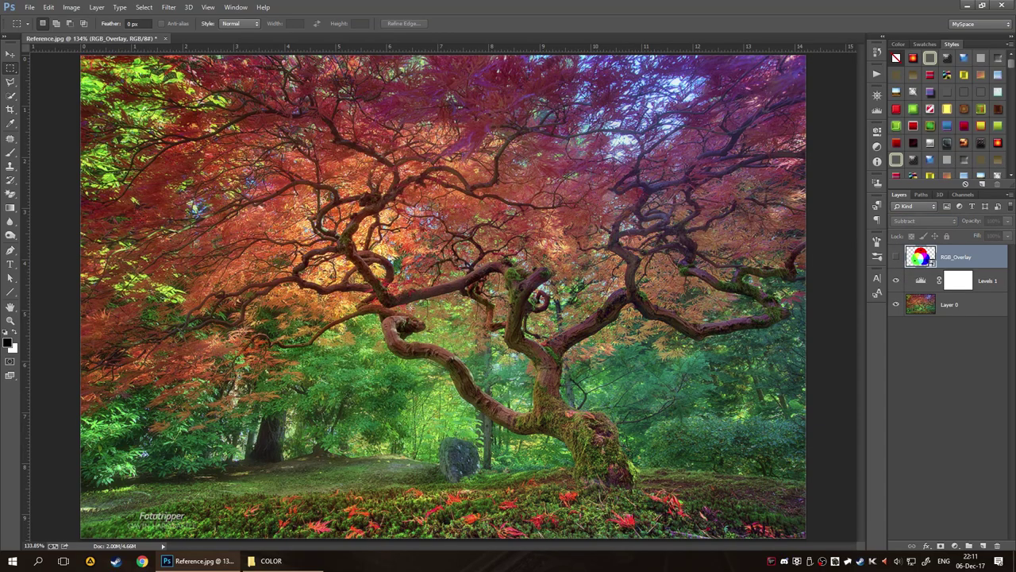
# Zoom in and sample a yellow-green foreground colour from the foliage with the Eyedropper.
pyautogui.scroll(3, 429, 320)
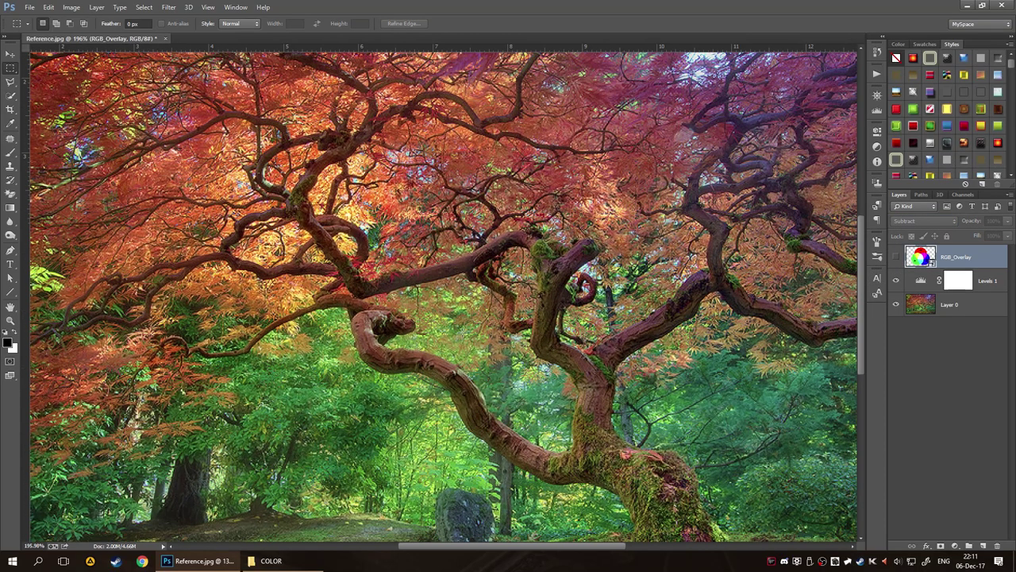
pyautogui.scroll(2, 441, 360)
pyautogui.scroll(-1, 437, 319)
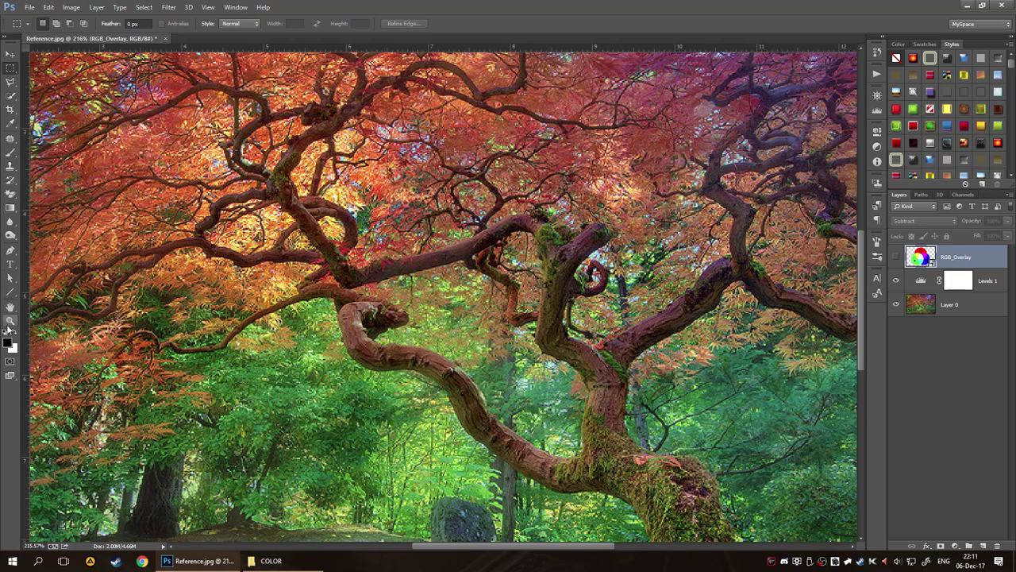
pyautogui.press('i')
pyautogui.hotkey('alt', 'i')
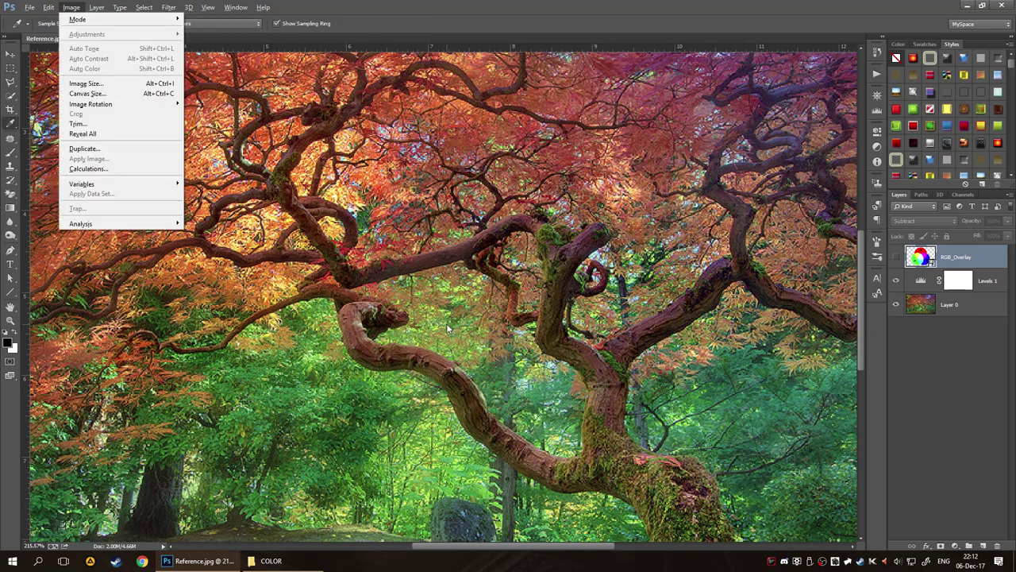
pyautogui.press('Up')
pyautogui.press('Right')
pyautogui.press('Escape')
pyautogui.press('Escape')
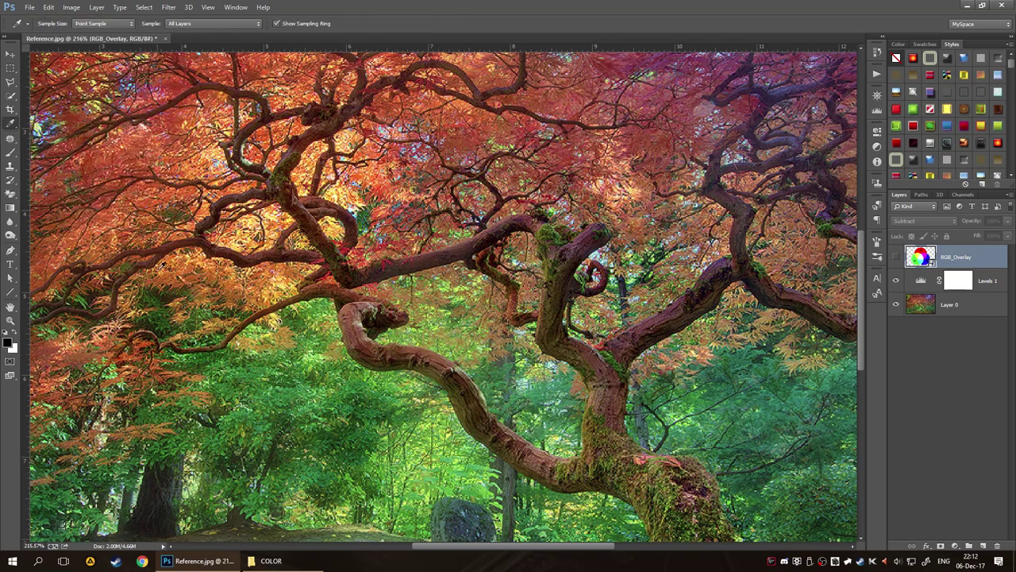
pyautogui.hotkey('alt', 'i')
pyautogui.press('Escape')
pyautogui.moveTo(441, 302)
pyautogui.mouseDown()
pyautogui.moveTo(460, 301)
pyautogui.moveTo(446, 306)
pyautogui.mouseUp()
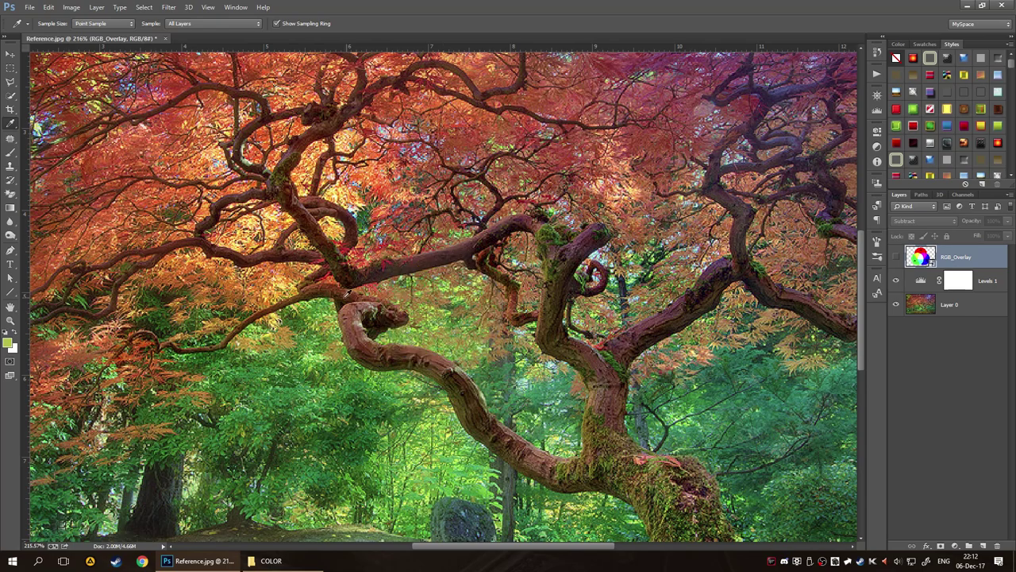
# Check the sampled colour in the Color Picker, return to the Marquee tool and show RGB_Overlay.
pyautogui.click(8, 342)
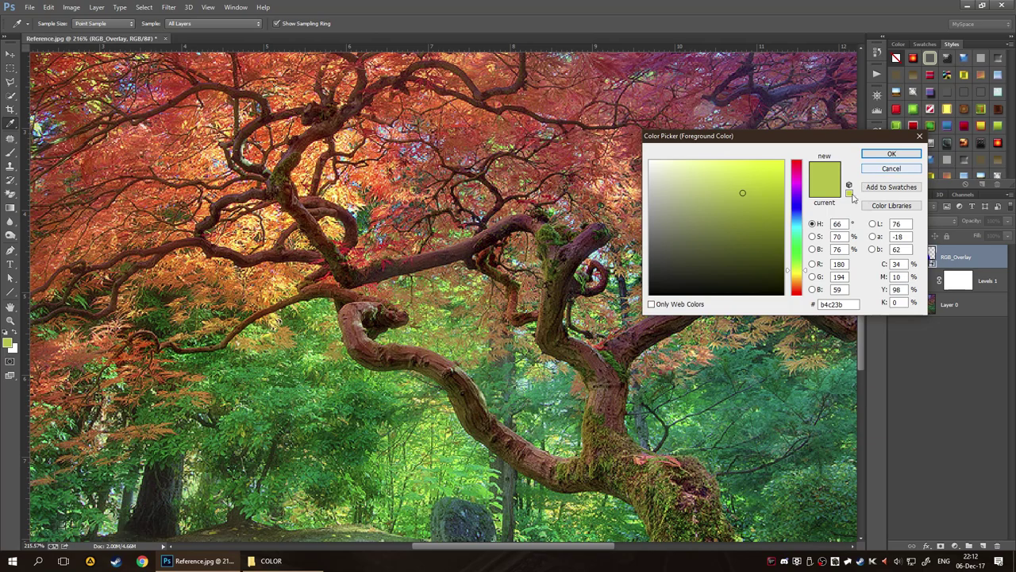
pyautogui.click(892, 153)
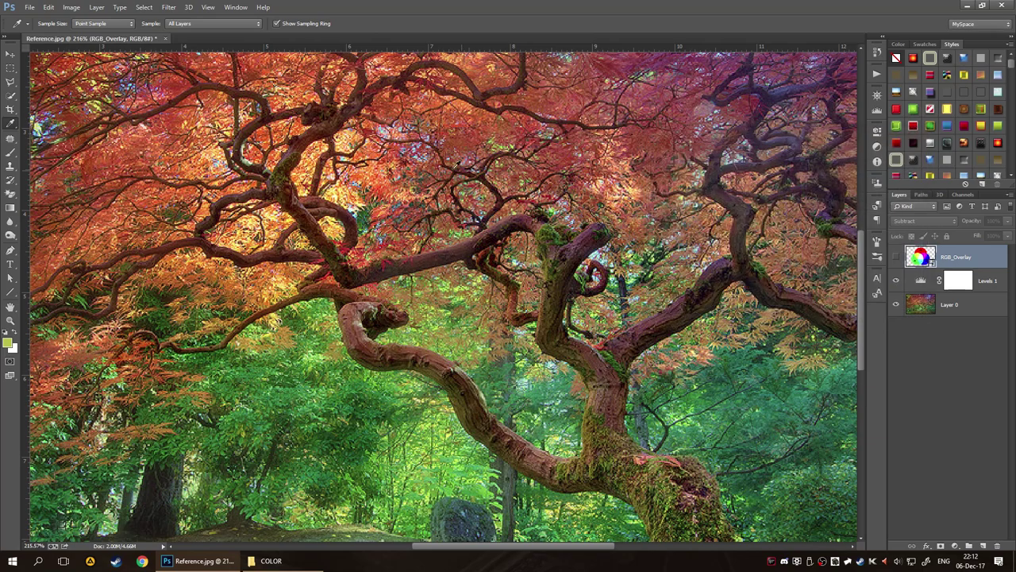
pyautogui.click(10, 68)
pyautogui.click(897, 257)
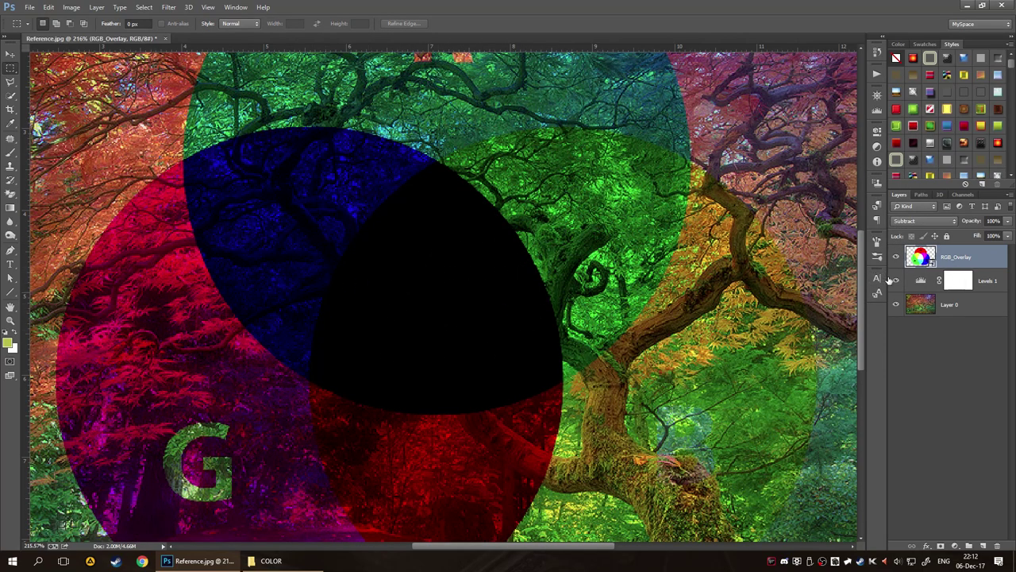
# Set RGB_Overlay to Divide and step through the neighbouring blend modes.
pyautogui.click(925, 221)
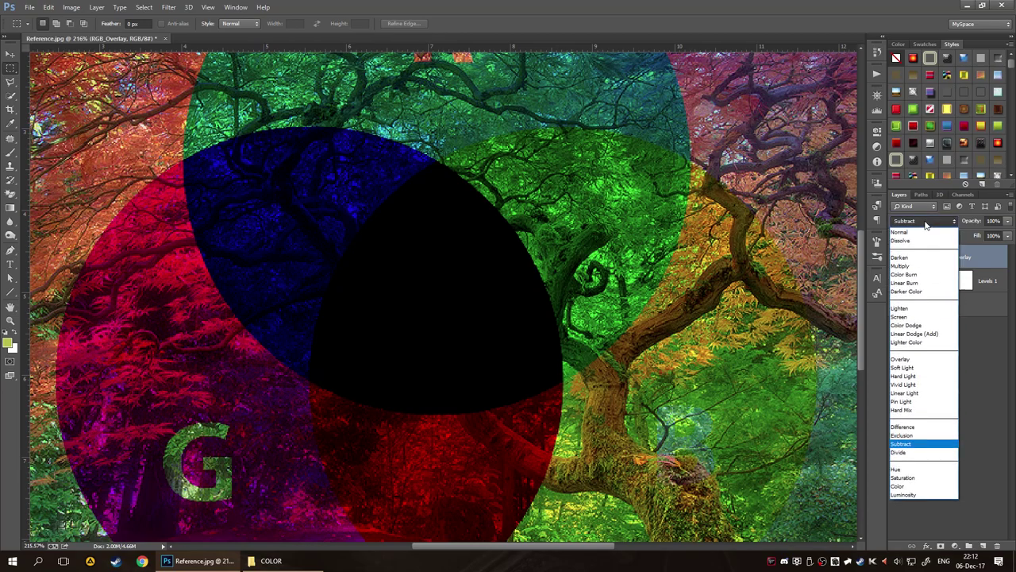
pyautogui.click(920, 452)
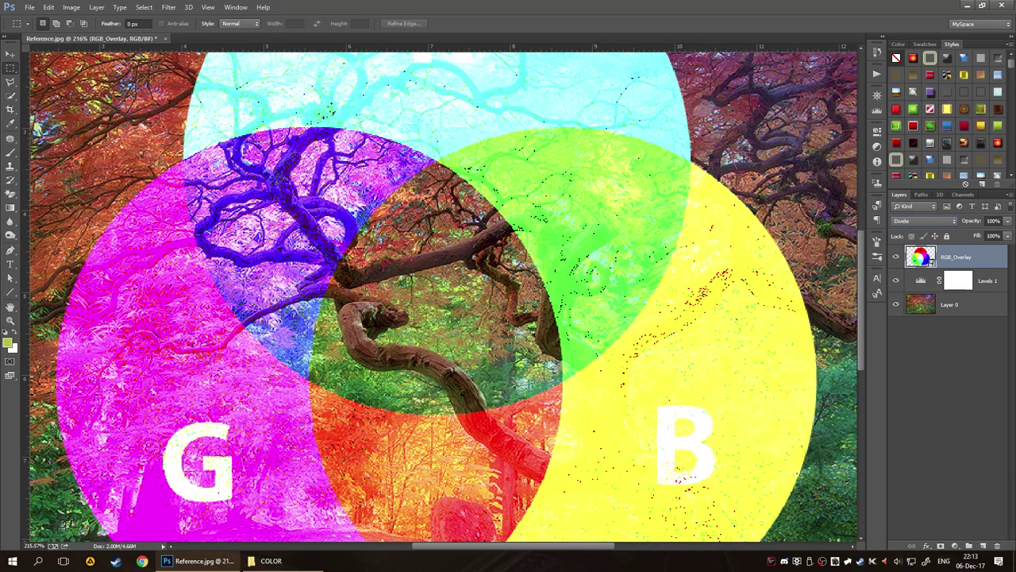
pyautogui.scroll(-1, 914, 224)
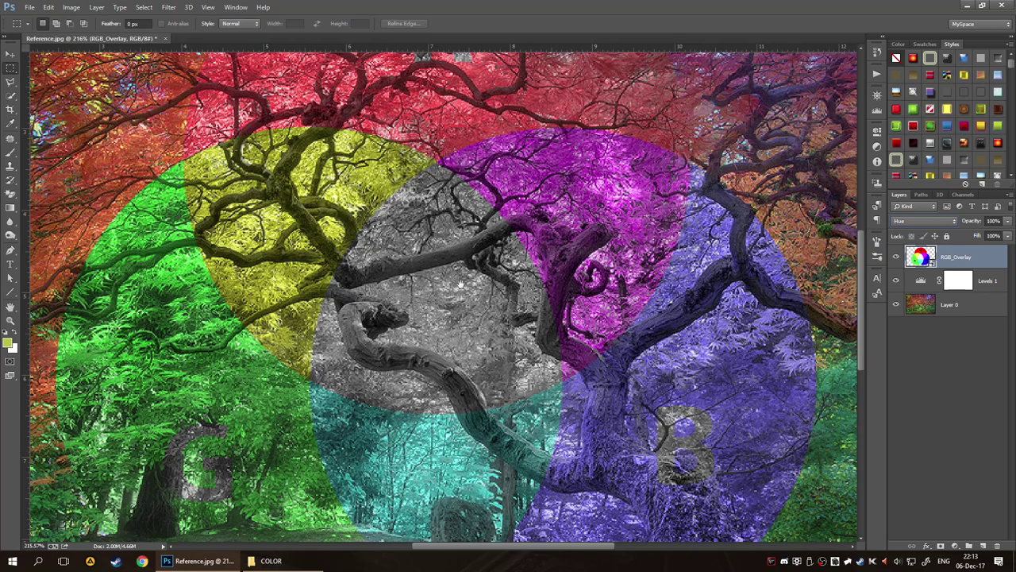
pyautogui.scroll(-2, 460, 285)
pyautogui.scroll(3, 448, 274)
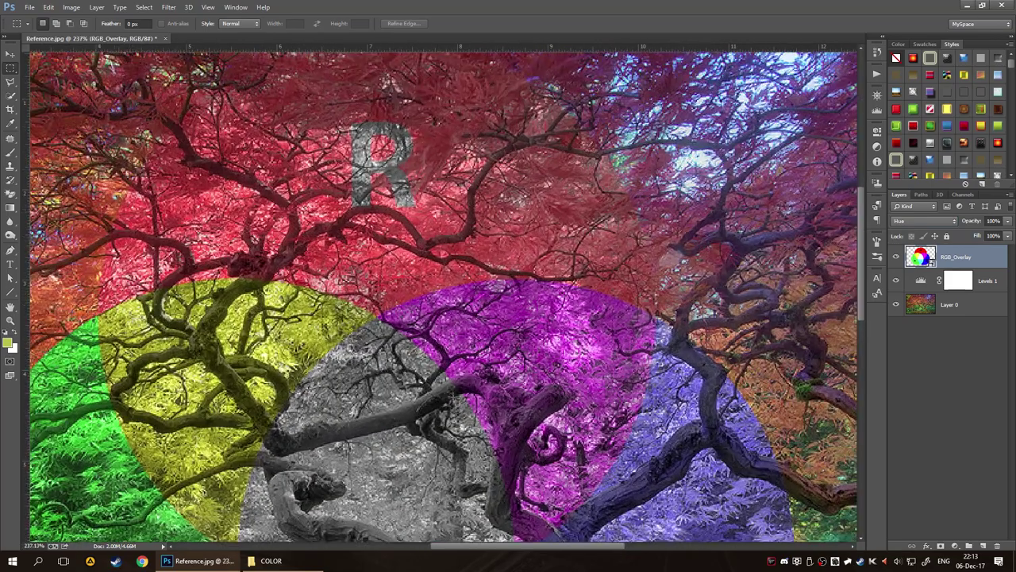
pyautogui.scroll(-4, 459, 349)
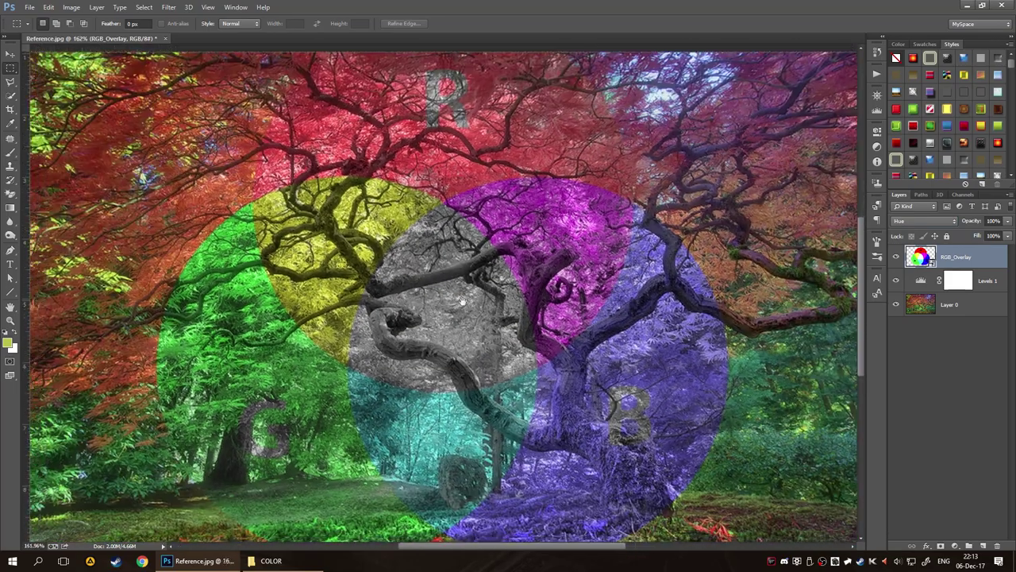
pyautogui.scroll(-2, 463, 301)
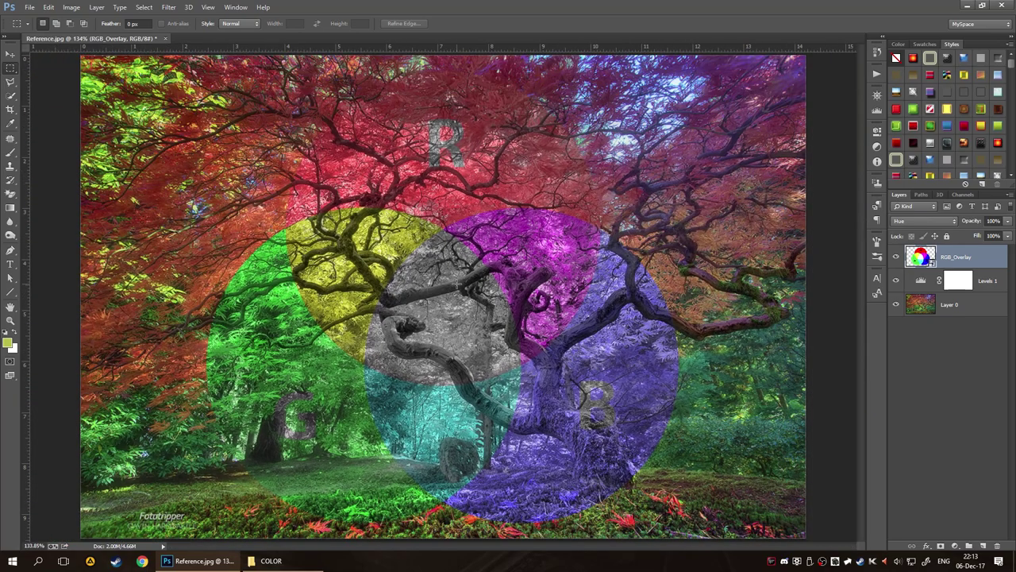
pyautogui.scroll(2, 438, 310)
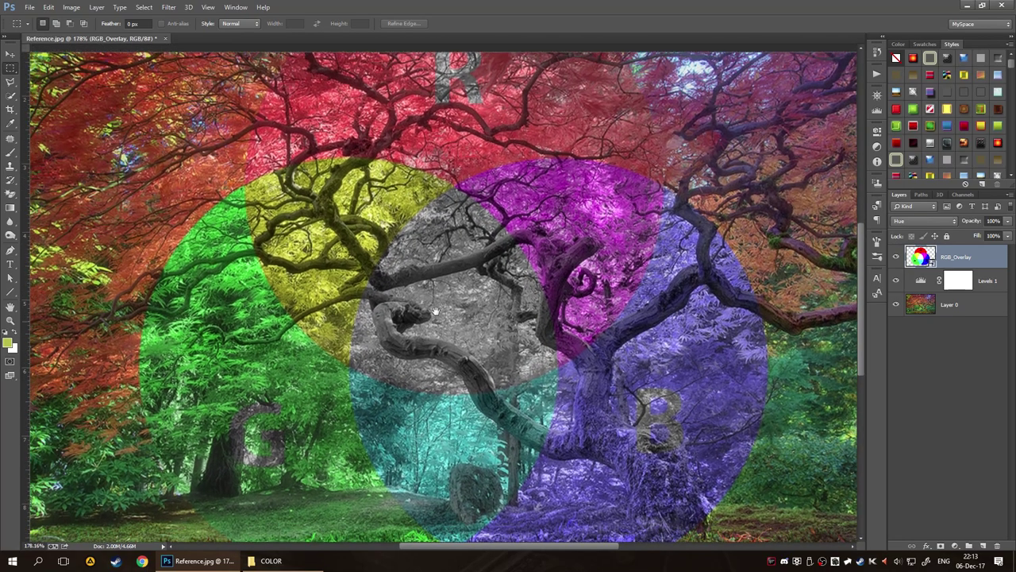
# Turn on rulers and try Saturation and Color before settling RGB_Overlay on Luminosity.
pyautogui.hotkey('ctrl', 'r')
pyautogui.click(925, 225)
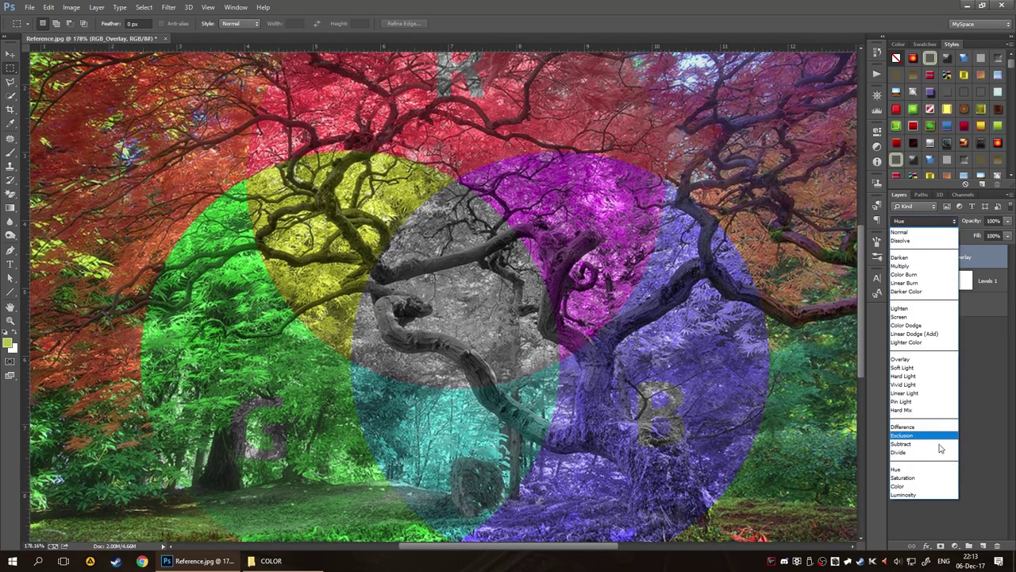
pyautogui.click(934, 482)
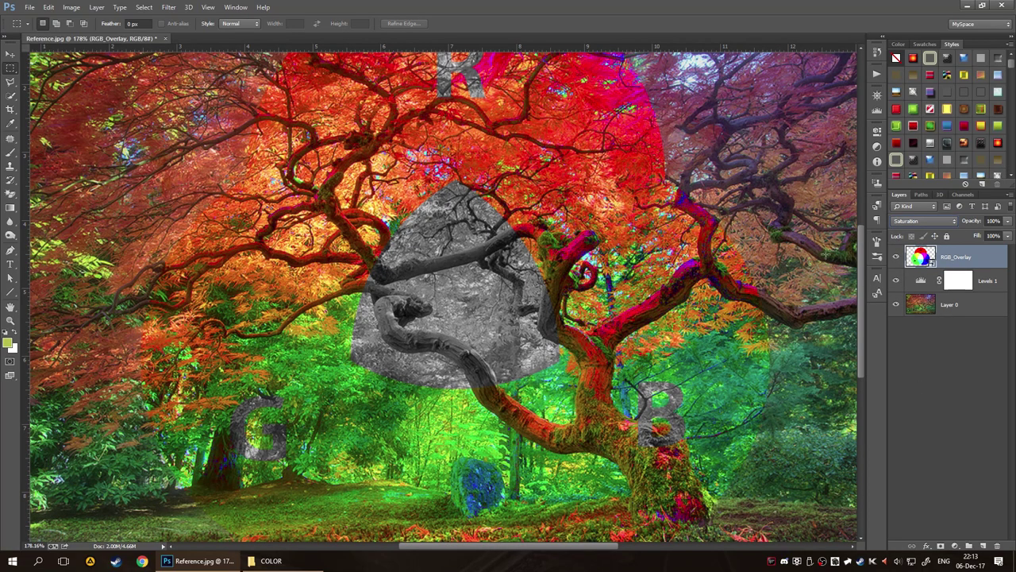
pyautogui.scroll(-1, 916, 222)
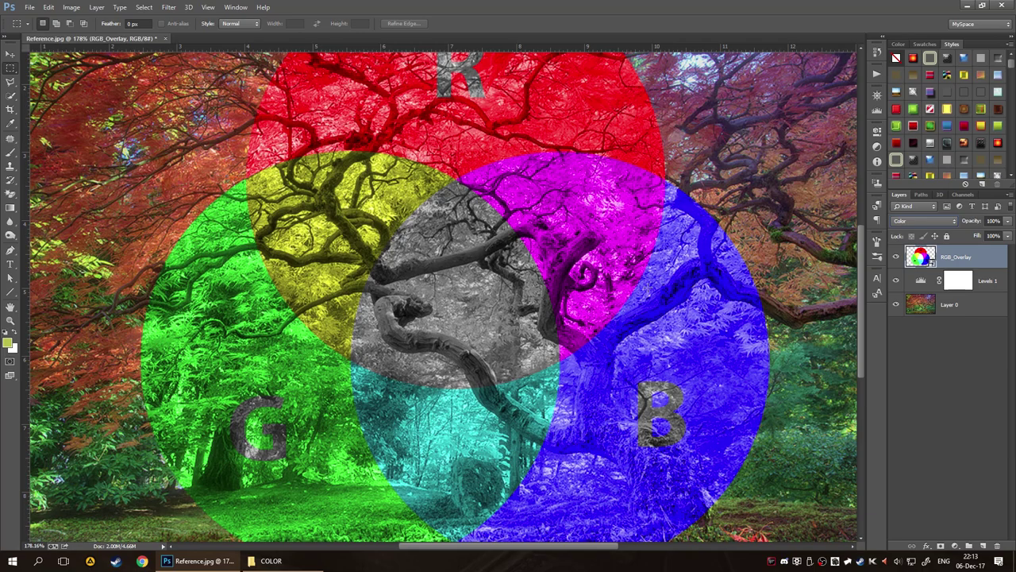
pyautogui.click(945, 221)
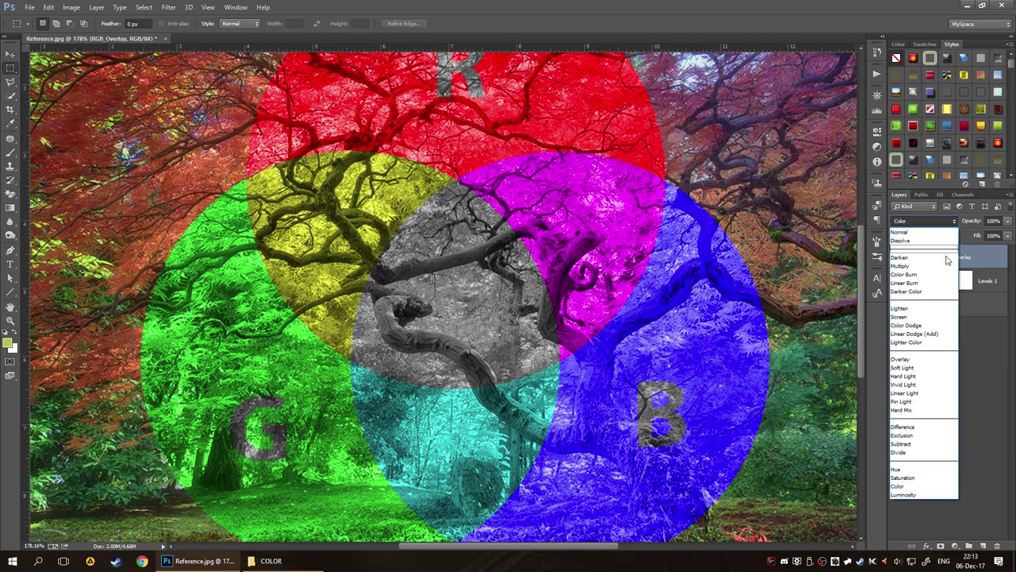
pyautogui.click(942, 495)
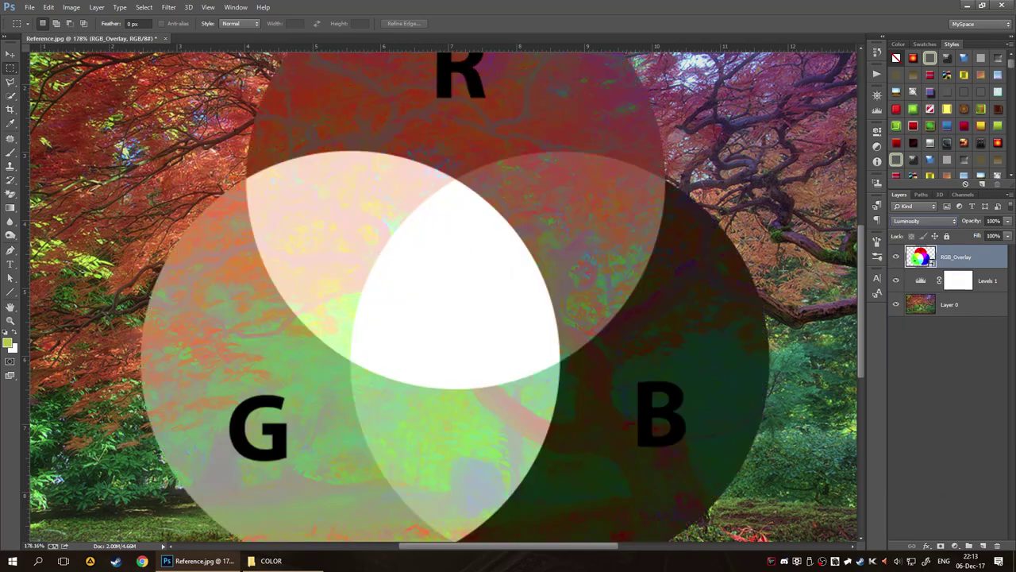
# Glance at the Channels panel and return to Layers, leaving the blend mode unchanged.
pyautogui.click(964, 195)
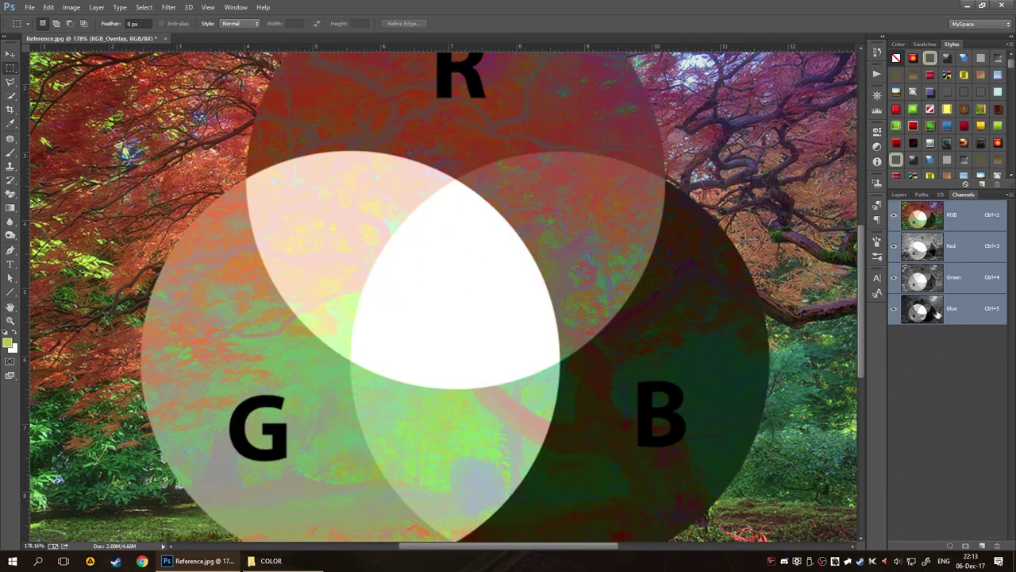
pyautogui.click(900, 194)
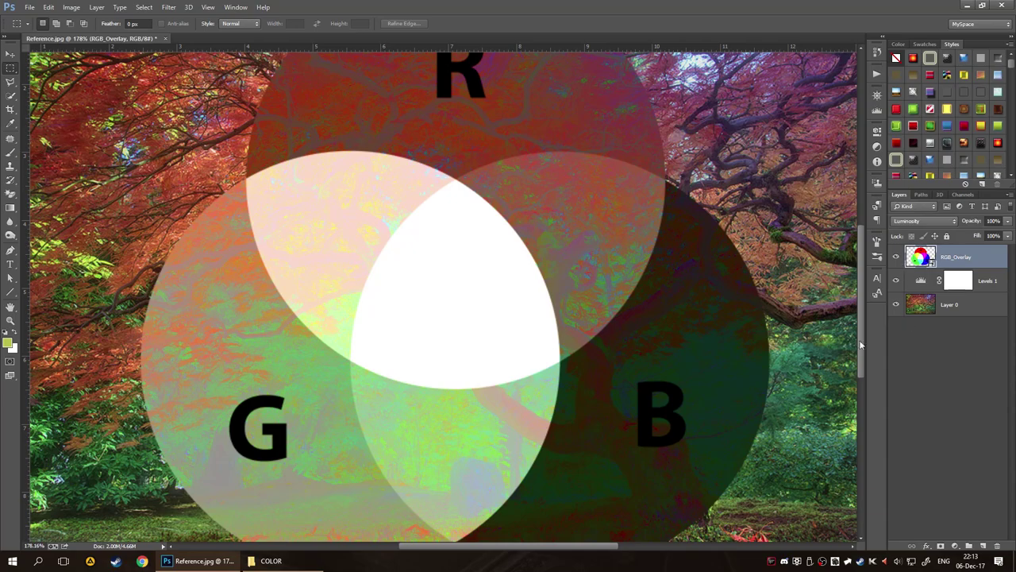
pyautogui.click(936, 224)
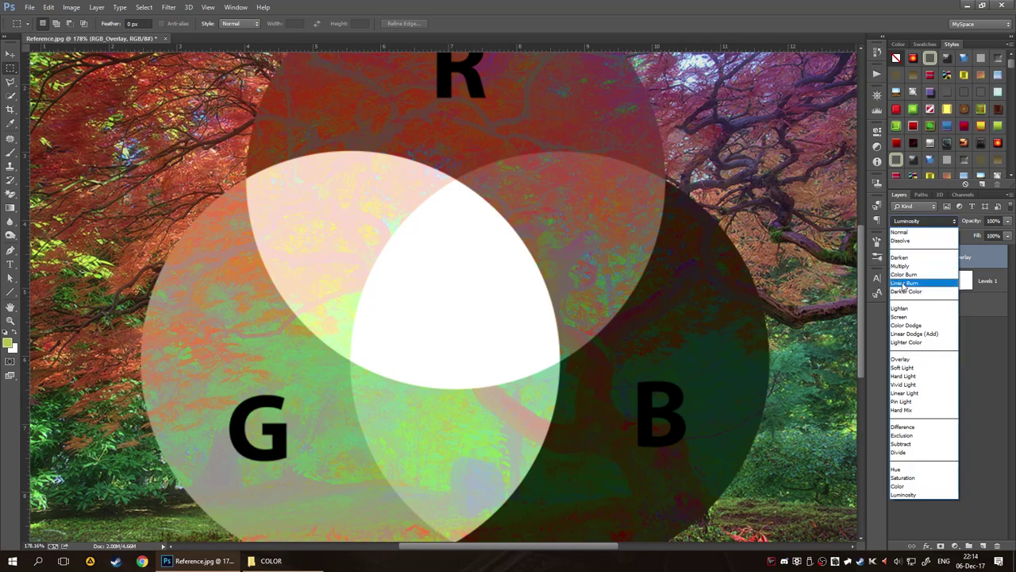
pyautogui.click(983, 385)
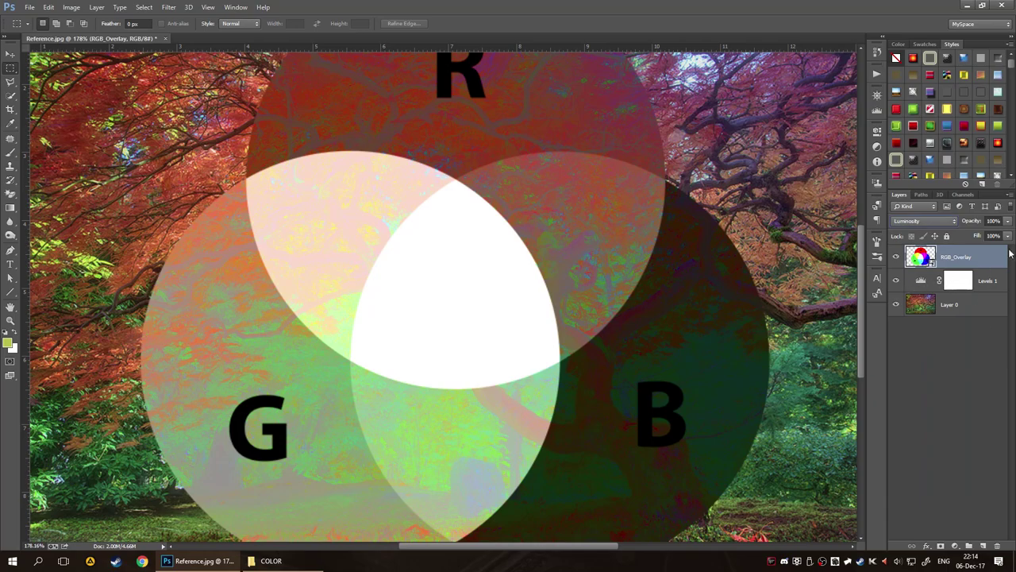
# Set RGB_Overlay to Multiply, then switch it to Overlay.
pyautogui.click(925, 221)
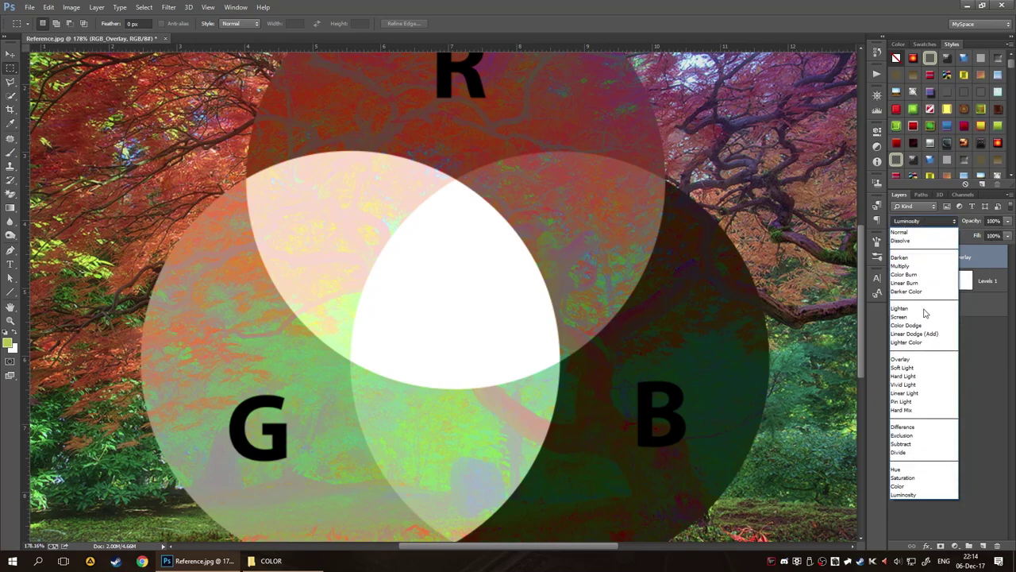
pyautogui.click(936, 266)
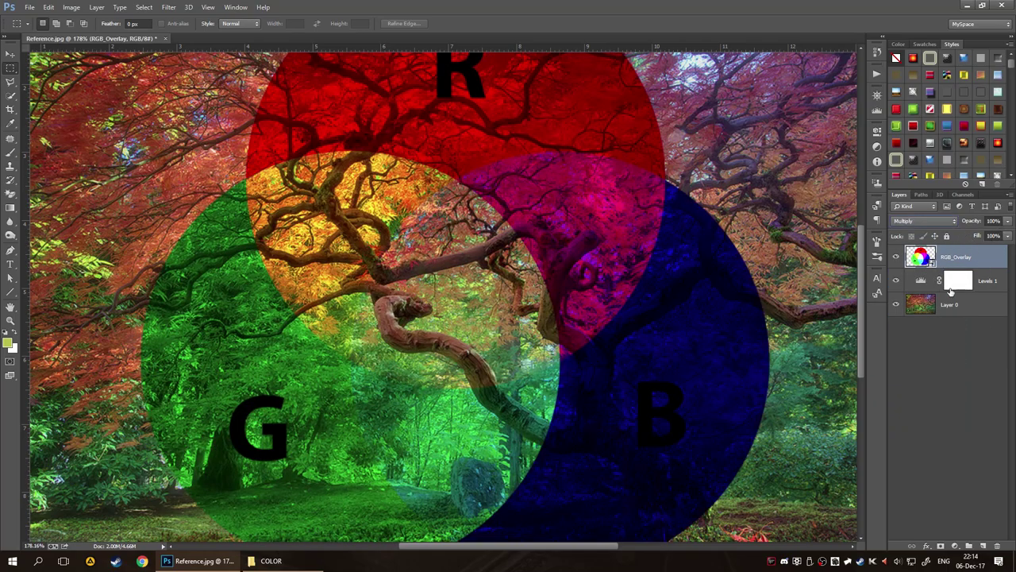
pyautogui.click(933, 220)
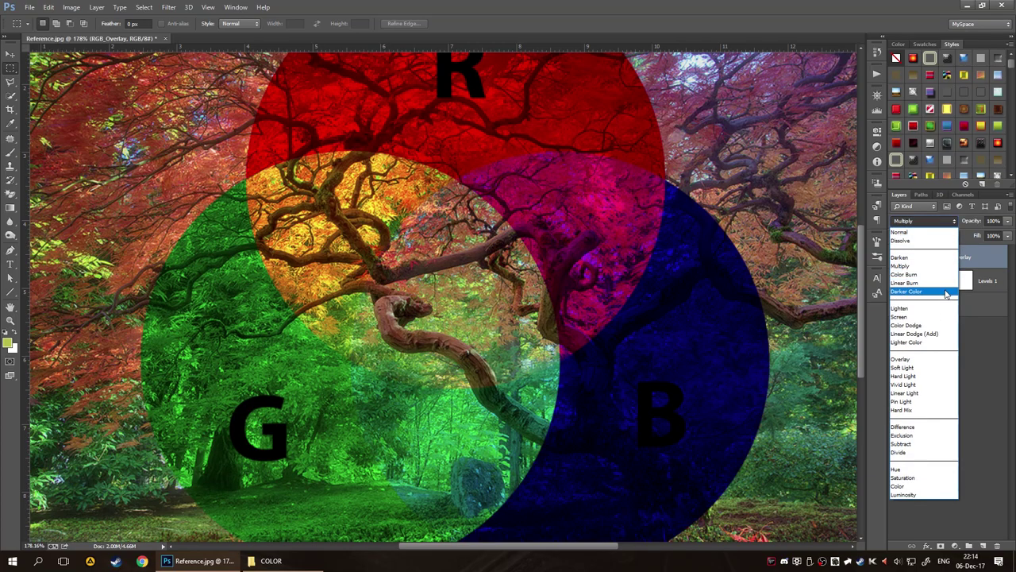
pyautogui.click(940, 359)
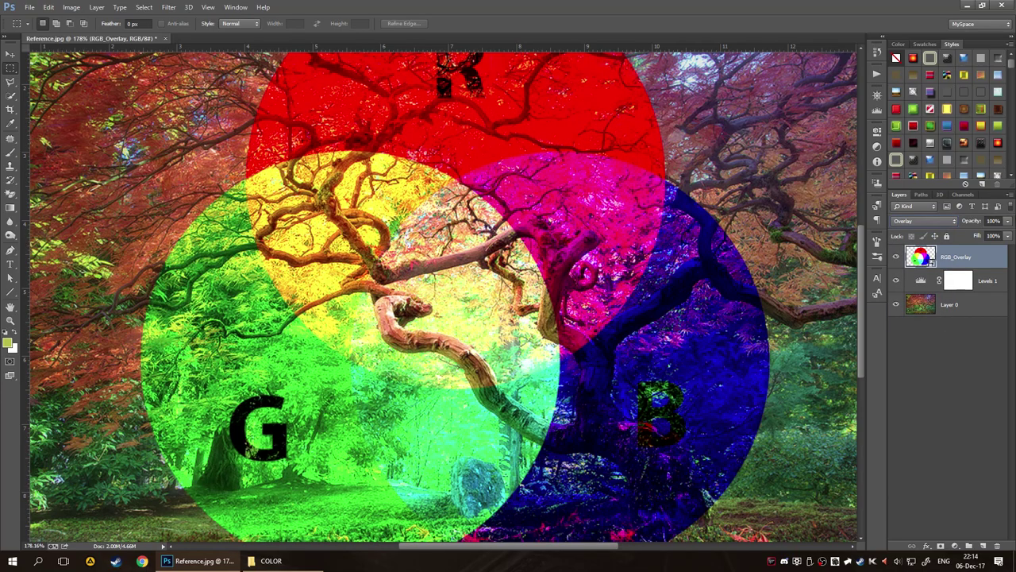
pyautogui.click(1004, 221)
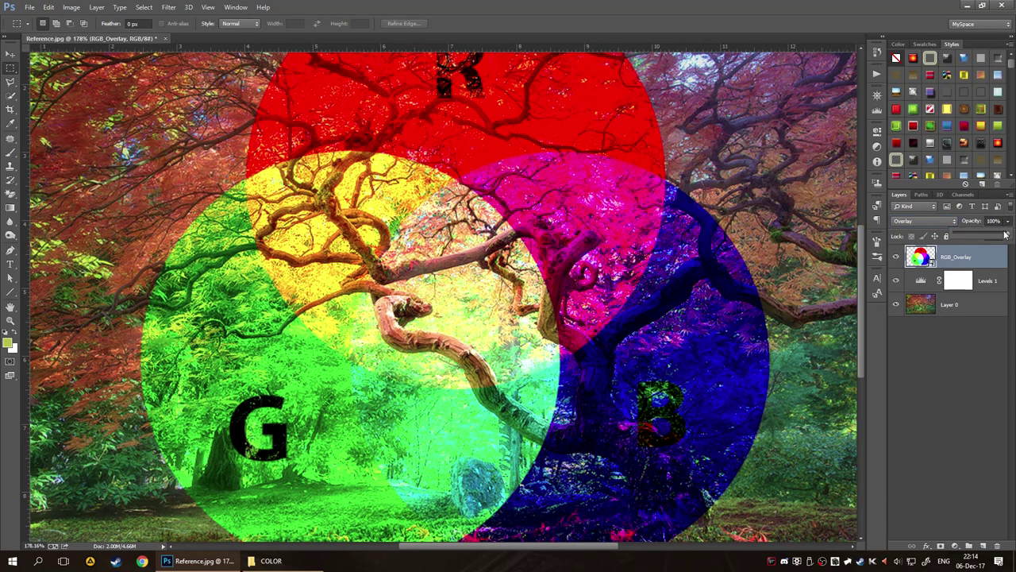
# Lower RGB_Overlay to 29% opacity and 44% fill, then deselect the layer.
pyautogui.moveTo(1006, 235); pyautogui.dragTo(982, 250)
pyautogui.click(1007, 235)
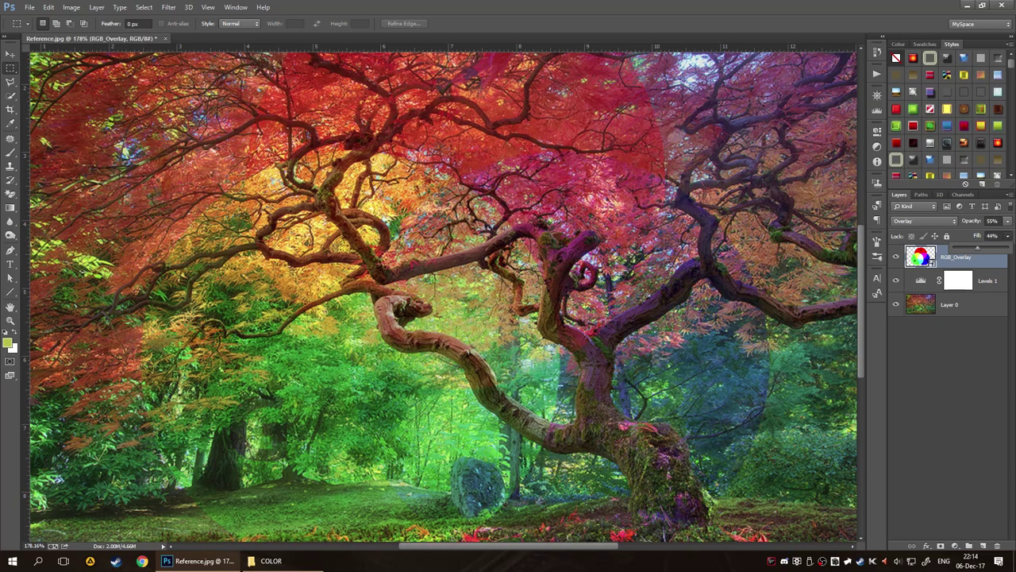
pyautogui.scroll(-5, 421, 334)
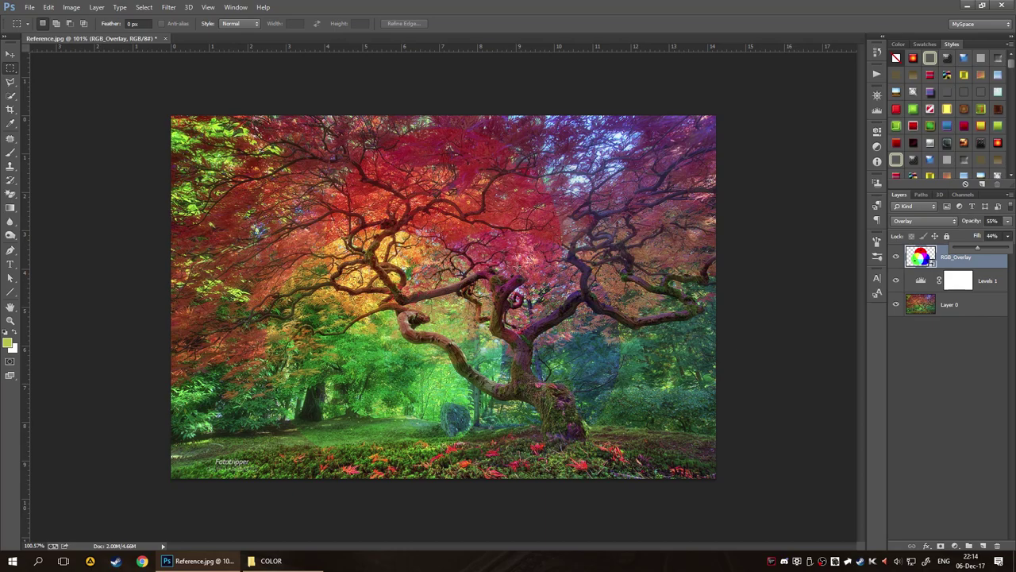
pyautogui.scroll(3, 443, 296)
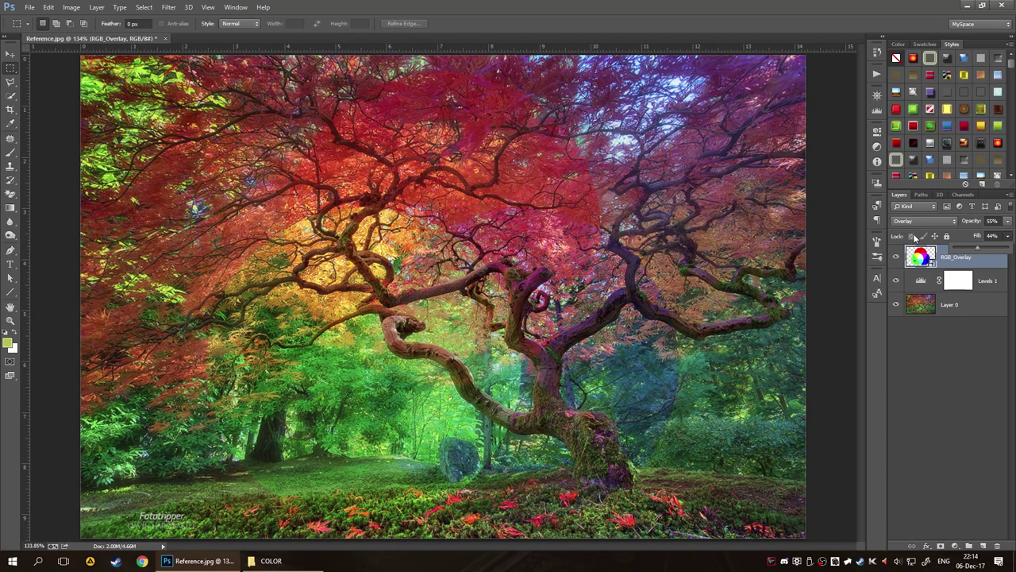
pyautogui.click(1007, 221)
pyautogui.moveTo(986, 236); pyautogui.dragTo(983, 236)
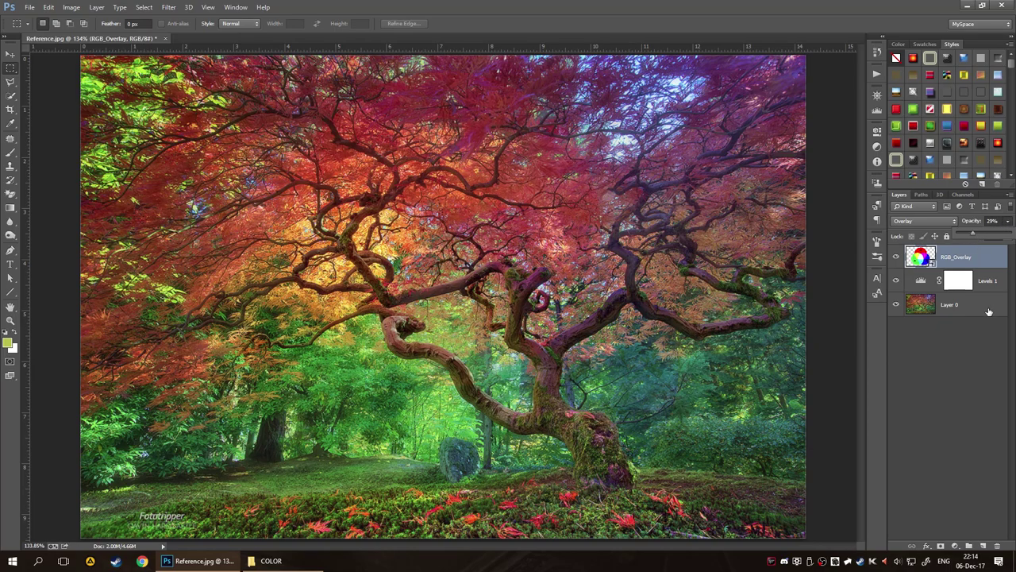
pyautogui.click(989, 312)
pyautogui.click(994, 262)
pyautogui.moveTo(1009, 239); pyautogui.dragTo(984, 251)
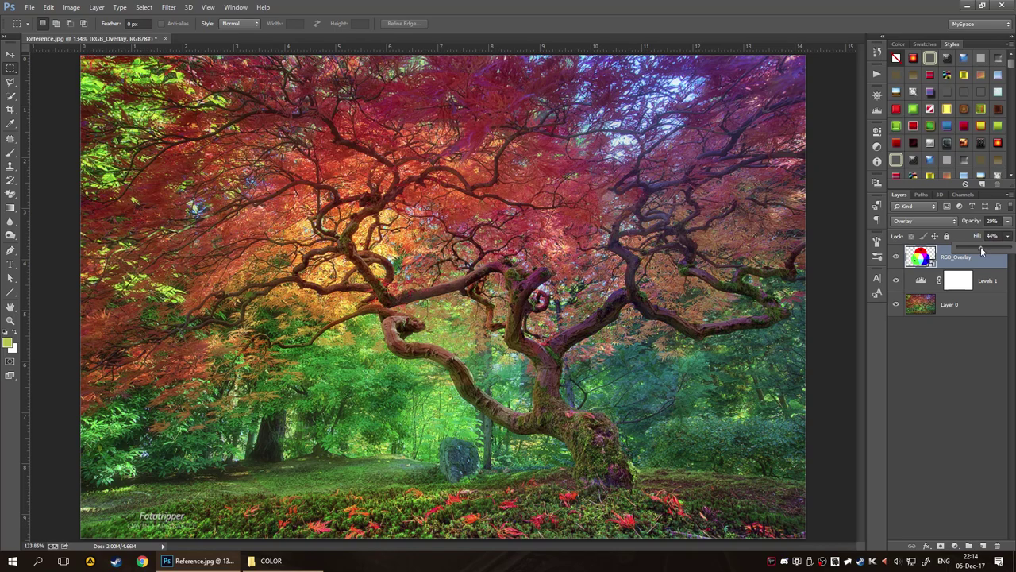
pyautogui.click(930, 390)
# Toggle RGB_Overlay's visibility several times to compare the tree with and without the tint.
pyautogui.scroll(-3, 651, 339)
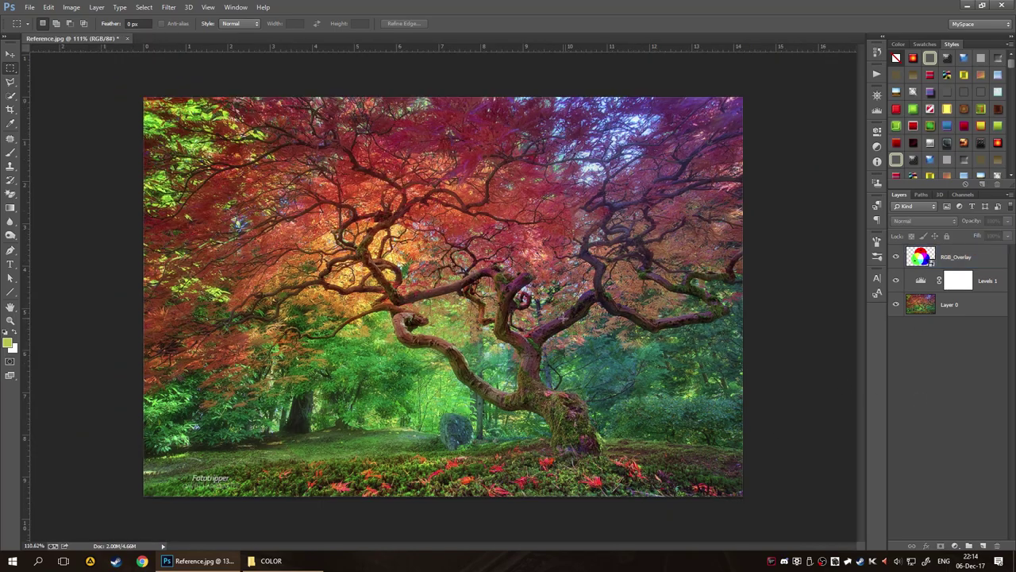
pyautogui.scroll(1, 482, 346)
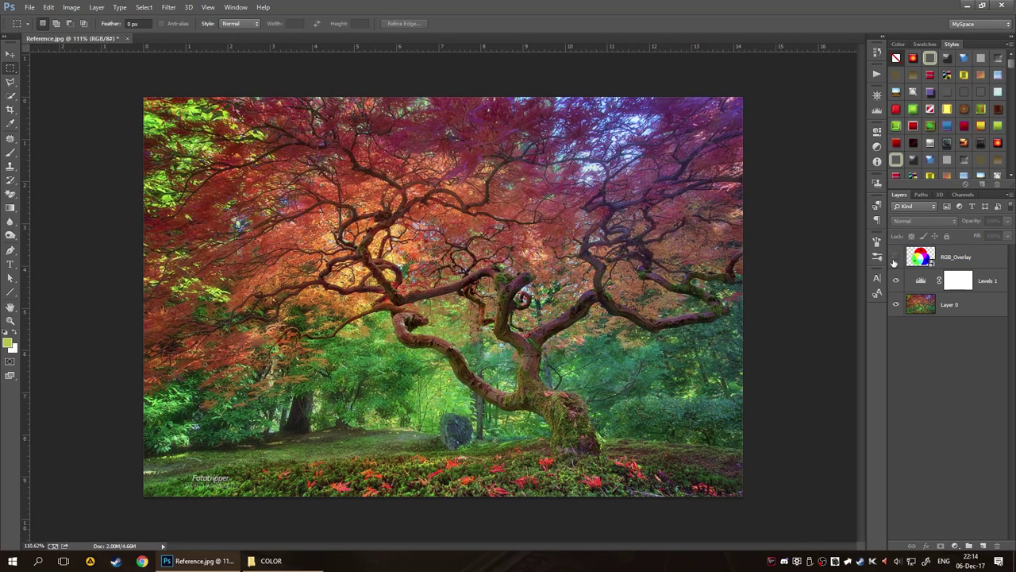
pyautogui.click(895, 259)
pyautogui.click(895, 259)
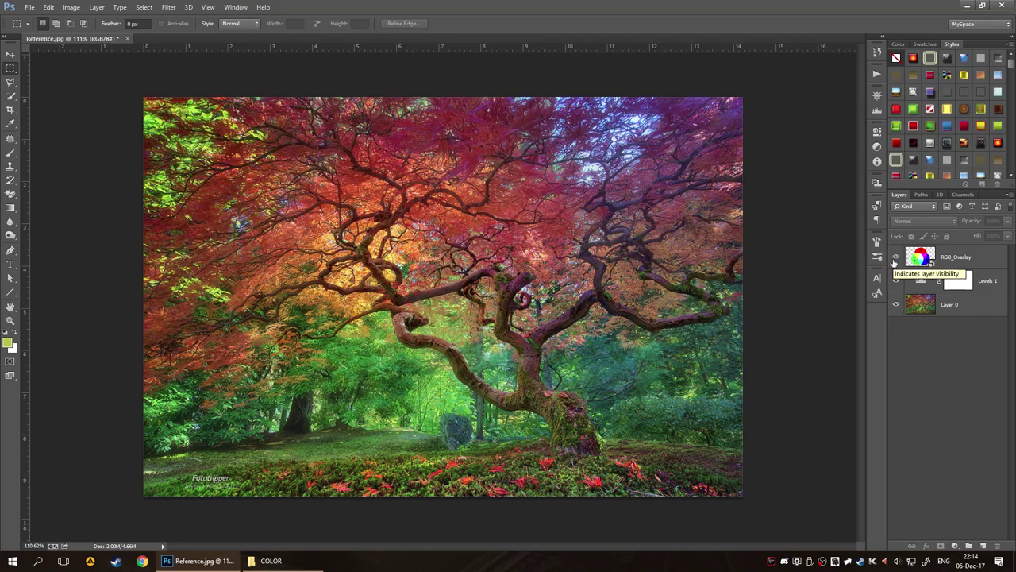
pyautogui.click(894, 258)
pyautogui.click(895, 259)
pyautogui.click(895, 259)
pyautogui.click(895, 259)
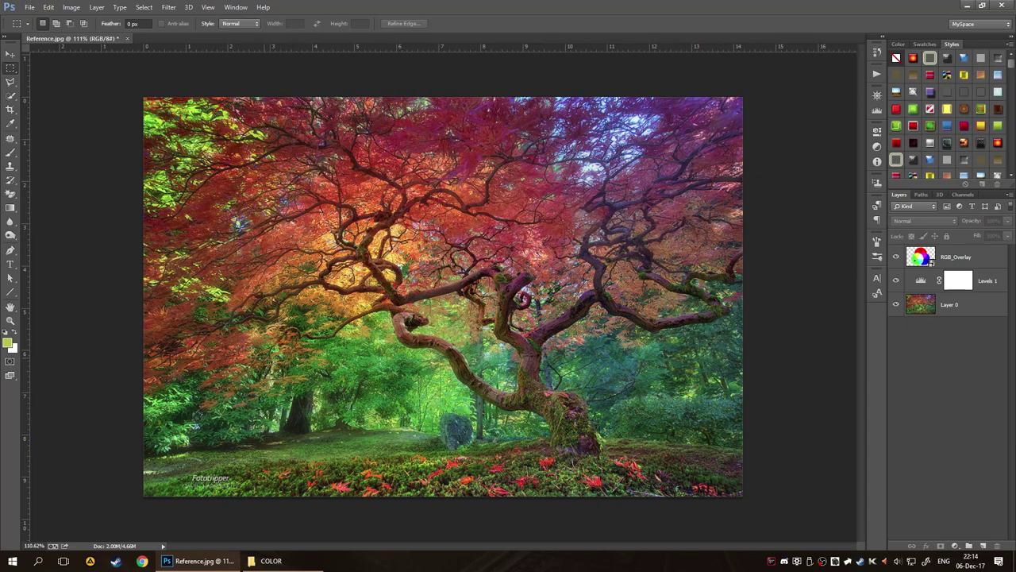
pyautogui.scroll(3, 401, 418)
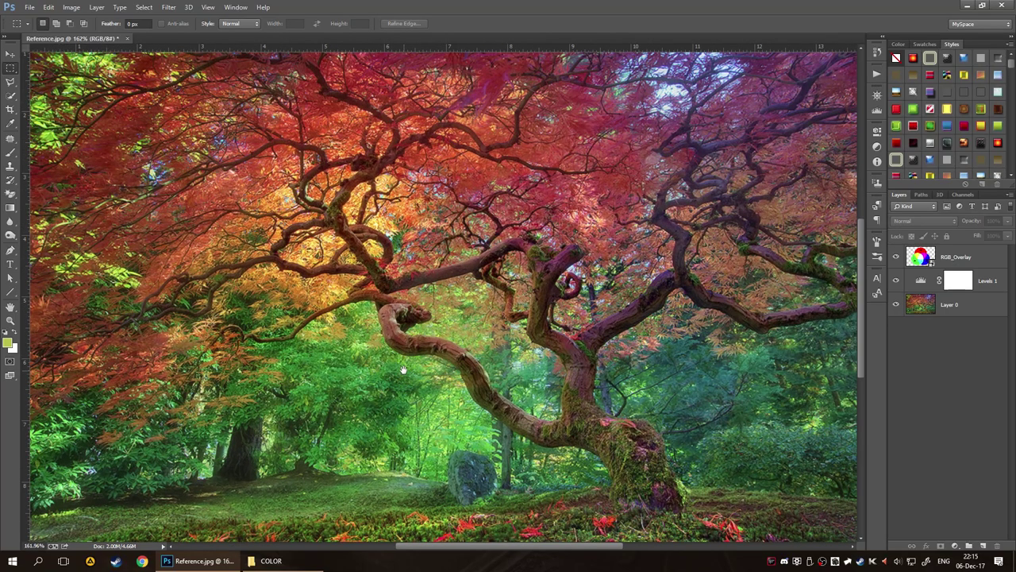
pyautogui.scroll(-3, 407, 347)
pyautogui.scroll(3, 537, 220)
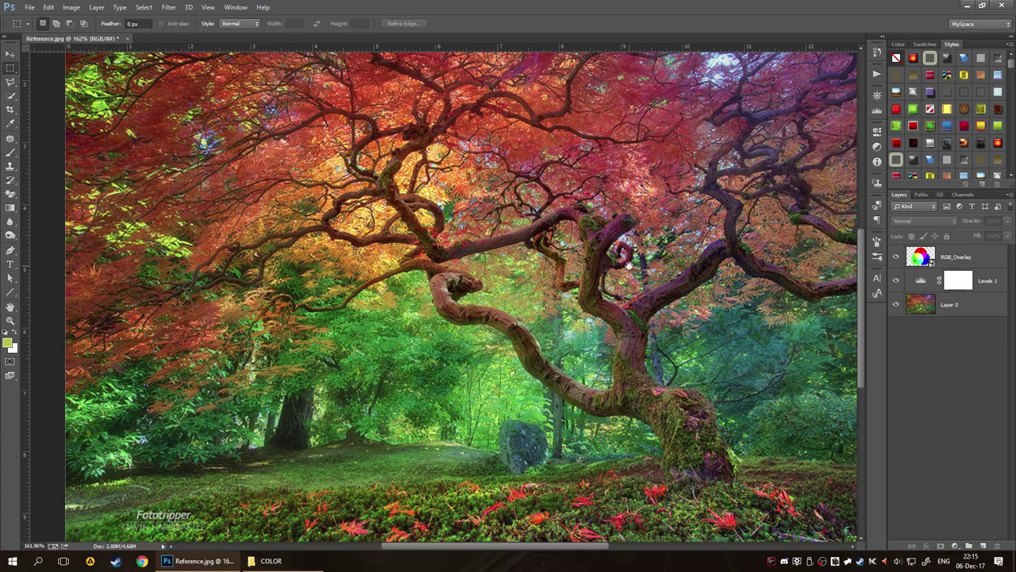
pyautogui.scroll(-3, 537, 301)
pyautogui.scroll(3, 536, 302)
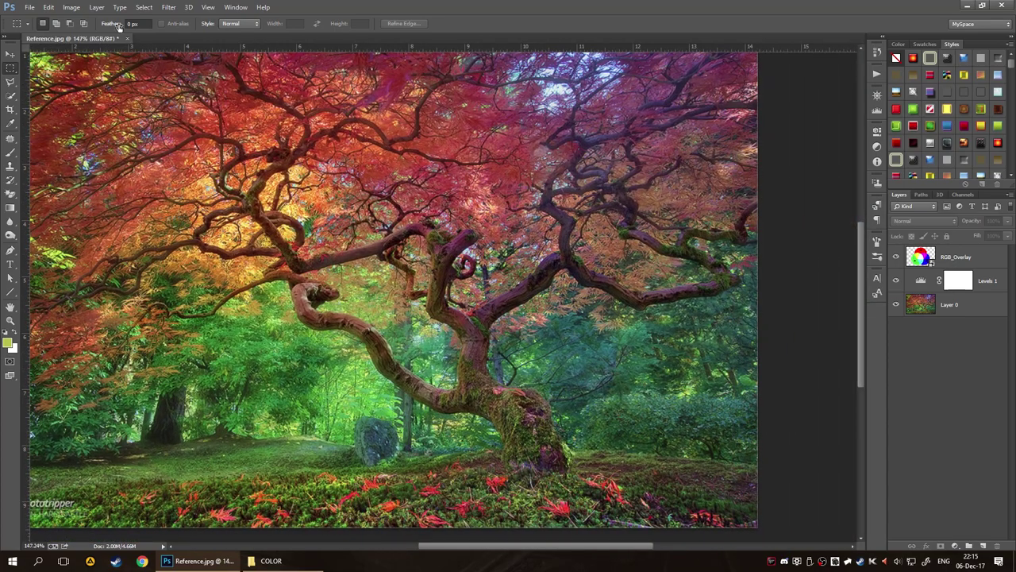
# Close Reference.jpg without saving and bring the COLOR folder window to the screen centre.
pyautogui.click(128, 38)
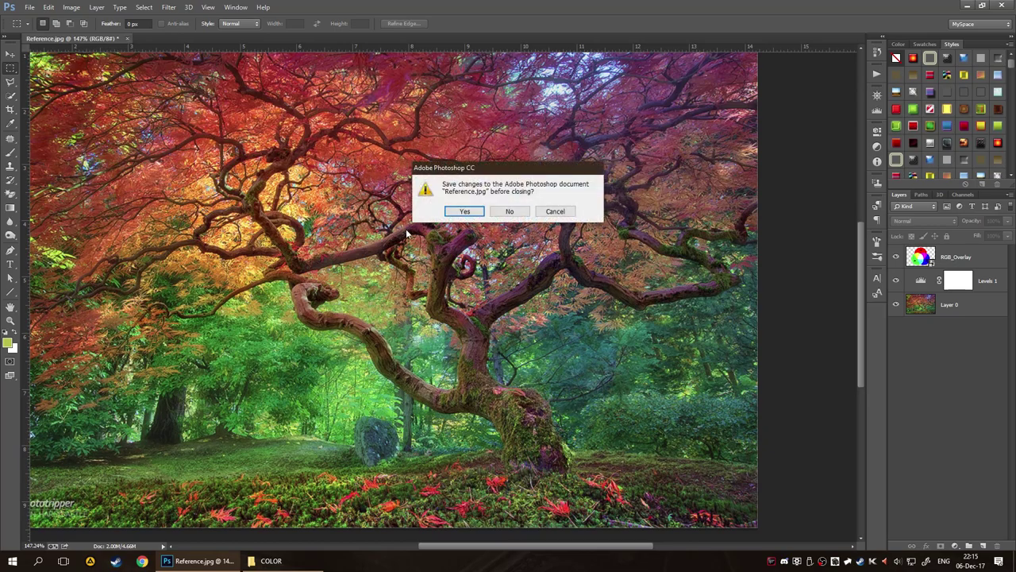
pyautogui.click(517, 210)
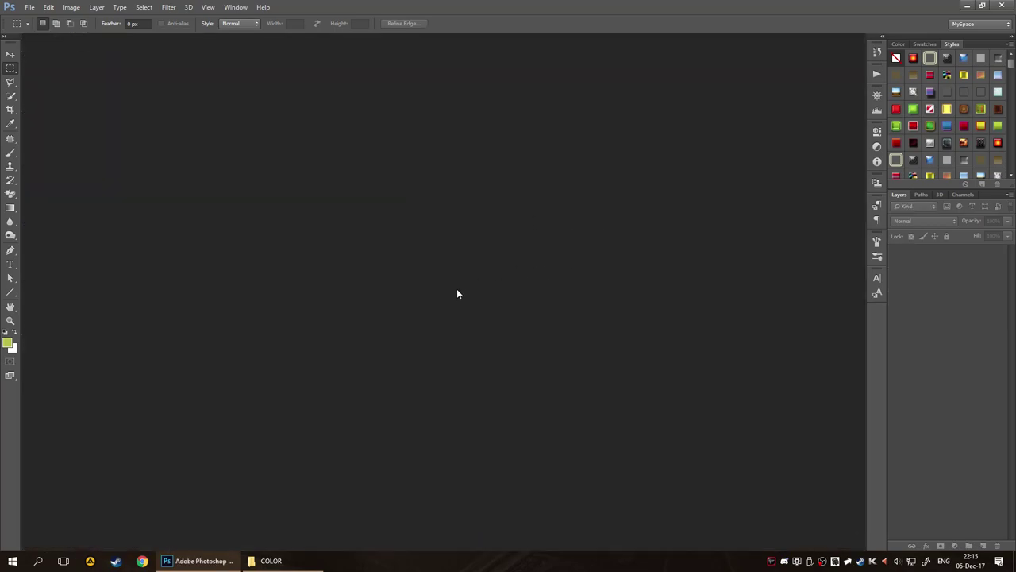
pyautogui.click(301, 557)
pyautogui.moveTo(768, 77); pyautogui.dragTo(455, 72)
# Open the MAPS folder inside test and select the Albedo.jpg example image.
pyautogui.hotkey('alt', 'Up')
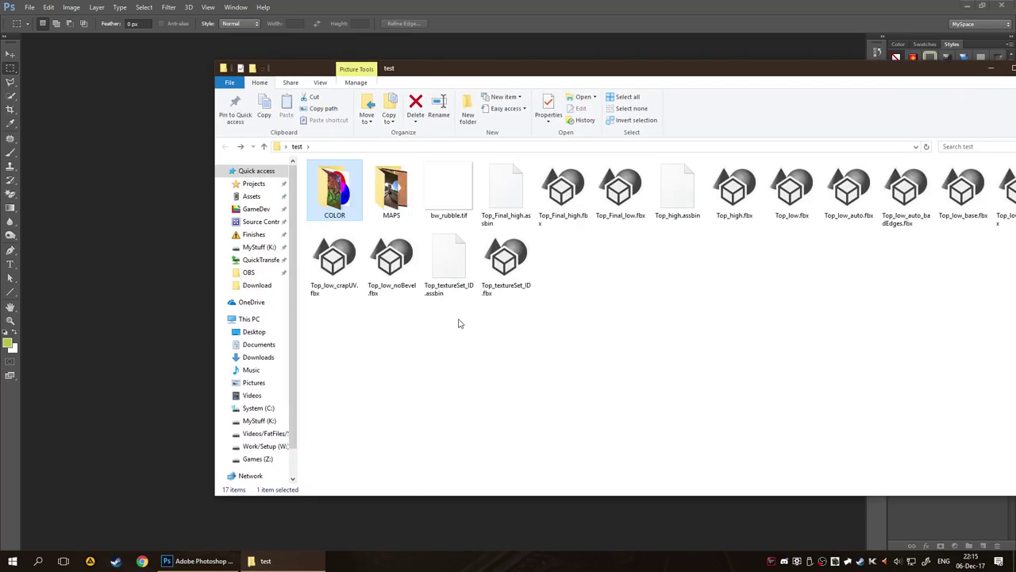
pyautogui.doubleClick(391, 188)
pyautogui.moveTo(595, 68); pyautogui.dragTo(619, 44)
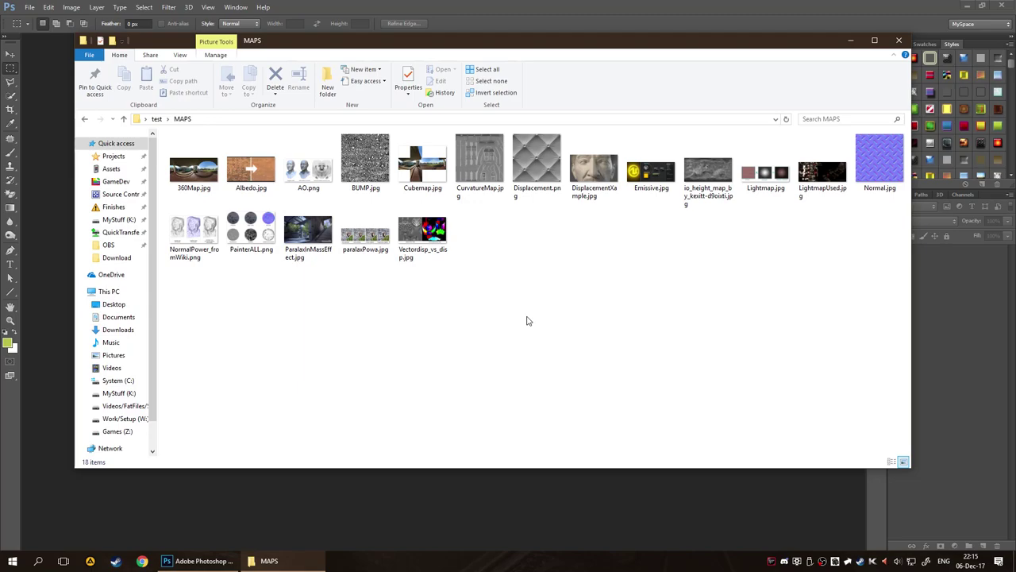
pyautogui.click(235, 187)
# View Albedo.jpg in Windows Photos, switching between Photoshop and the MAPS folder.
pyautogui.doubleClick(236, 187)
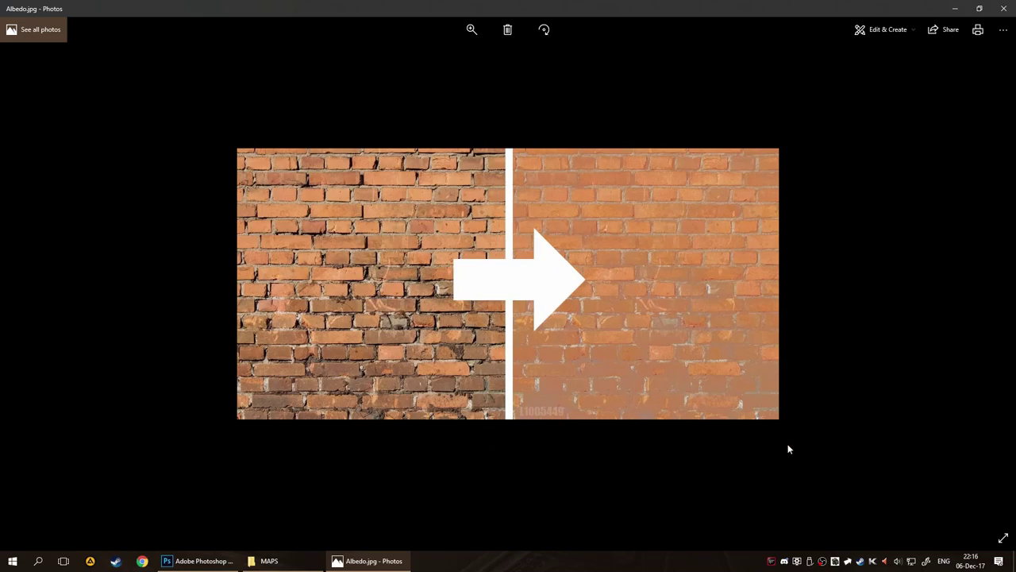
pyautogui.click(214, 559)
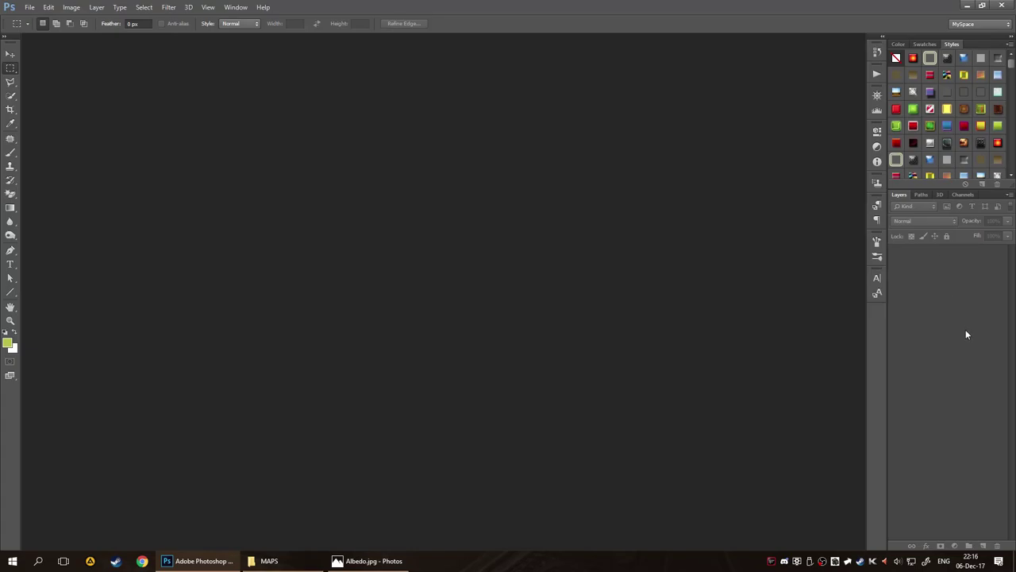
pyautogui.click(386, 562)
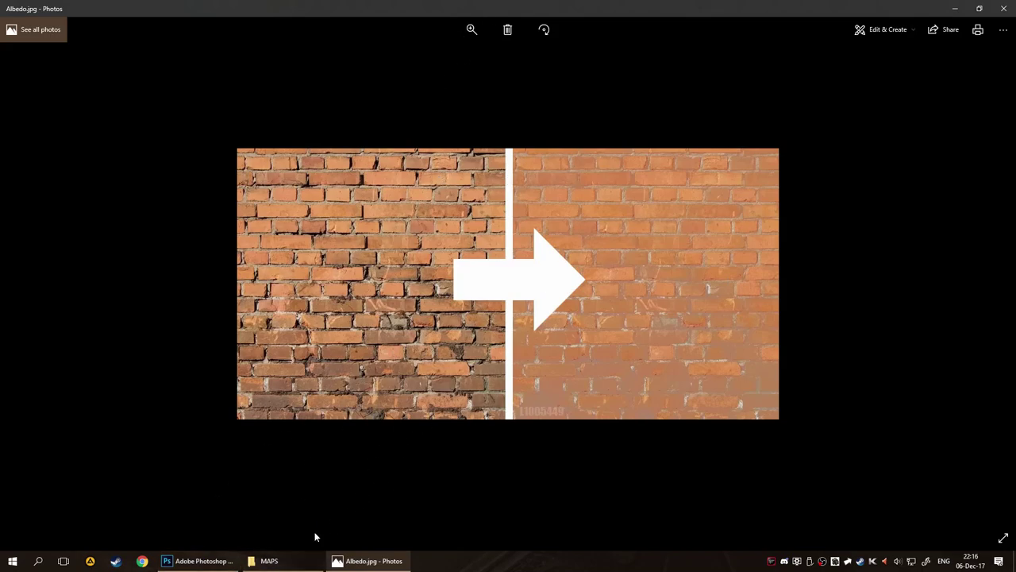
pyautogui.click(310, 561)
# Open Albedo.jpg in Photoshop and convert its Background into Layer 0.
pyautogui.moveTo(251, 171); pyautogui.dragTo(266, 329)
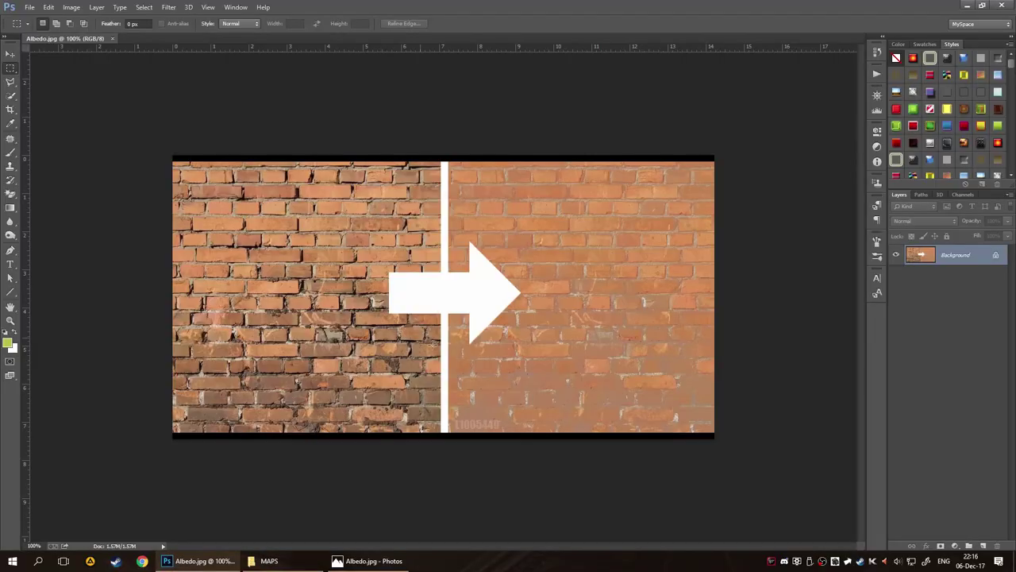
pyautogui.doubleClick(976, 256)
pyautogui.click(595, 180)
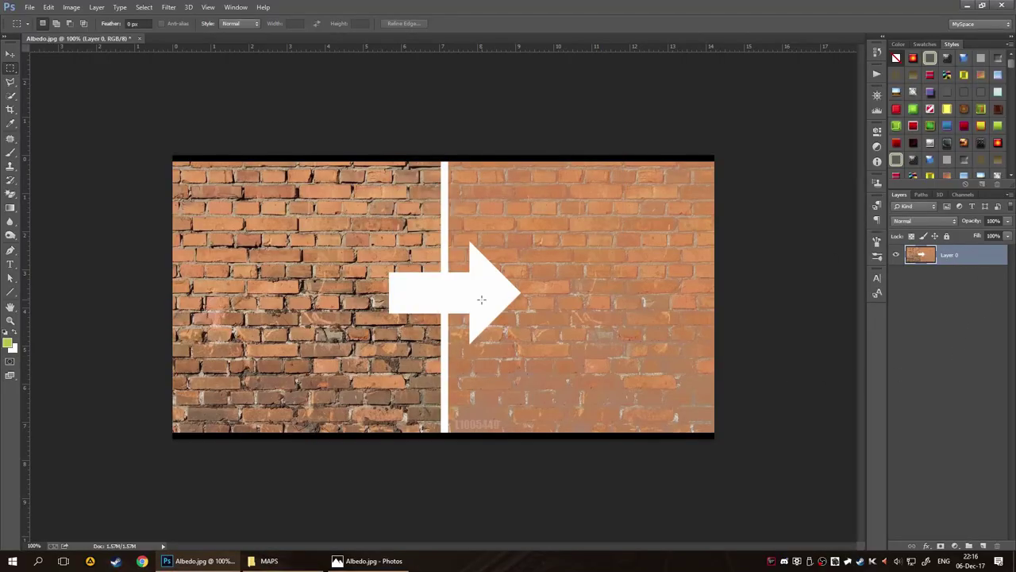
pyautogui.scroll(1, 580, 301)
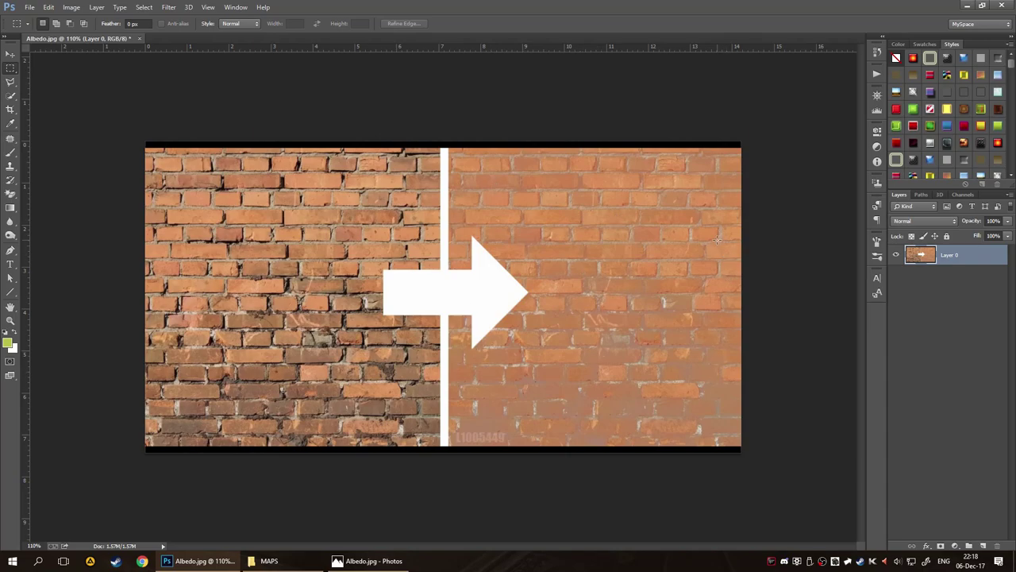
pyautogui.click(962, 195)
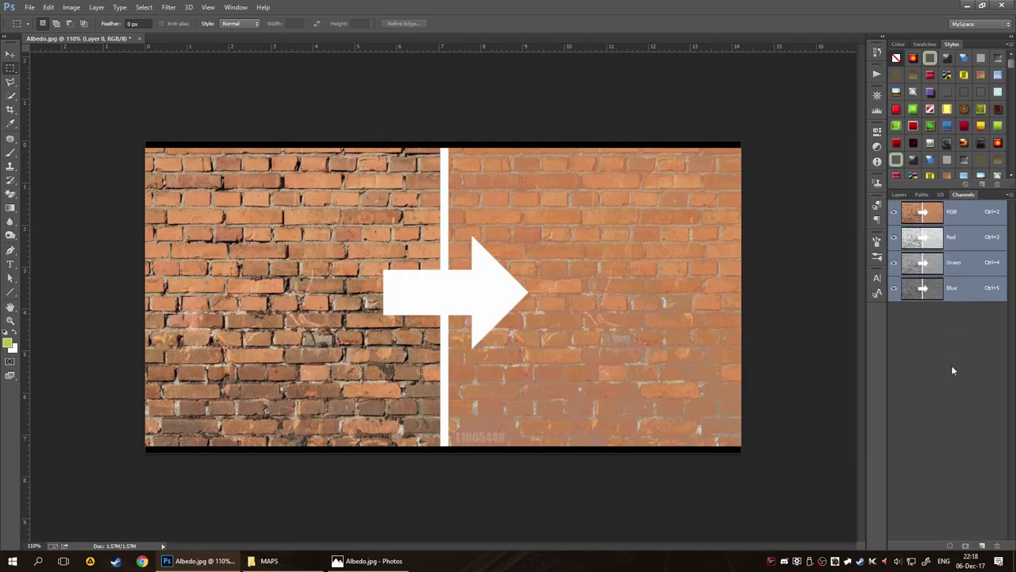
pyautogui.click(939, 247)
pyautogui.click(948, 262)
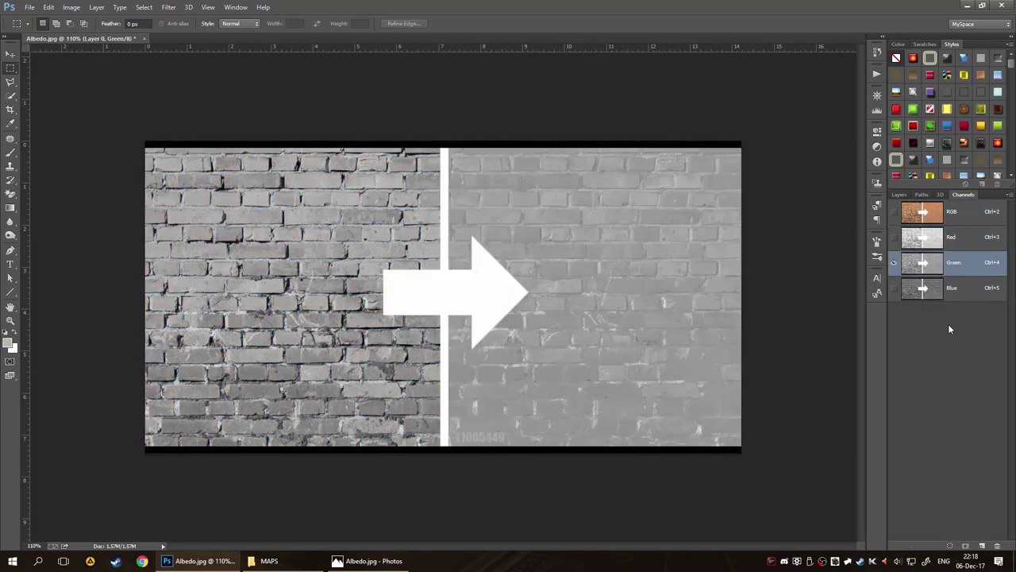
pyautogui.click(961, 290)
pyautogui.click(964, 238)
pyautogui.click(964, 262)
pyautogui.click(959, 294)
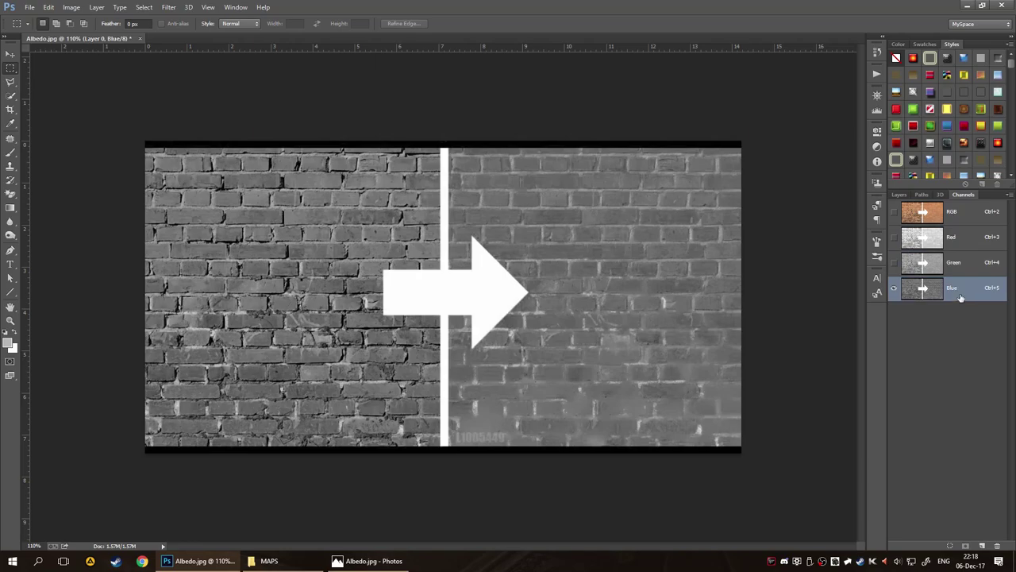
pyautogui.click(970, 240)
pyautogui.click(967, 263)
pyautogui.click(964, 294)
pyautogui.click(964, 242)
pyautogui.click(952, 289)
pyautogui.click(967, 270)
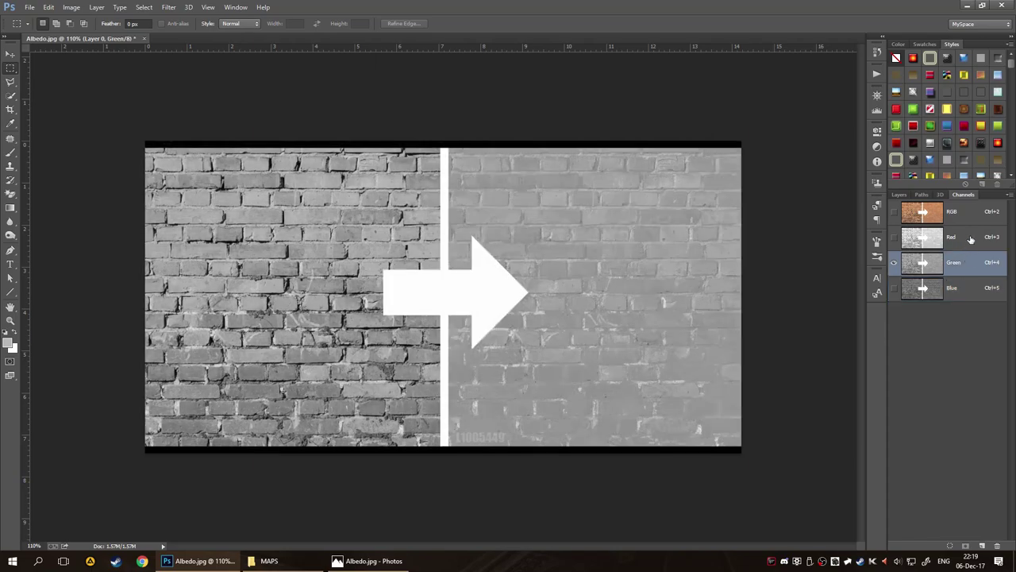
pyautogui.click(971, 240)
pyautogui.click(967, 269)
pyautogui.click(964, 288)
pyautogui.click(971, 239)
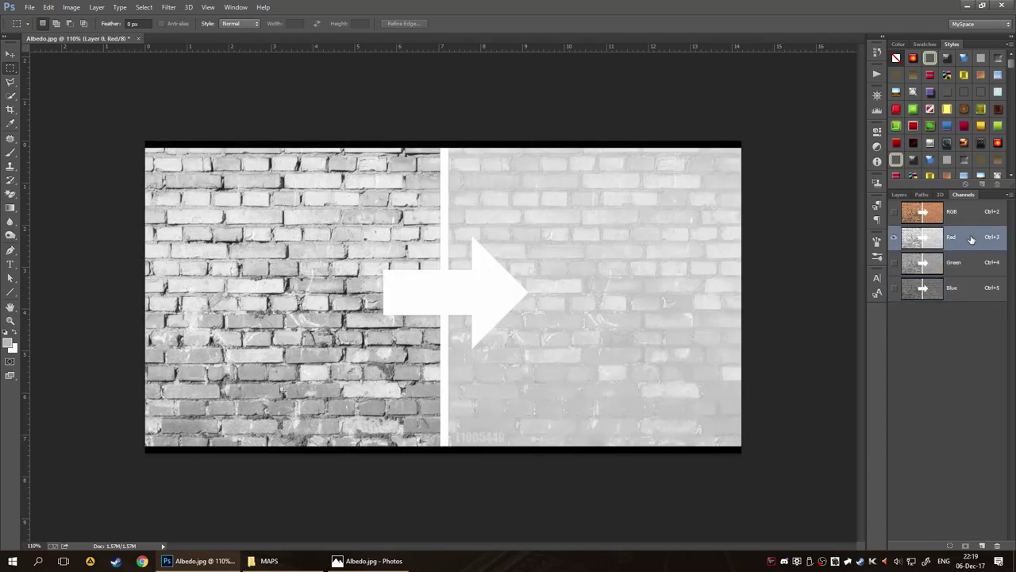
pyautogui.click(975, 212)
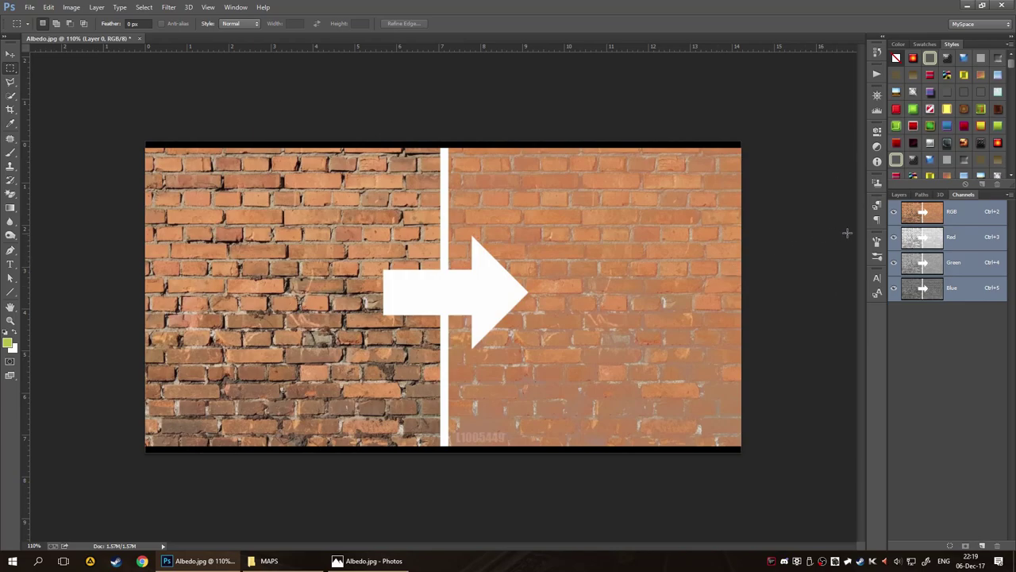
pyautogui.click(901, 196)
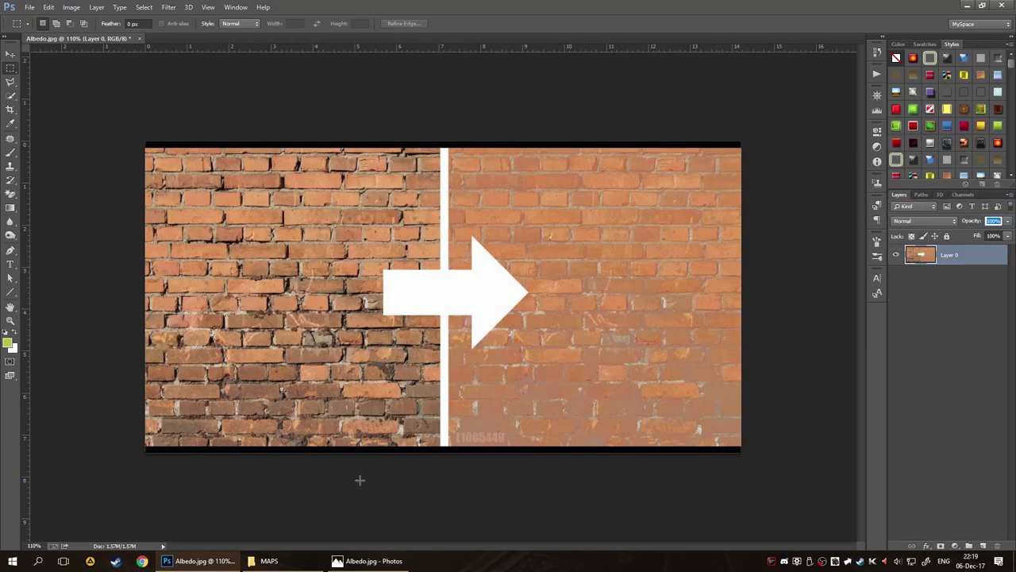
pyautogui.click(266, 561)
# Place io_height_map from Explorer onto the albedo canvas as a new layer above Layer 0.
pyautogui.click(349, 295)
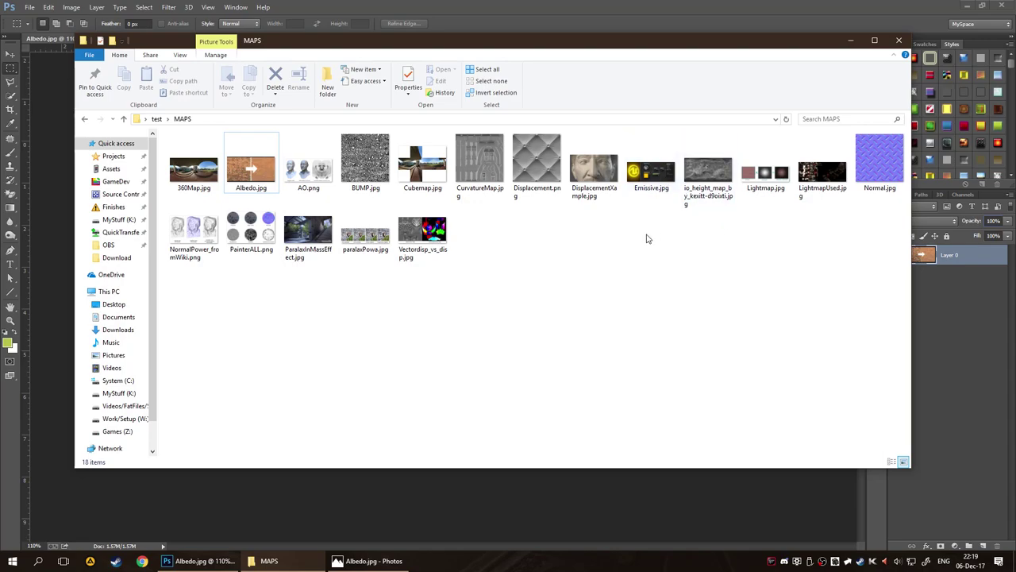
pyautogui.moveTo(522, 52); pyautogui.dragTo(476, 246)
pyautogui.moveTo(664, 355); pyautogui.dragTo(547, 262)
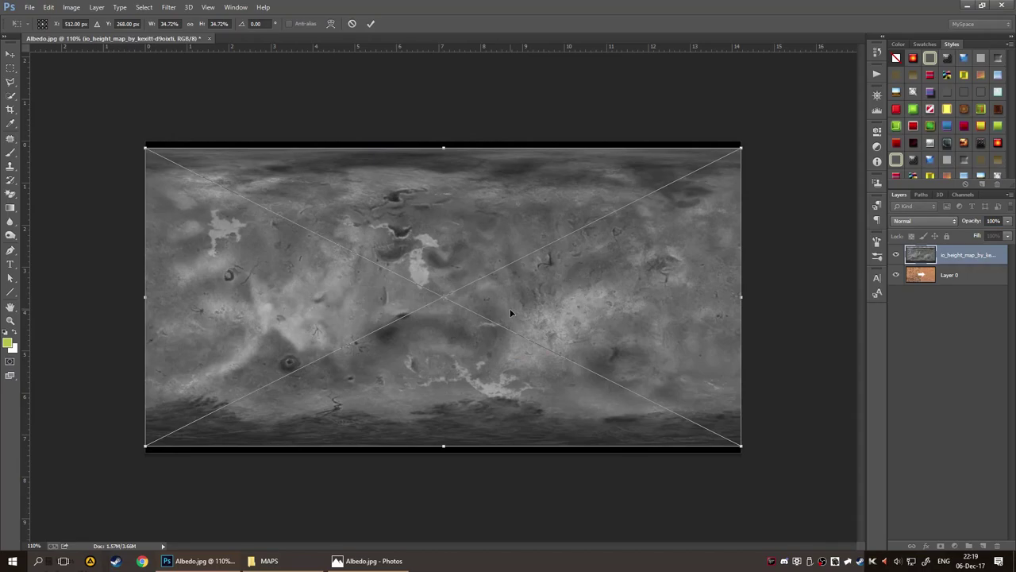
pyautogui.press('Return')
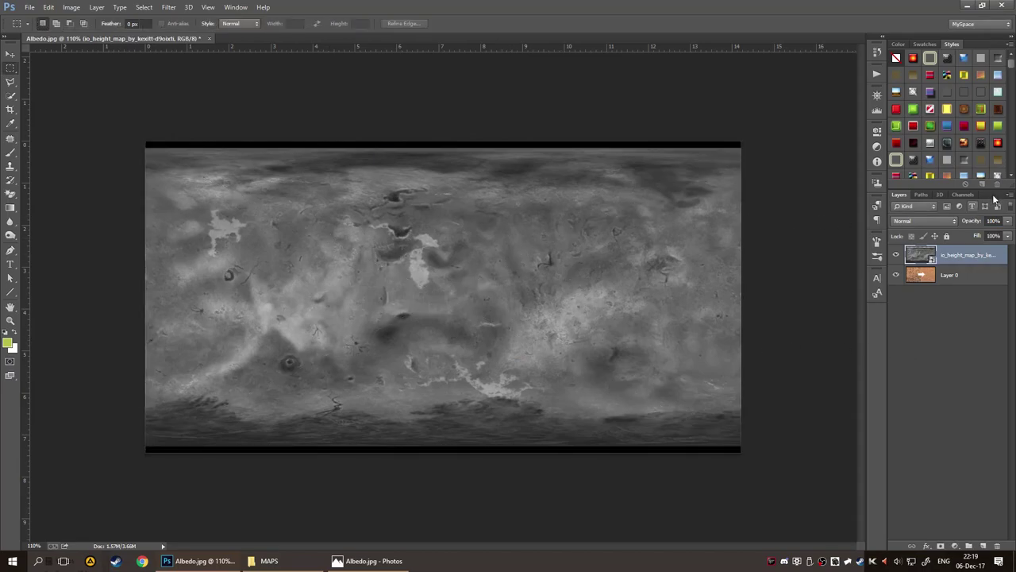
# In the Channels panel, hide Red and Blue to inspect the height map's Green channel.
pyautogui.click(965, 195)
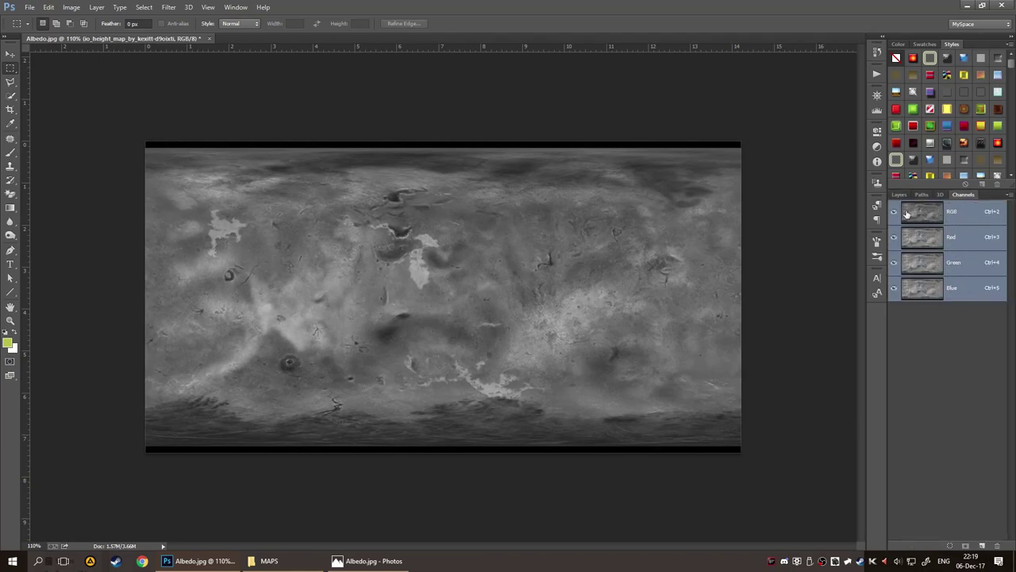
pyautogui.click(894, 236)
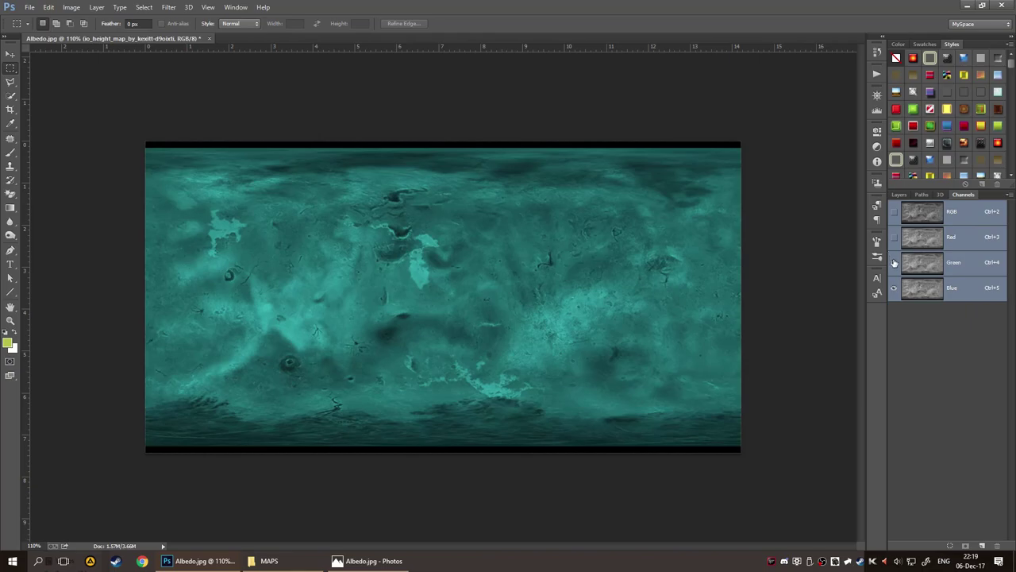
pyautogui.click(893, 262)
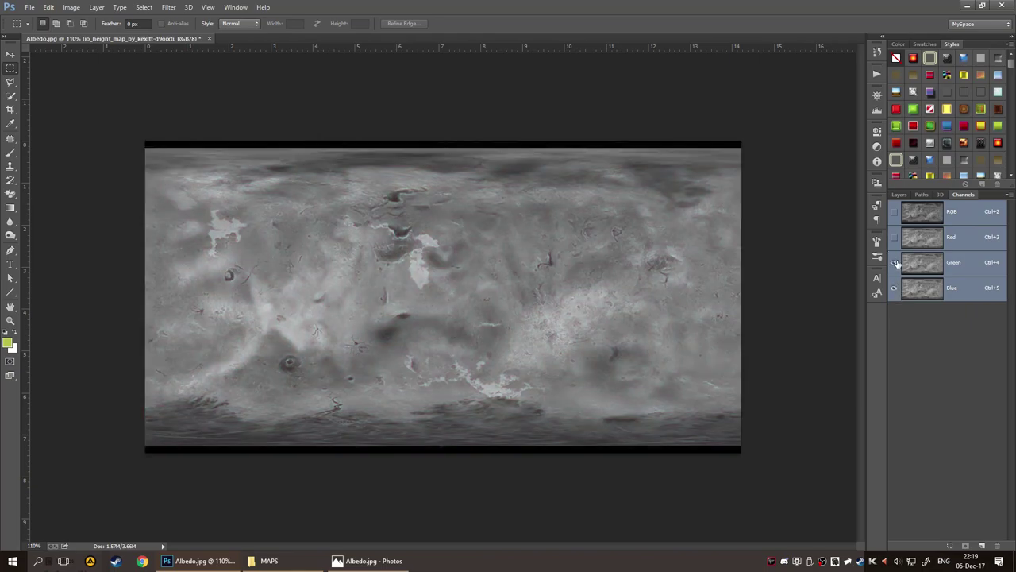
pyautogui.click(894, 262)
pyautogui.click(894, 289)
pyautogui.click(924, 263)
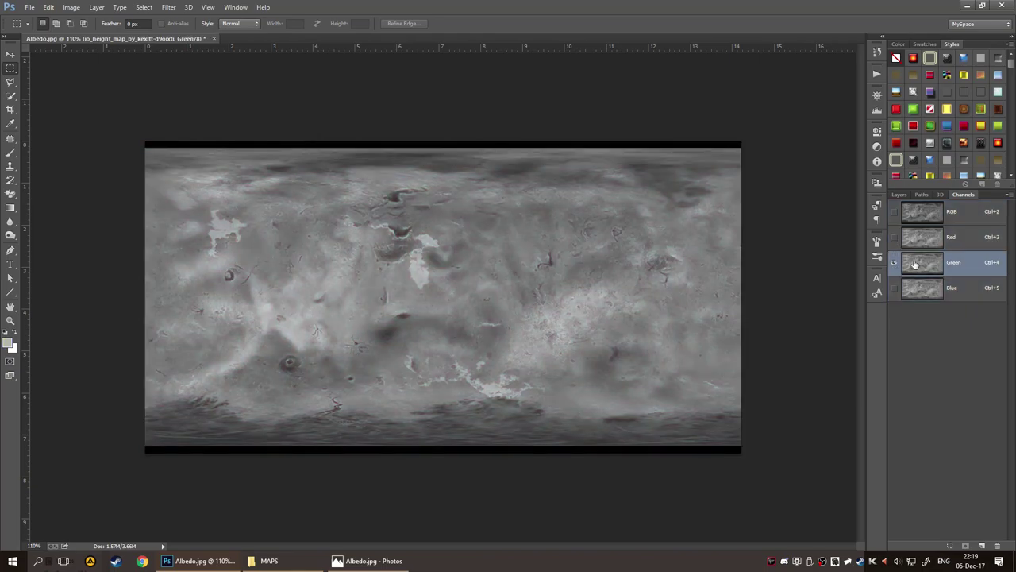
pyautogui.click(894, 236)
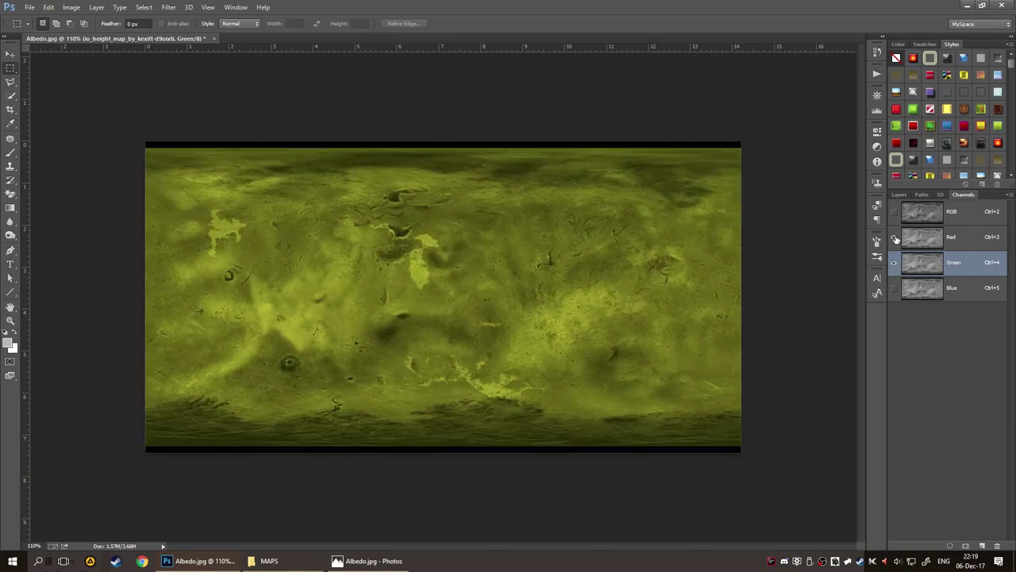
pyautogui.click(894, 236)
pyautogui.click(901, 287)
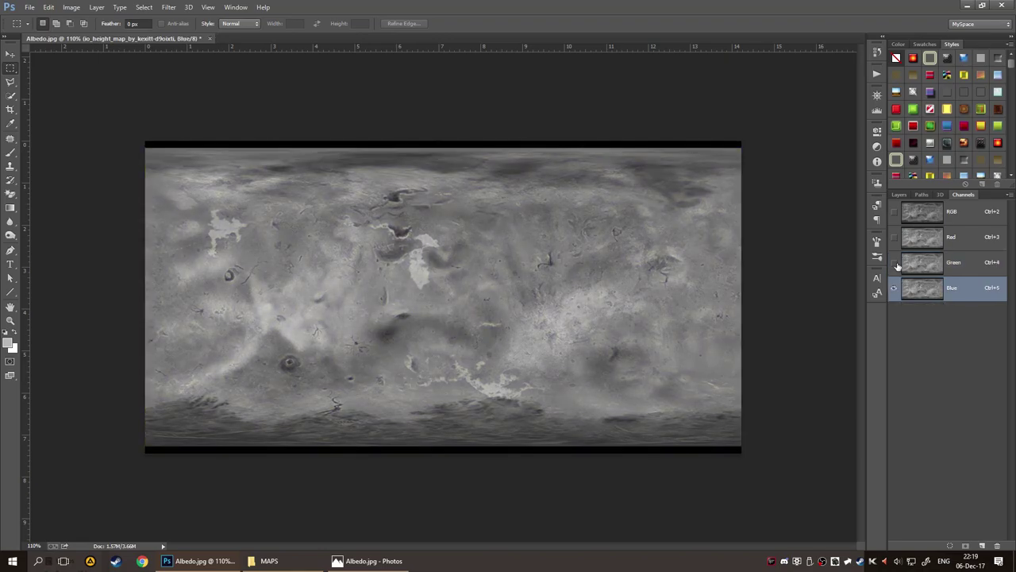
# Isolate the Blue and Red channels in turn, then restore all channels and the RGB composite.
pyautogui.click(894, 262)
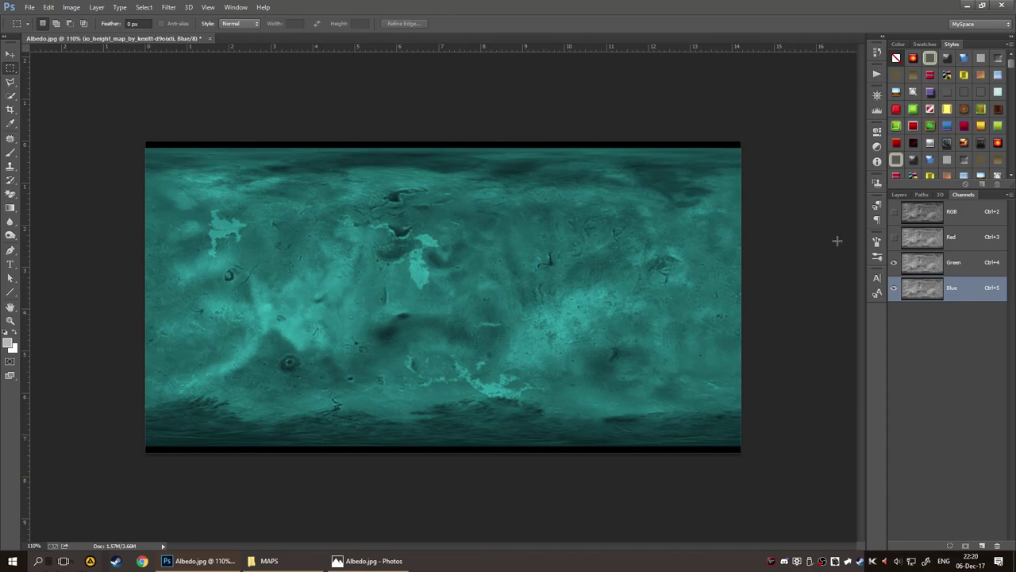
pyautogui.click(893, 286)
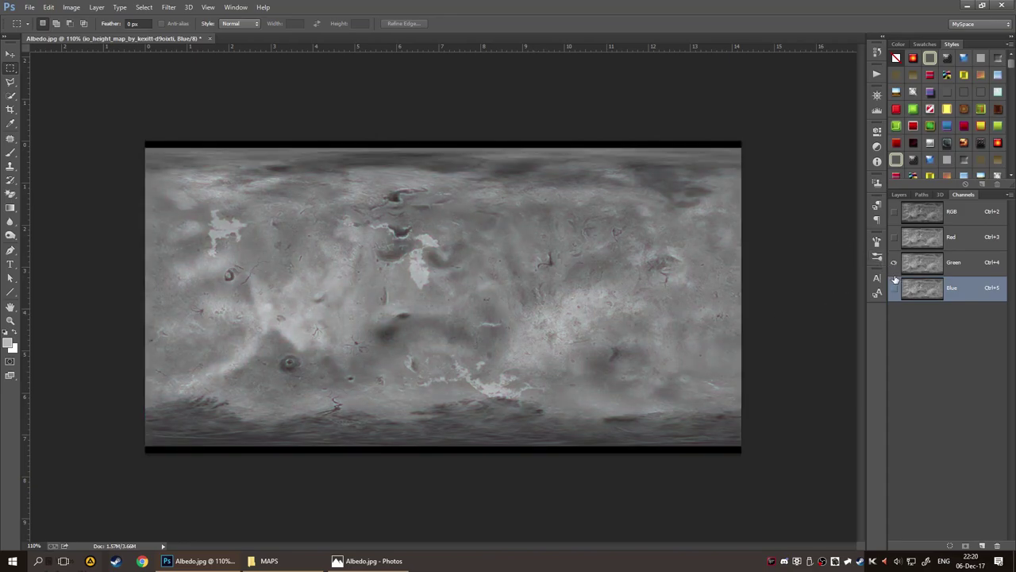
pyautogui.click(894, 287)
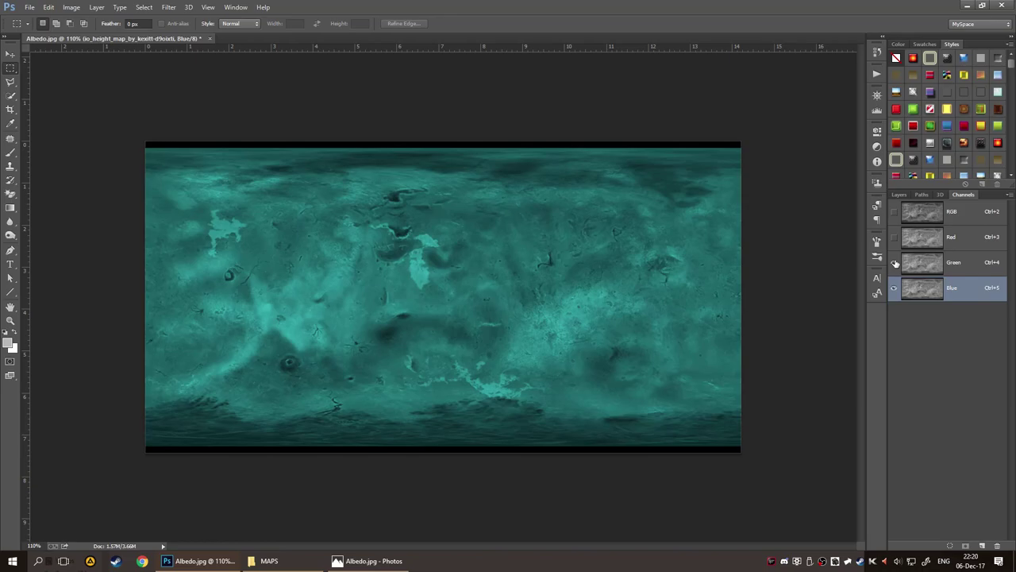
pyautogui.click(894, 264)
pyautogui.click(894, 237)
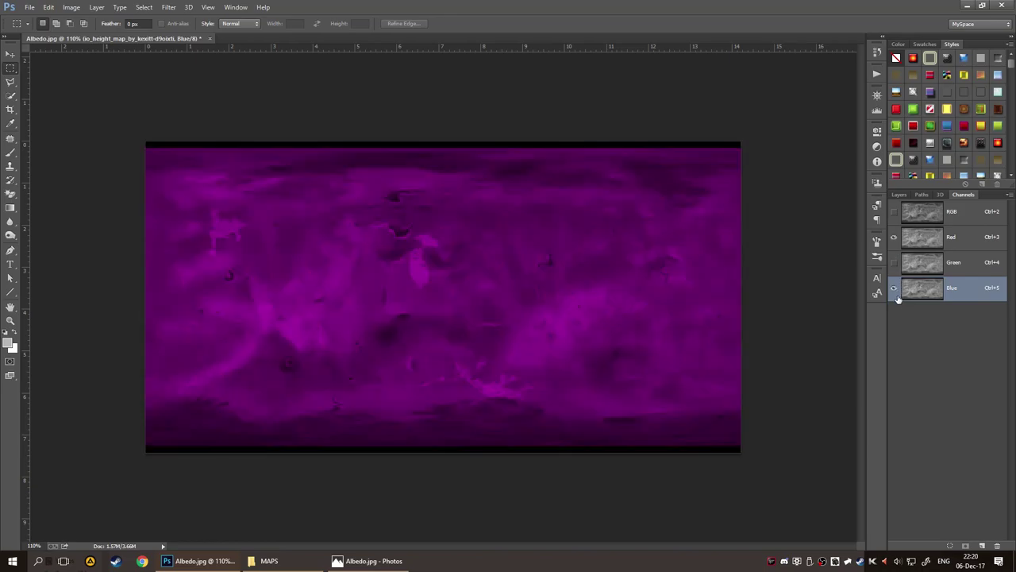
pyautogui.click(895, 287)
pyautogui.click(894, 212)
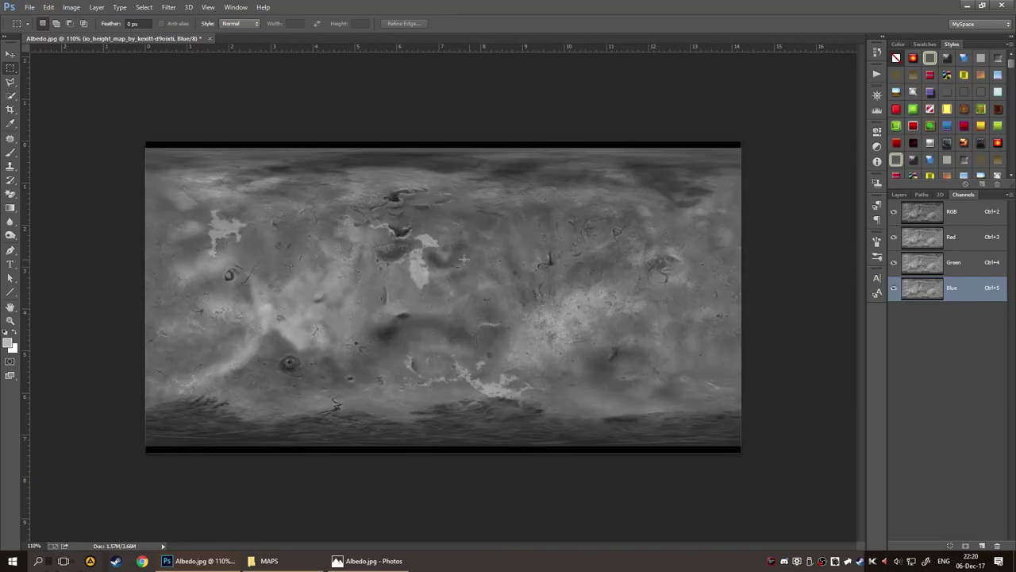
pyautogui.click(954, 216)
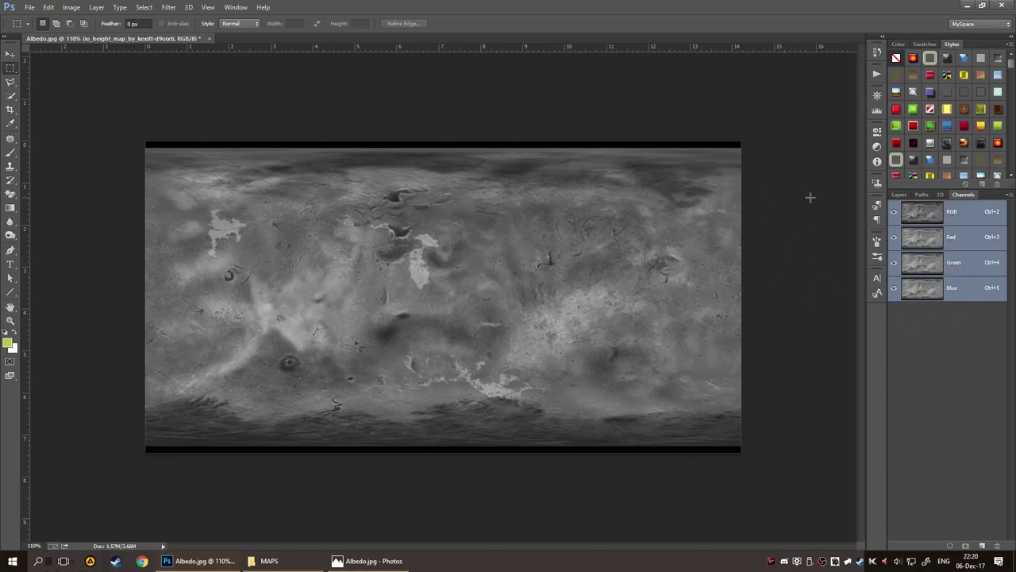
# Return to the Layers panel and zoom to view the whole height map layer above Layer 0.
pyautogui.click(898, 194)
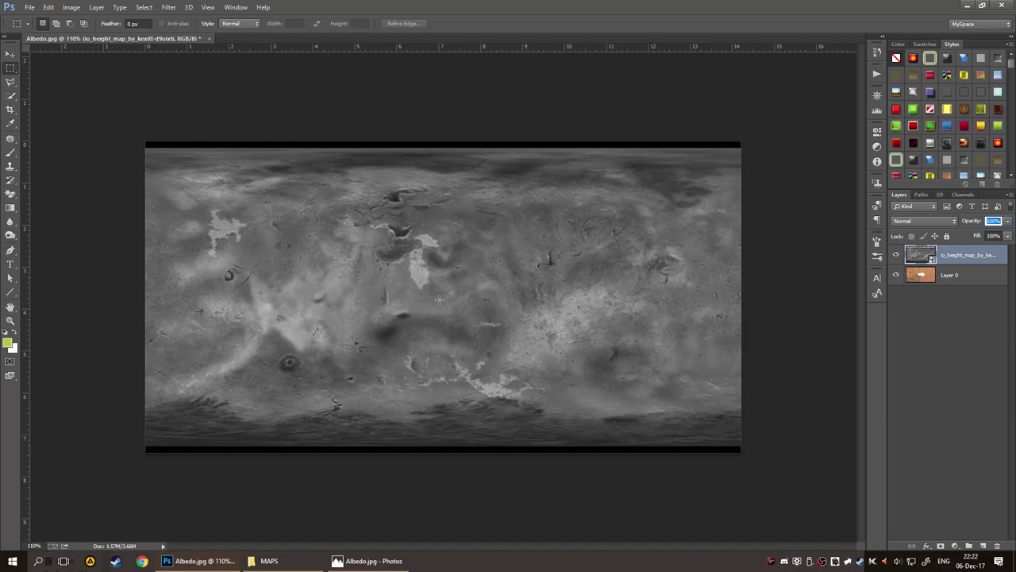
pyautogui.scroll(2, 428, 316)
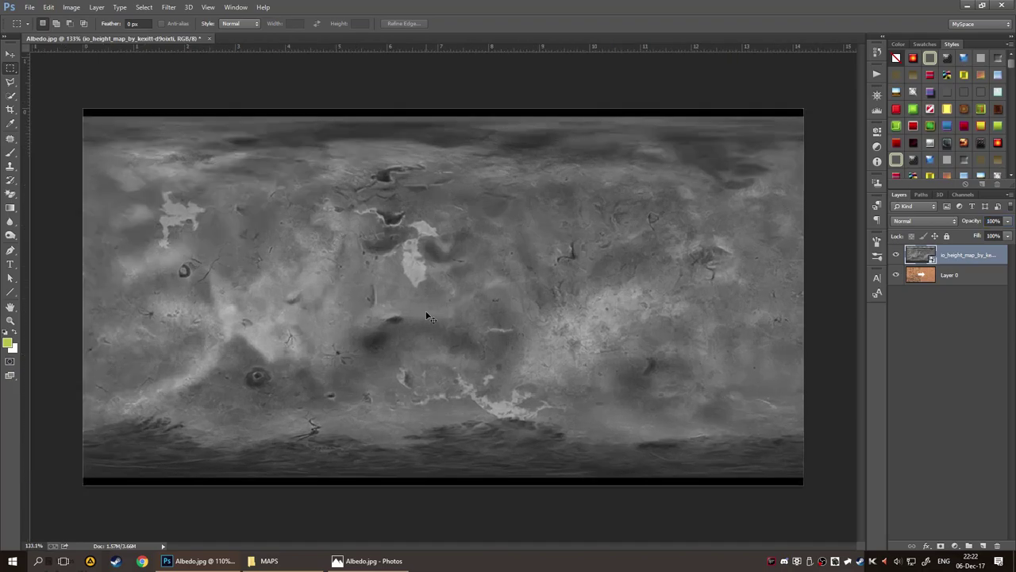
pyautogui.scroll(8, 429, 316)
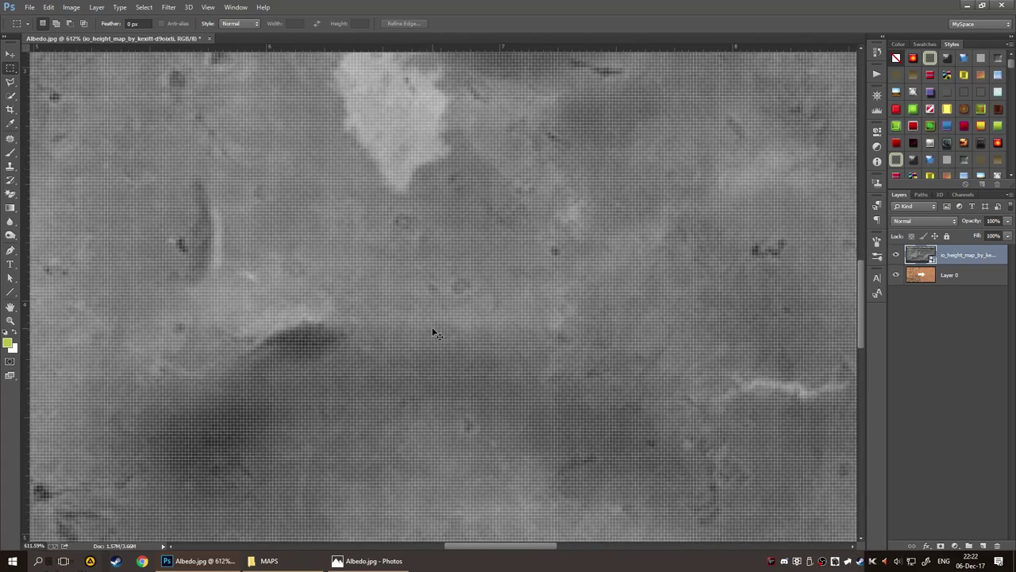
pyautogui.scroll(-7, 435, 333)
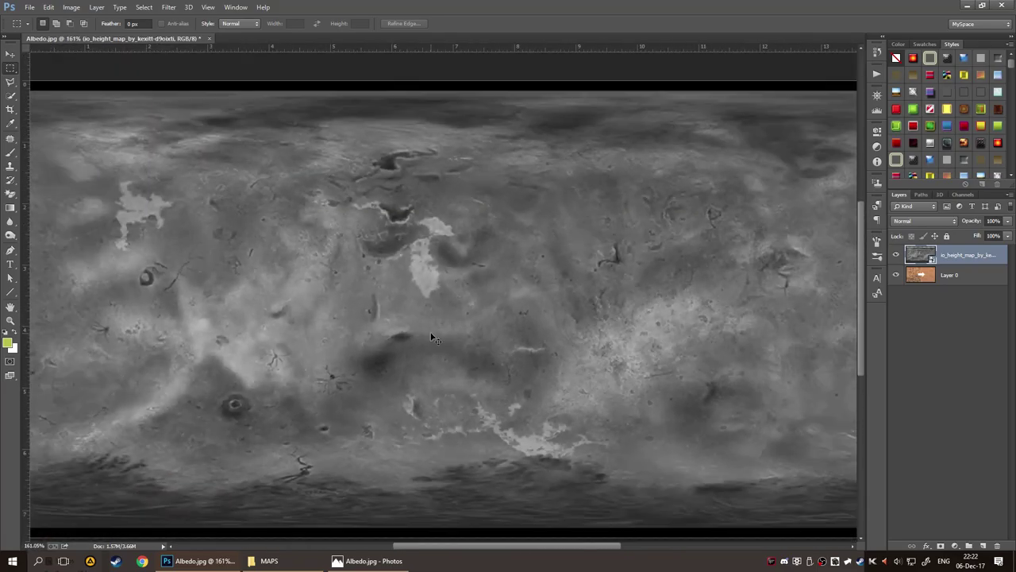
pyautogui.scroll(-2, 435, 339)
pyautogui.scroll(2, 404, 277)
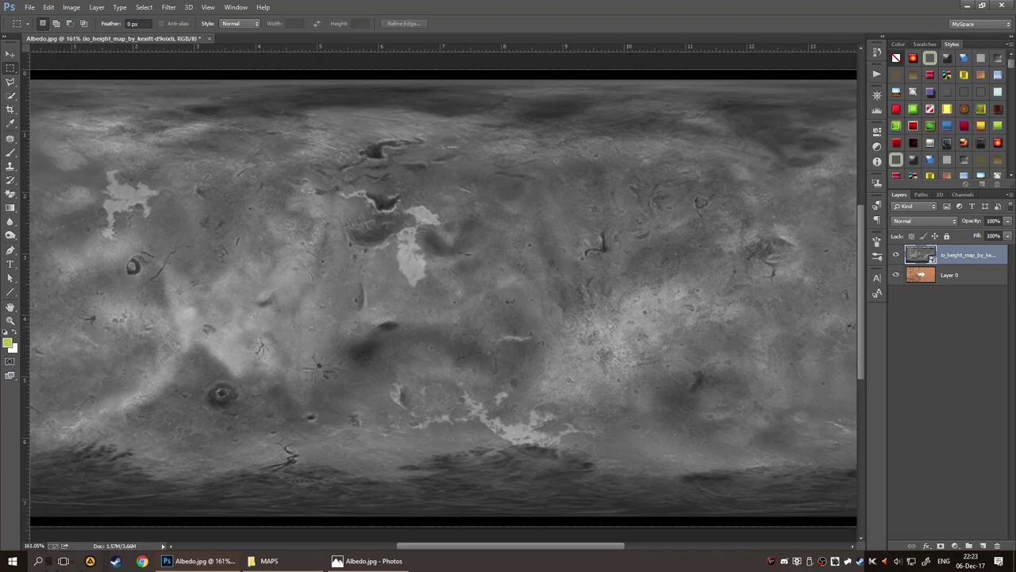
# Place BUMP.jpg from the MAPS folder as a new layer centred above the height map.
pyautogui.click(269, 560)
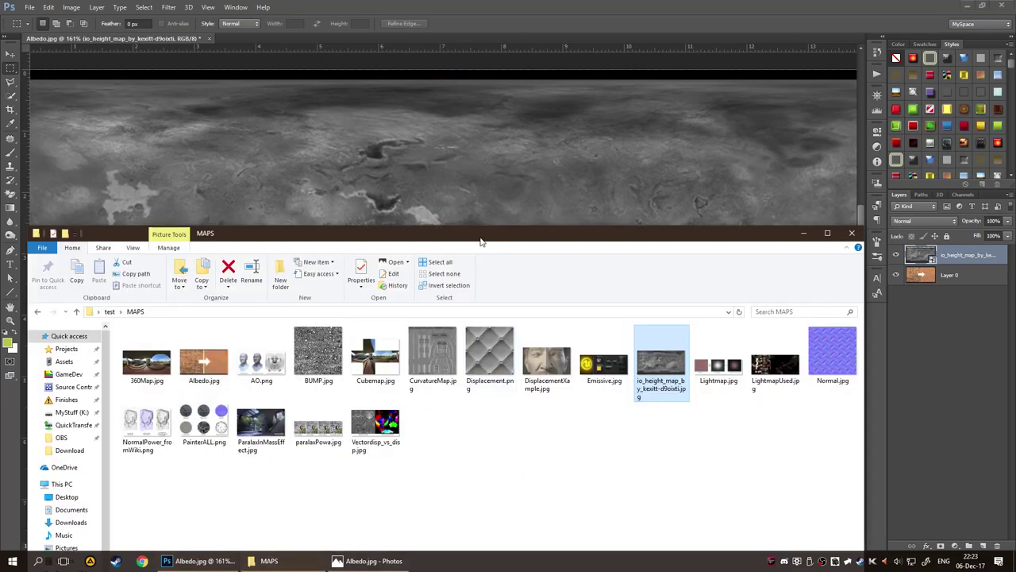
pyautogui.moveTo(481, 238); pyautogui.dragTo(480, 189)
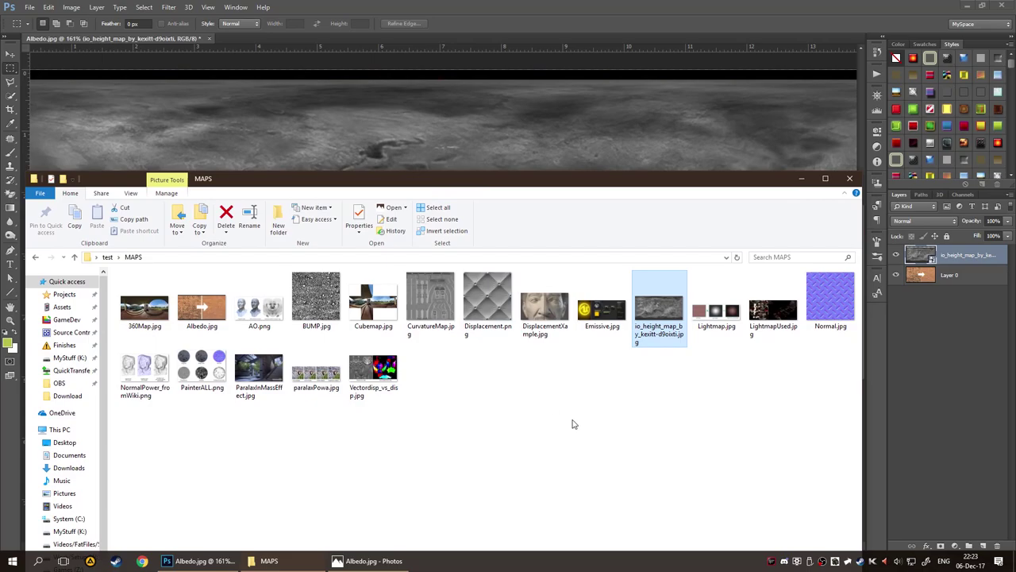
pyautogui.moveTo(320, 298); pyautogui.dragTo(331, 144)
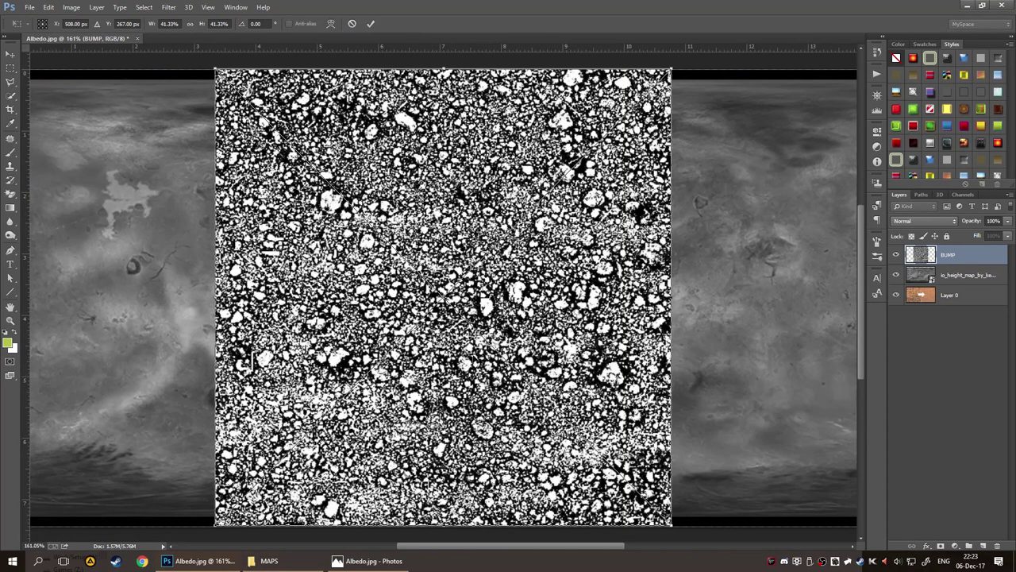
pyautogui.press('Return')
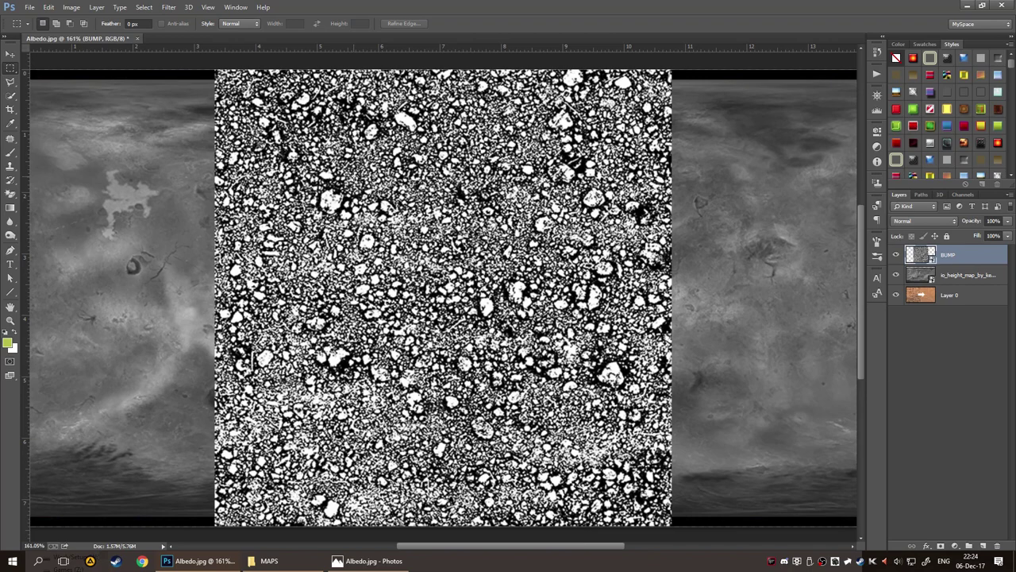
# Show only Layer 0, set Large Thumbnails in the Layers panel, and close the Albedo.jpg viewer.
pyautogui.keyDown('alt'); pyautogui.click(894, 298); pyautogui.keyUp('alt')
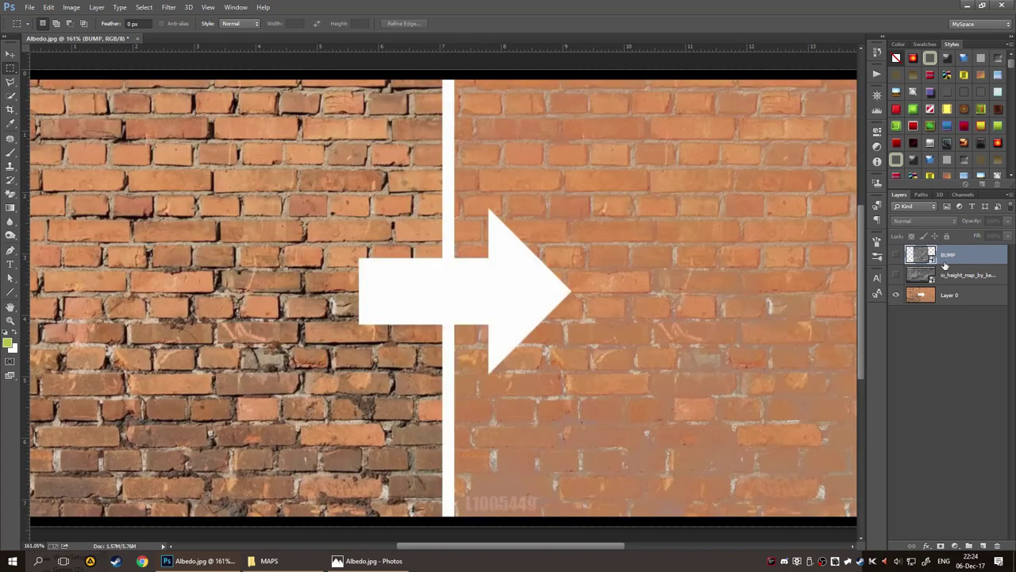
pyautogui.rightClick(954, 376)
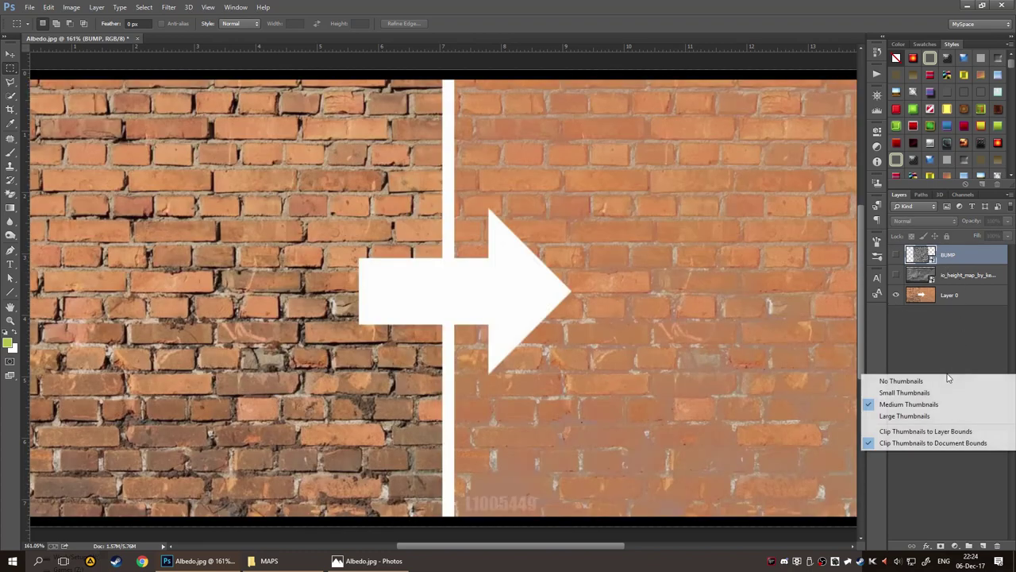
pyautogui.click(934, 419)
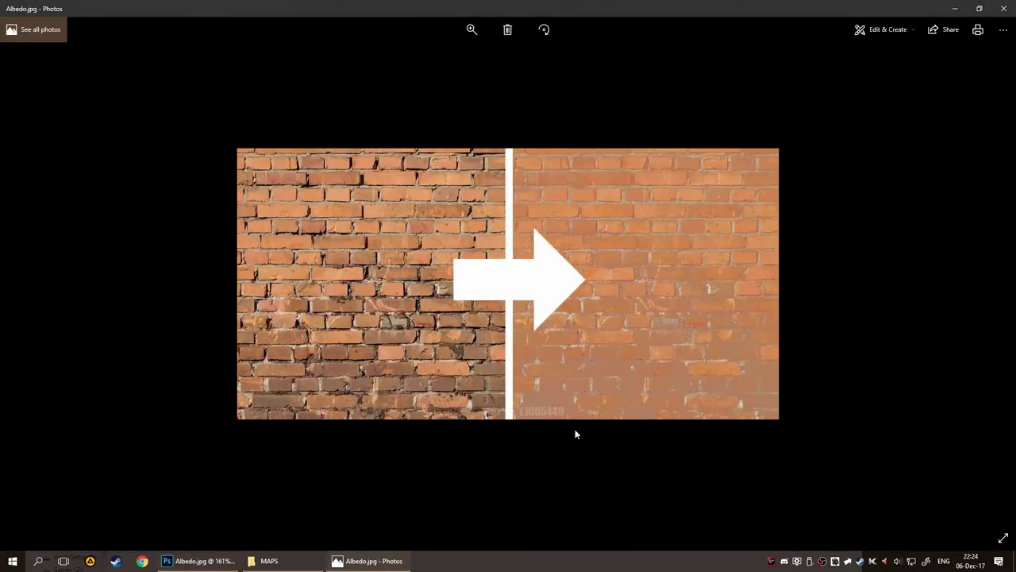
pyautogui.click(1003, 8)
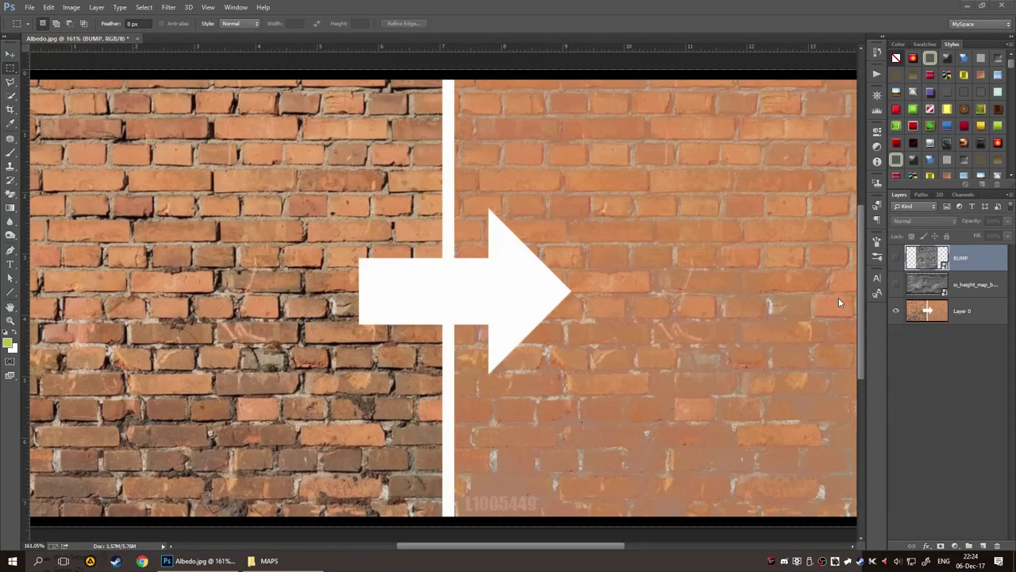
# Alt-click the BUMP layer's eye so only the black-and-white bump texture shows.
pyautogui.keyDown('alt'); pyautogui.click(896, 257); pyautogui.keyUp('alt')
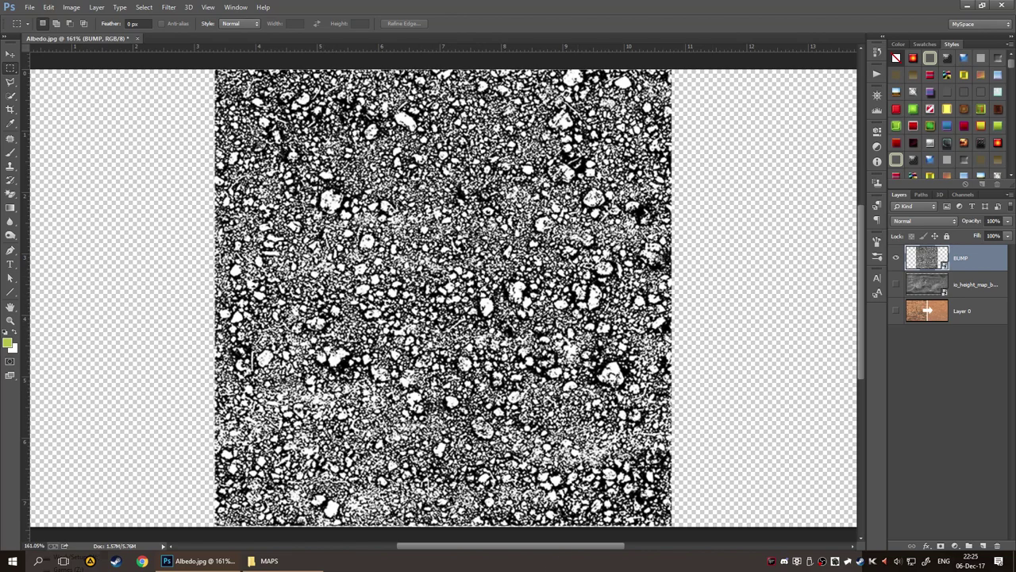
# Open Displacement.png from the MAPS folder in Windows Photos.
pyautogui.click(262, 560)
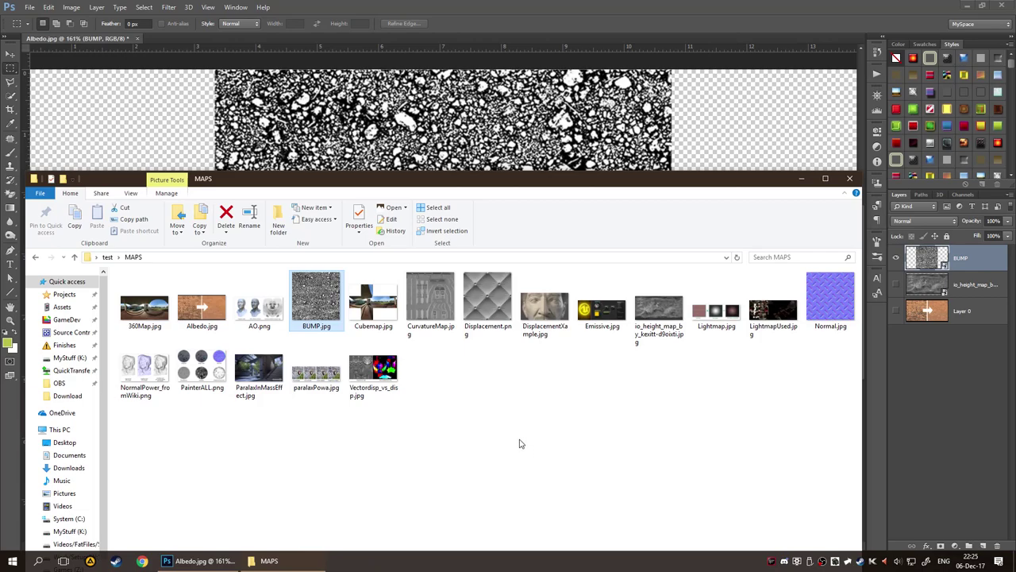
pyautogui.doubleClick(479, 309)
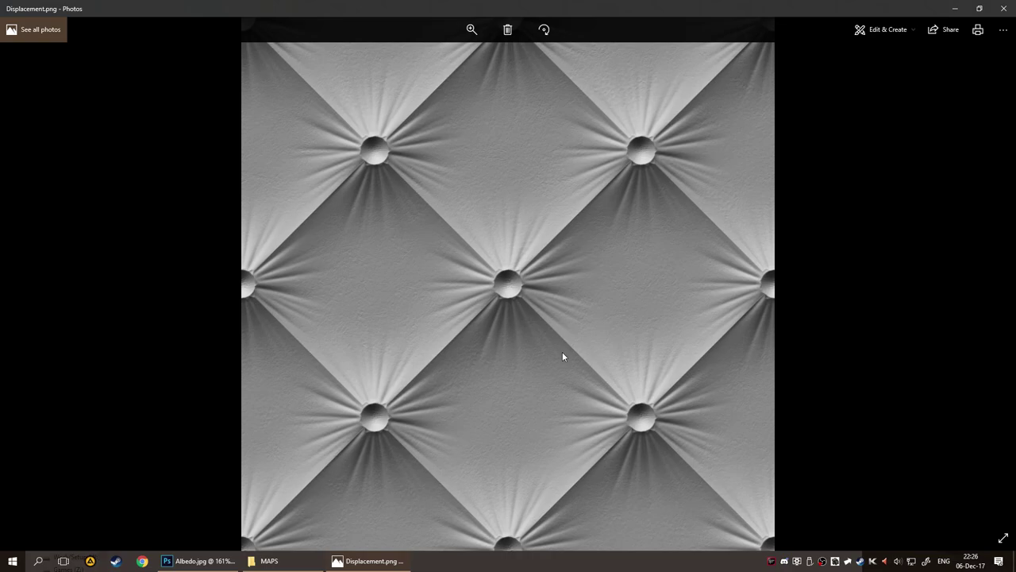
# Advance Photos to the next image, DisplacementXample.jpg, the basemesh-versus-displacement face comparison.
pyautogui.press('Right')
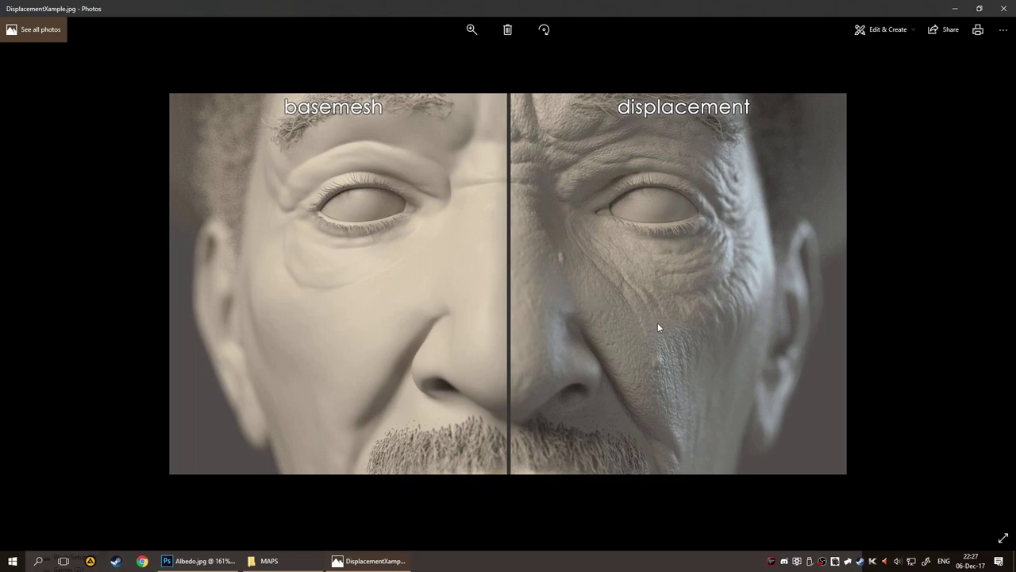
pyautogui.press('Right')
pyautogui.press('Left')
pyautogui.scroll(10, 666, 328)
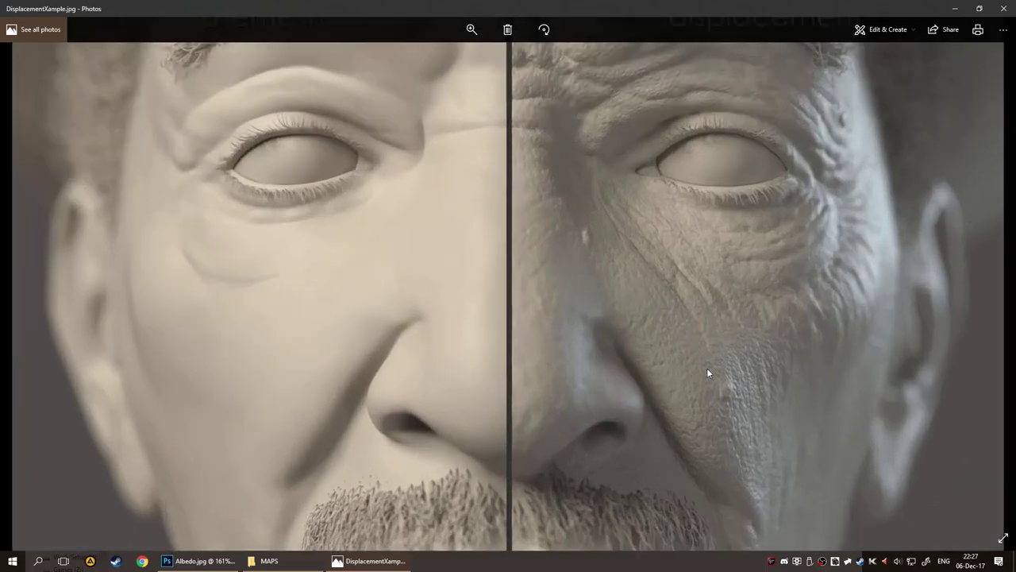
pyautogui.scroll(-1, 734, 387)
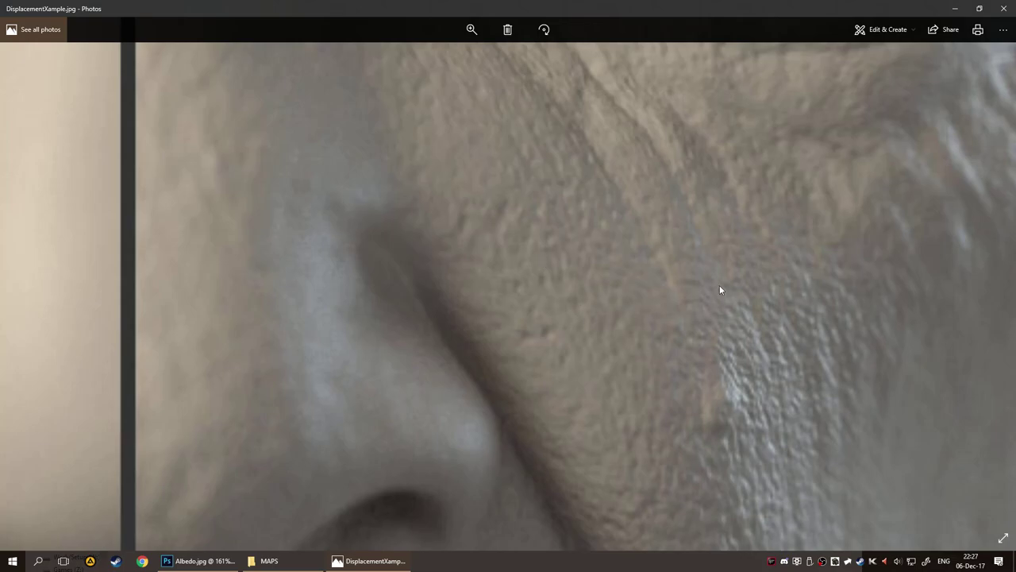
pyautogui.scroll(1, 635, 314)
pyautogui.scroll(-1, 623, 341)
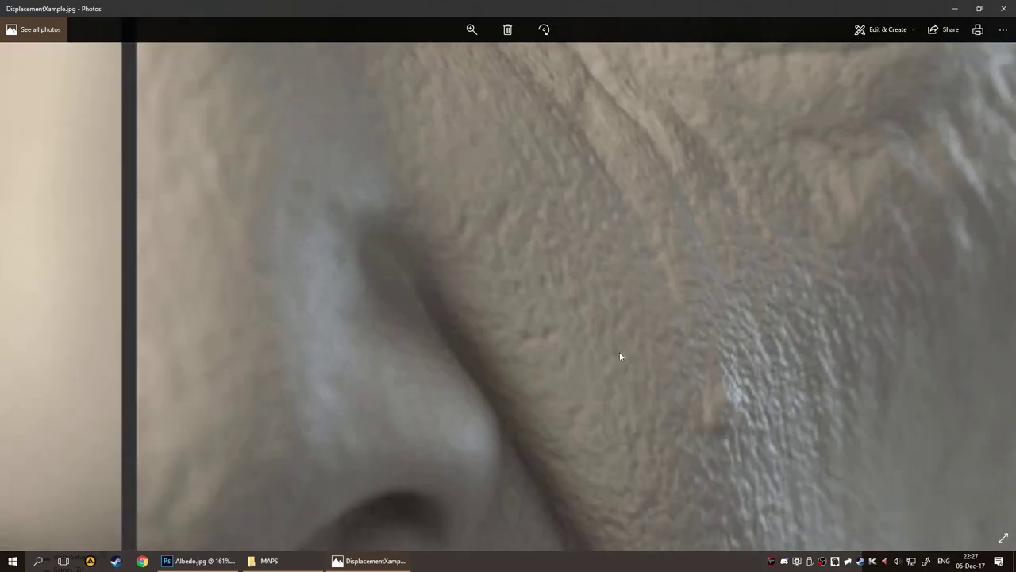
pyautogui.scroll(1, 612, 349)
pyautogui.scroll(-4, 632, 346)
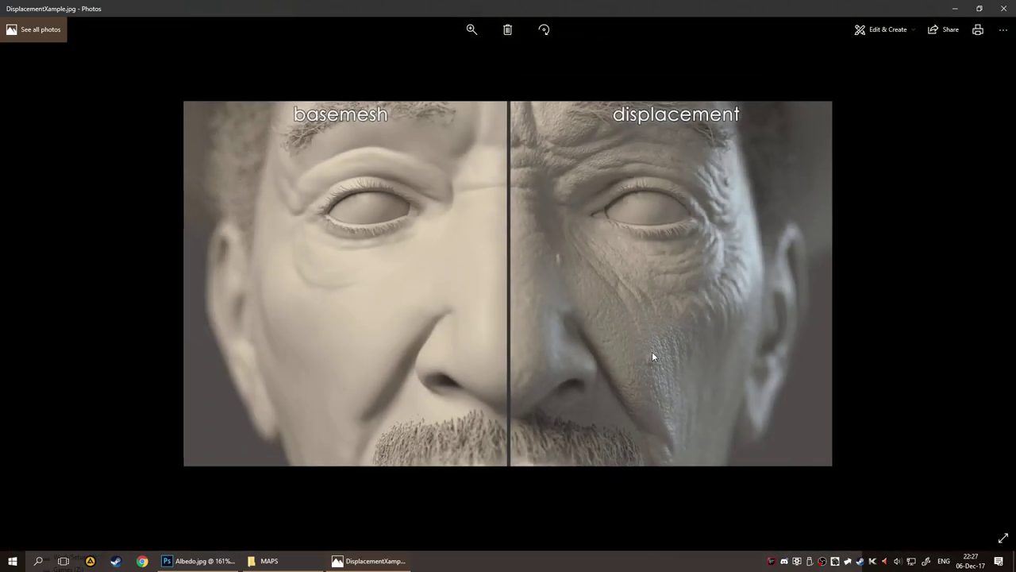
pyautogui.scroll(4, 653, 357)
pyautogui.scroll(-1, 667, 357)
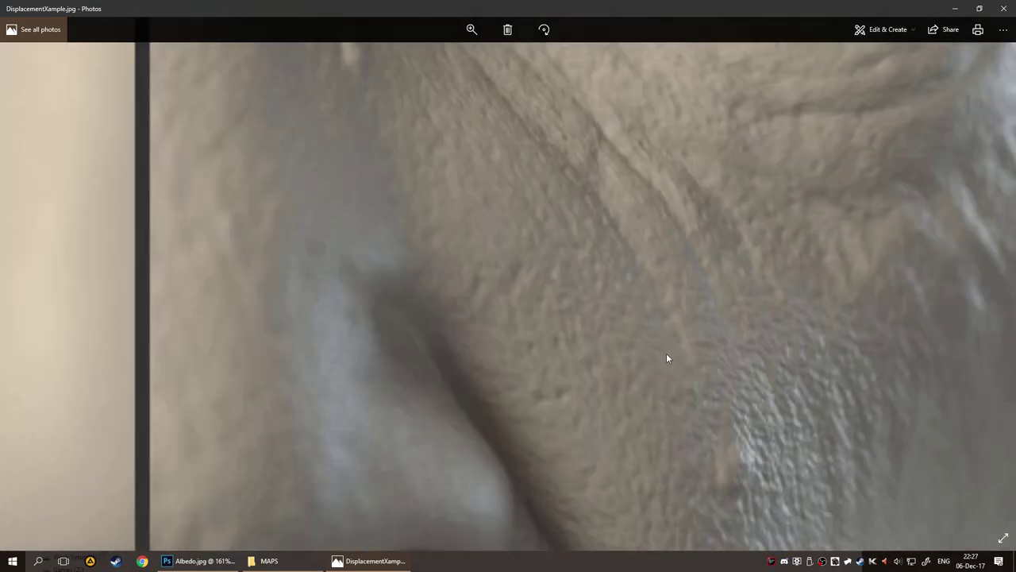
pyautogui.scroll(-3, 584, 310)
pyautogui.scroll(5, 702, 319)
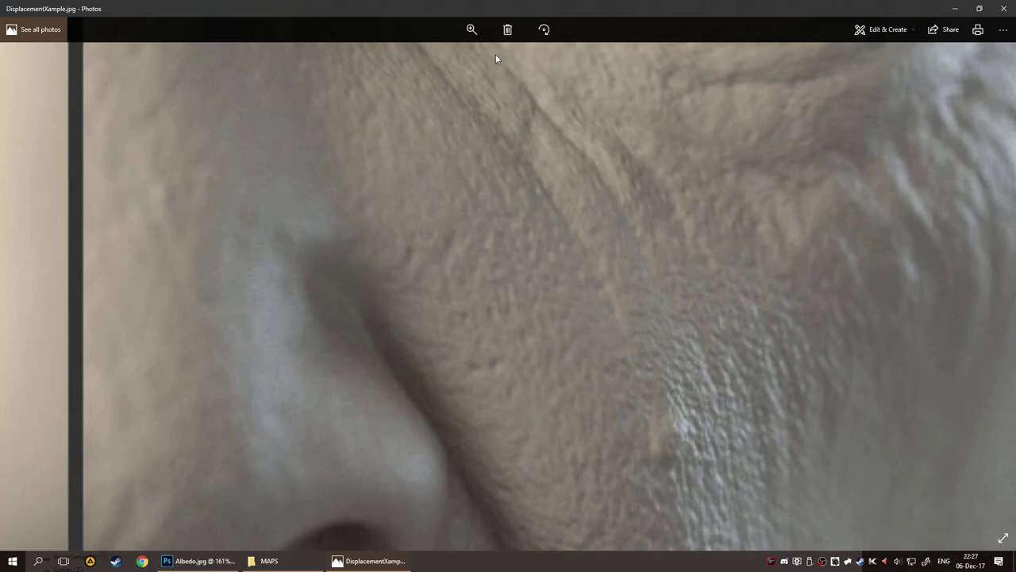
pyautogui.click(471, 29)
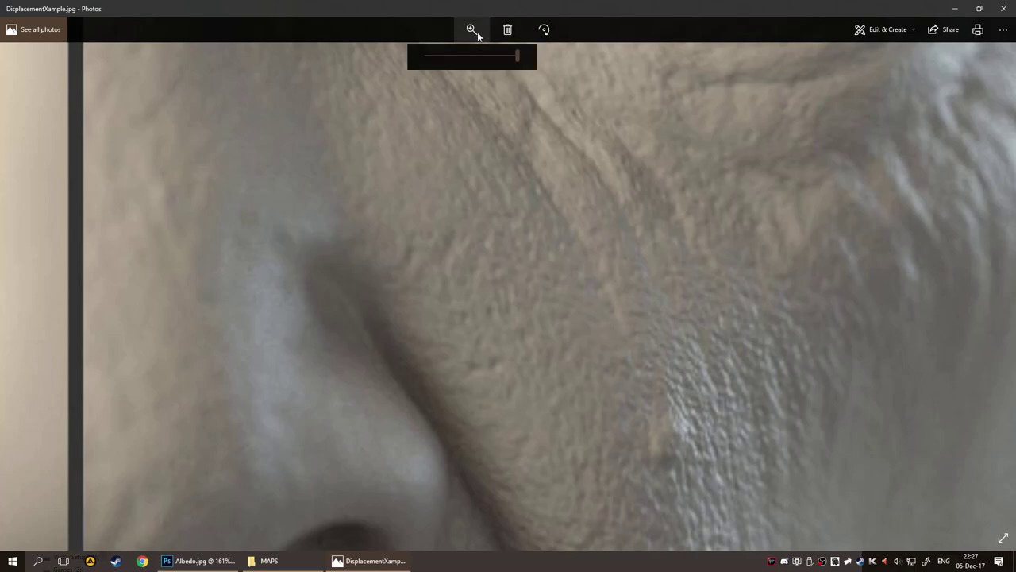
pyautogui.scroll(1, 672, 356)
pyautogui.scroll(1, 672, 356)
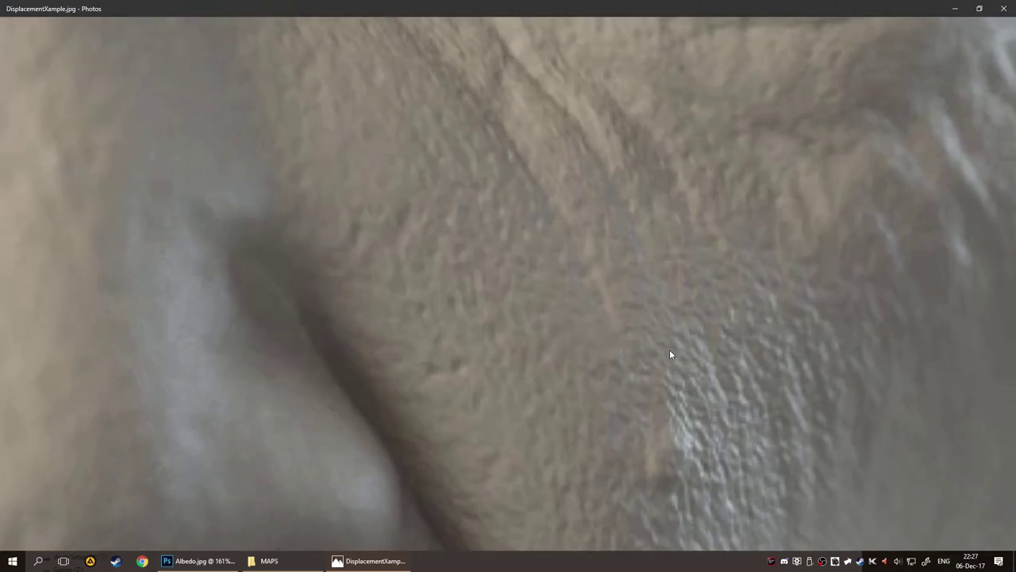
pyautogui.scroll(1, 670, 349)
pyautogui.scroll(-5, 669, 349)
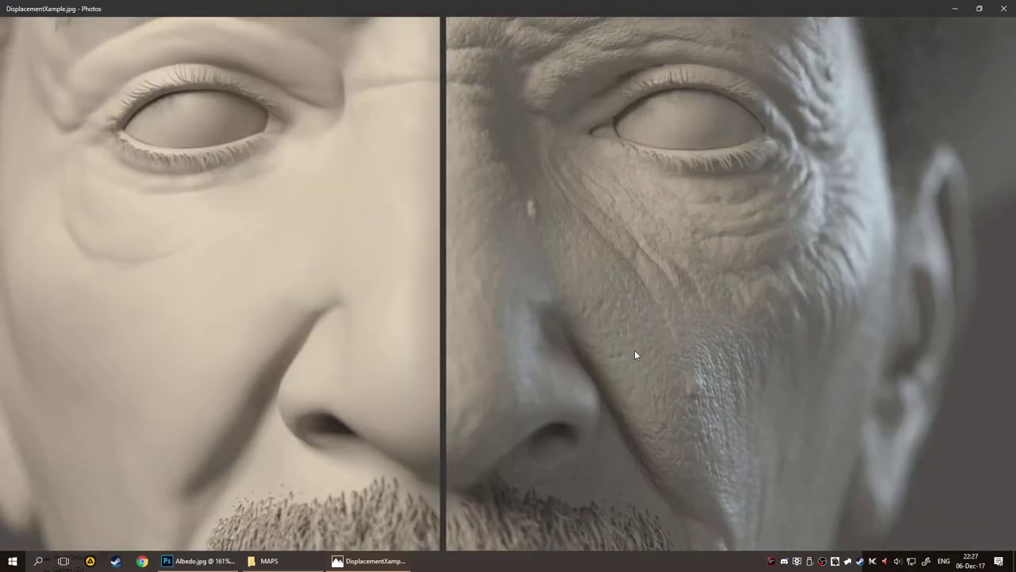
pyautogui.scroll(3, 556, 327)
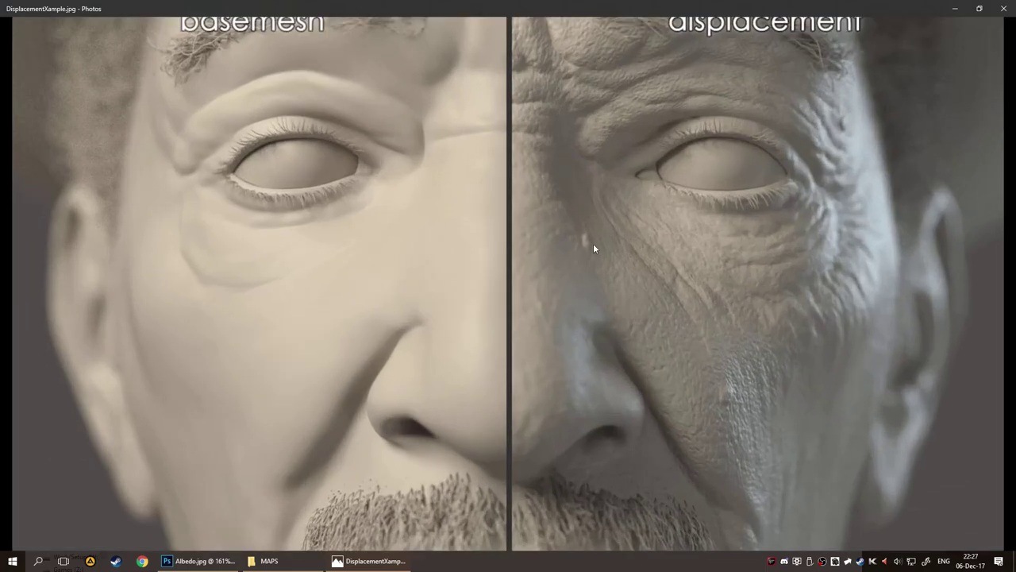
pyautogui.scroll(-1, 575, 233)
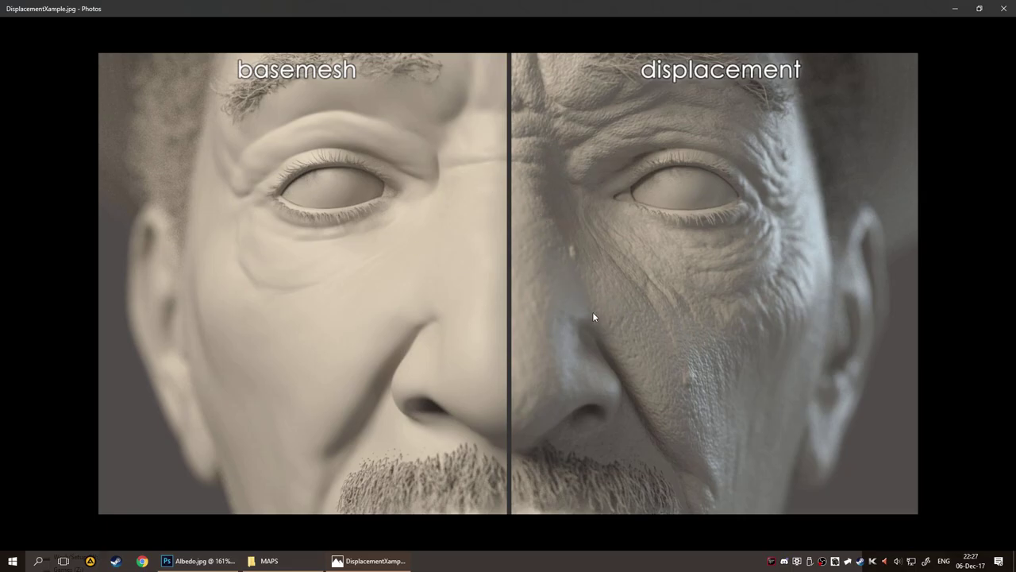
# Swap the current photo for Vectordisp_vs_disp.jpg from the MAPS folder and zoom in on it.
pyautogui.click(1003, 8)
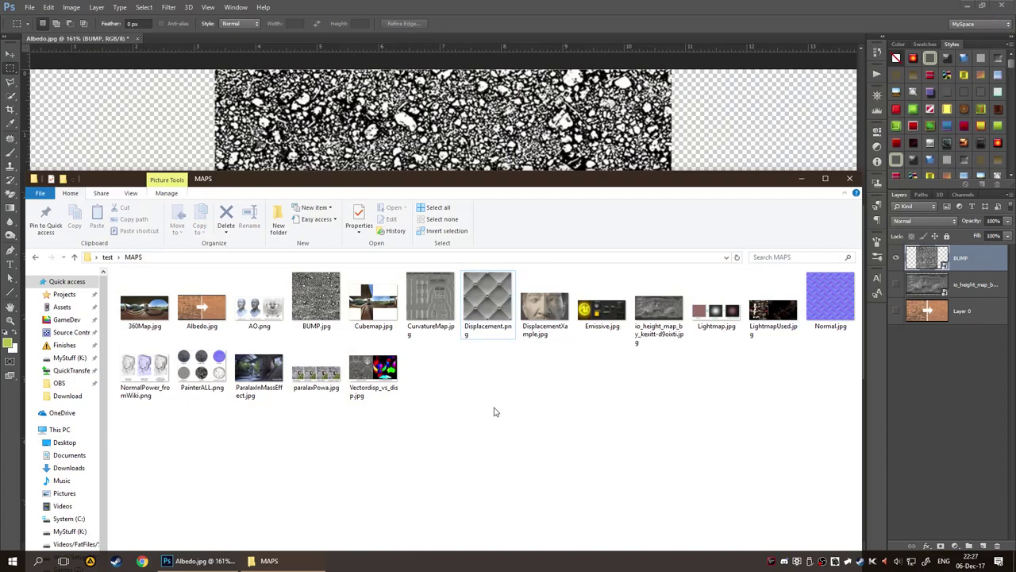
pyautogui.doubleClick(376, 372)
pyautogui.scroll(5, 497, 300)
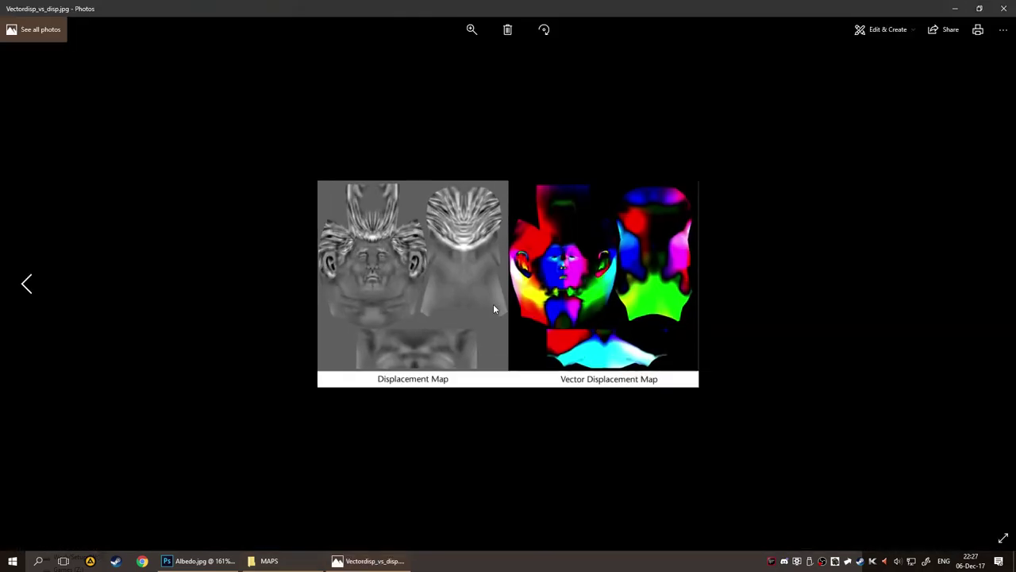
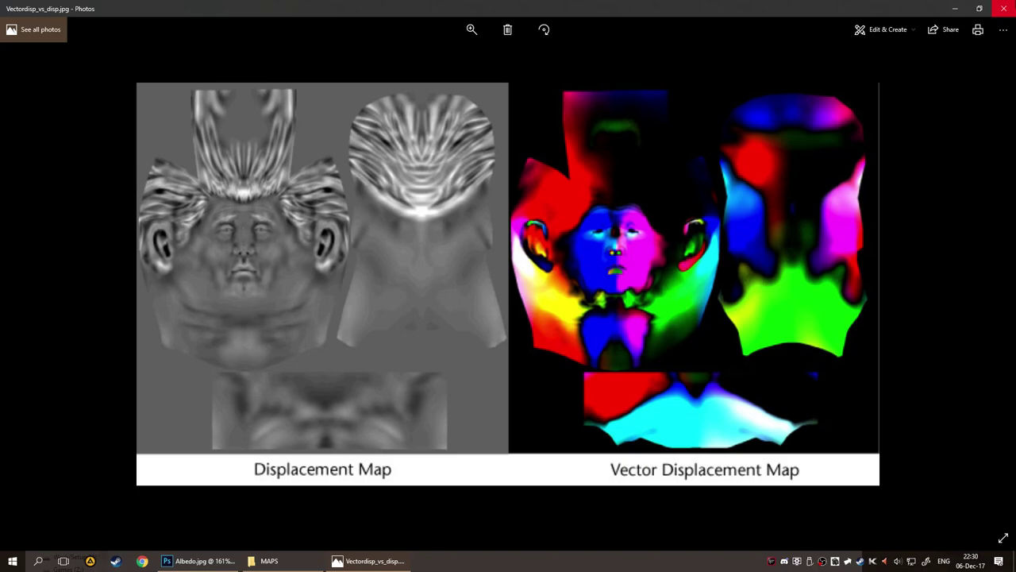
# Close the displacement comparison image, then preview Normal.jpg from the MAPS folder and close it.
pyautogui.click(1004, 8)
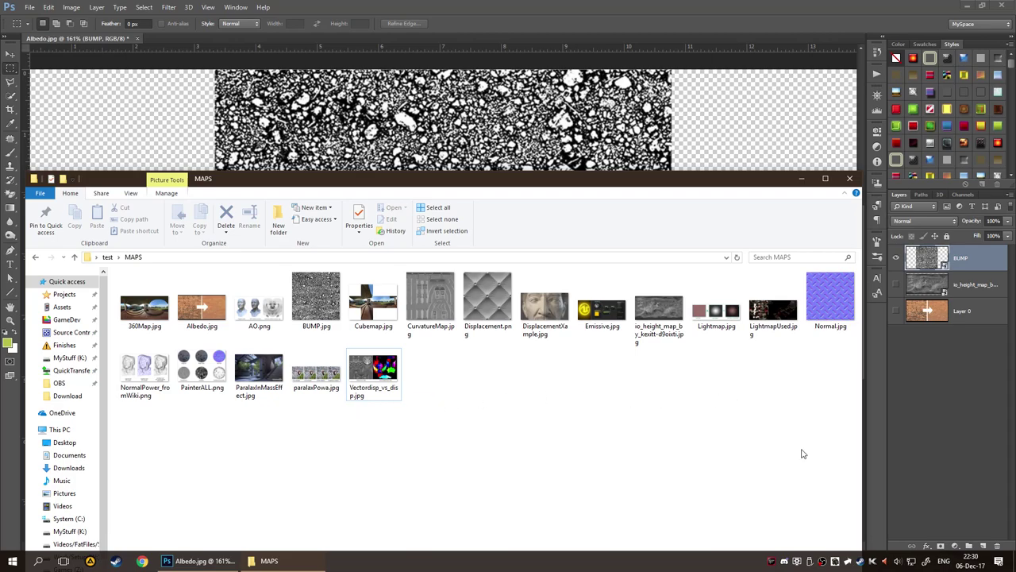
pyautogui.doubleClick(832, 303)
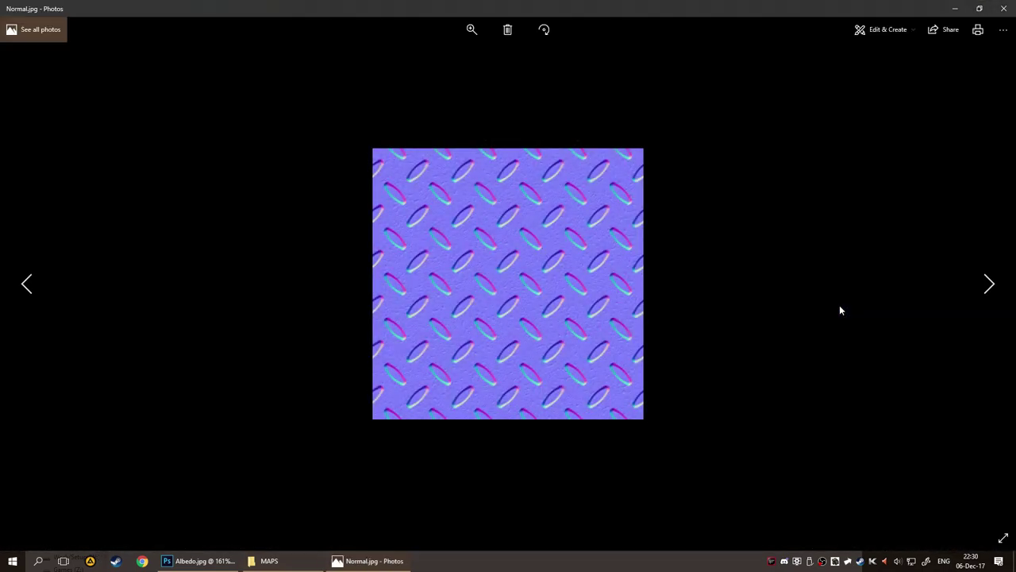
pyautogui.click(1004, 8)
# Place Normal.jpg on the canvas as a new layer and view its Green channel alone.
pyautogui.moveTo(837, 308); pyautogui.dragTo(420, 300)
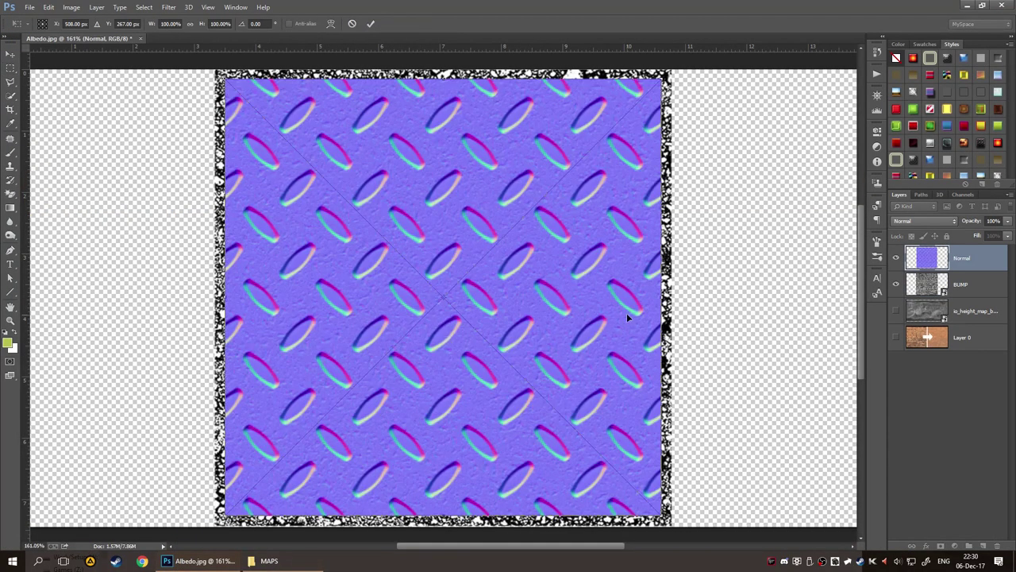
pyautogui.press('Return')
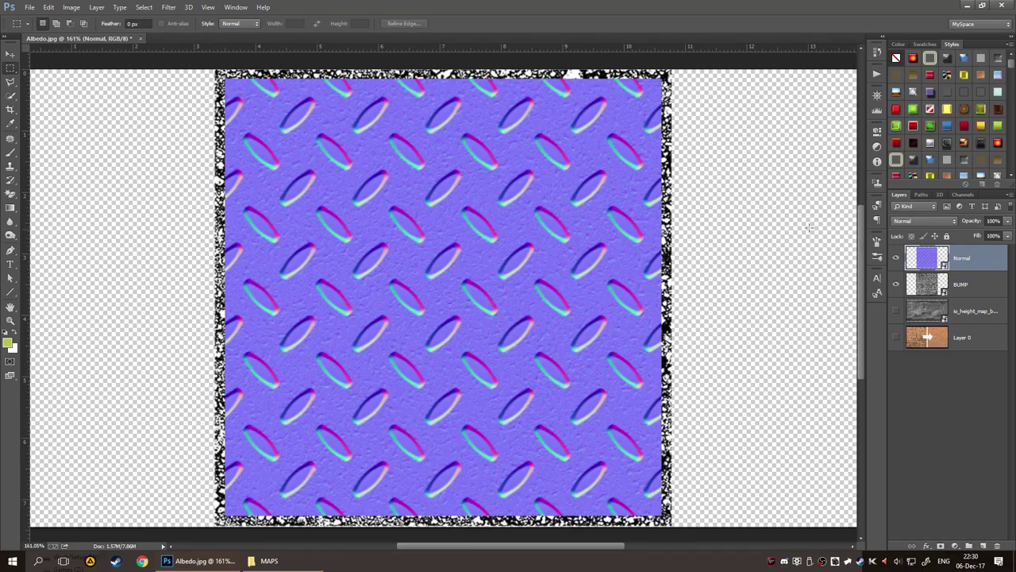
pyautogui.click(963, 195)
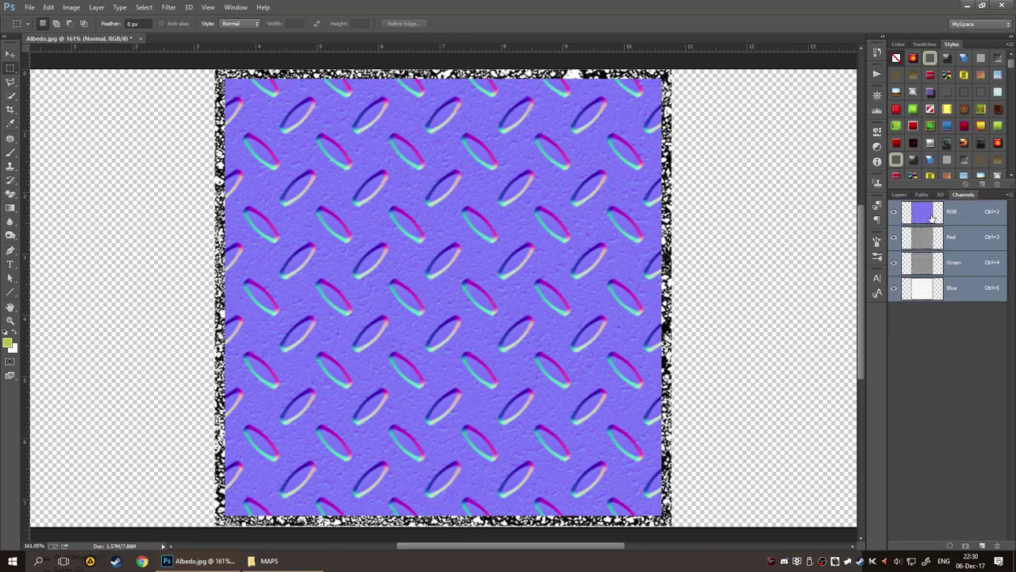
pyautogui.click(896, 237)
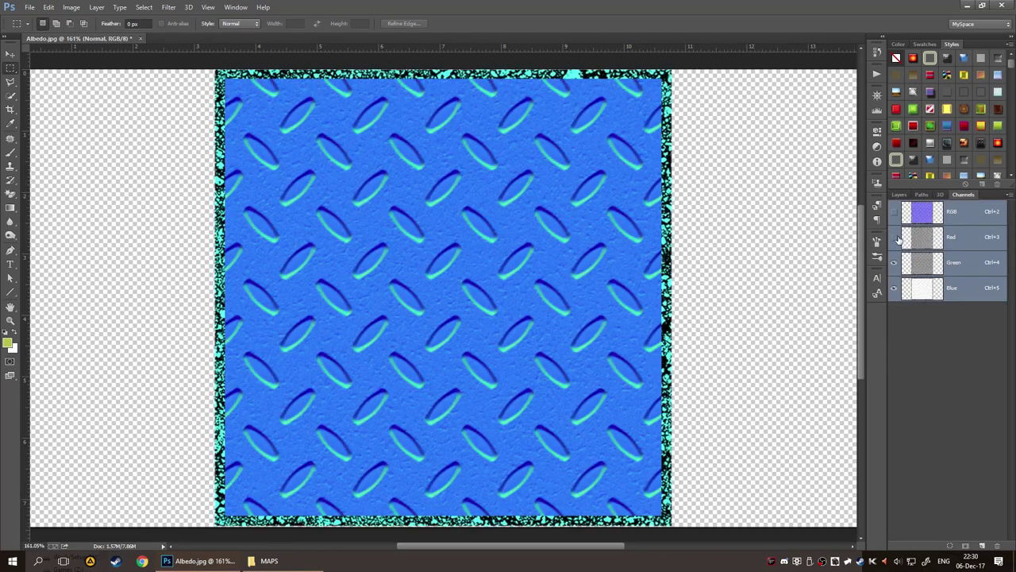
pyautogui.click(898, 288)
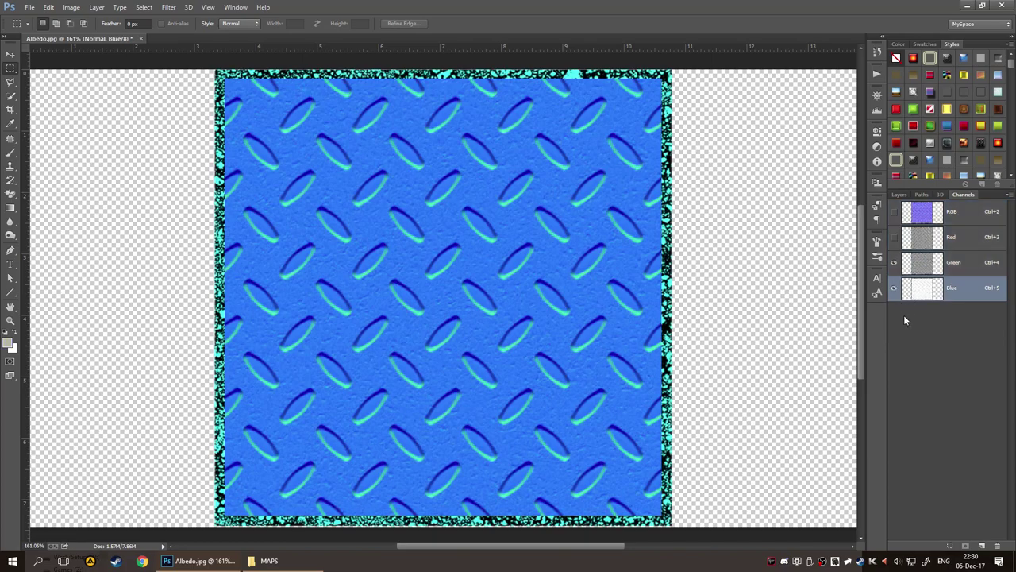
pyautogui.click(893, 288)
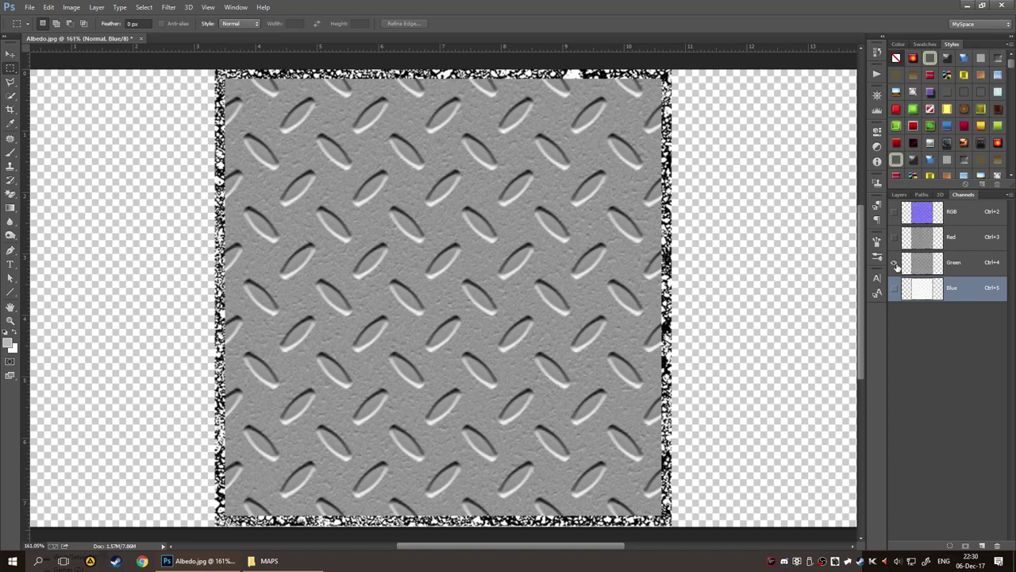
# Check the Red channel alone, then leave only the Blue channel visible in grayscale.
pyautogui.click(894, 236)
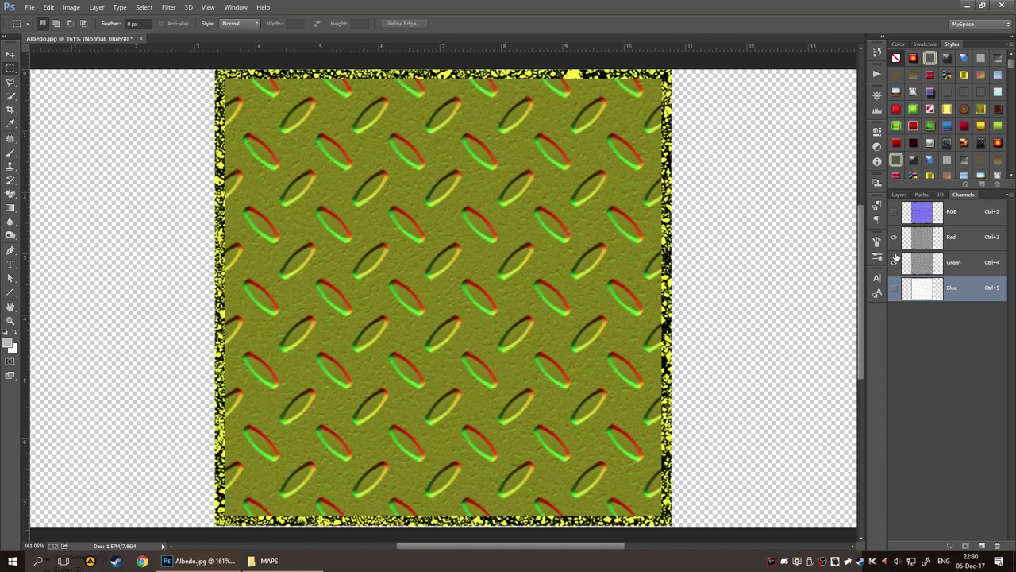
pyautogui.click(894, 262)
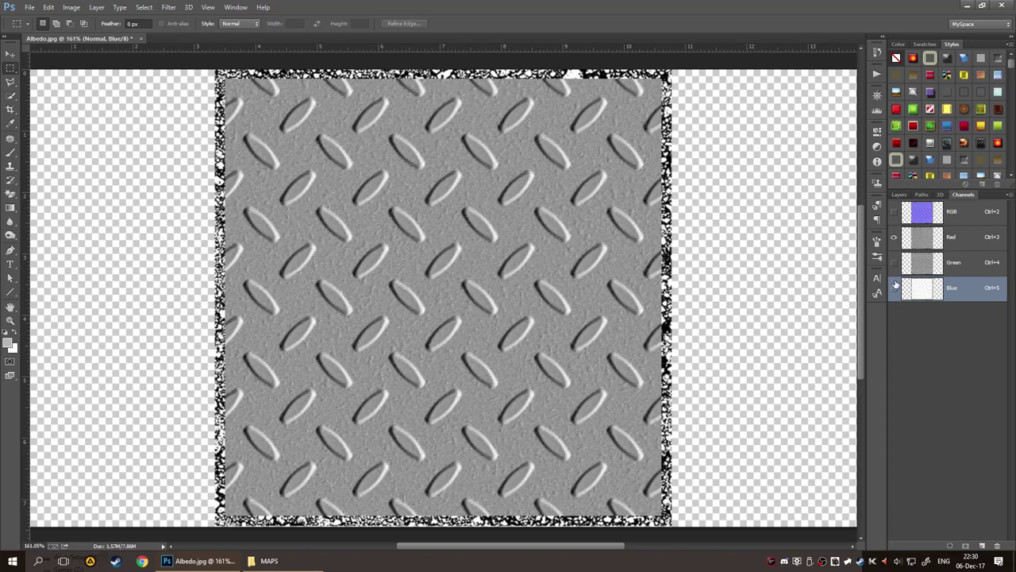
pyautogui.click(894, 287)
pyautogui.click(895, 236)
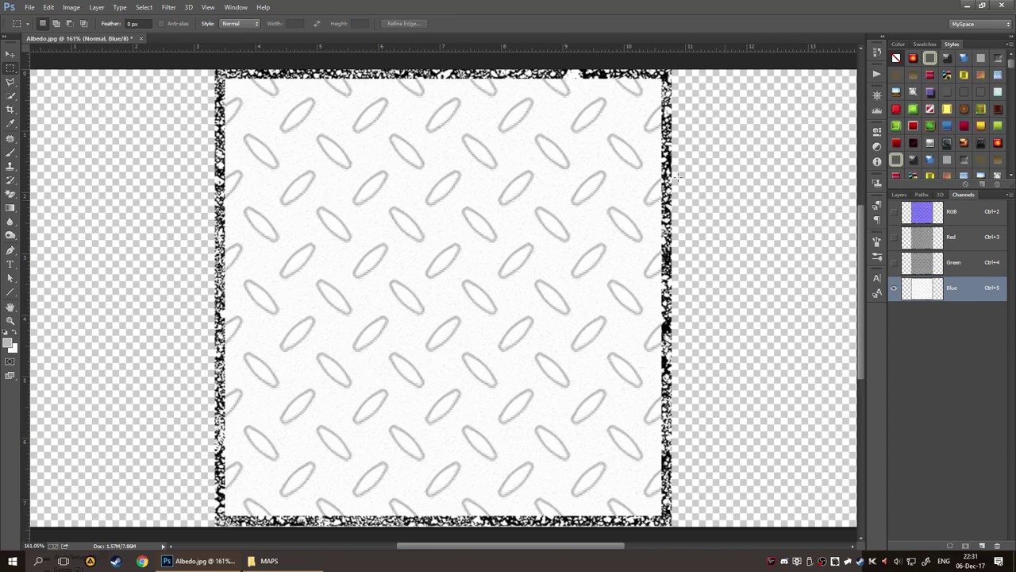
pyautogui.click(894, 262)
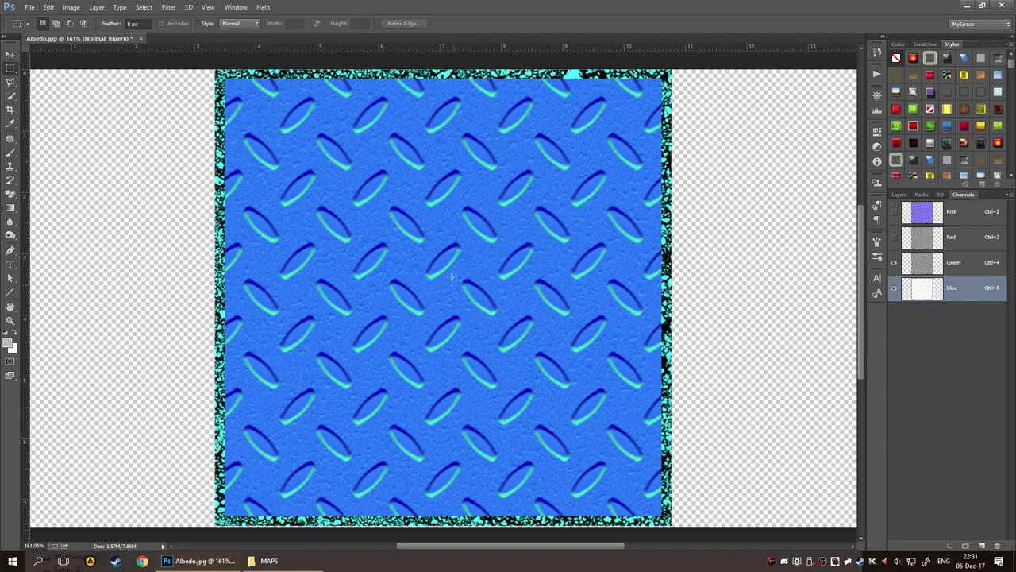
pyautogui.click(894, 237)
pyautogui.click(893, 263)
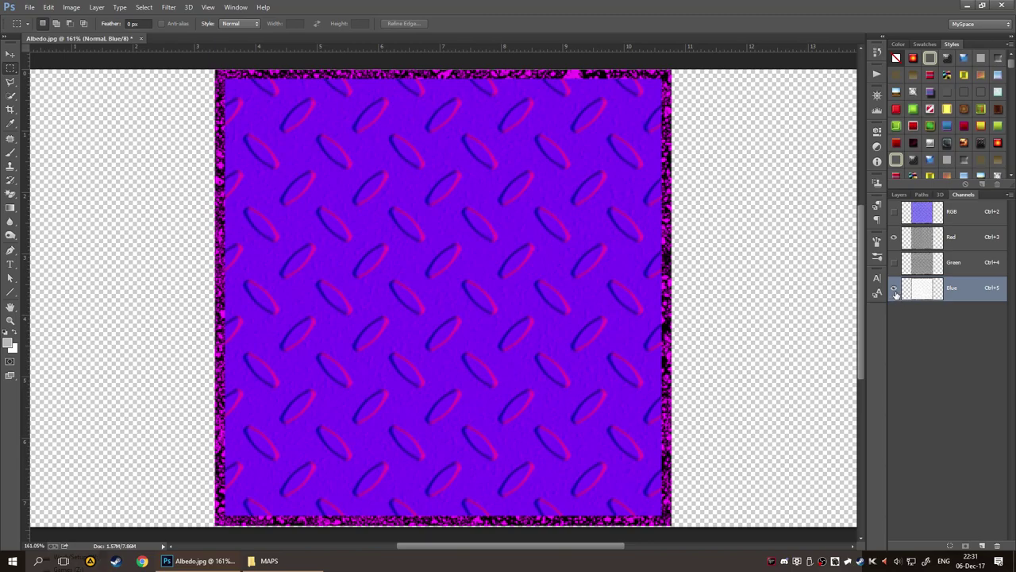
pyautogui.click(894, 288)
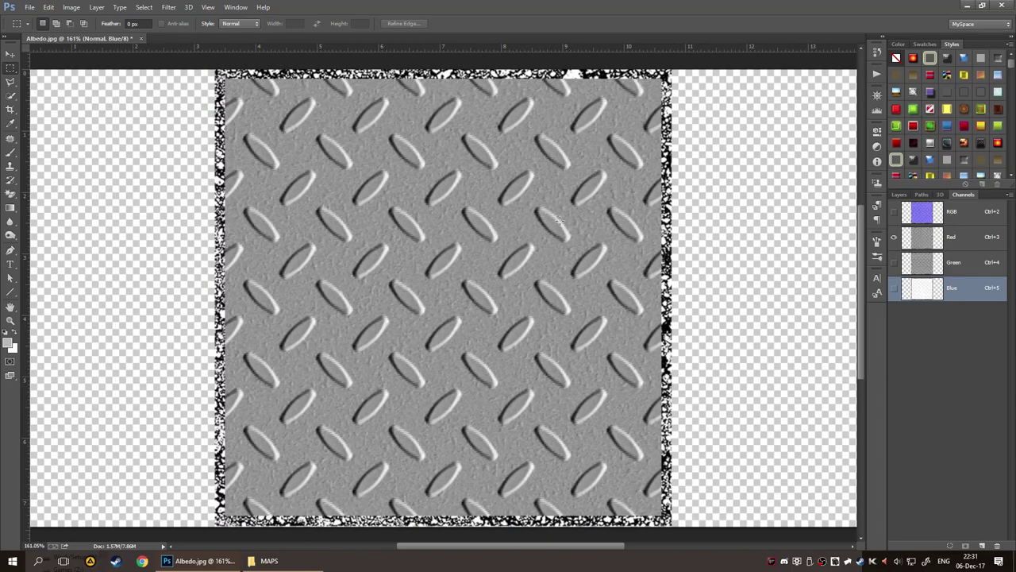
pyautogui.click(894, 263)
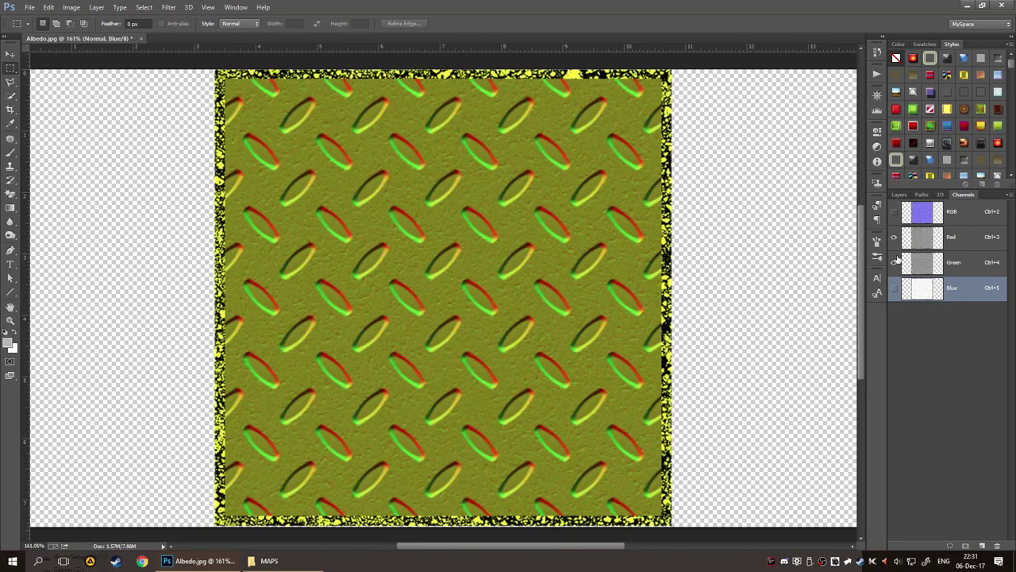
pyautogui.click(893, 238)
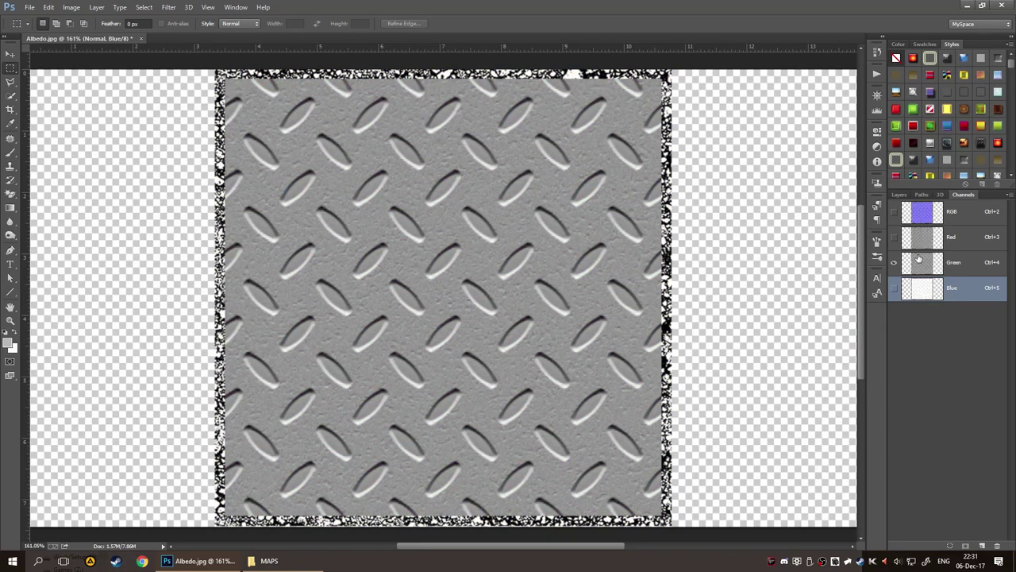
pyautogui.click(895, 288)
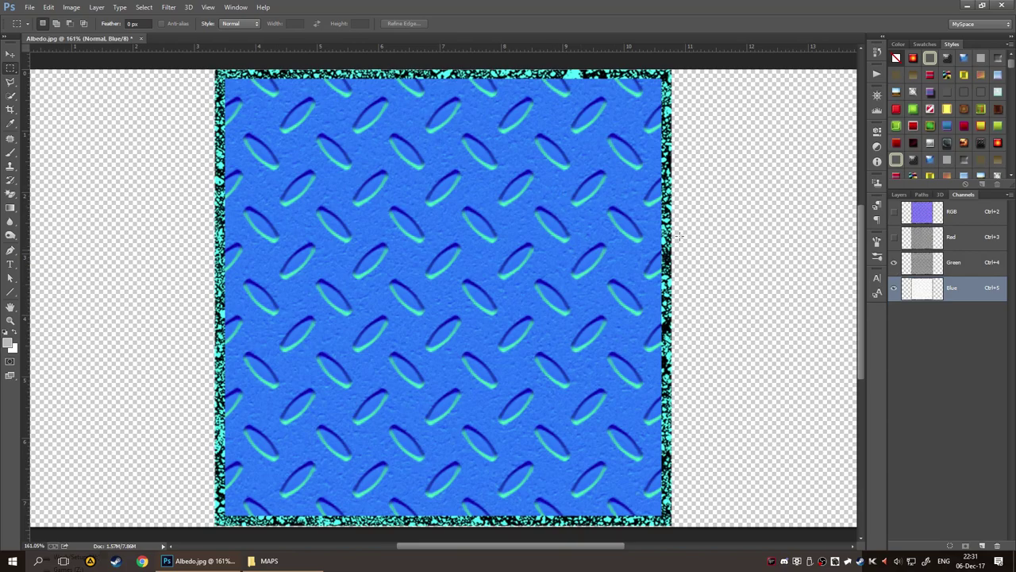
pyautogui.click(895, 237)
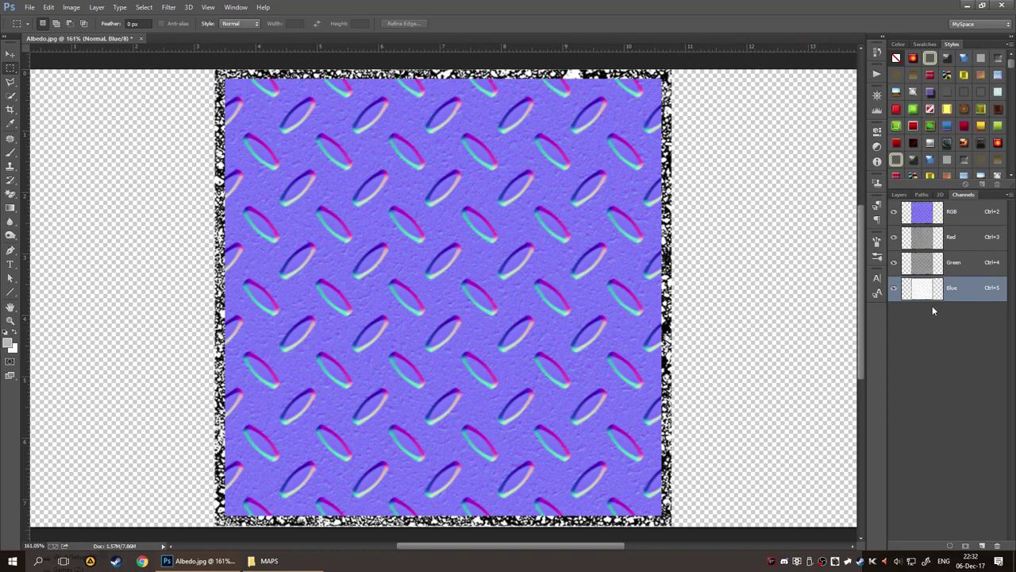
pyautogui.click(894, 289)
pyautogui.click(895, 287)
pyautogui.click(895, 261)
pyautogui.click(895, 262)
pyautogui.click(894, 237)
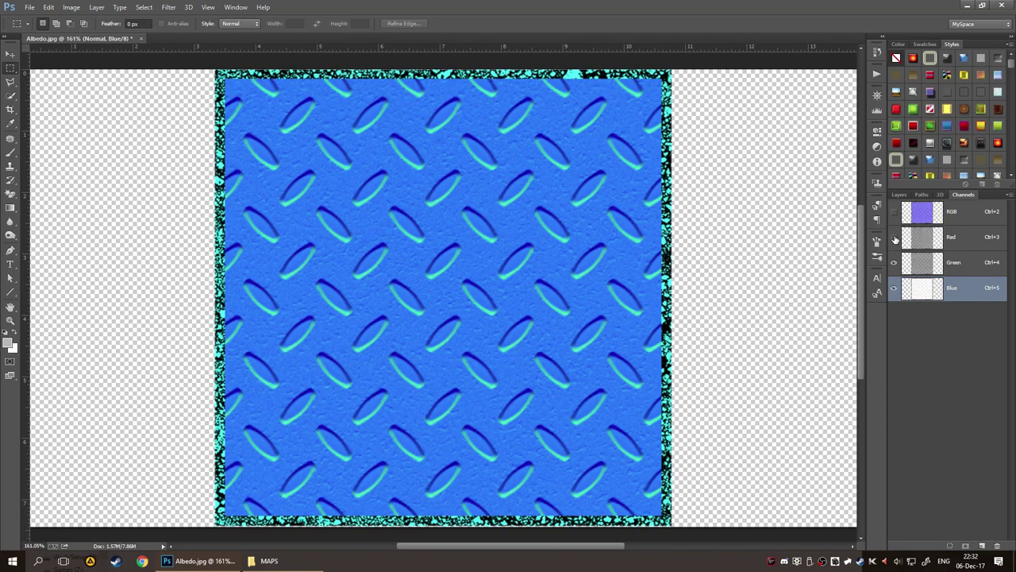
pyautogui.click(895, 236)
pyautogui.click(895, 236)
pyautogui.click(895, 262)
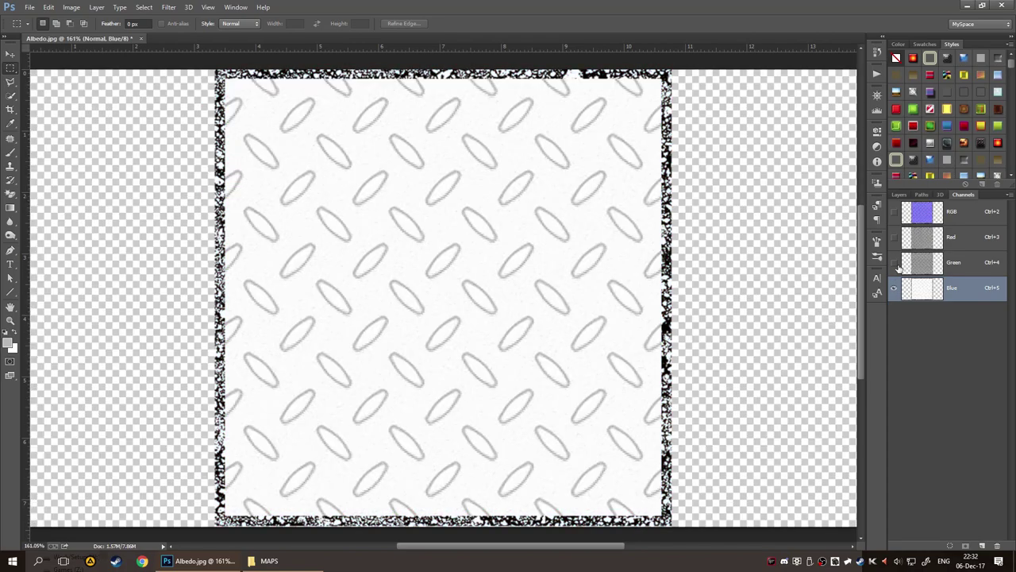
# Turn the RGB composite back on, return to the layer list, and bring the MAPS folder forward.
pyautogui.scroll(5, 425, 390)
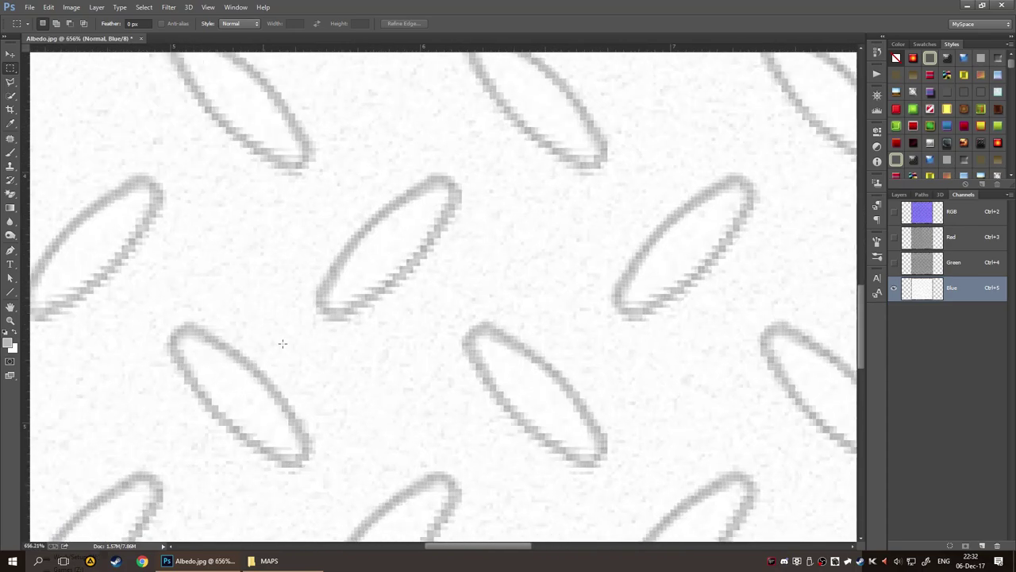
pyautogui.scroll(-4, 438, 341)
pyautogui.scroll(-3, 565, 339)
pyautogui.scroll(3, 845, 308)
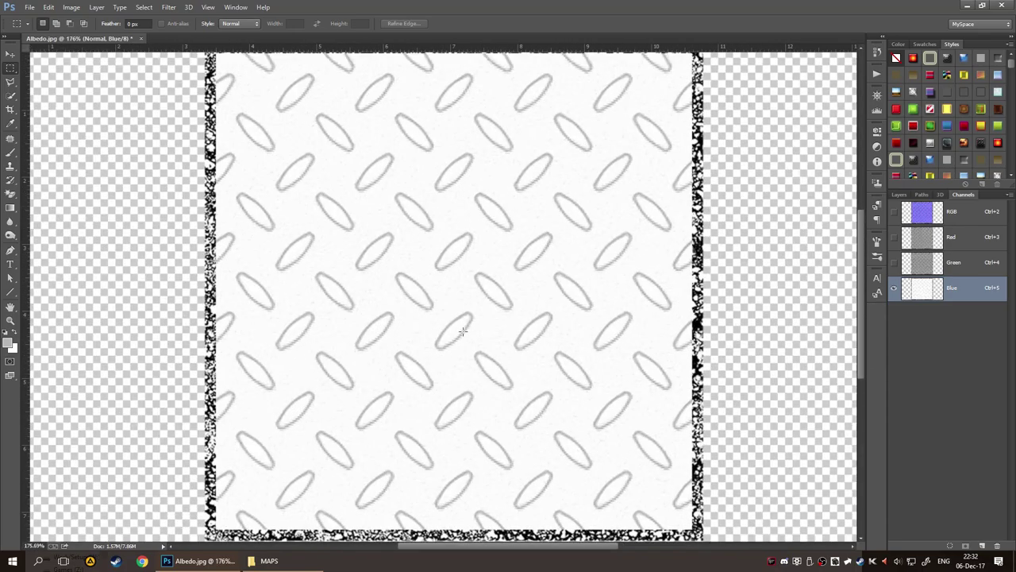
pyautogui.click(895, 211)
pyautogui.click(899, 196)
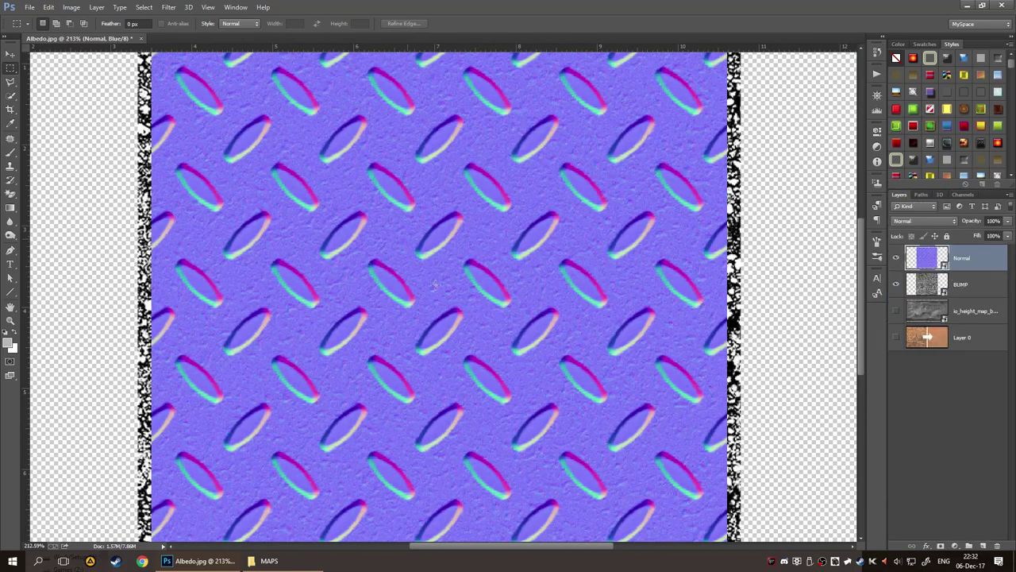
pyautogui.click(302, 562)
# View NormalPower_fromWiki.png comparing the 4M-triangle, 500-triangle and normal-mapped meshes up close.
pyautogui.doubleClick(140, 373)
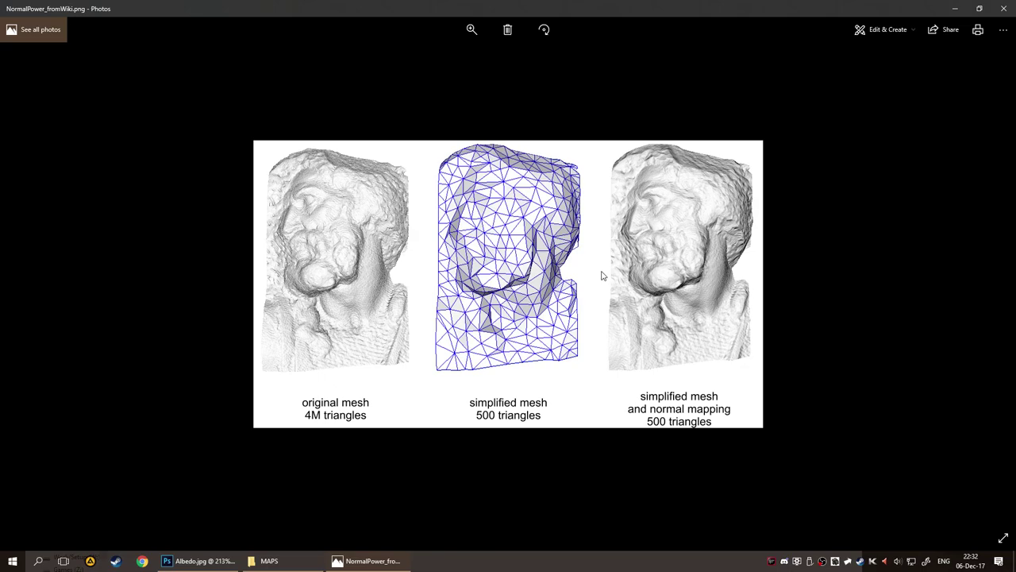
pyautogui.scroll(2, 536, 298)
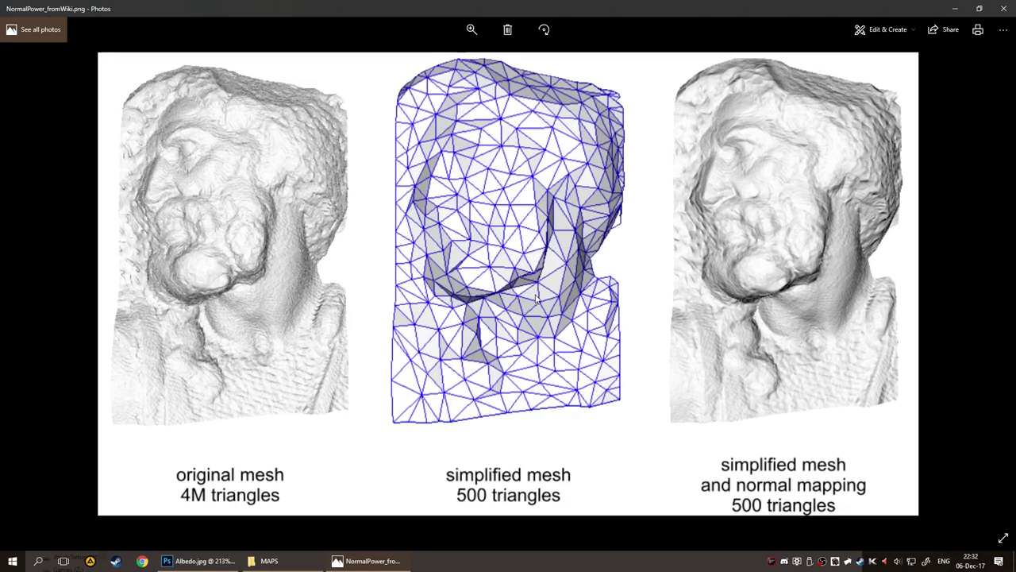
pyautogui.scroll(1, 536, 297)
pyautogui.scroll(1, 536, 293)
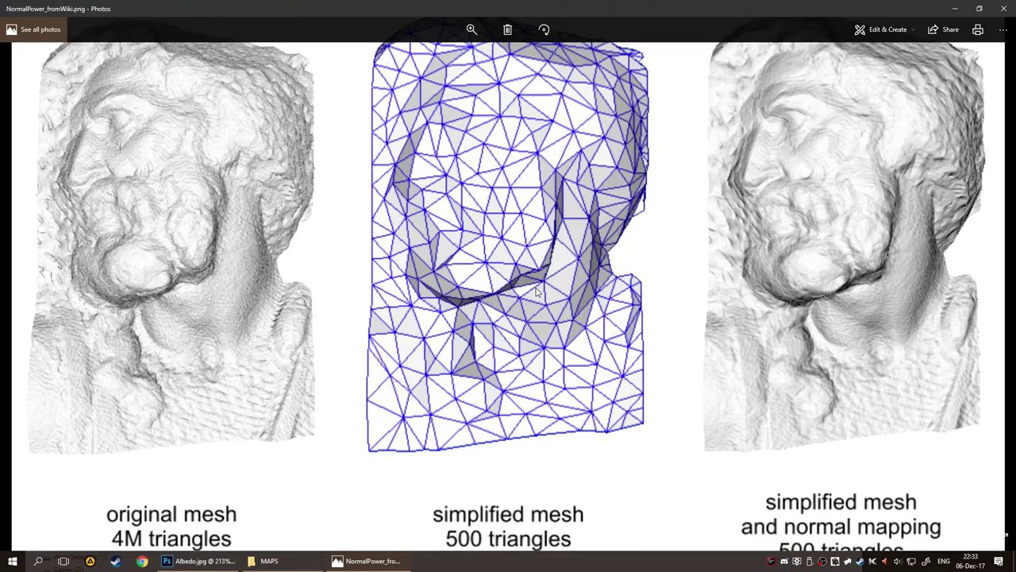
pyautogui.scroll(-3, 537, 294)
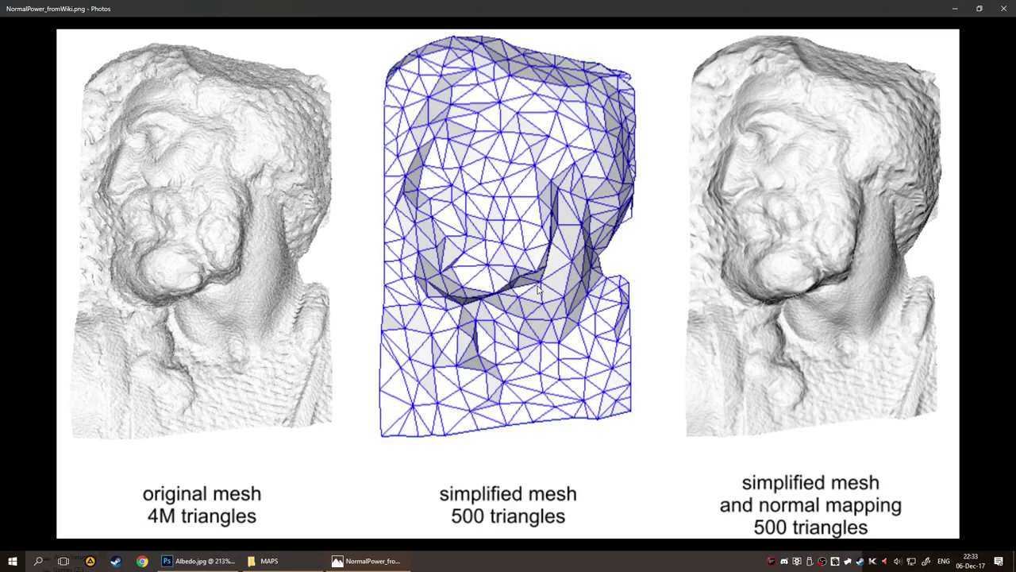
pyautogui.scroll(3, 546, 284)
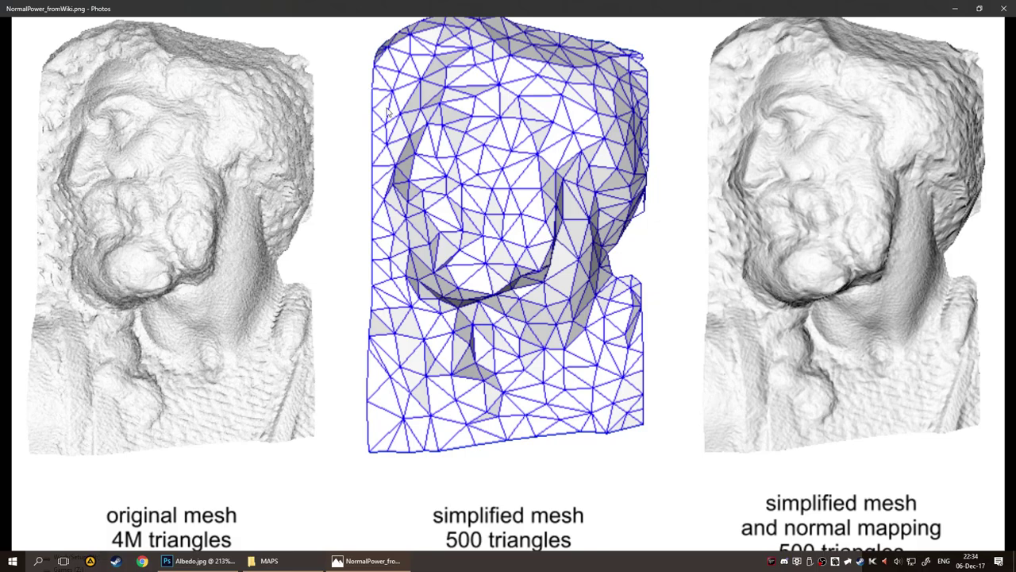
# Close the NormalPower preview and open paralaxPowa.jpg comparing texture, normal, parallax and steep parallax mapping.
pyautogui.click(999, 8)
pyautogui.click(601, 392)
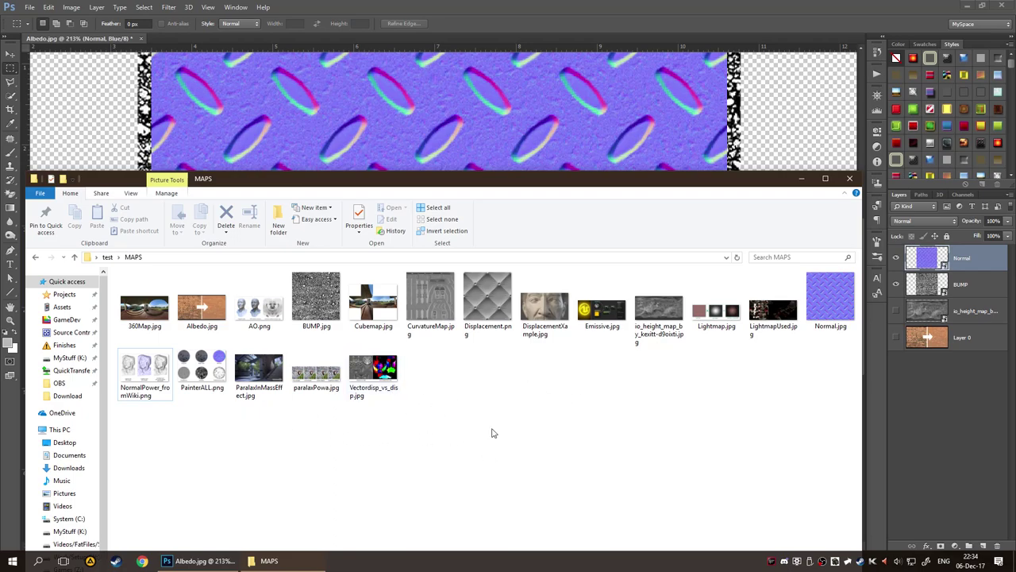
pyautogui.doubleClick(325, 386)
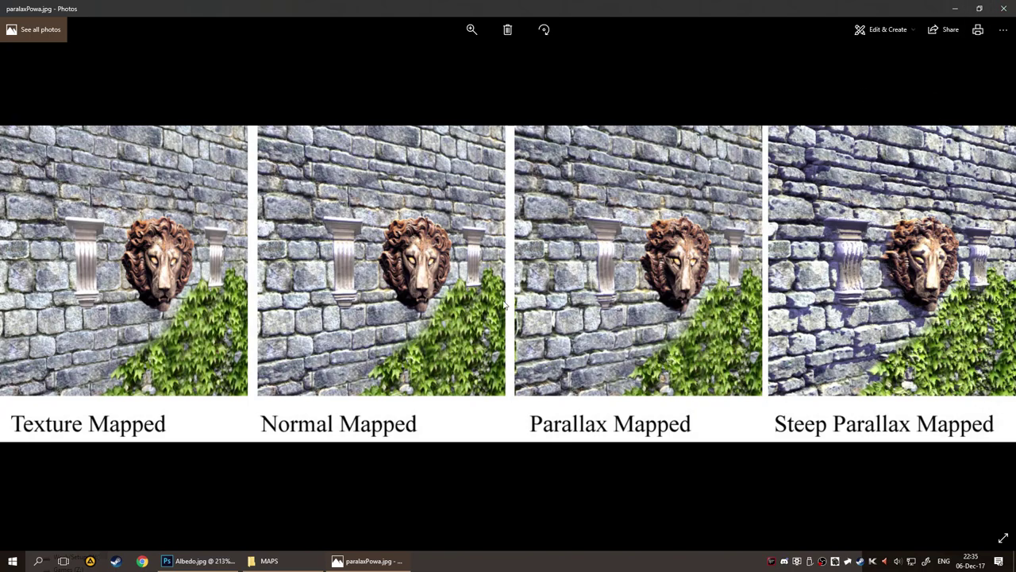
# Swap the paralaxPowa.jpg preview for ParalaxInMassEffect.jpg, view it, then close it.
pyautogui.click(1003, 8)
pyautogui.doubleClick(259, 372)
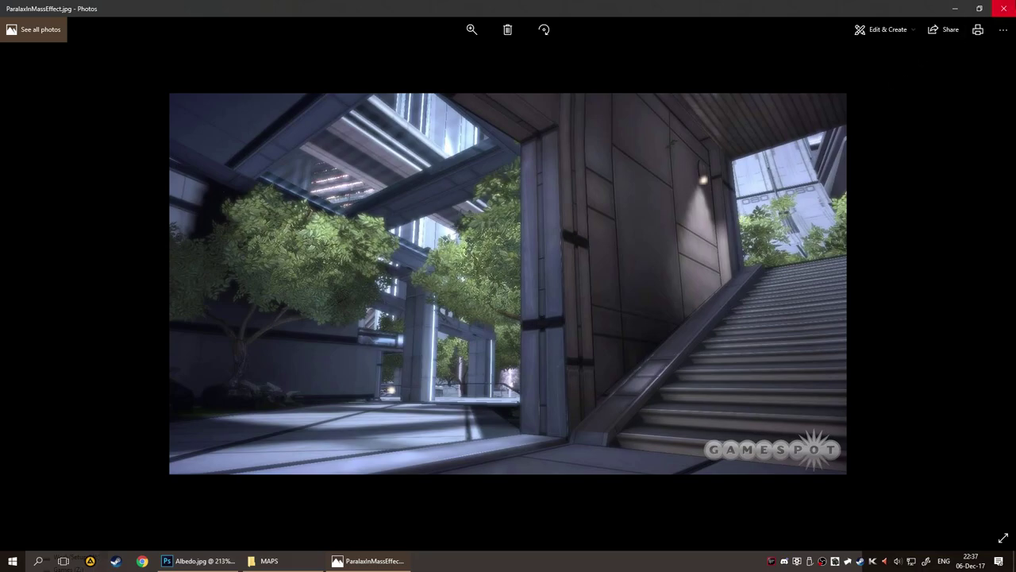
pyautogui.click(1004, 8)
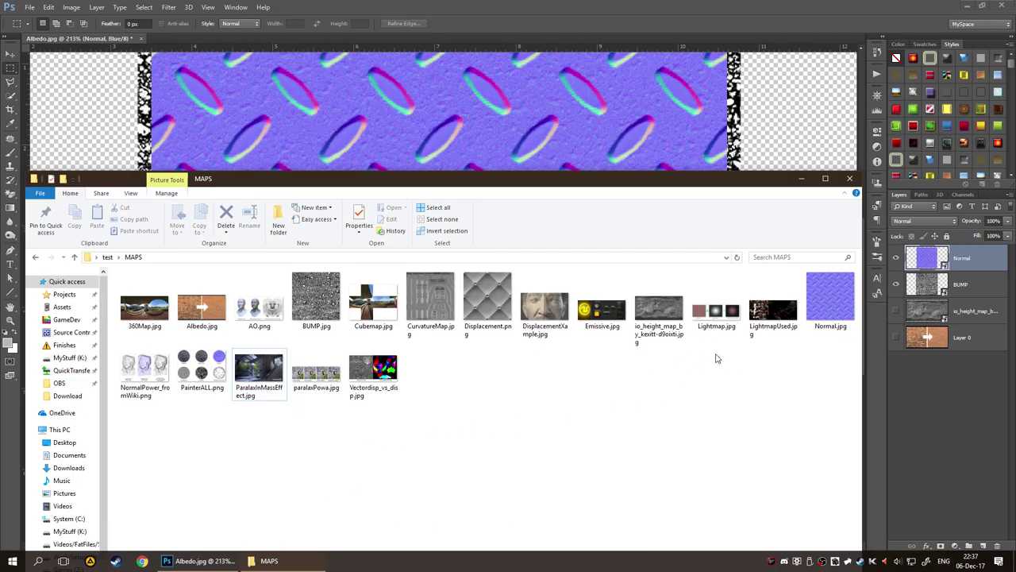
# Preview Lightmap.jpg's diffuse × lightmap diagram, then close it.
pyautogui.click(732, 318)
pyautogui.doubleClick(732, 313)
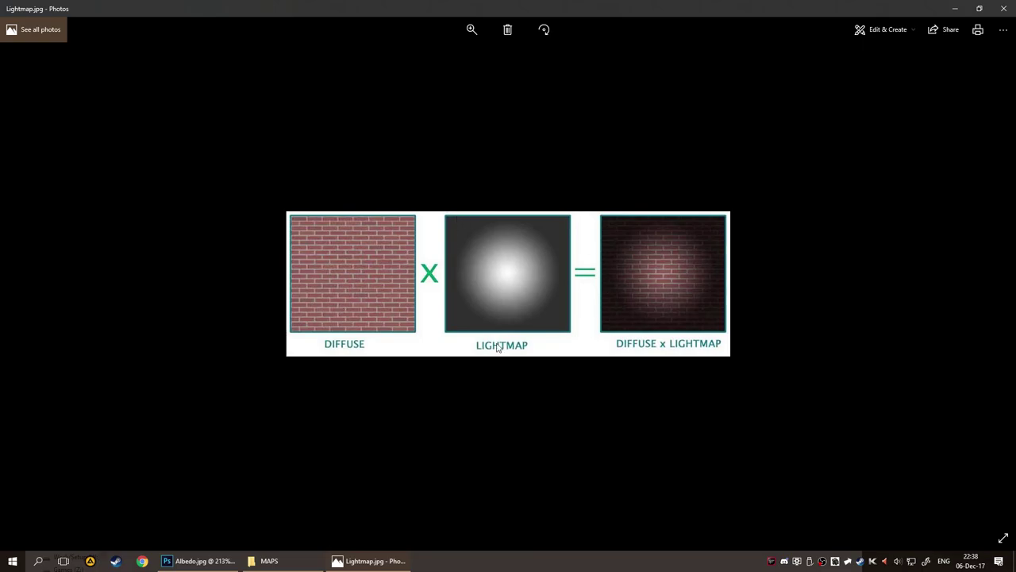
pyautogui.click(1003, 8)
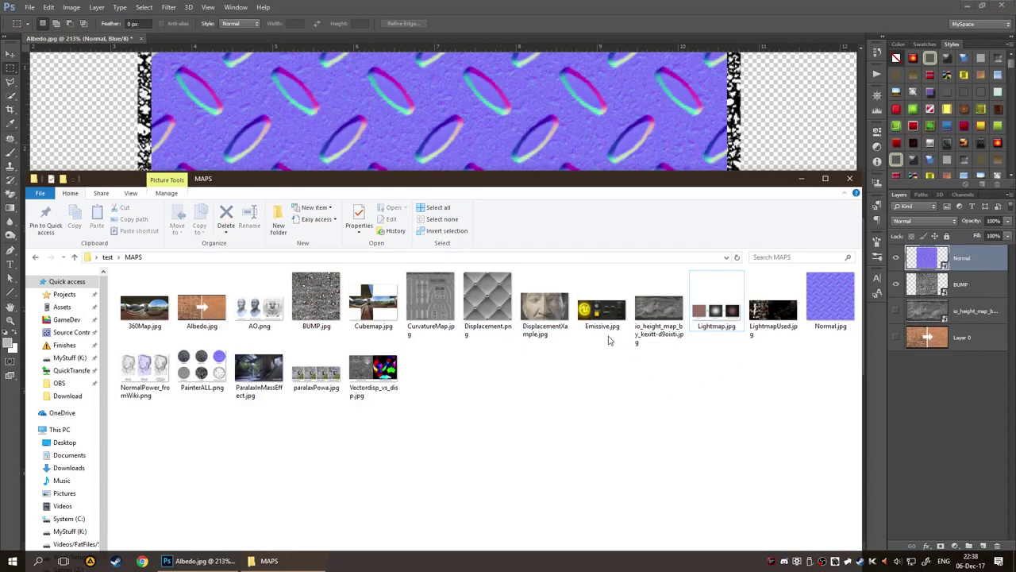
pyautogui.doubleClick(607, 333)
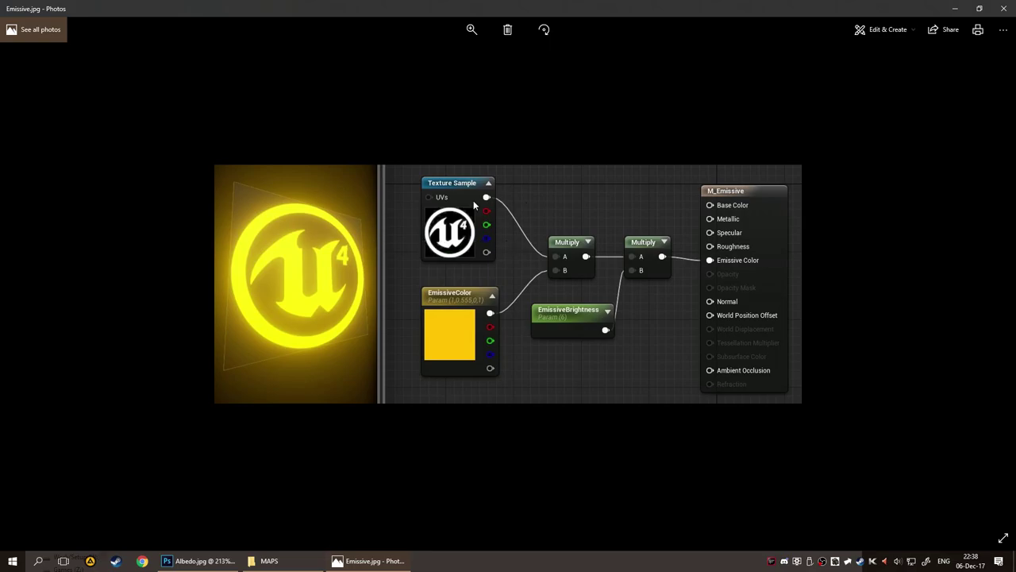
pyautogui.scroll(5, 432, 241)
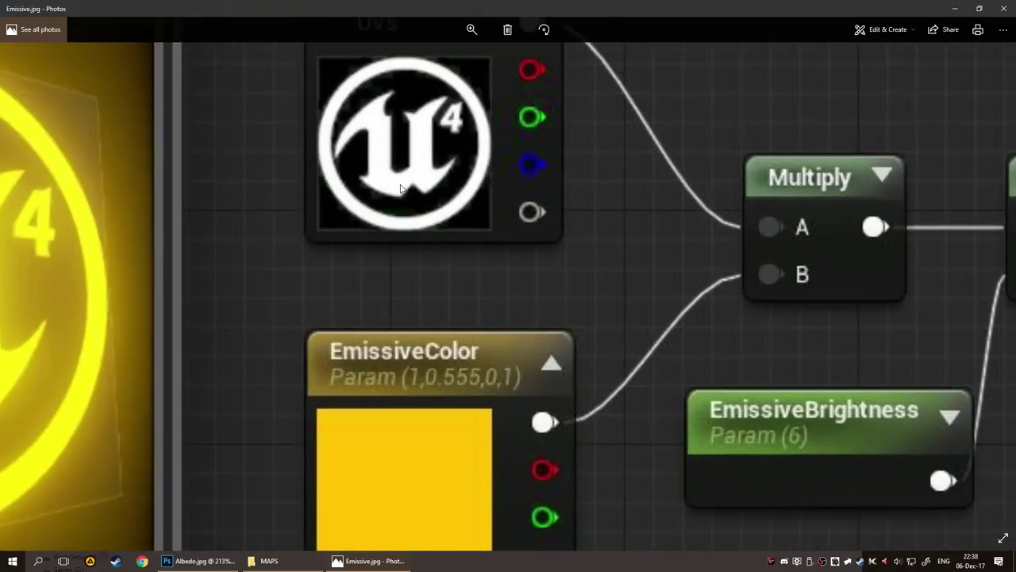
pyautogui.scroll(-2, 404, 190)
pyautogui.scroll(-3, 404, 189)
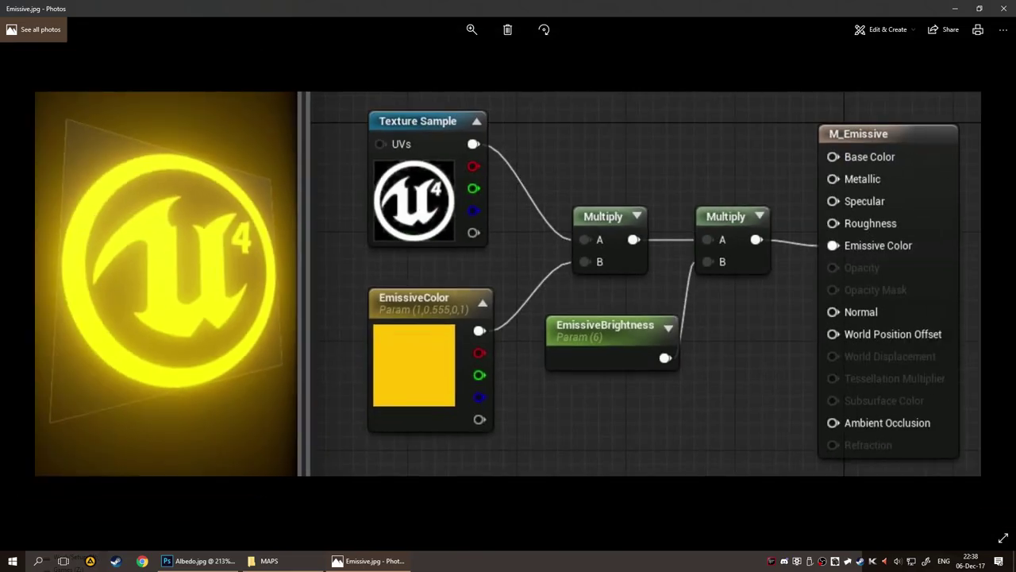
pyautogui.hotkey('alt', 'F4')
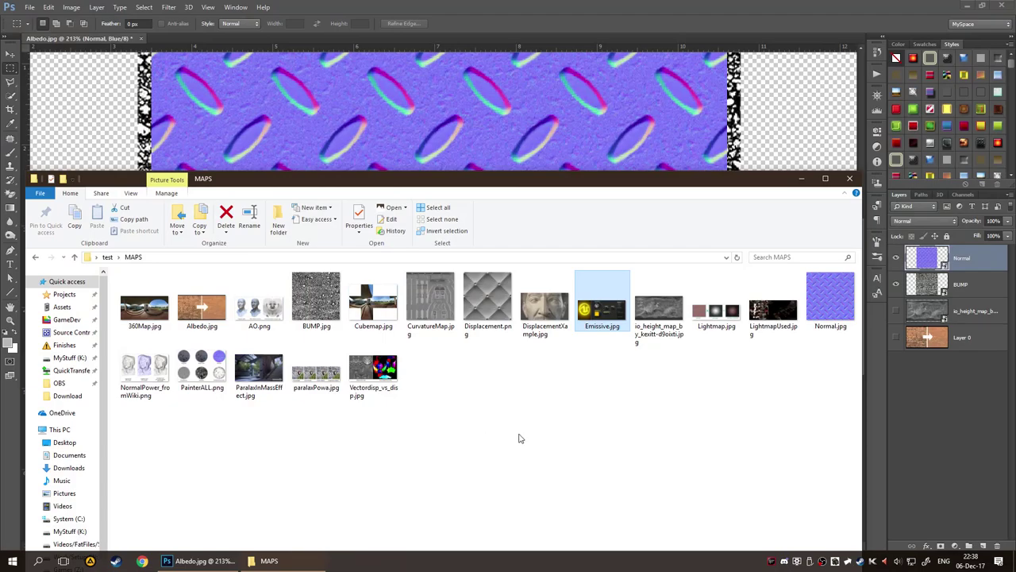
# Deselect Emissive.jpg and place CurvatureMap.jpg as a new layer above Normal.
pyautogui.click(585, 449)
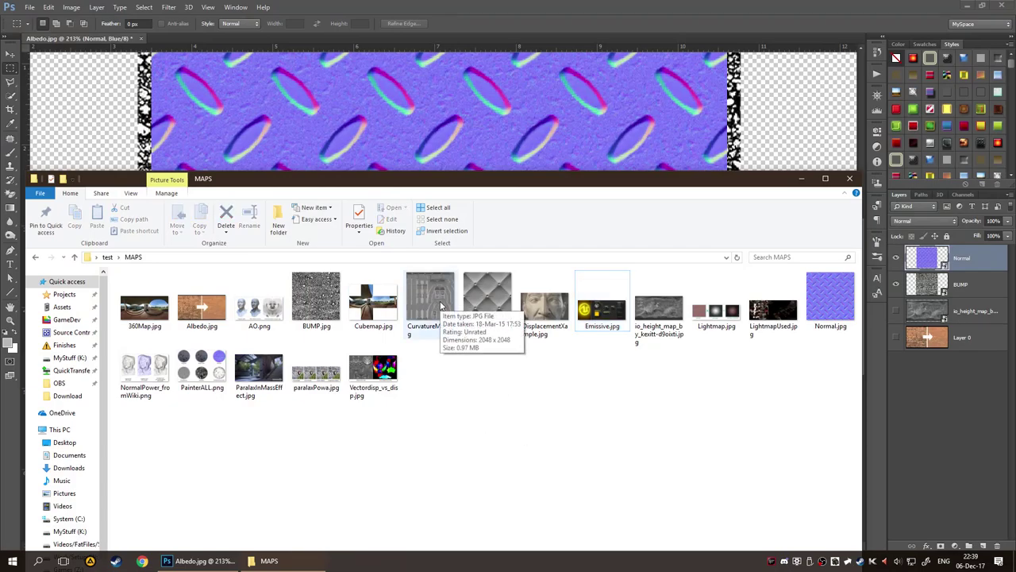
pyautogui.moveTo(440, 306); pyautogui.dragTo(420, 143)
pyautogui.press('Return')
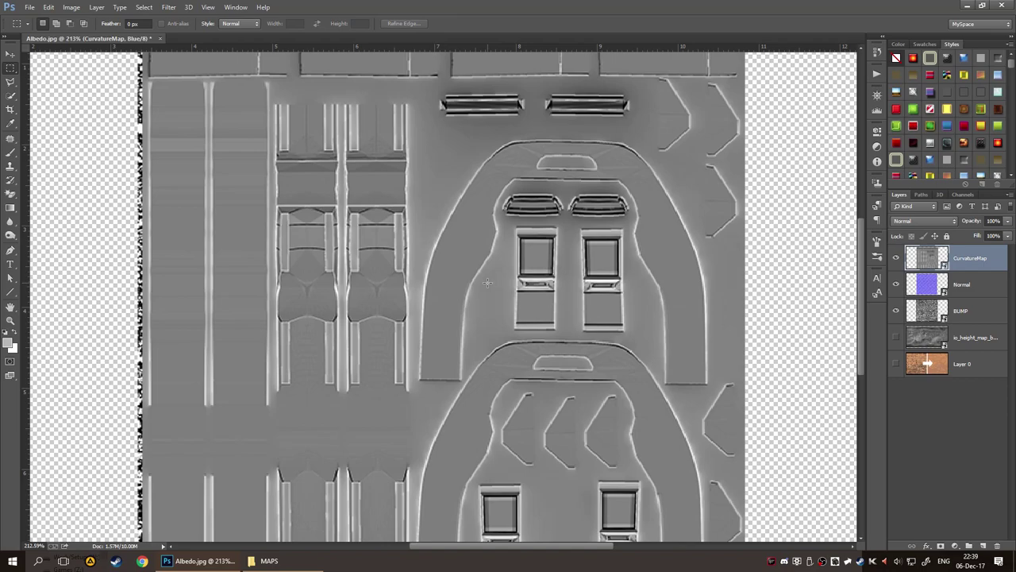
# Hide the Normal and BUMP layers and zoom between 134% and 196% to inspect the curvature map.
pyautogui.keyDown('alt'); pyautogui.click(896, 257); pyautogui.keyUp('alt')
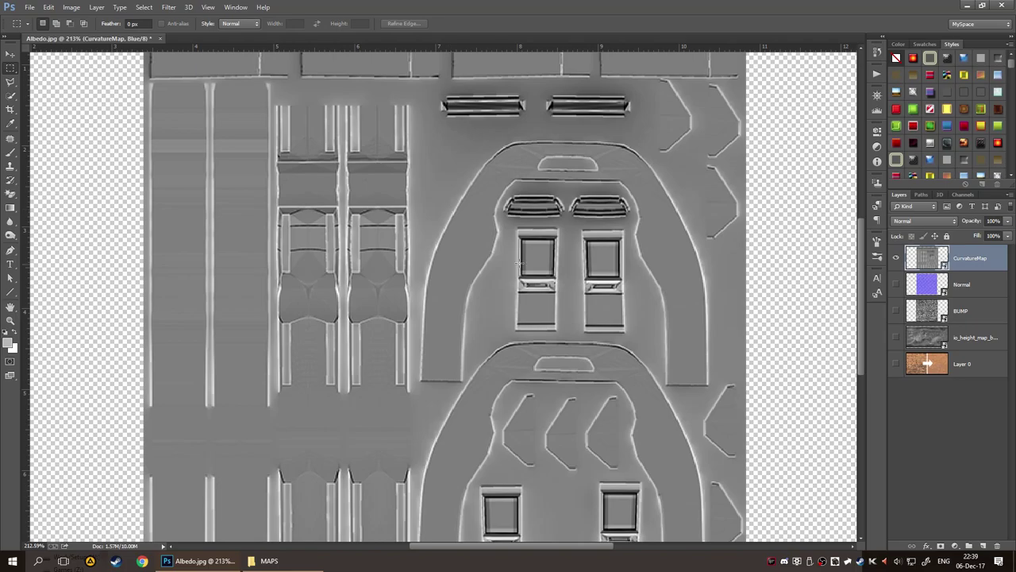
pyautogui.scroll(4, 566, 266)
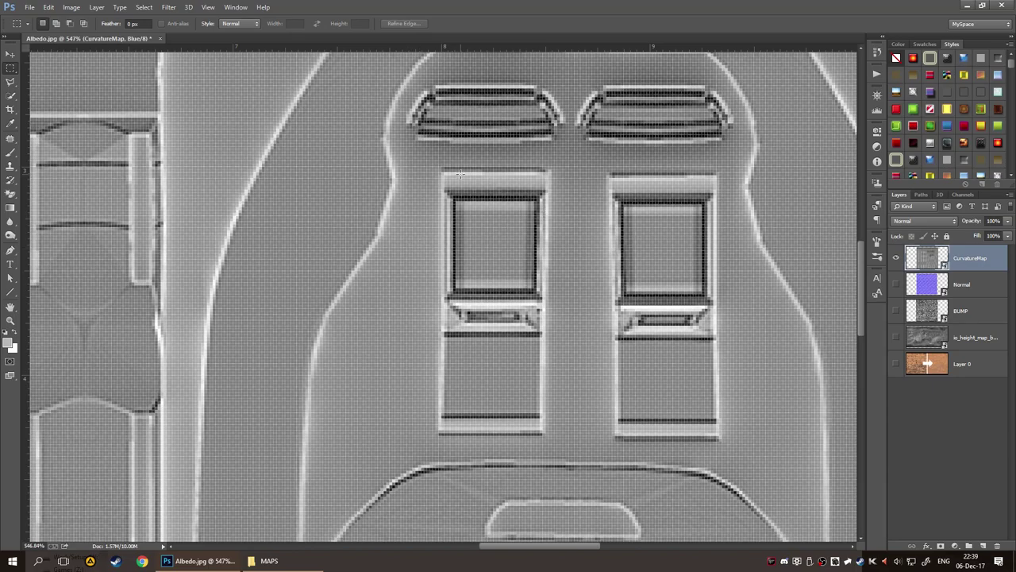
pyautogui.scroll(-5, 460, 223)
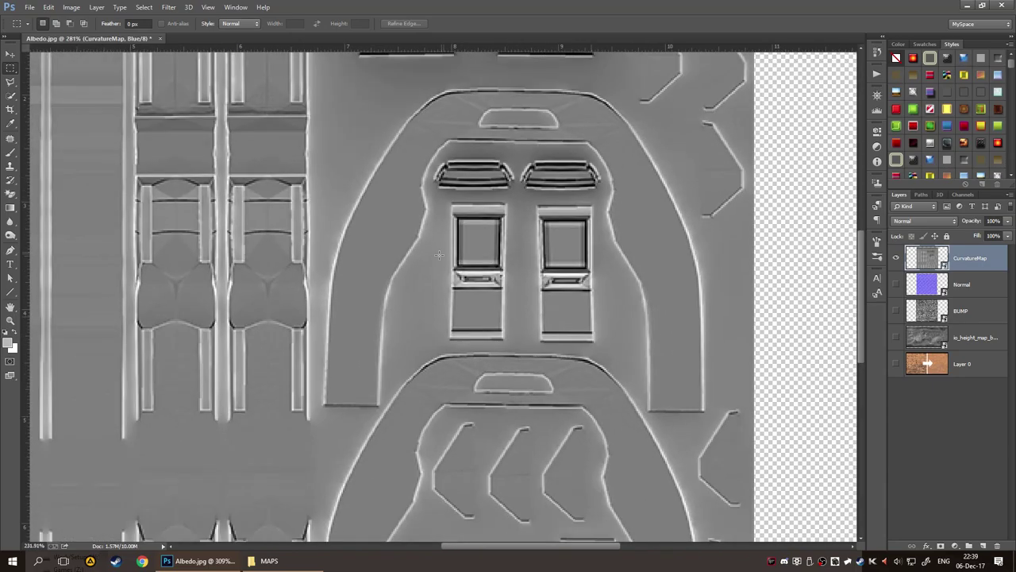
pyautogui.scroll(1, 494, 275)
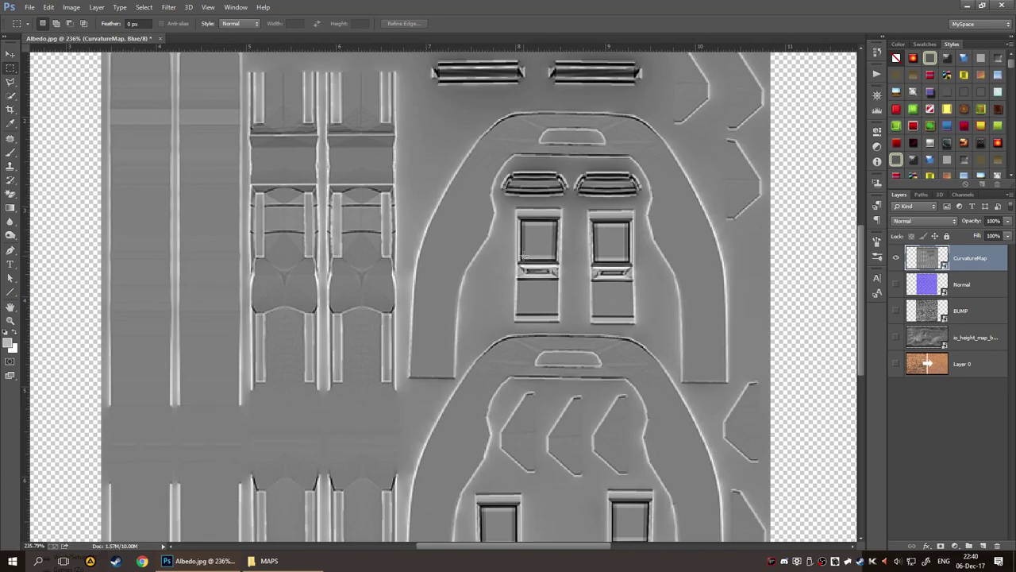
pyautogui.scroll(-5, 322, 268)
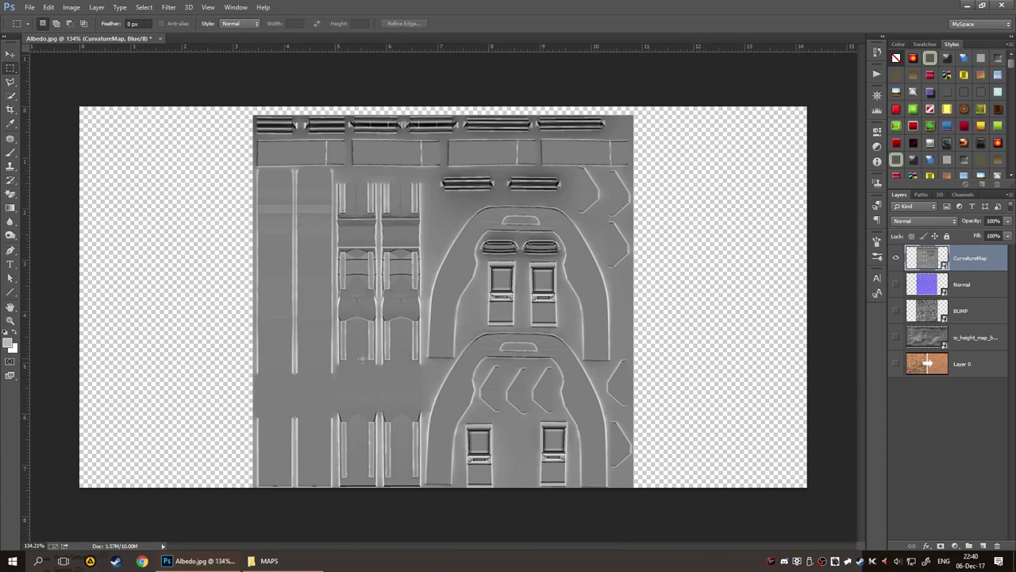
pyautogui.scroll(6, 443, 340)
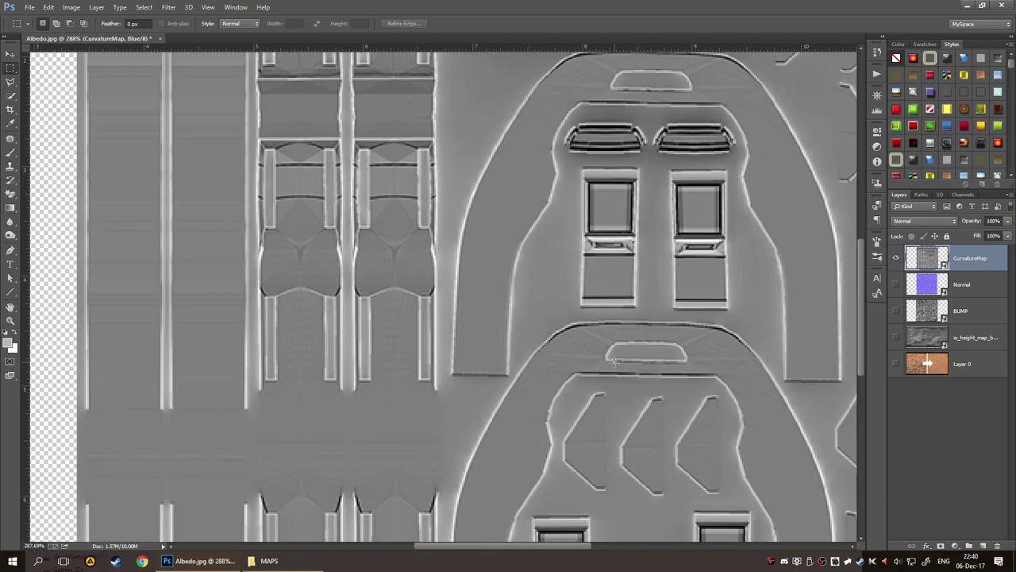
pyautogui.scroll(-4, 410, 291)
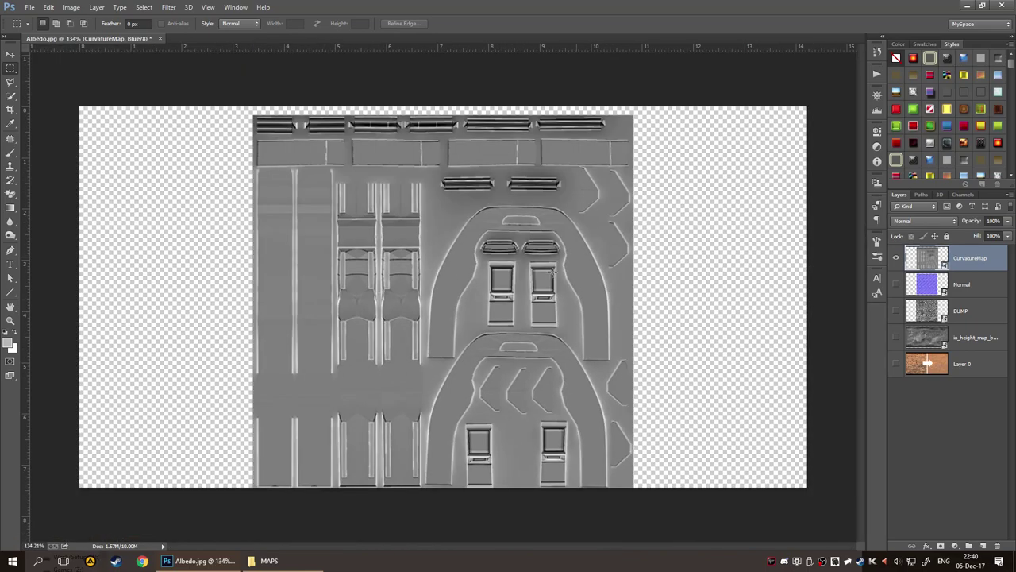
pyautogui.scroll(3, 373, 317)
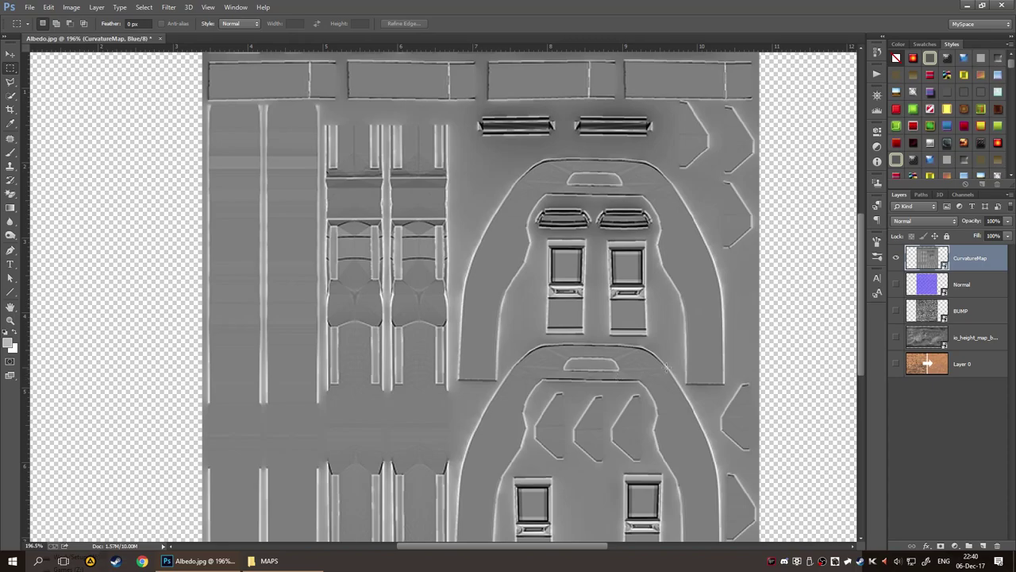
# Add then undo a layer mask, and add a Levels adjustment above CurvatureMap.
pyautogui.click(940, 546)
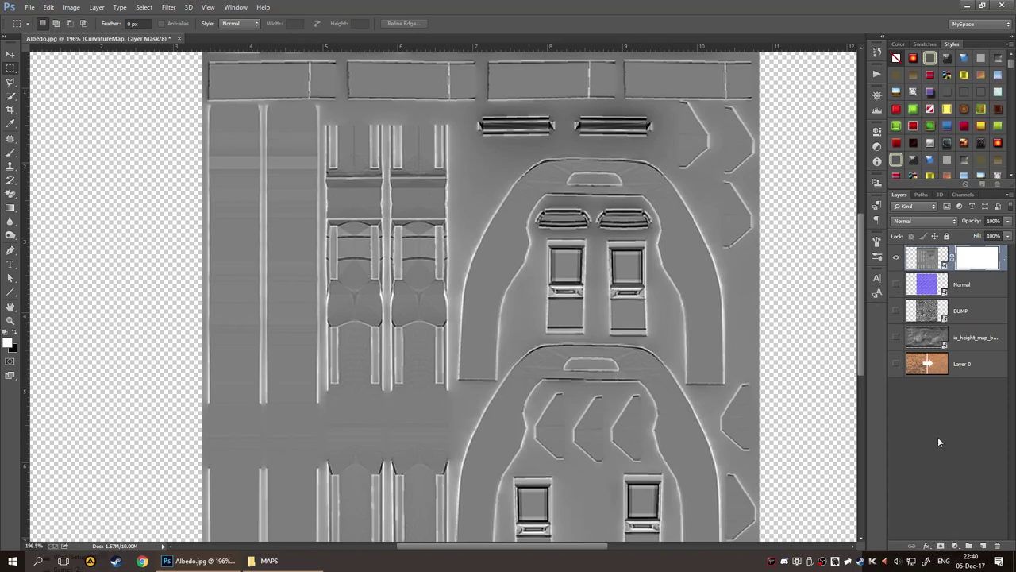
pyautogui.hotkey('ctrl', 'z')
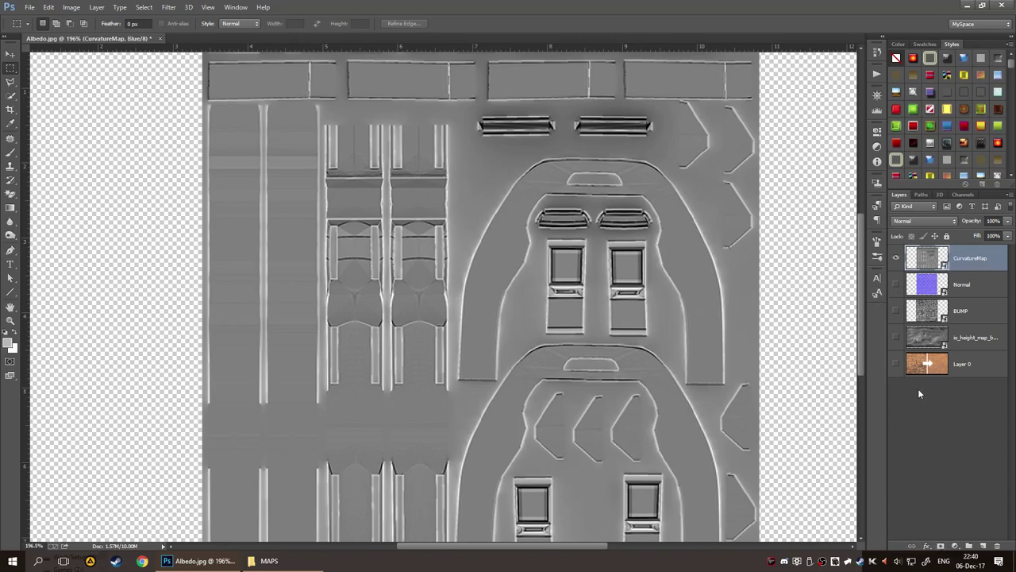
pyautogui.click(955, 545)
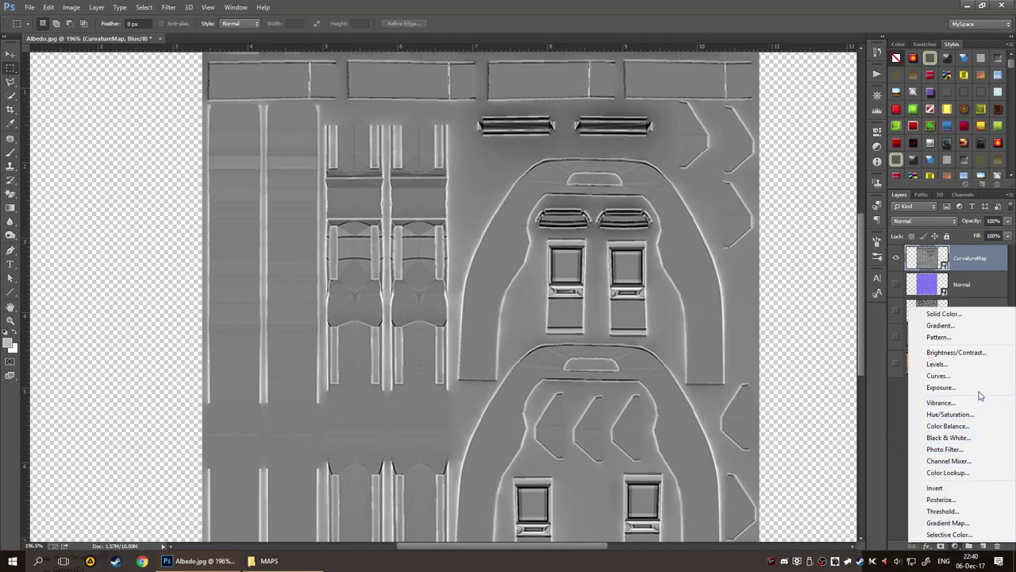
pyautogui.click(938, 364)
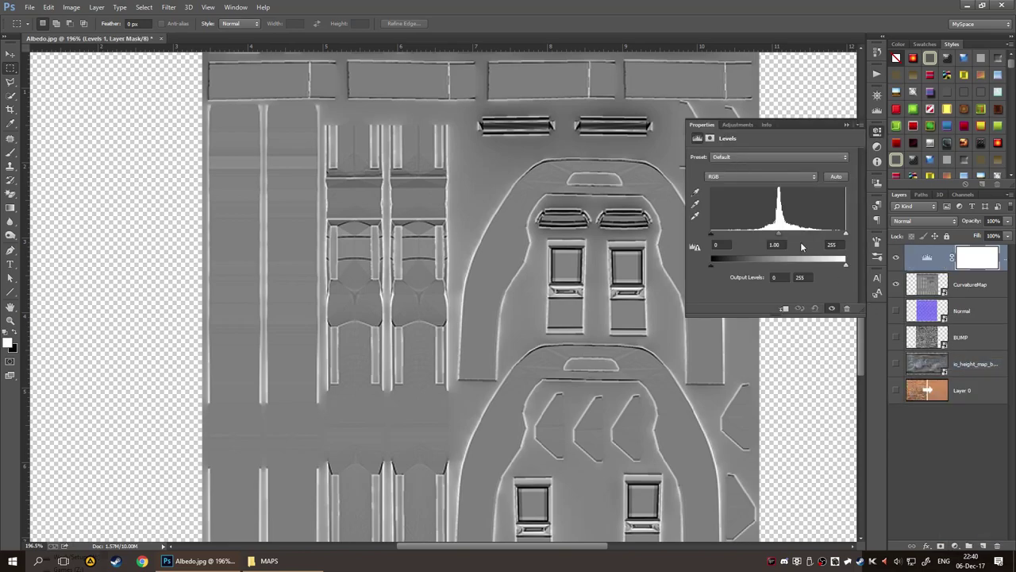
# Tune Levels to isolate edges: darken midtones, midtone 1, black input lowered to 150.
pyautogui.moveTo(779, 237); pyautogui.dragTo(828, 236)
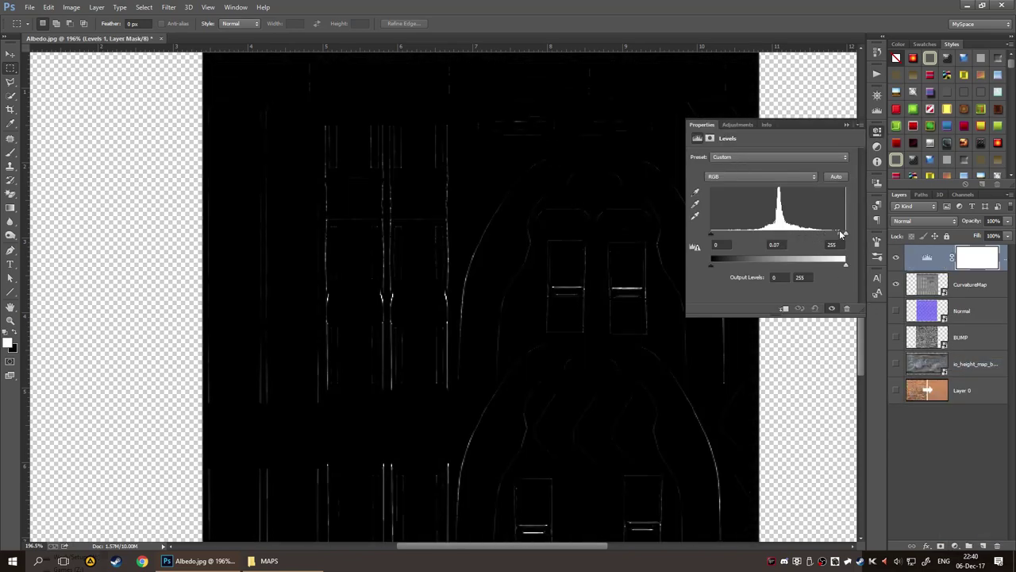
pyautogui.moveTo(712, 234); pyautogui.dragTo(828, 238)
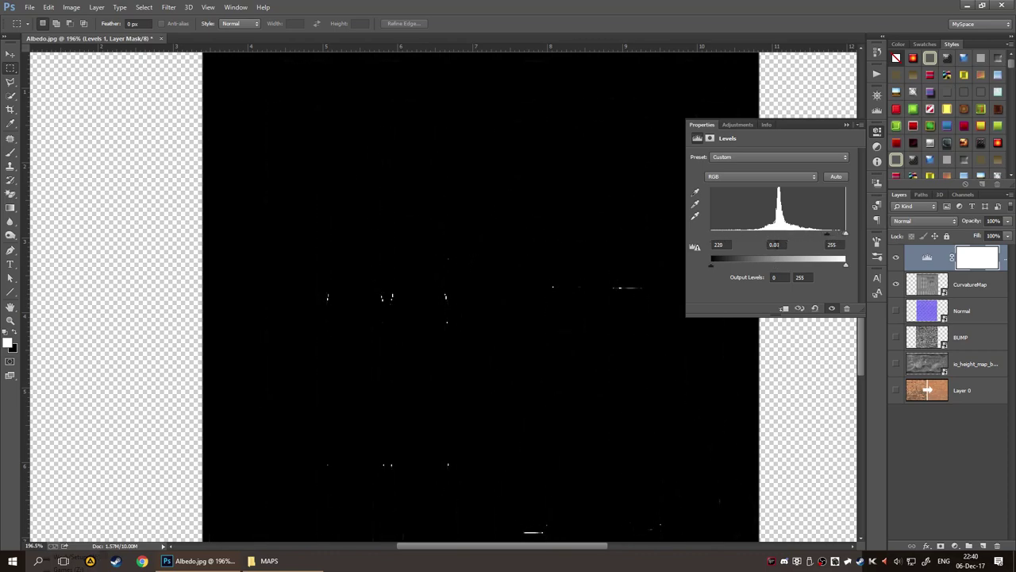
pyautogui.click(777, 244)
pyautogui.write('1')
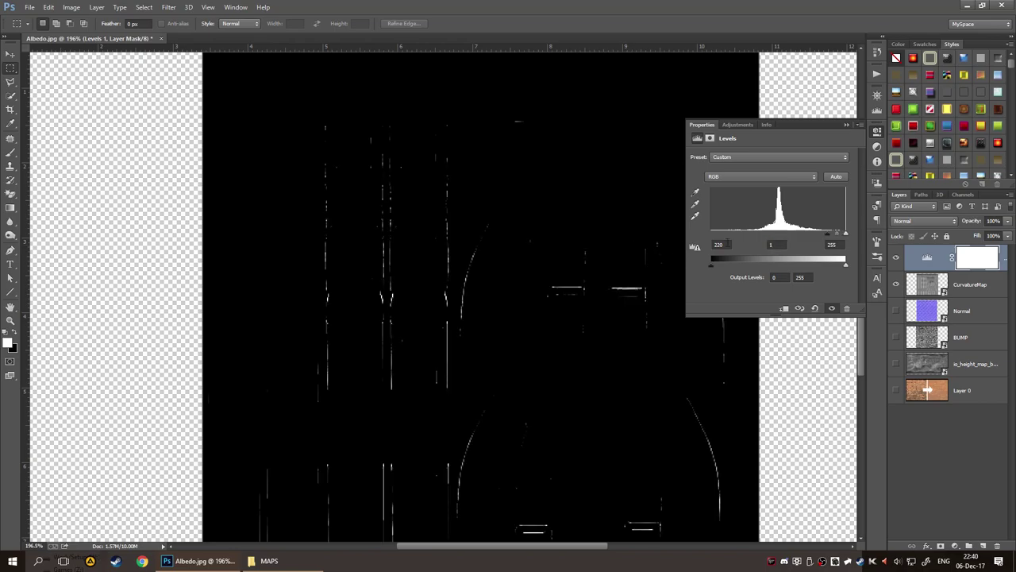
pyautogui.moveTo(823, 236); pyautogui.dragTo(804, 231)
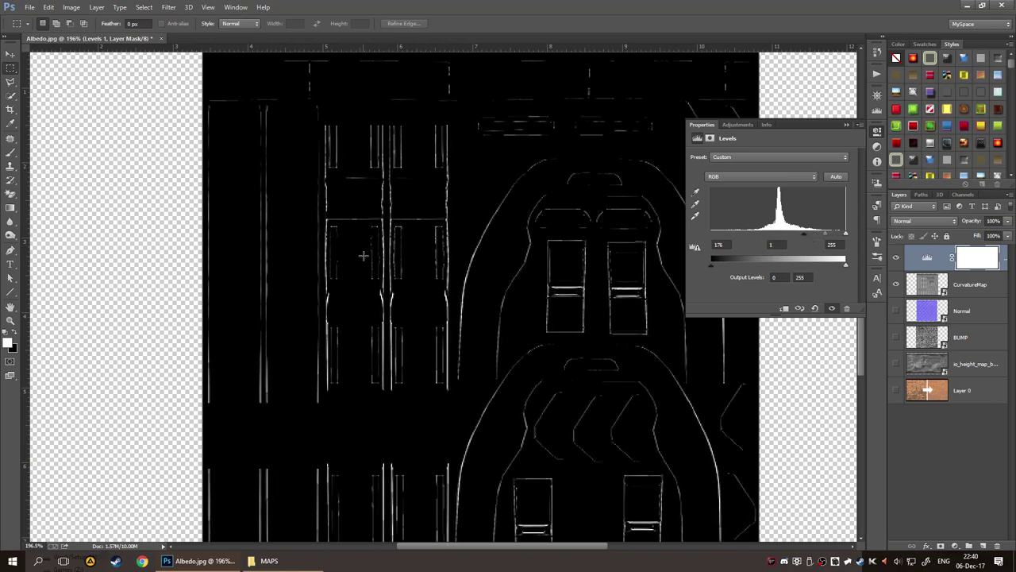
pyautogui.scroll(-3, 473, 335)
pyautogui.scroll(2, 468, 340)
pyautogui.scroll(1, 368, 376)
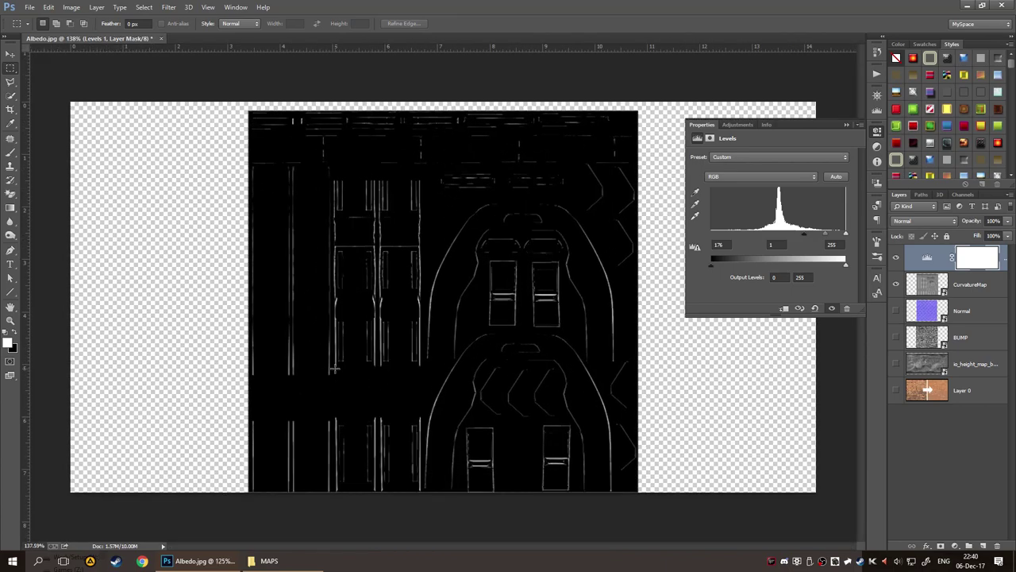
pyautogui.moveTo(803, 233)
pyautogui.mouseDown()
pyautogui.moveTo(791, 232)
pyautogui.moveTo(832, 234)
pyautogui.moveTo(795, 236)
pyautogui.mouseUp()
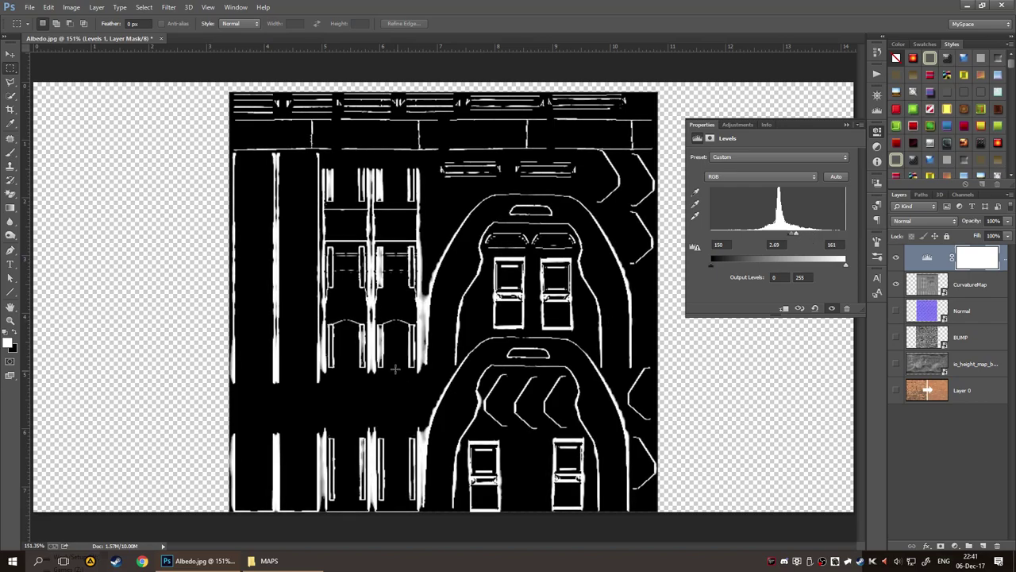
# Zoom around the canvas to inspect the edge lines, briefly showing the MAPS folder.
pyautogui.scroll(5, 401, 354)
pyautogui.scroll(-5, 407, 337)
pyautogui.scroll(1, 556, 343)
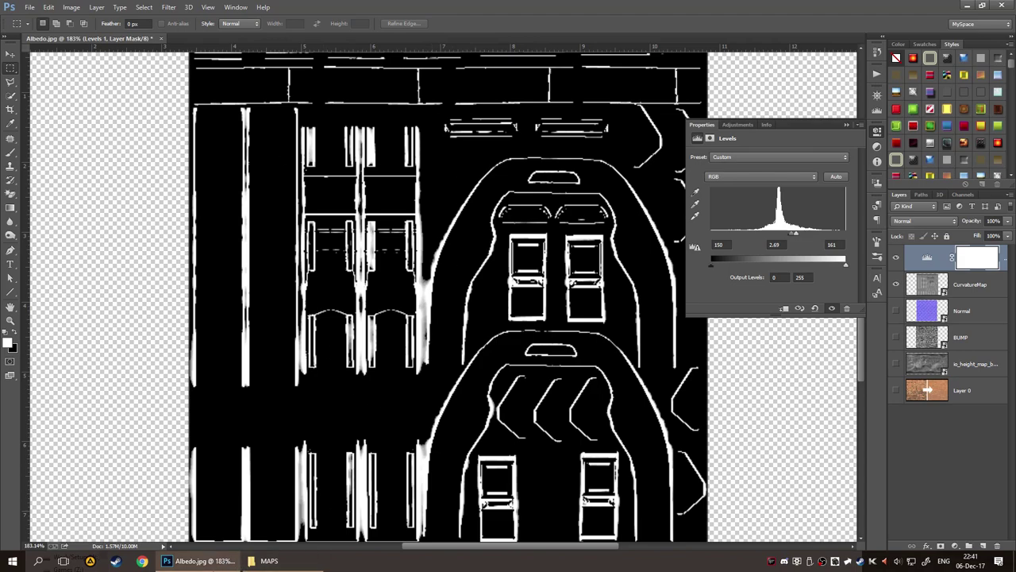
pyautogui.click(264, 560)
pyautogui.click(270, 560)
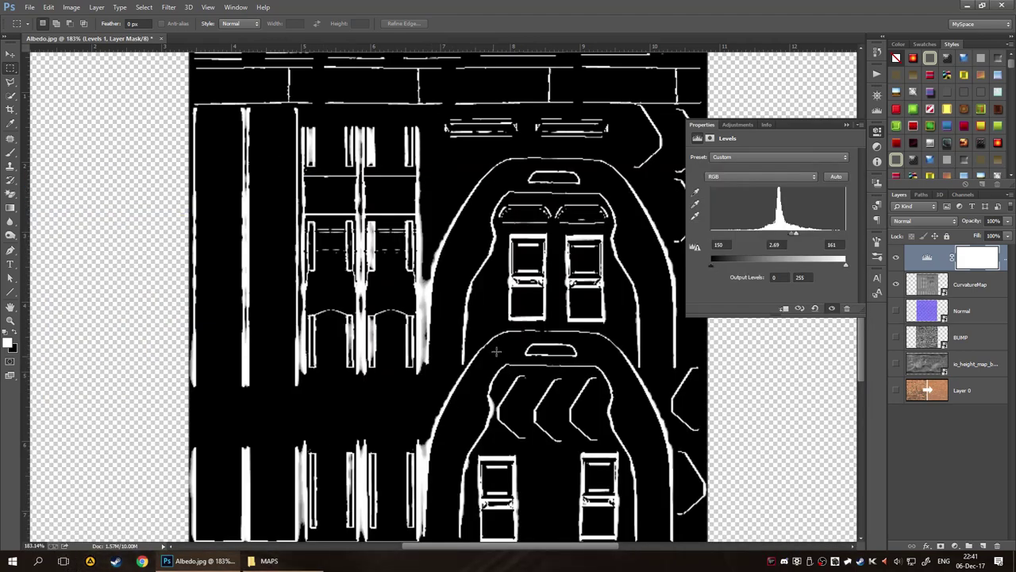
pyautogui.scroll(-2, 599, 274)
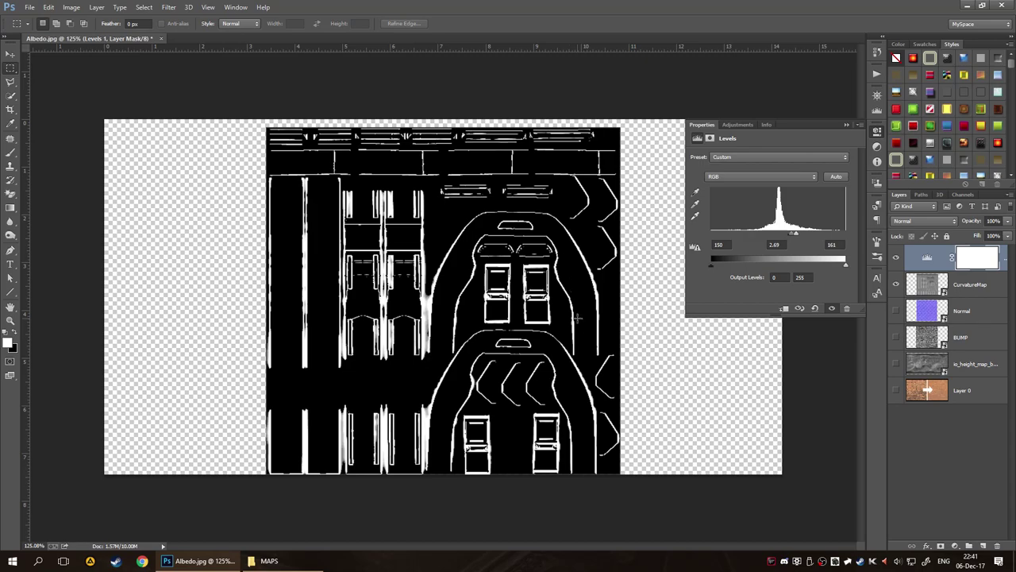
pyautogui.scroll(2, 520, 445)
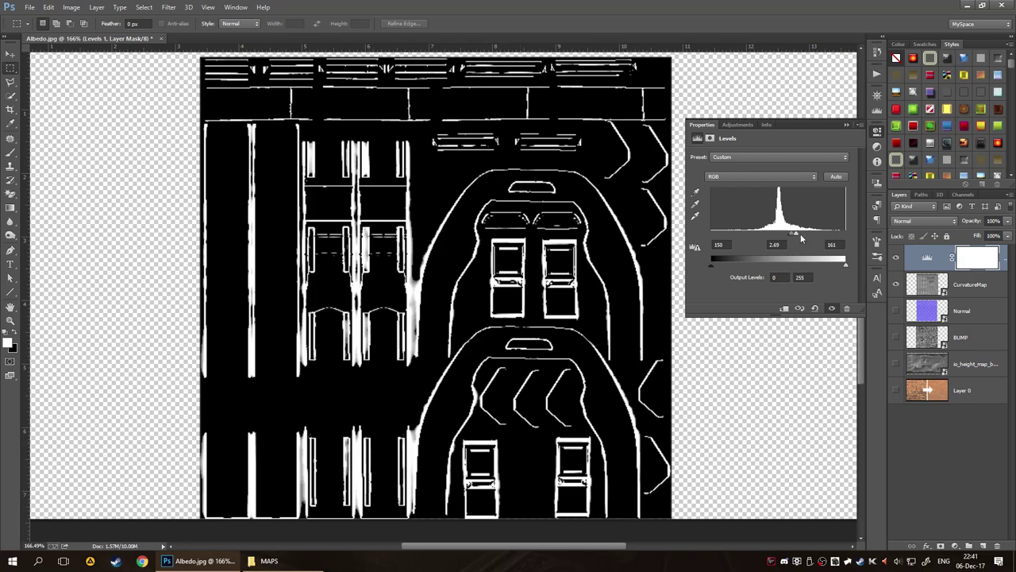
# Try a 0.01 midtone, re-enter 1, dismiss the range warning, and delete the Levels layer.
pyautogui.moveTo(800, 233)
pyautogui.mouseDown()
pyautogui.moveTo(762, 237)
pyautogui.moveTo(814, 232)
pyautogui.moveTo(730, 256)
pyautogui.moveTo(764, 236)
pyautogui.moveTo(806, 244)
pyautogui.mouseUp()
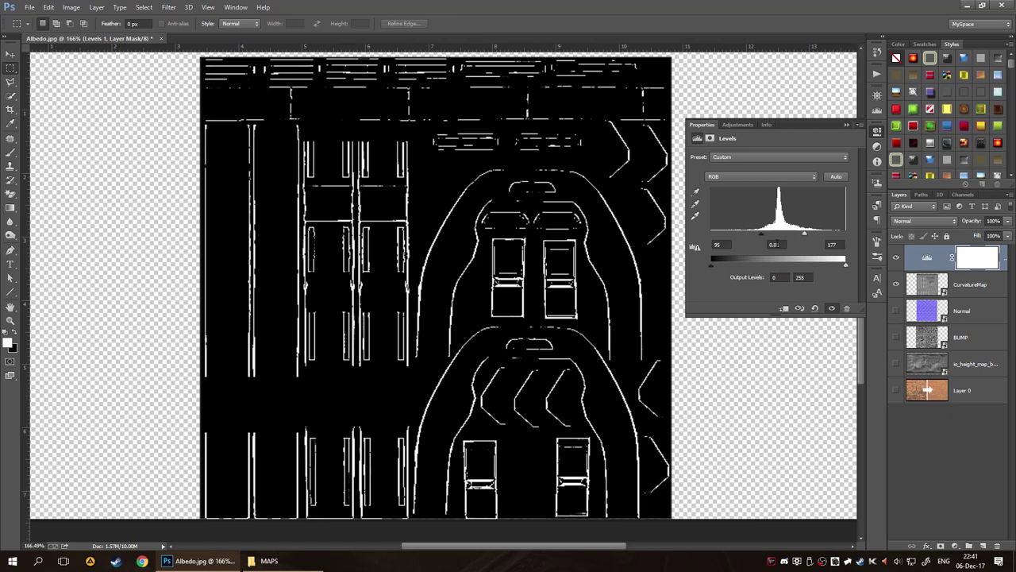
pyautogui.click(774, 244)
pyautogui.write('1')
pyautogui.press('Return')
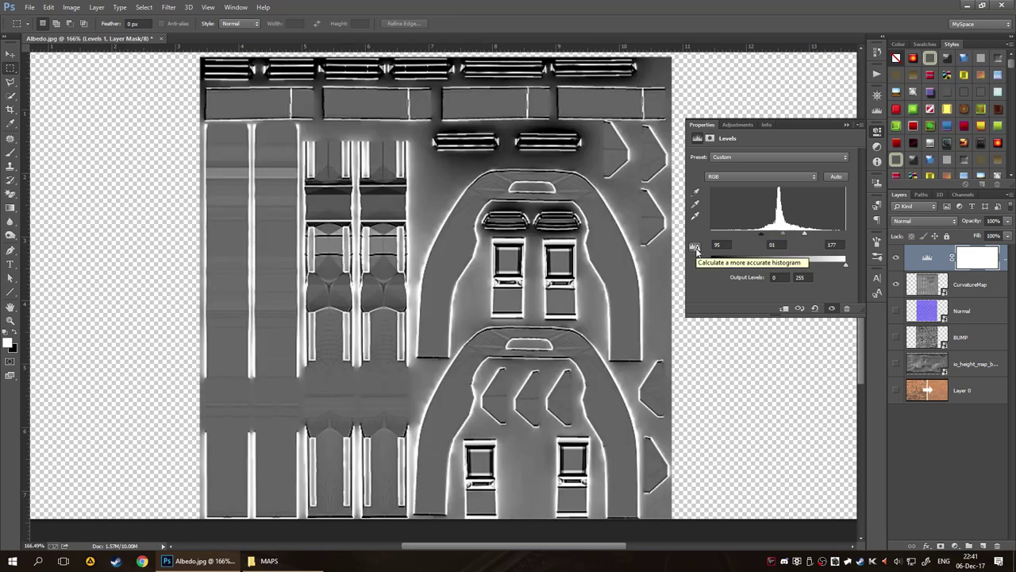
pyautogui.press('Return')
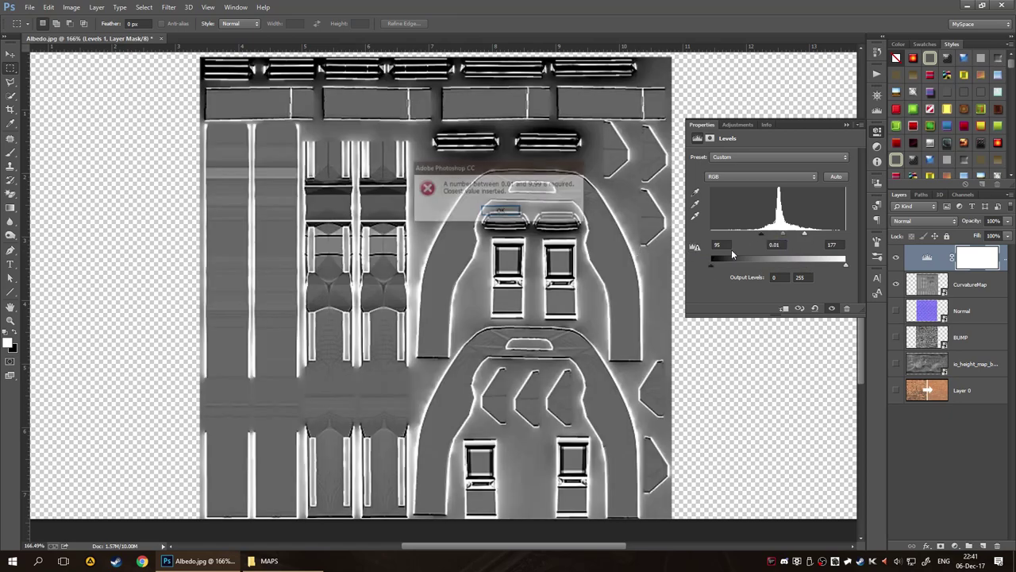
pyautogui.click(499, 211)
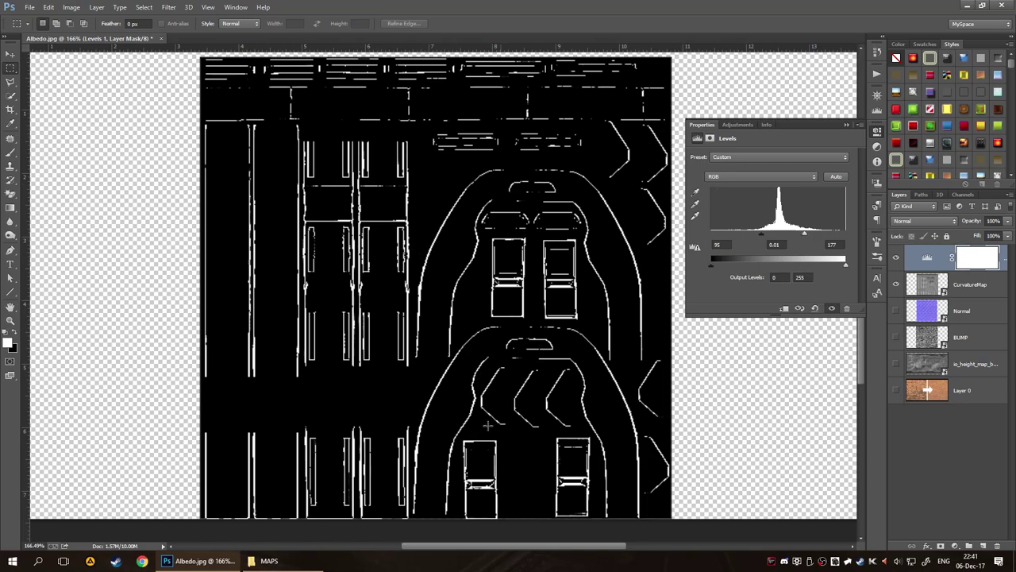
pyautogui.click(937, 257)
pyautogui.press('Delete')
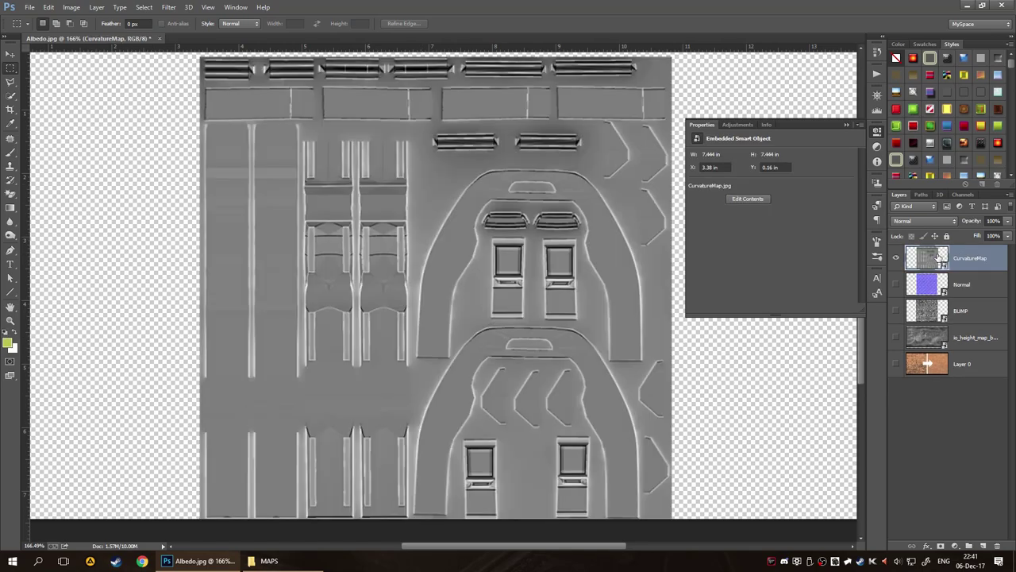
# Bring the MAPS texture folder window back in front of Photoshop.
pyautogui.click(270, 560)
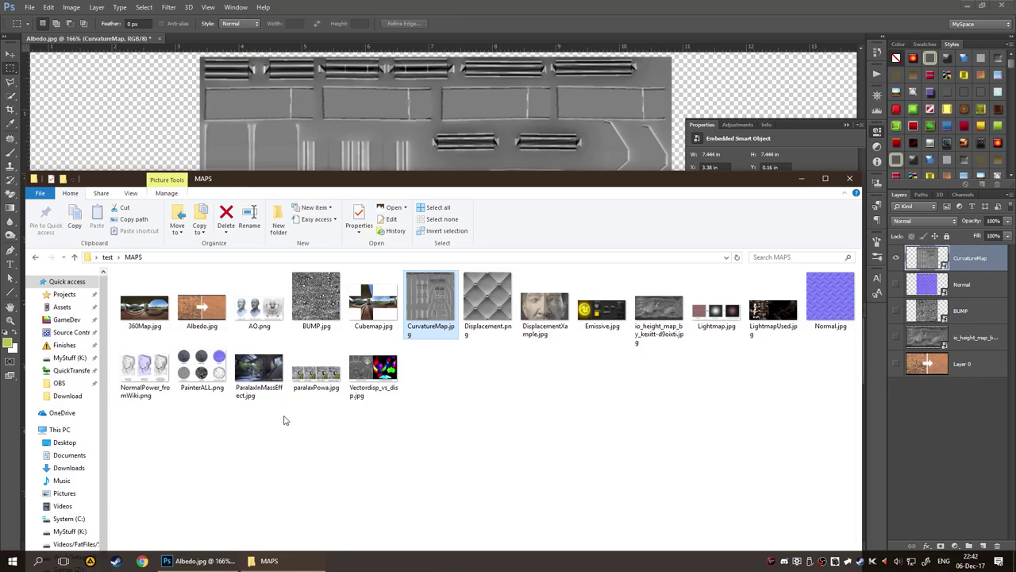
pyautogui.doubleClick(248, 316)
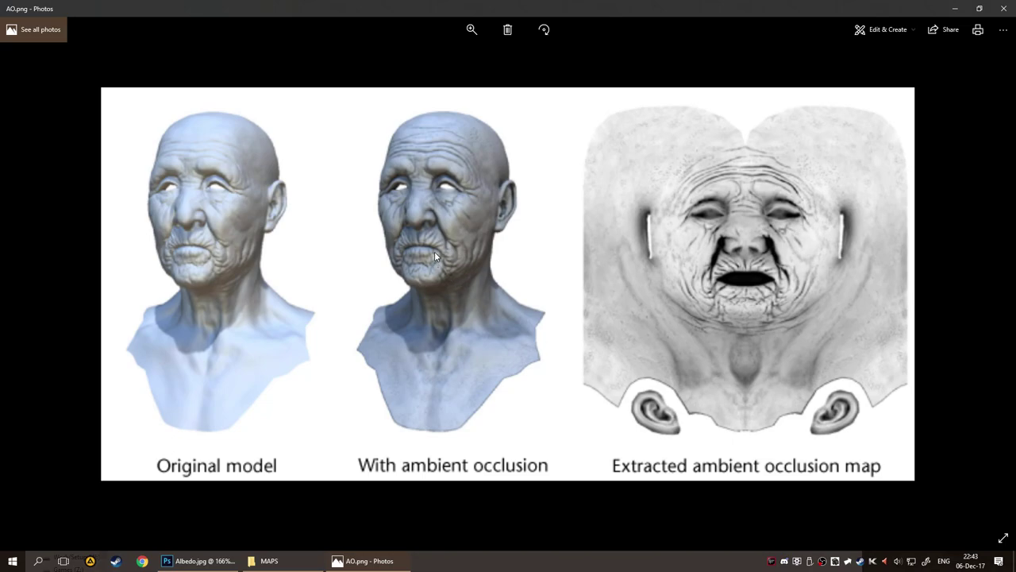
pyautogui.scroll(3, 435, 249)
pyautogui.scroll(-2, 476, 246)
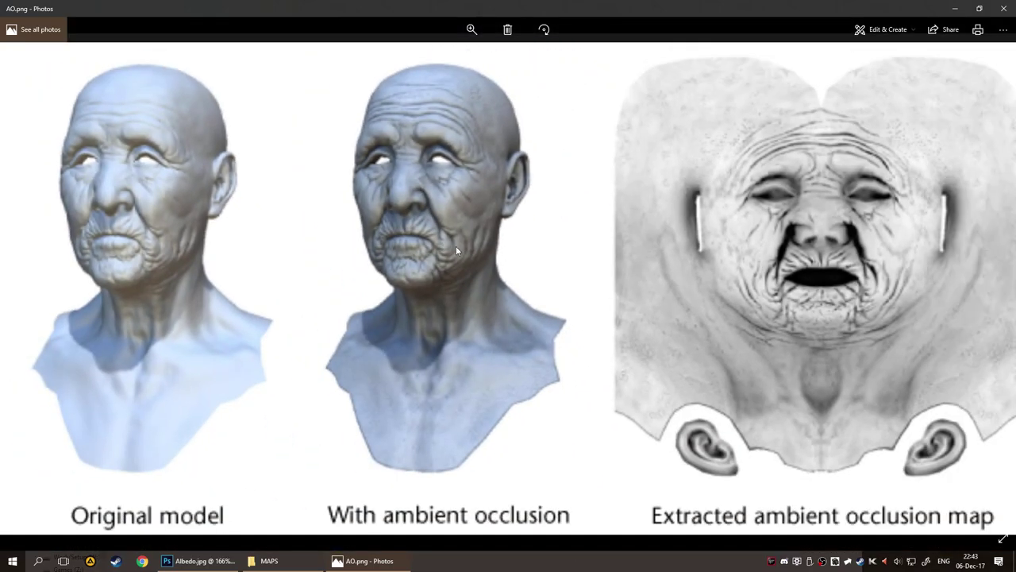
pyautogui.scroll(-3, 456, 245)
pyautogui.scroll(1, 420, 215)
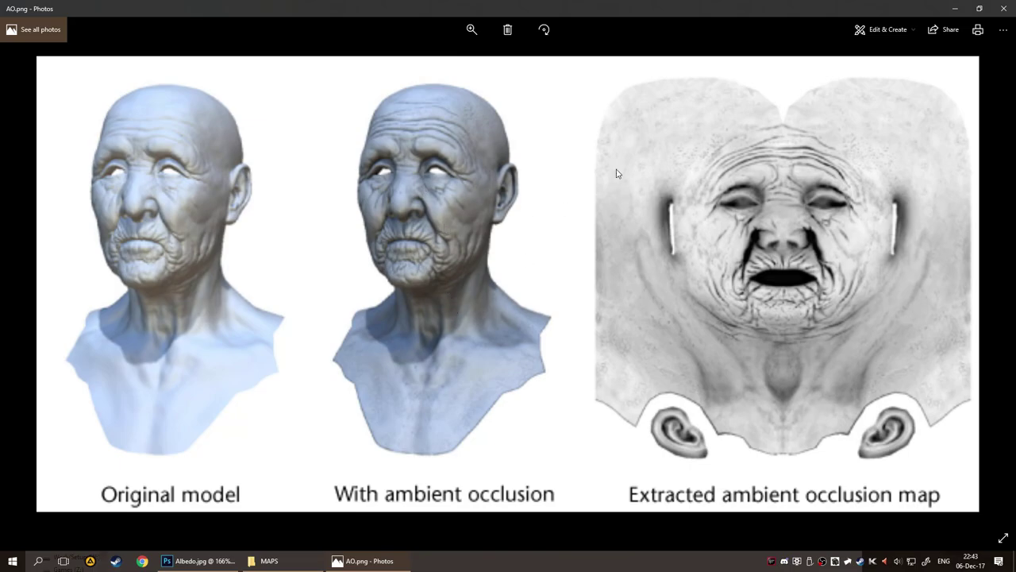
pyautogui.click(1006, 8)
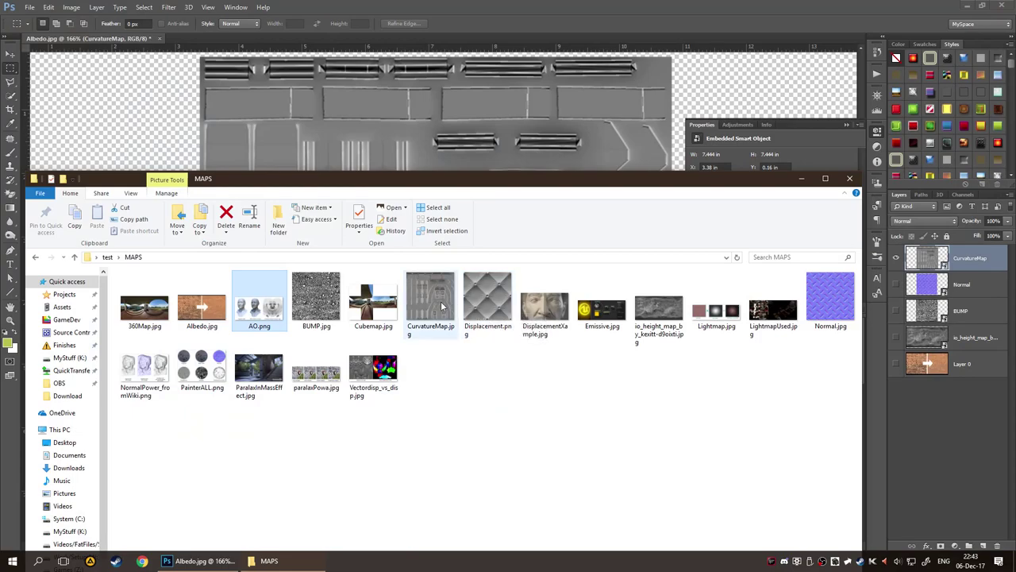
pyautogui.click(465, 377)
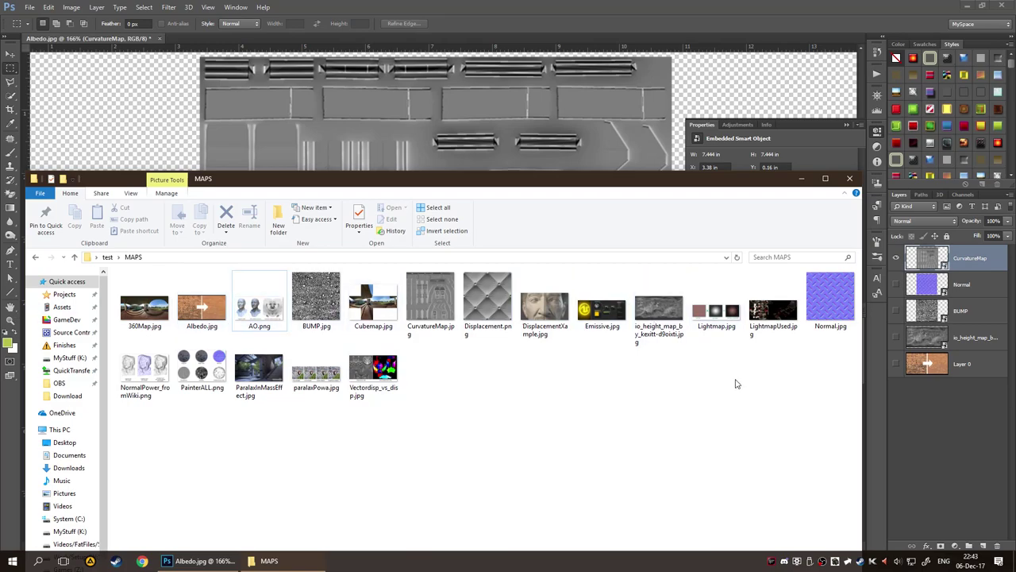
pyautogui.doubleClick(775, 330)
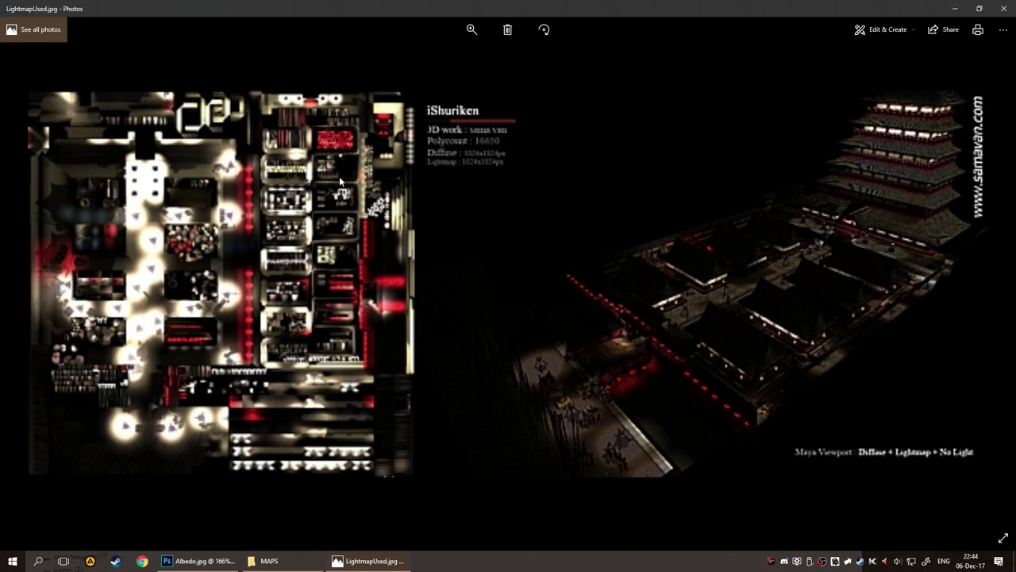
pyautogui.scroll(3, 219, 209)
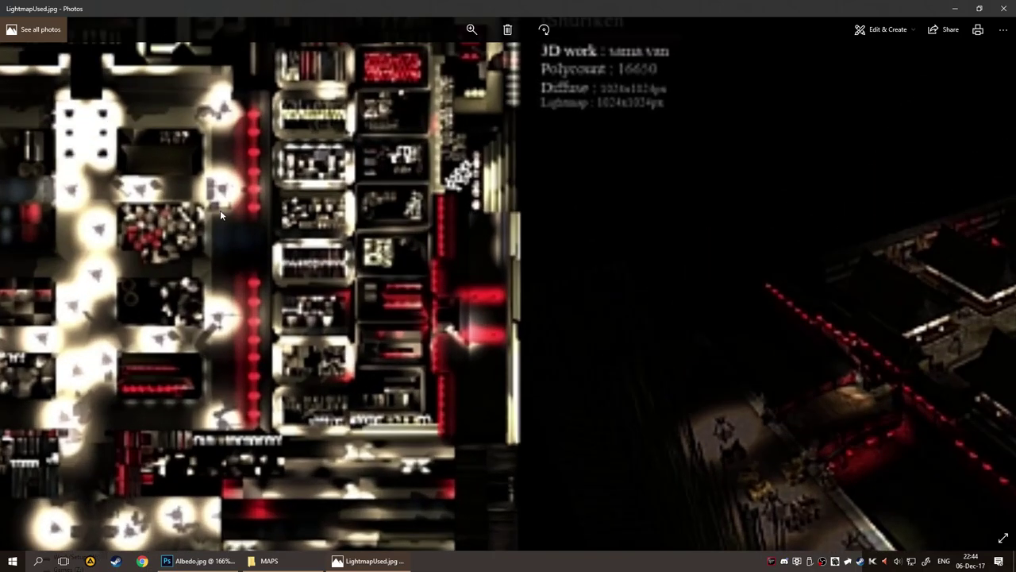
pyautogui.scroll(-2, 229, 230)
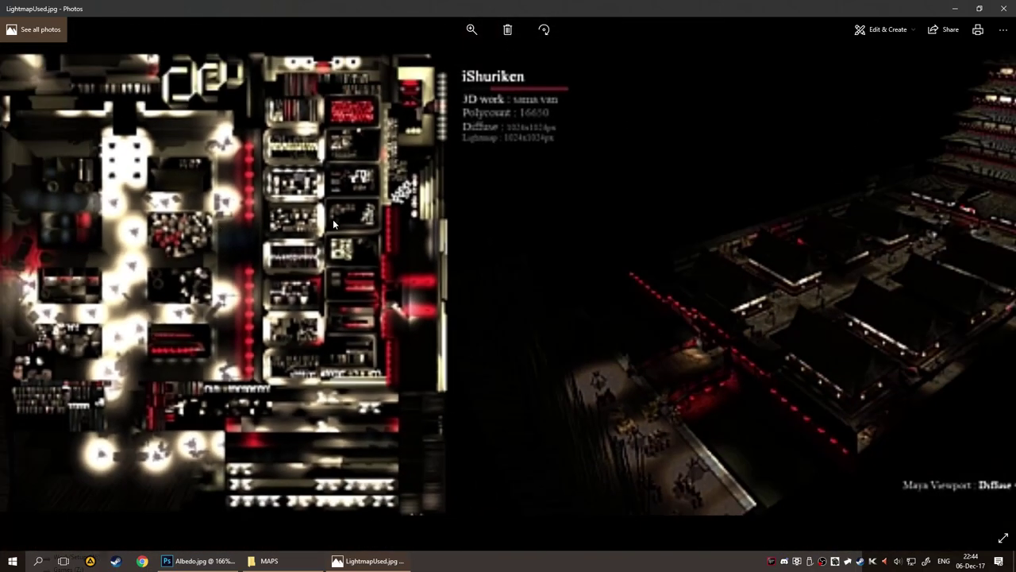
pyautogui.scroll(-2, 132, 336)
pyautogui.scroll(1, 135, 350)
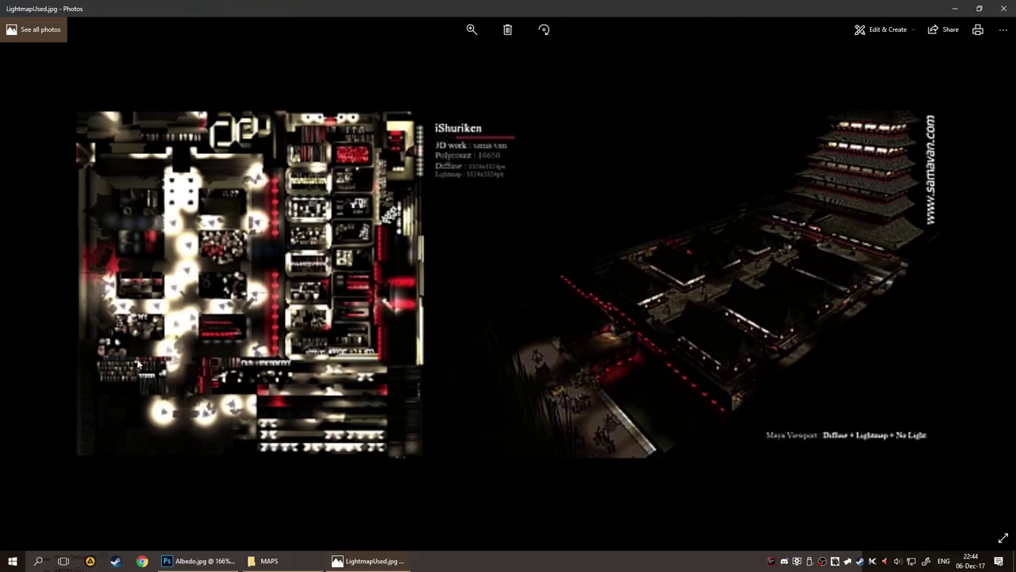
pyautogui.scroll(2, 159, 377)
pyautogui.scroll(-2, 165, 359)
pyautogui.scroll(2, 162, 360)
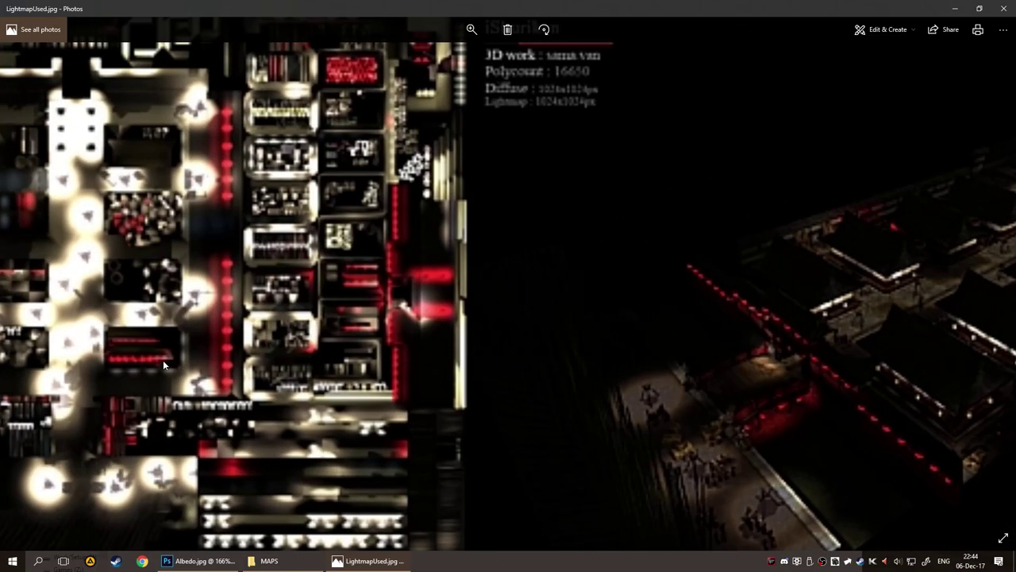
pyautogui.click(1003, 8)
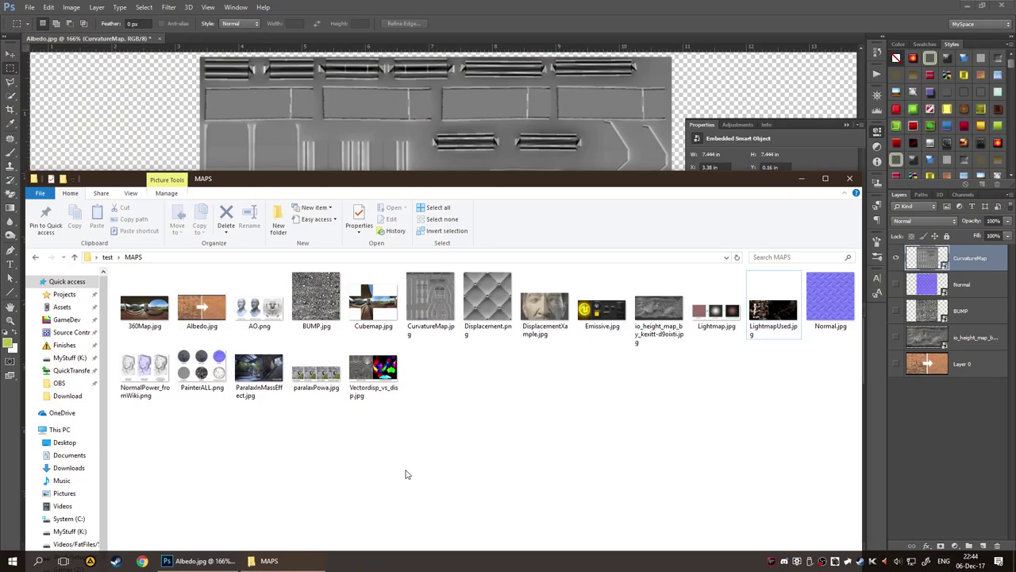
# Open Cubemap.jpg in Photos, then step back to the 360Map.jpg panorama.
pyautogui.doubleClick(372, 310)
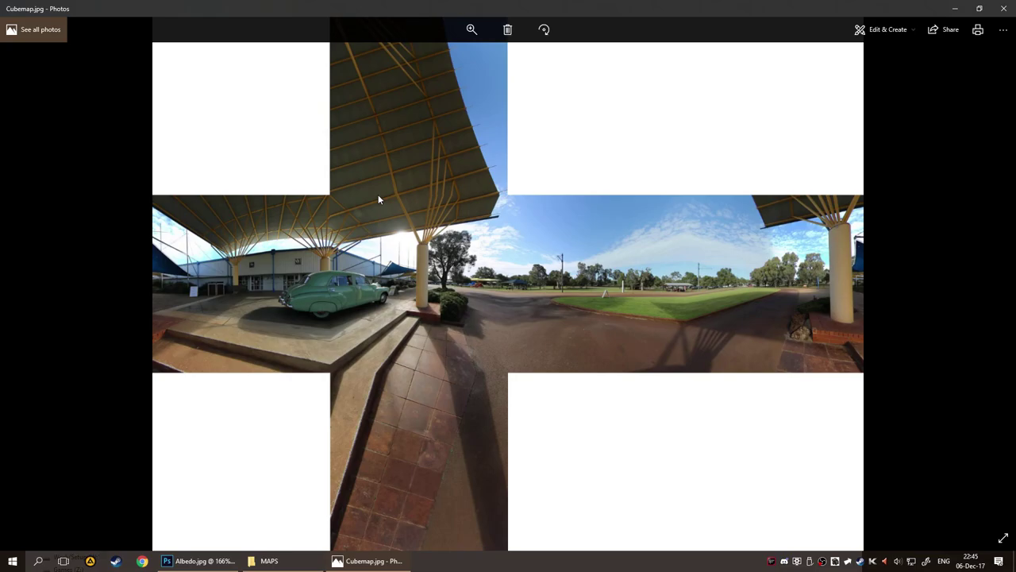
pyautogui.press('Left')
pyautogui.press('Left')
pyautogui.press('Left')
pyautogui.press('Left')
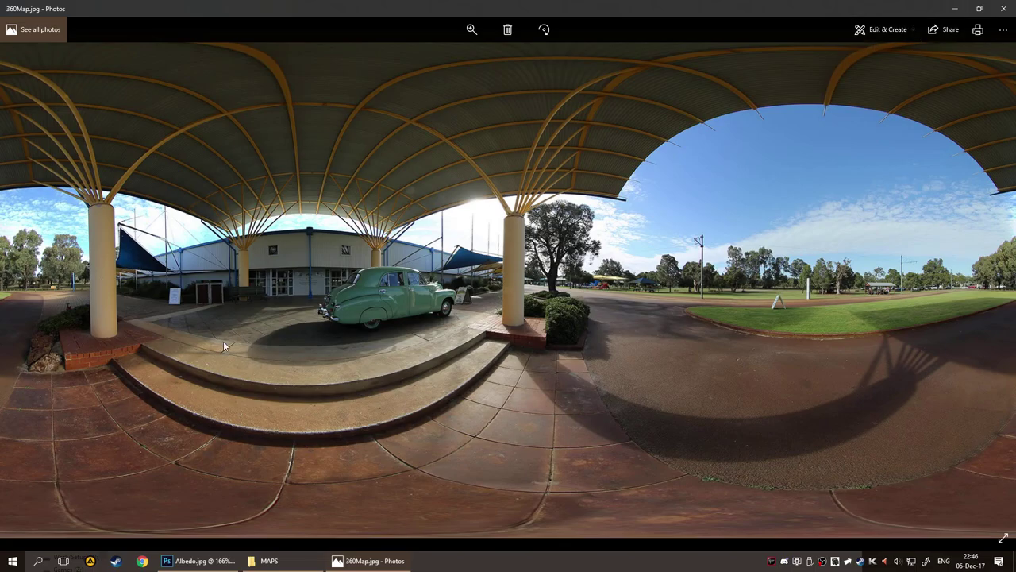
# Minimize the Photos viewer holding 360Map.jpg and clear the MAPS folder selection.
pyautogui.click(955, 8)
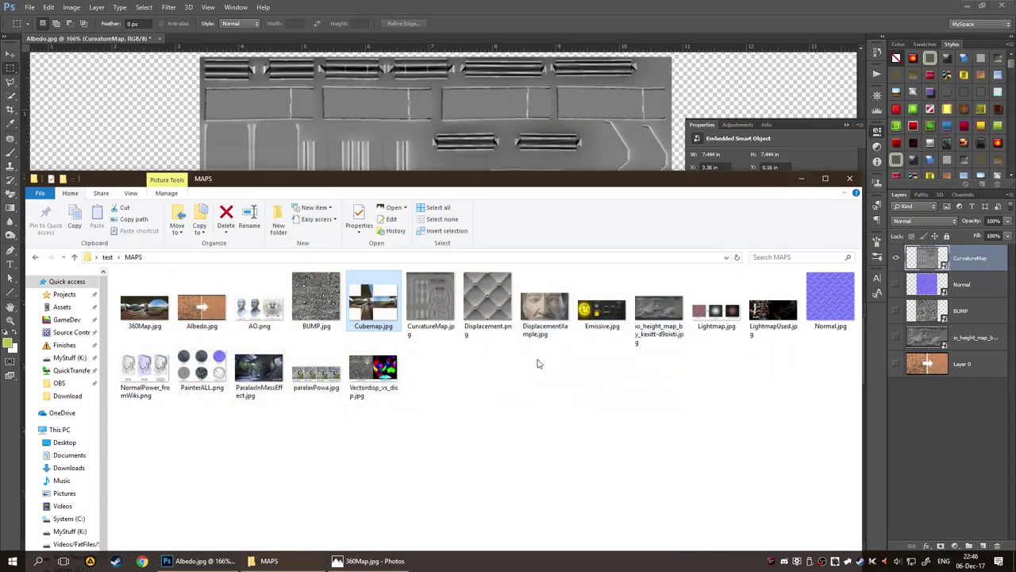
pyautogui.click(513, 471)
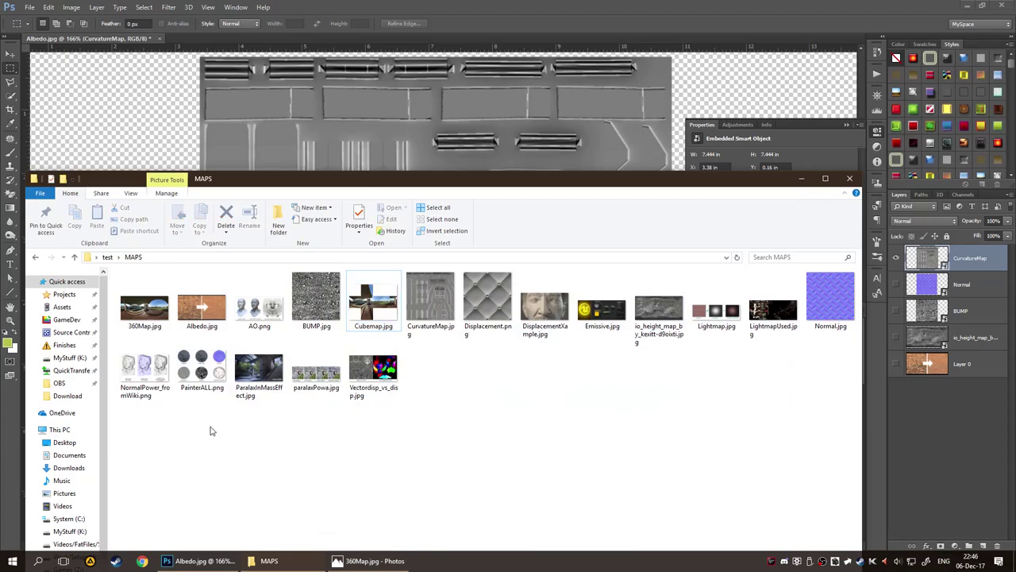
# Open PainterALL.png, the sheet of six manhole texture maps, in Photos.
pyautogui.doubleClick(200, 376)
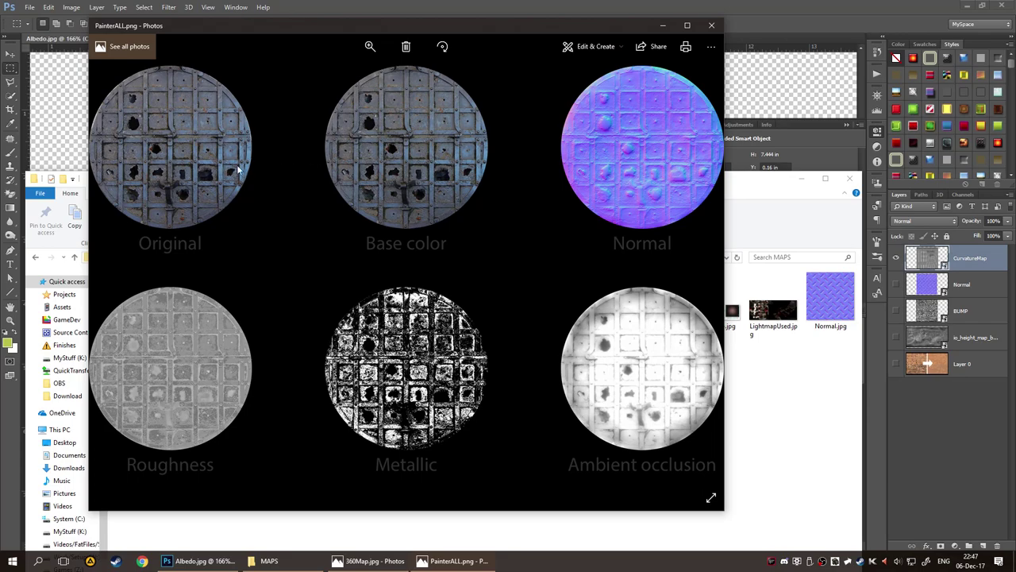
# Zoom into PainterALL.png and pan across the maps, out to the Ambient occlusion label.
pyautogui.scroll(2, 201, 180)
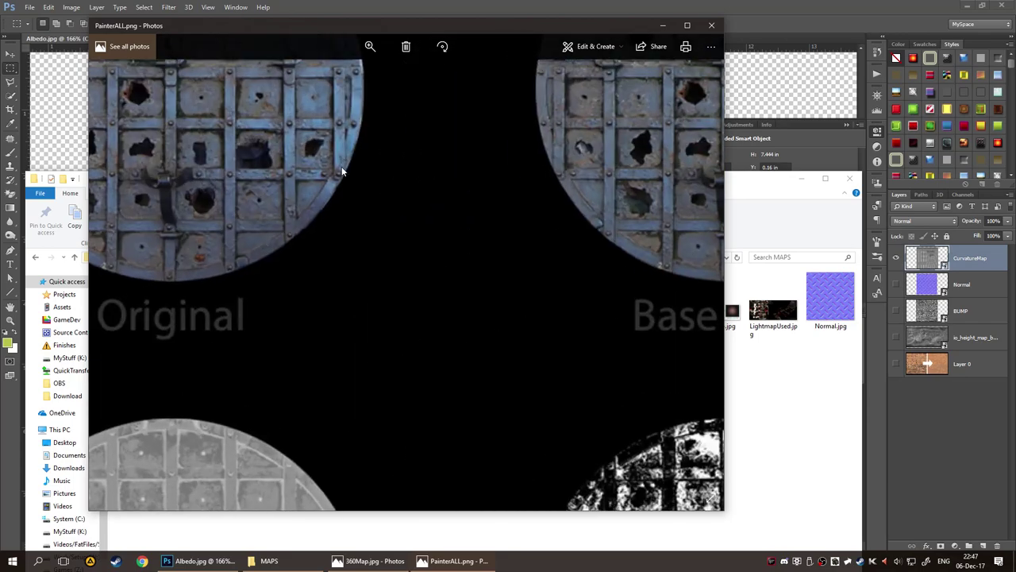
pyautogui.scroll(2, 342, 170)
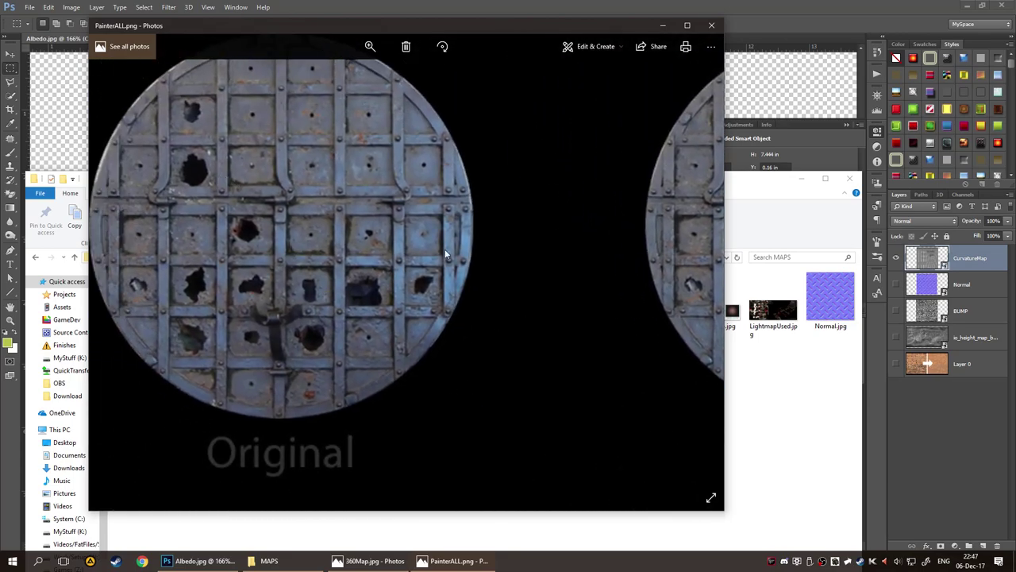
pyautogui.moveTo(318, 252); pyautogui.dragTo(172, 283)
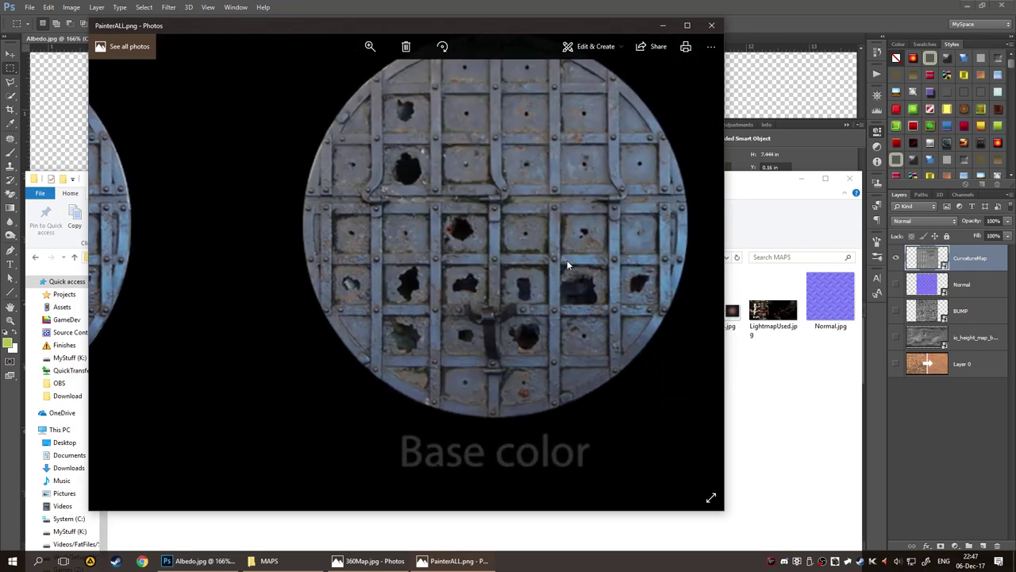
pyautogui.scroll(2, 570, 257)
pyautogui.scroll(-2, 538, 289)
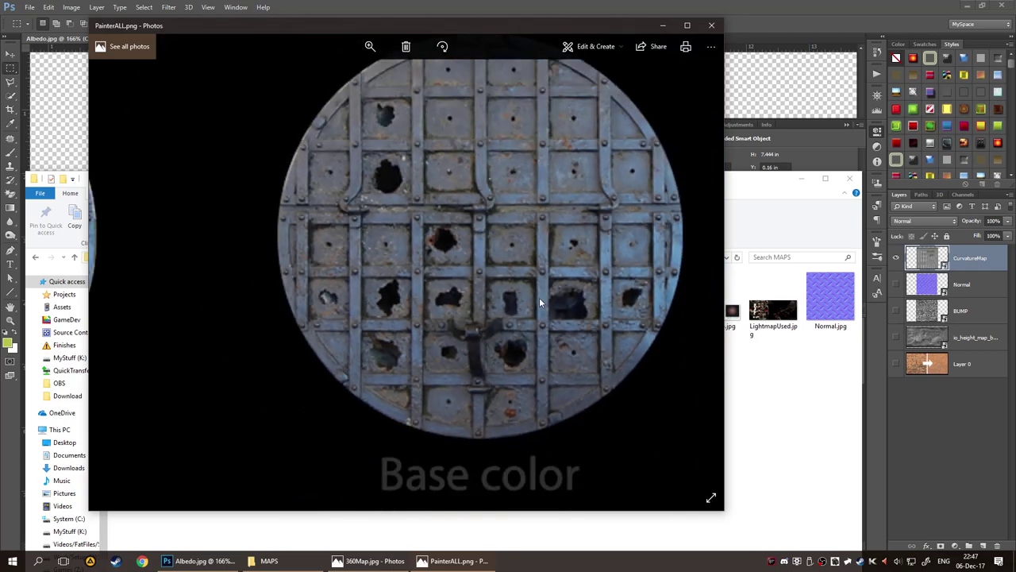
pyautogui.scroll(-3, 539, 297)
pyautogui.moveTo(547, 227); pyautogui.dragTo(242, 238)
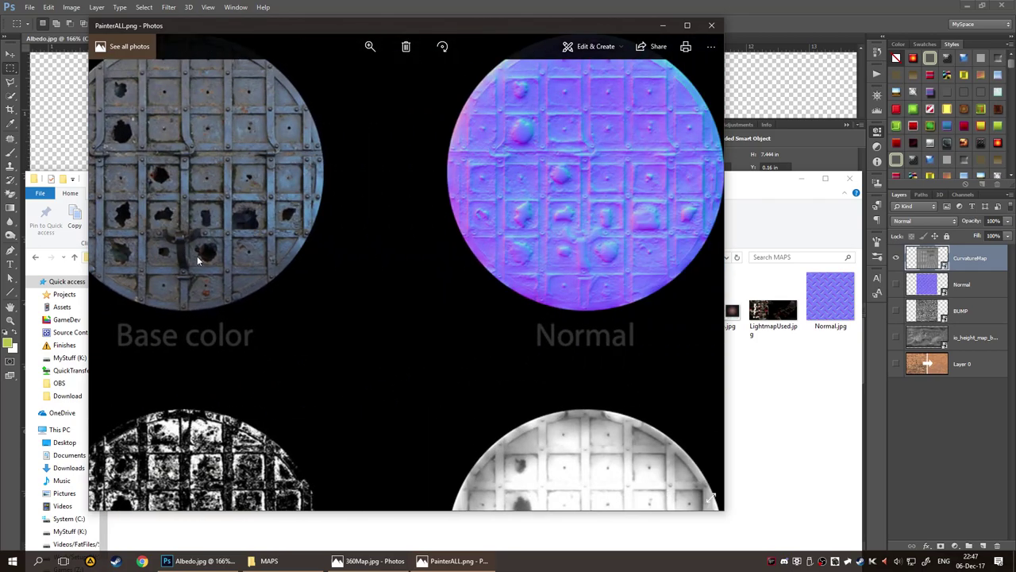
pyautogui.moveTo(333, 279); pyautogui.dragTo(676, 165)
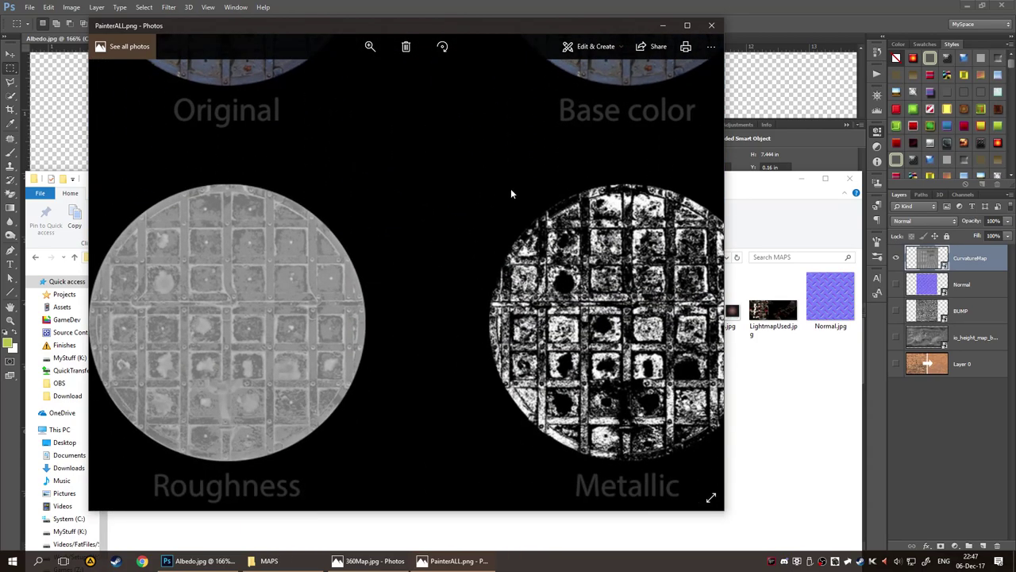
pyautogui.press('Up')
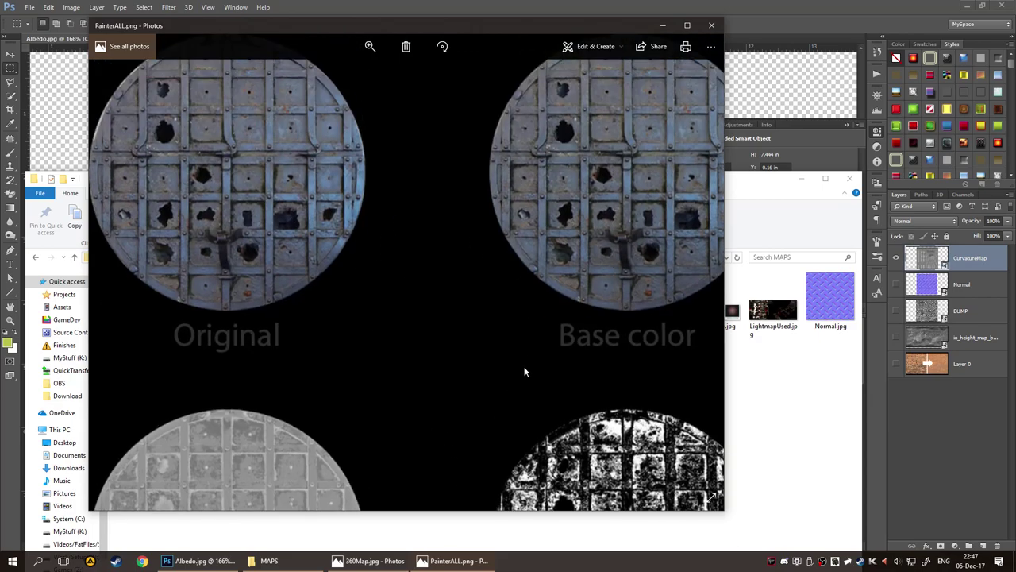
pyautogui.press('Down')
pyautogui.press('Right')
pyautogui.press('Left')
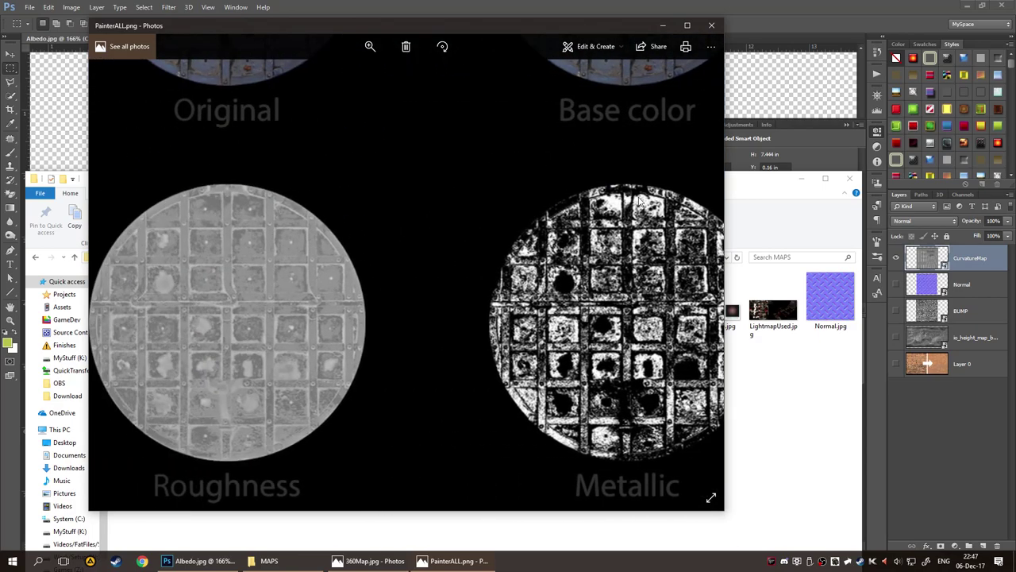
pyautogui.press('Right')
pyautogui.press('Left')
pyautogui.press('Up')
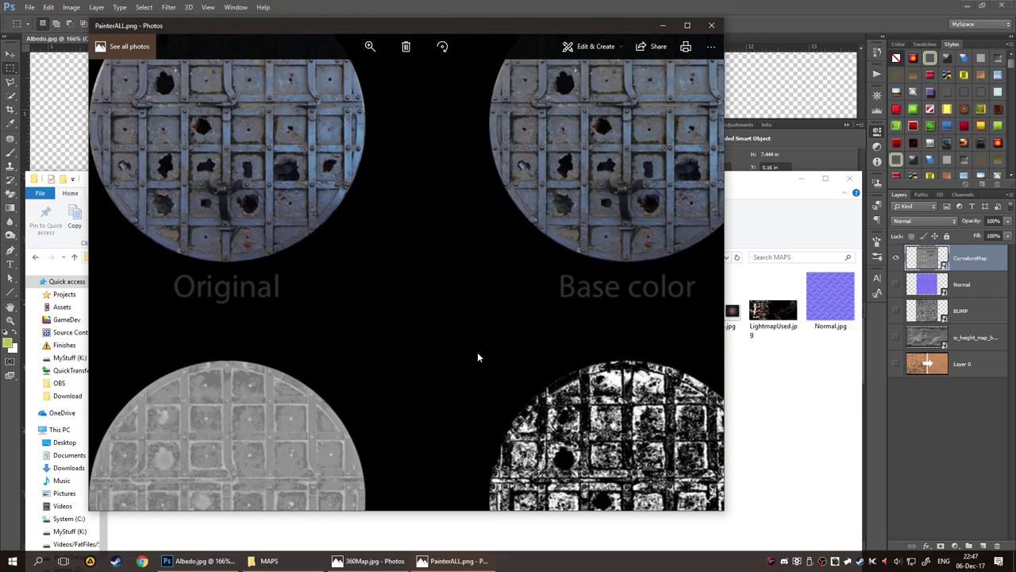
pyautogui.press('Down')
pyautogui.scroll(-2, 290, 322)
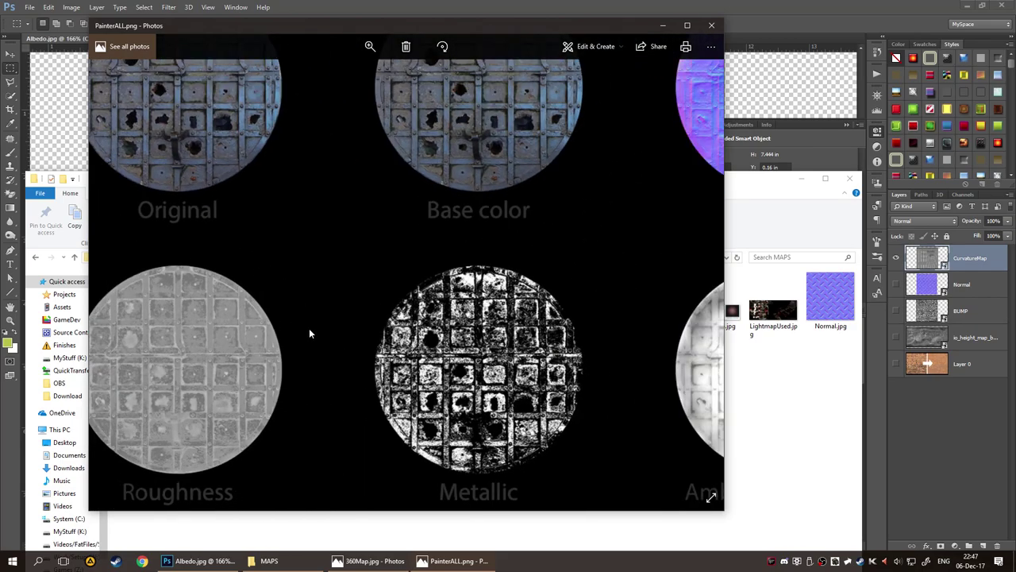
pyautogui.press('Right')
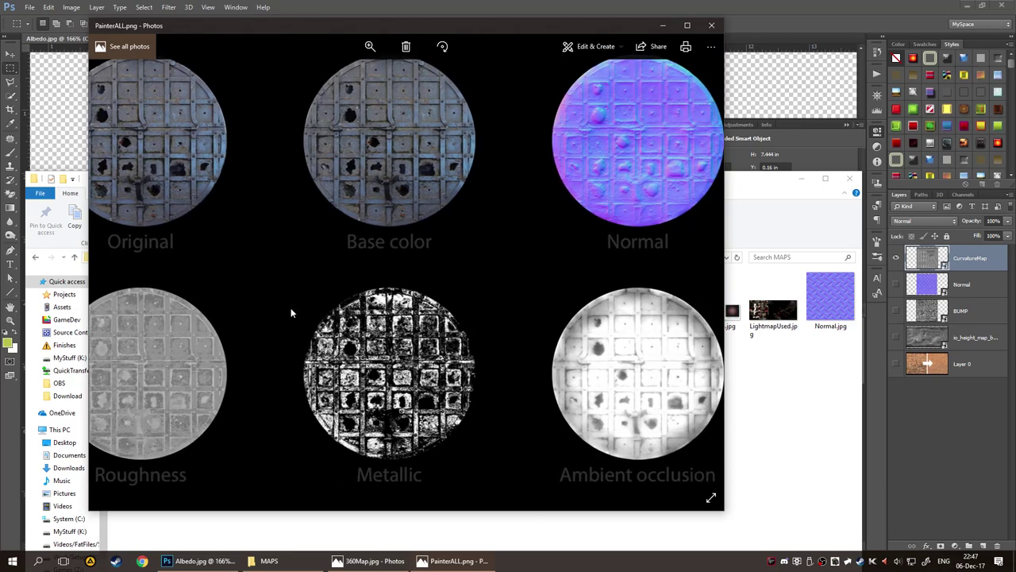
pyautogui.press('Left')
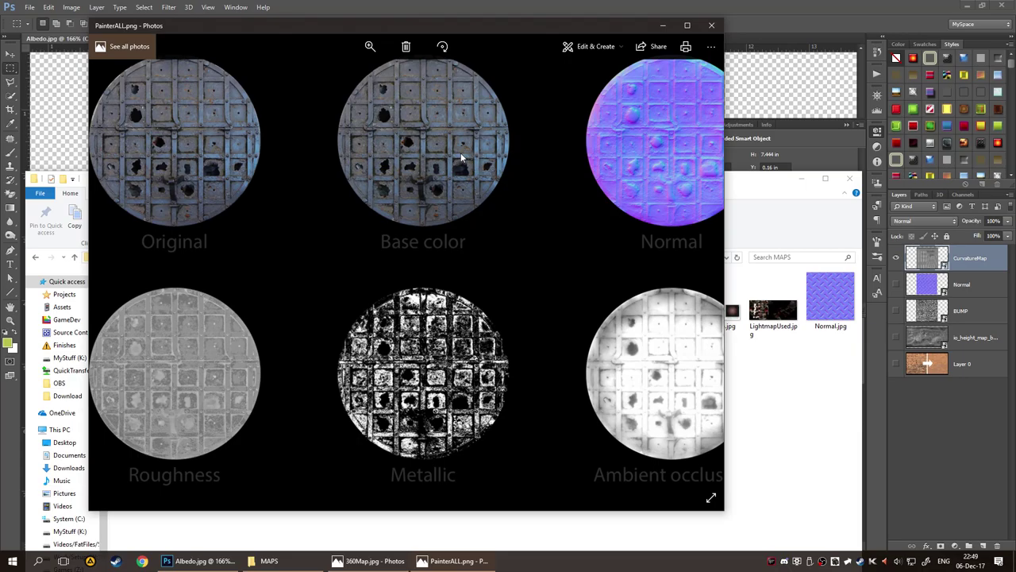
# Zoom in and out on the maps once more, then close the PainterALL.png viewer.
pyautogui.scroll(4, 162, 163)
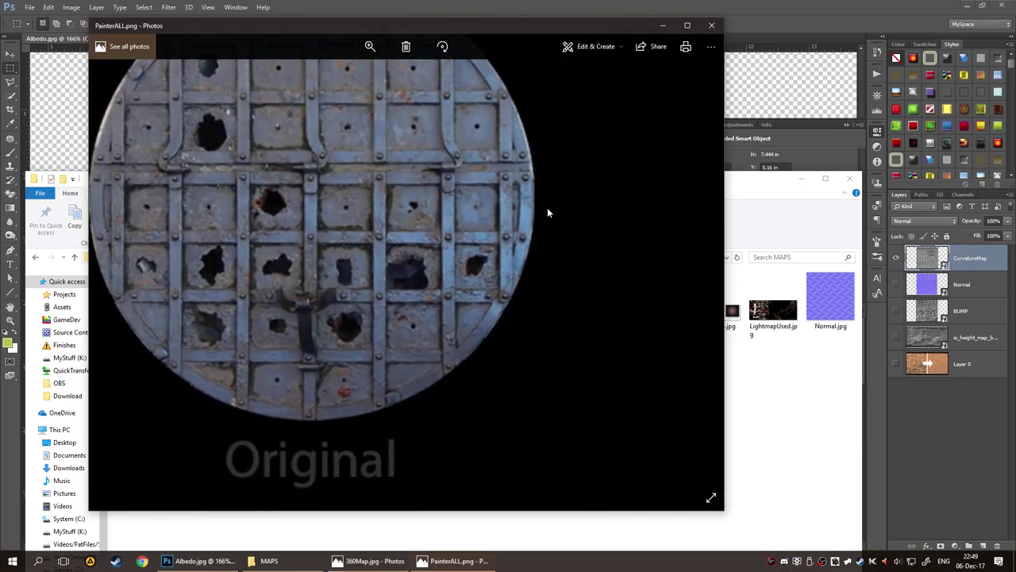
pyautogui.scroll(3, 524, 226)
pyautogui.scroll(-2, 389, 174)
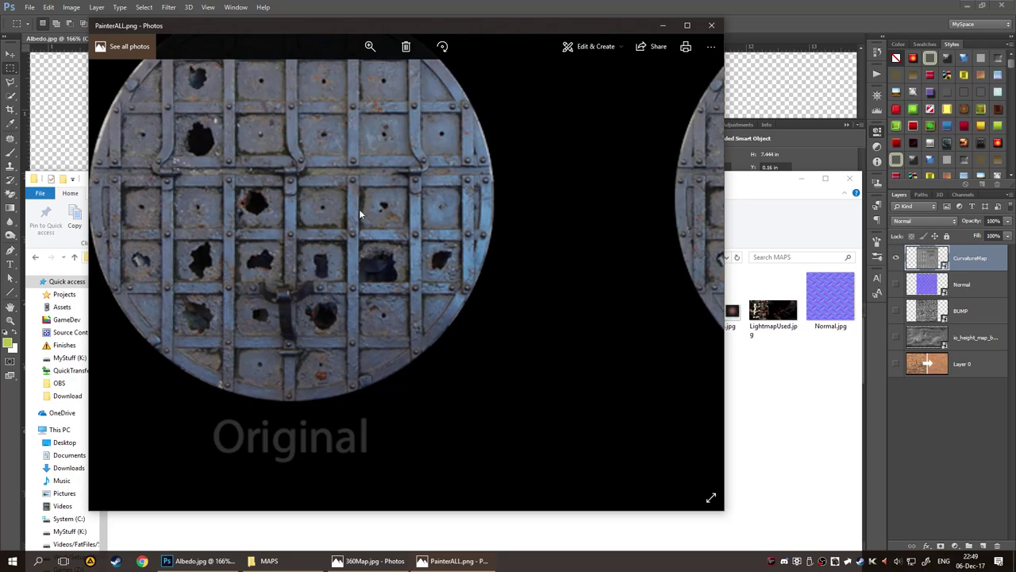
pyautogui.scroll(-3, 359, 209)
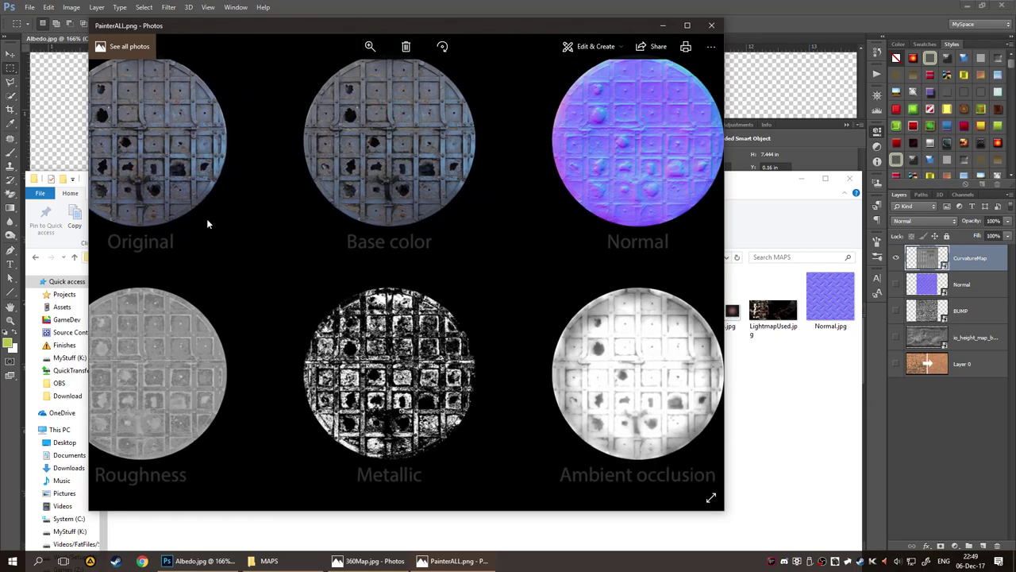
pyautogui.scroll(2, 332, 238)
pyautogui.scroll(-3, 382, 219)
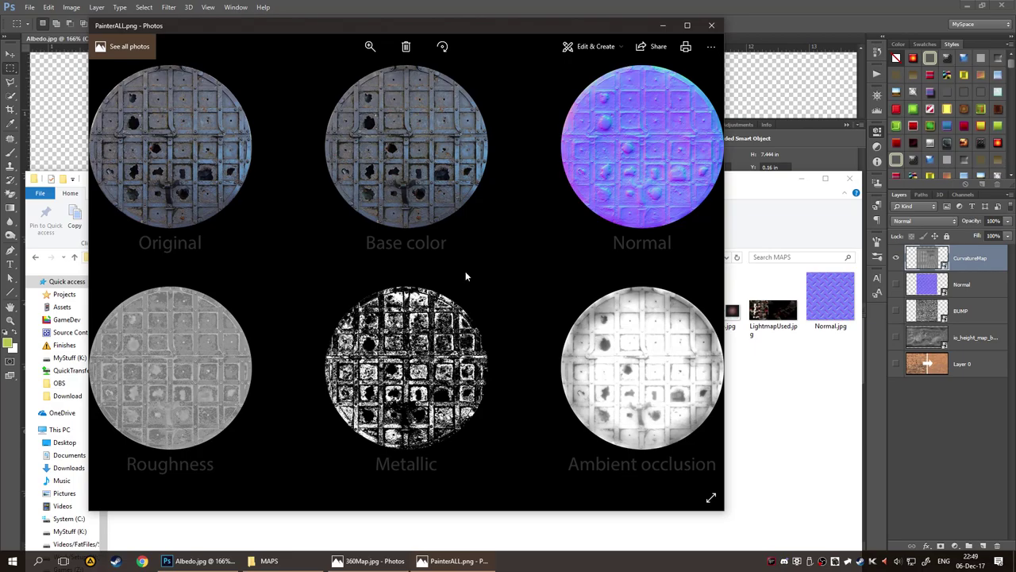
pyautogui.click(712, 24)
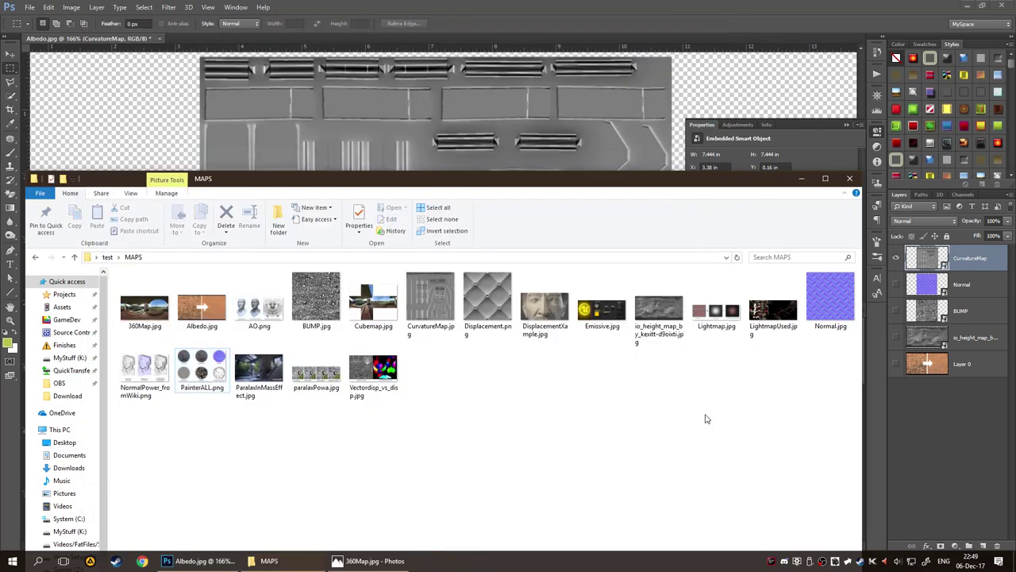
# Quit Photoshop without saving Albedo.jpg and reveal the desktop.
pyautogui.click(1004, 5)
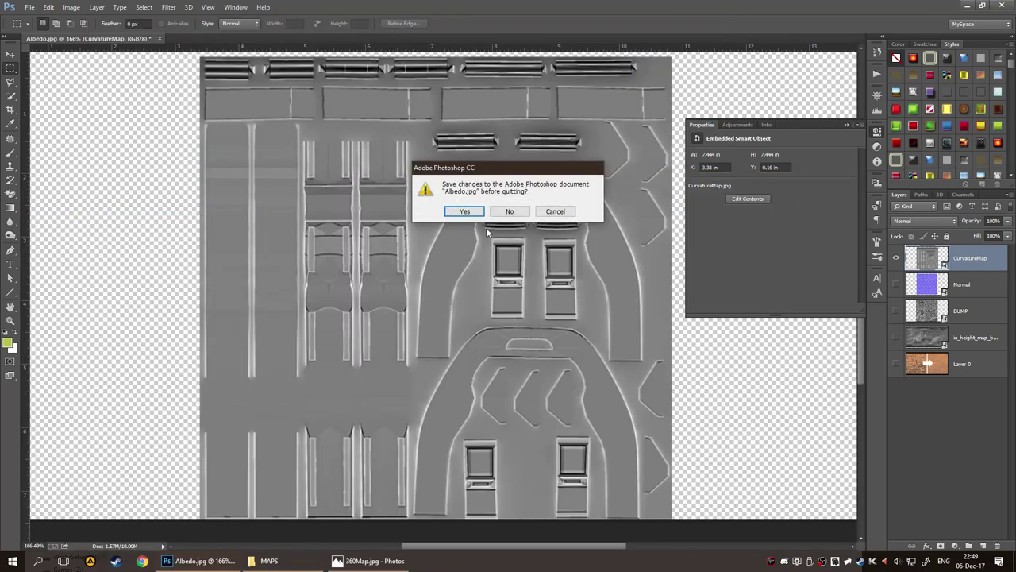
pyautogui.click(509, 211)
pyautogui.press('super+d')
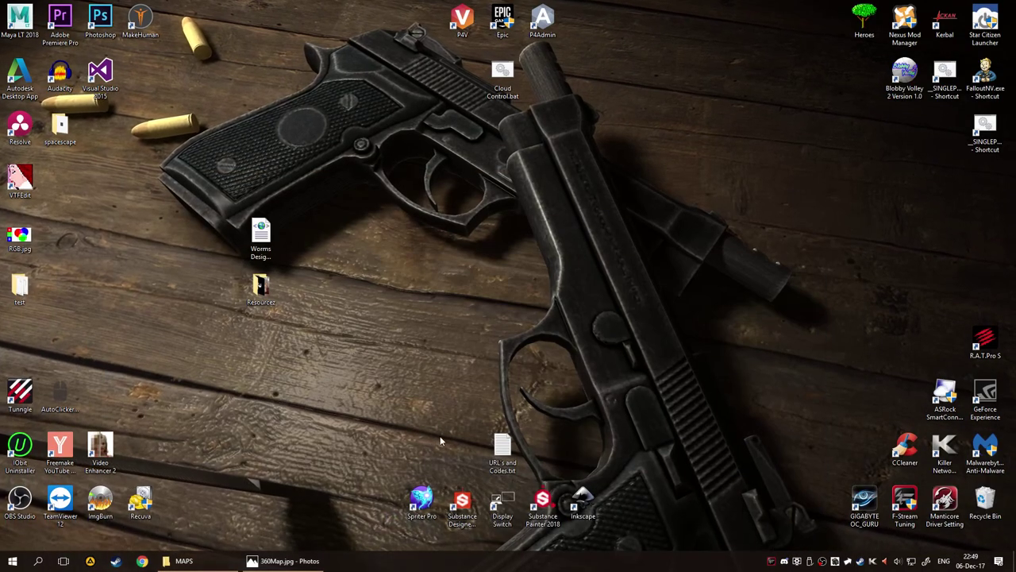
# Launch Substance Painter, start painting in the MeetMat sample project, and orbit around it.
pyautogui.doubleClick(542, 501)
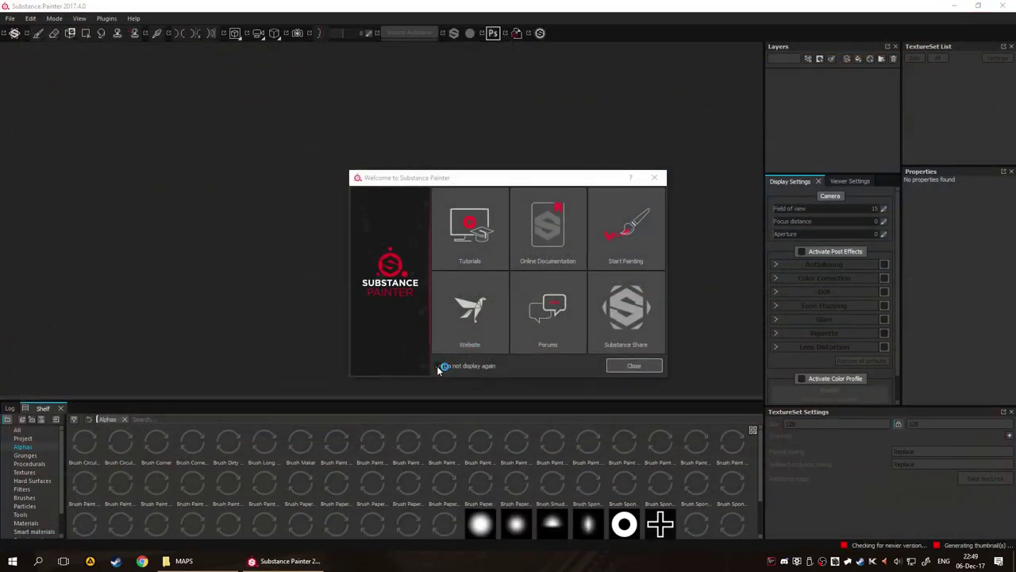
pyautogui.click(627, 226)
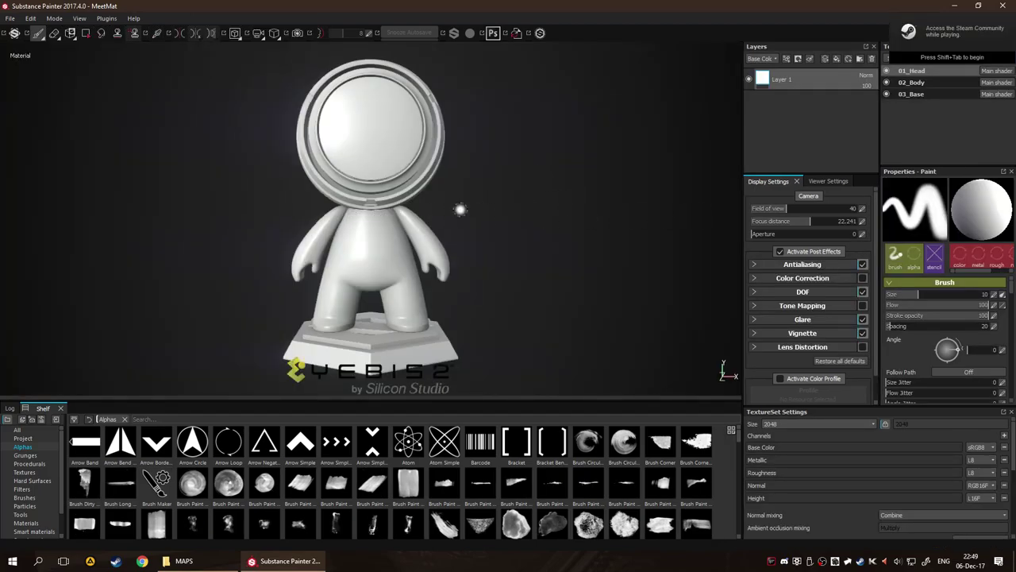
pyautogui.moveTo(427, 225); pyautogui.dragTo(332, 378)
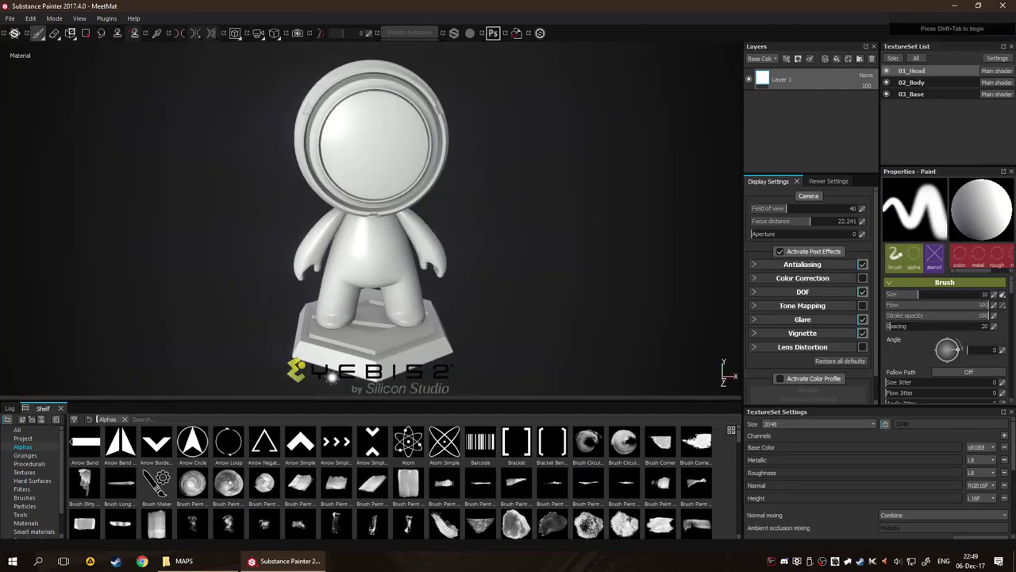
pyautogui.click(873, 423)
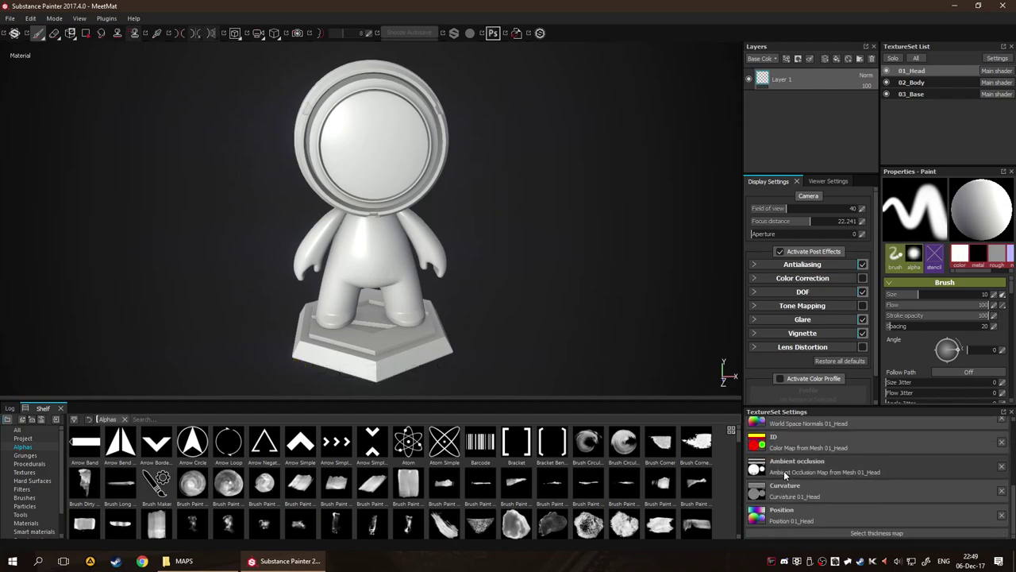
pyautogui.click(840, 469)
pyautogui.scroll(-5, 854, 488)
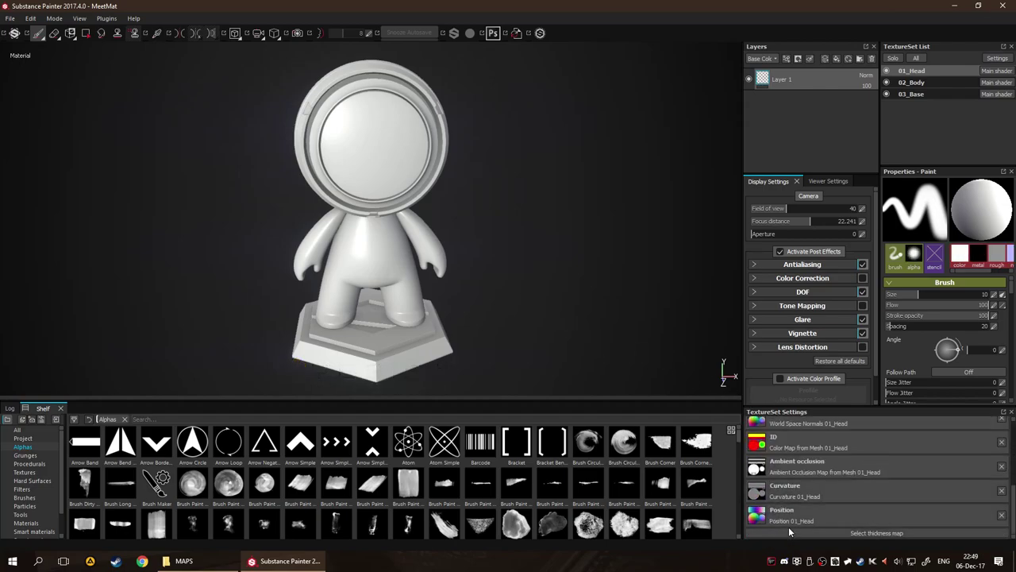
pyautogui.scroll(2, 792, 473)
pyautogui.scroll(2, 795, 462)
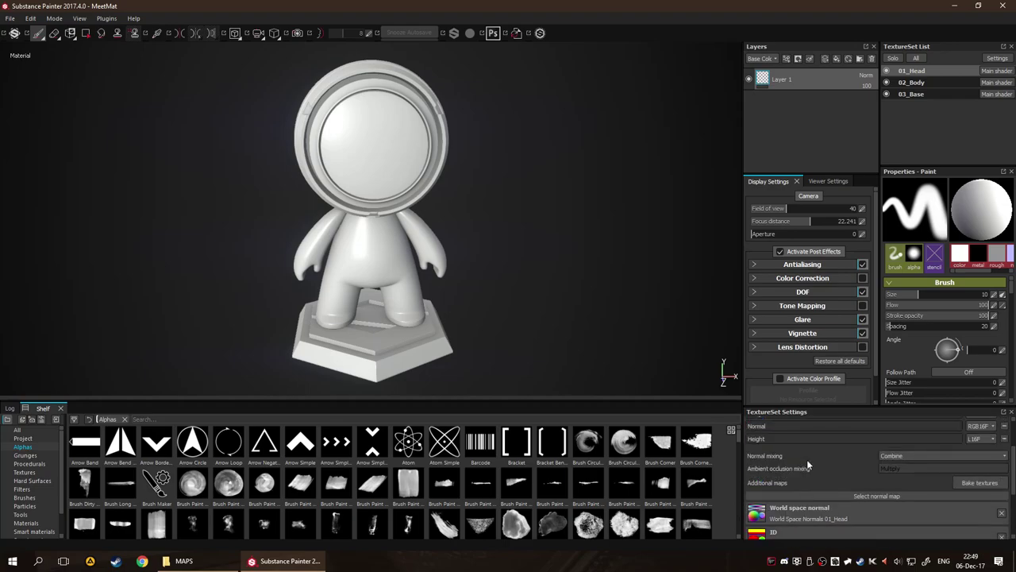
pyautogui.scroll(3, 850, 483)
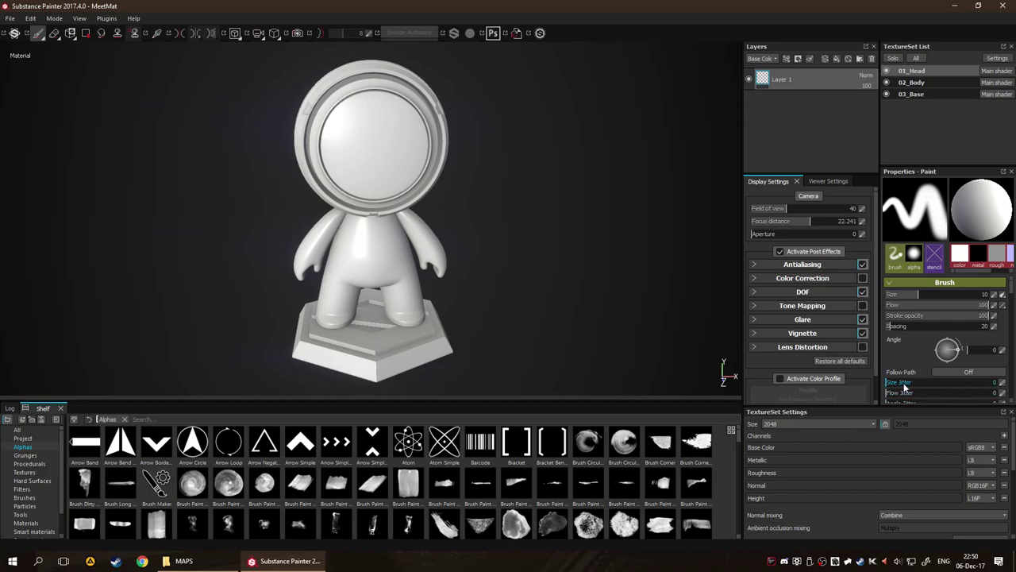
pyautogui.scroll(-1, 841, 300)
pyautogui.scroll(1, 840, 300)
# Set the glazed_patio environment opacity to 100 and its blur to 0.
pyautogui.click(828, 181)
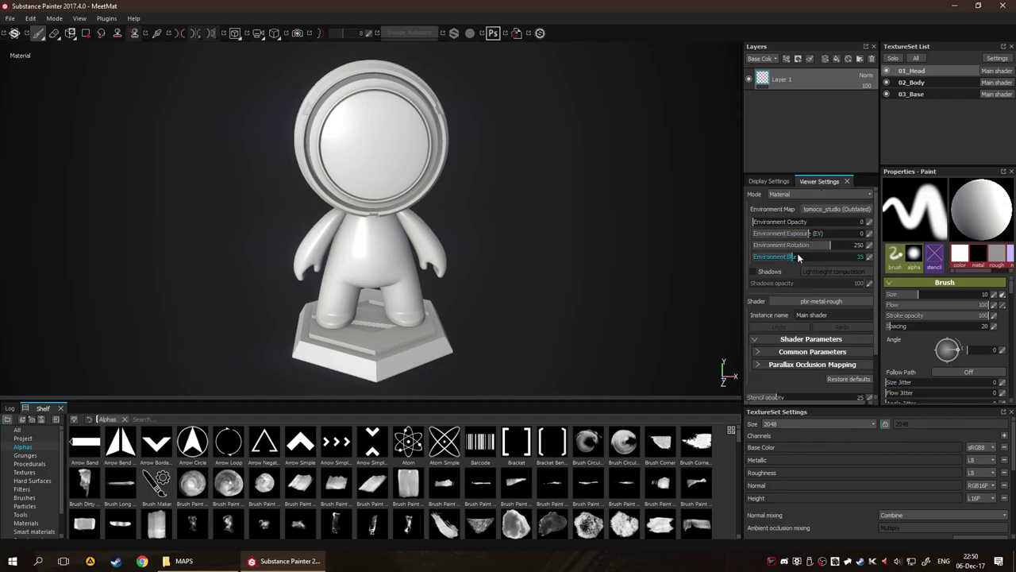
pyautogui.moveTo(781, 221); pyautogui.dragTo(865, 222)
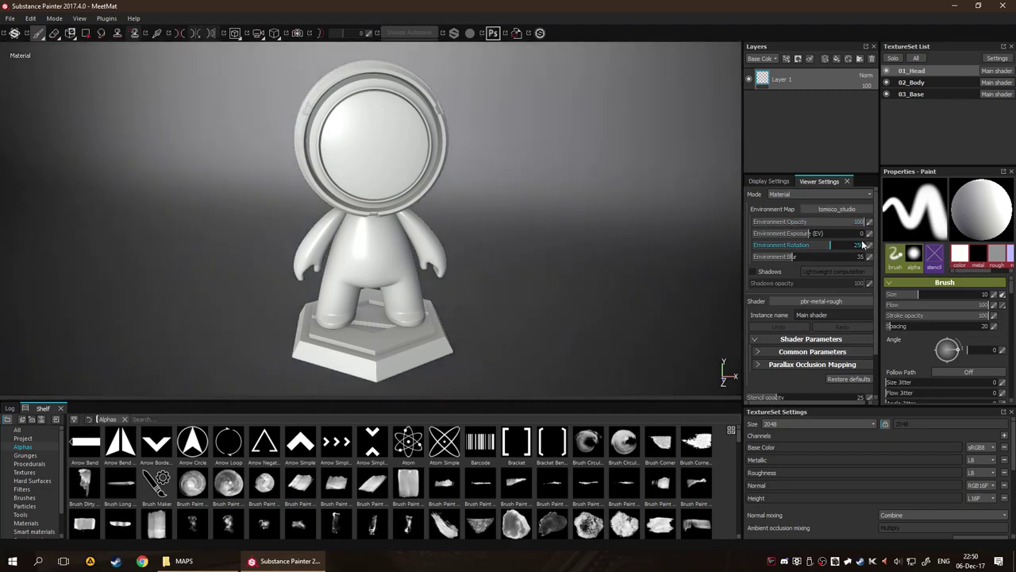
pyautogui.click(838, 209)
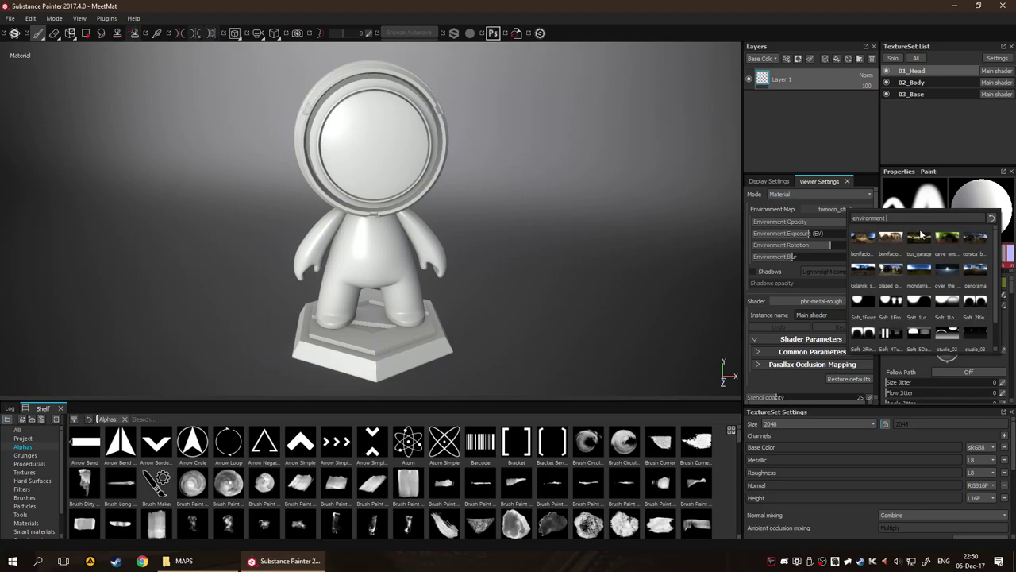
pyautogui.press('Escape')
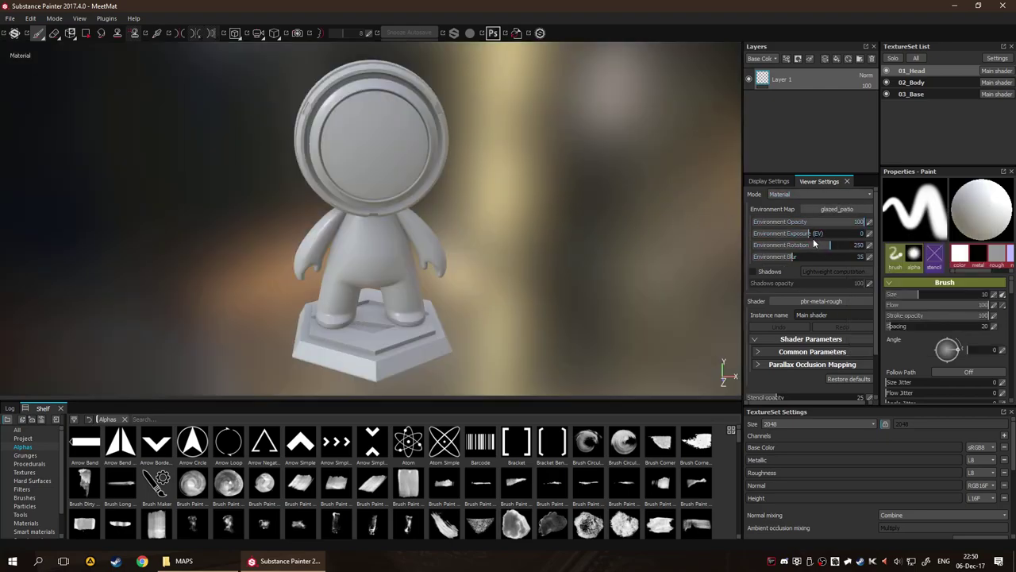
pyautogui.moveTo(800, 262); pyautogui.dragTo(714, 264)
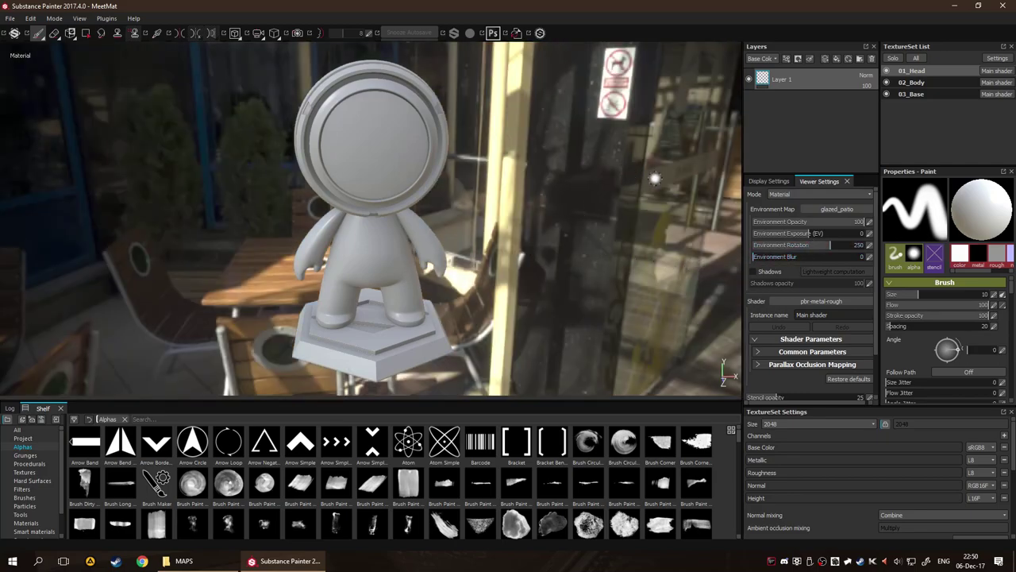
# Orbit to look up at the model, list environment maps on the shelf, and bring the MAPS folder forward.
pyautogui.moveTo(536, 242); pyautogui.dragTo(262, 191)
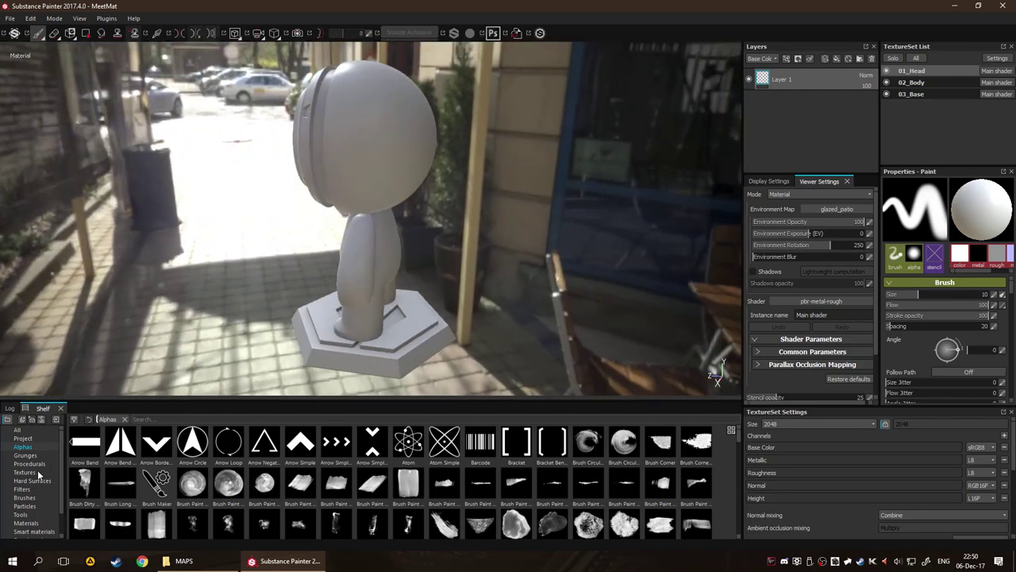
pyautogui.scroll(-1, 23, 481)
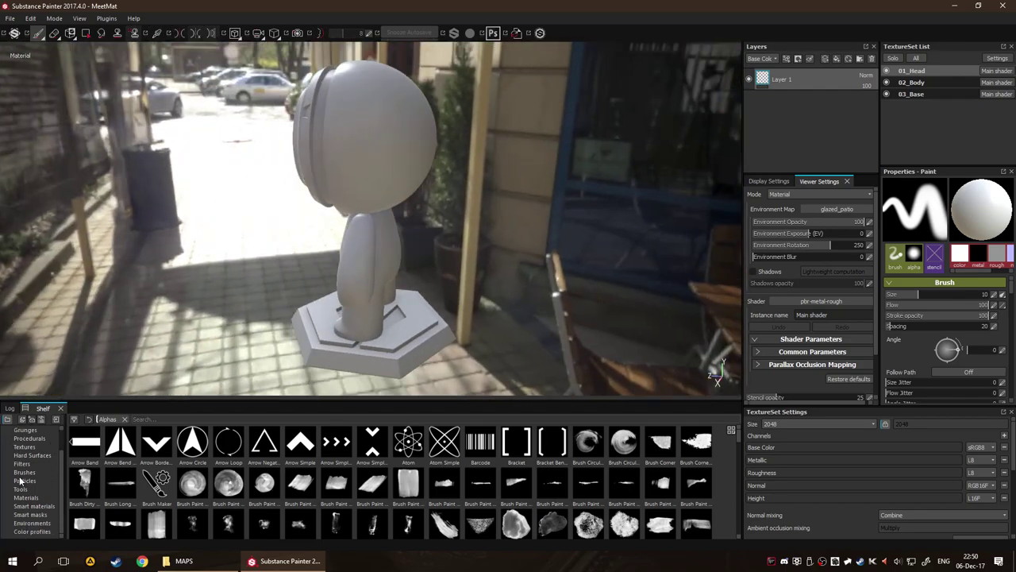
pyautogui.click(32, 523)
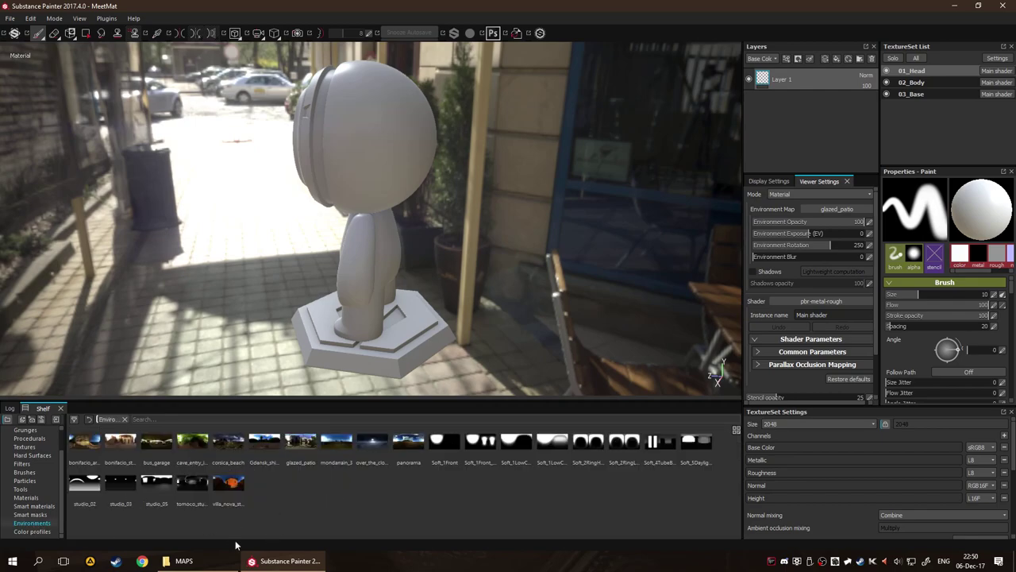
pyautogui.click(180, 560)
# Drag 360Map.jpg onto the shelf and import it as an environment into the current session.
pyautogui.press('super+Right')
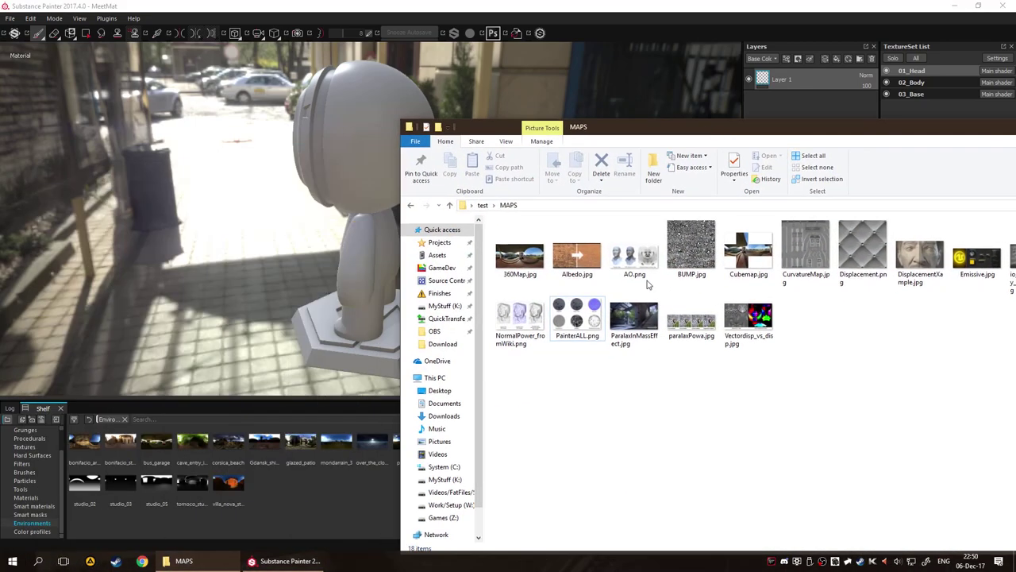
pyautogui.moveTo(520, 258)
pyautogui.mouseDown()
pyautogui.moveTo(526, 282)
pyautogui.moveTo(320, 511)
pyautogui.mouseUp()
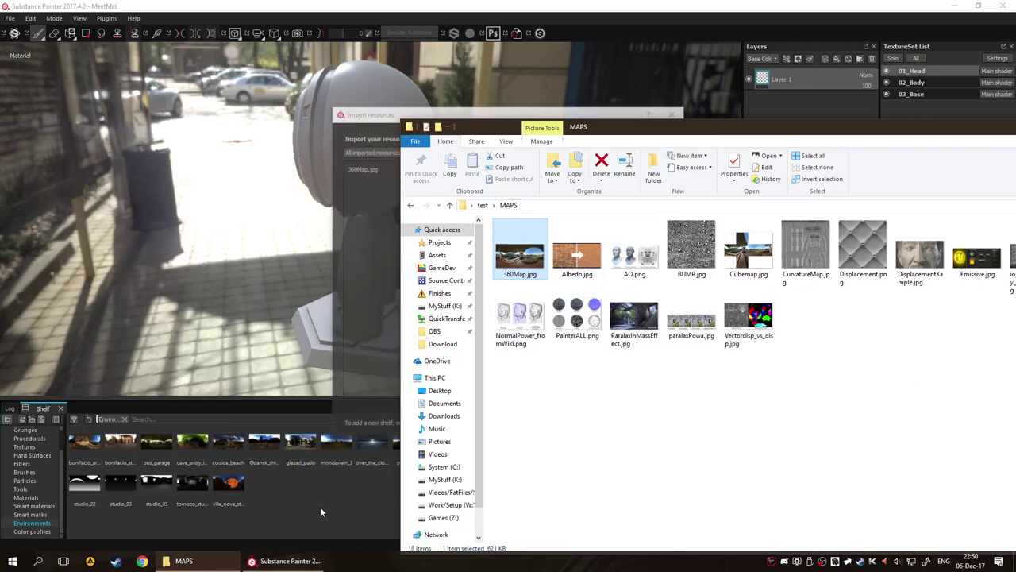
pyautogui.click(350, 291)
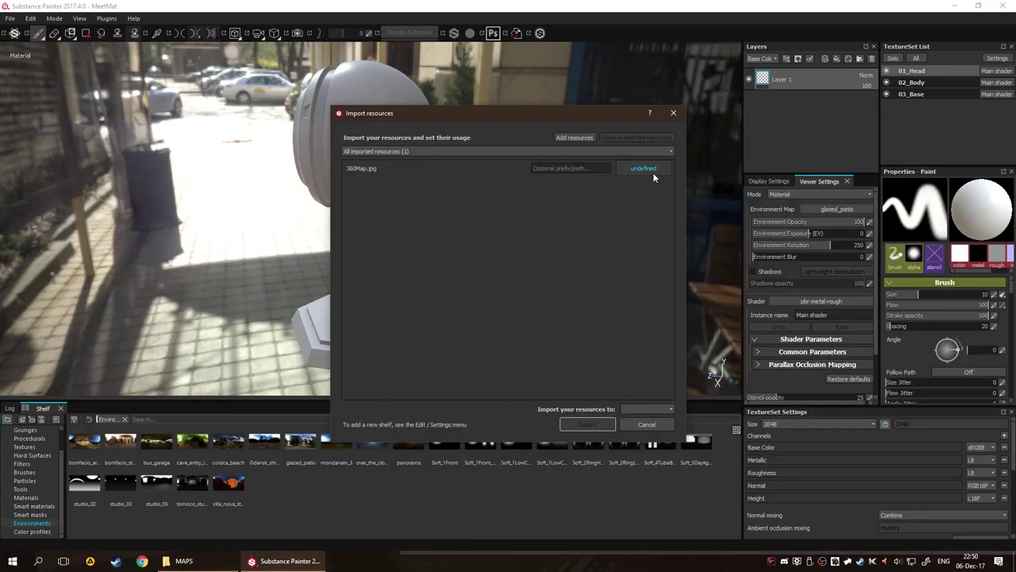
pyautogui.click(631, 409)
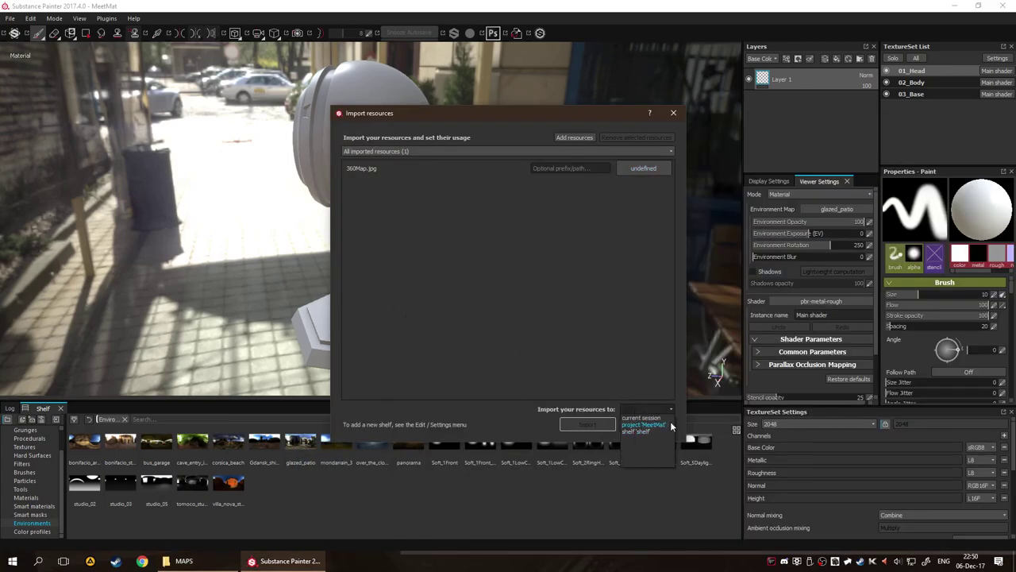
pyautogui.click(664, 417)
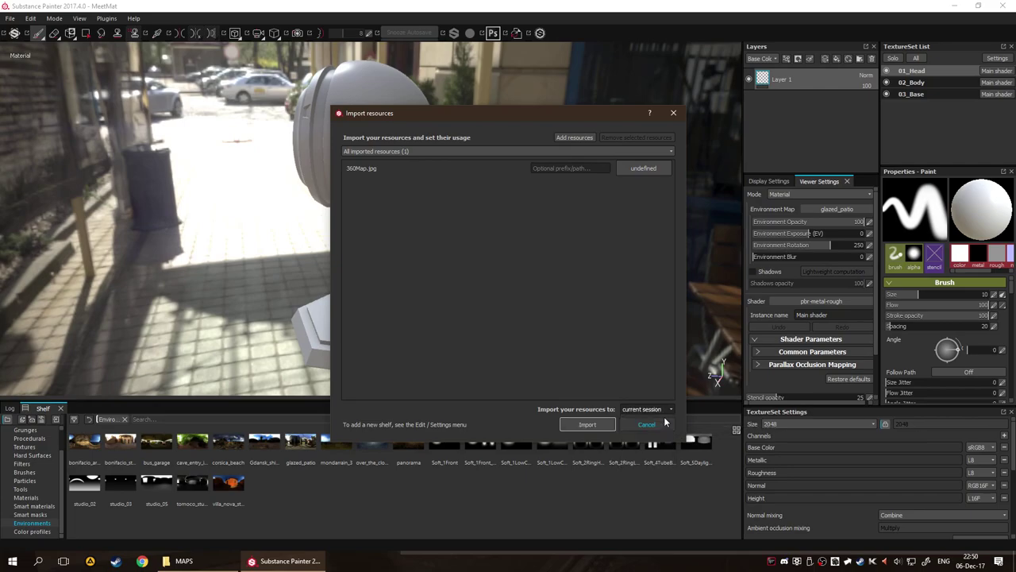
pyautogui.click(591, 425)
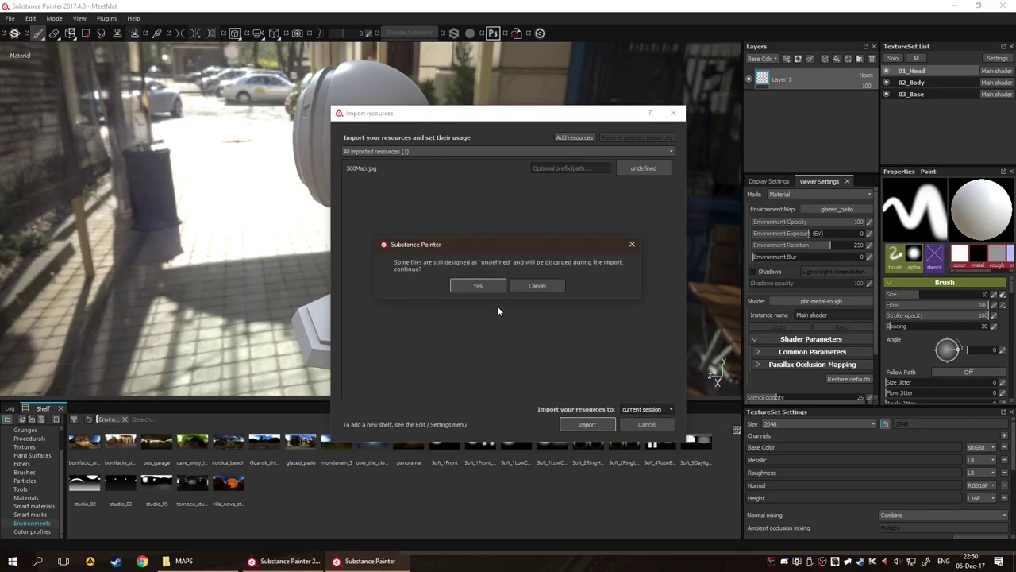
pyautogui.click(540, 285)
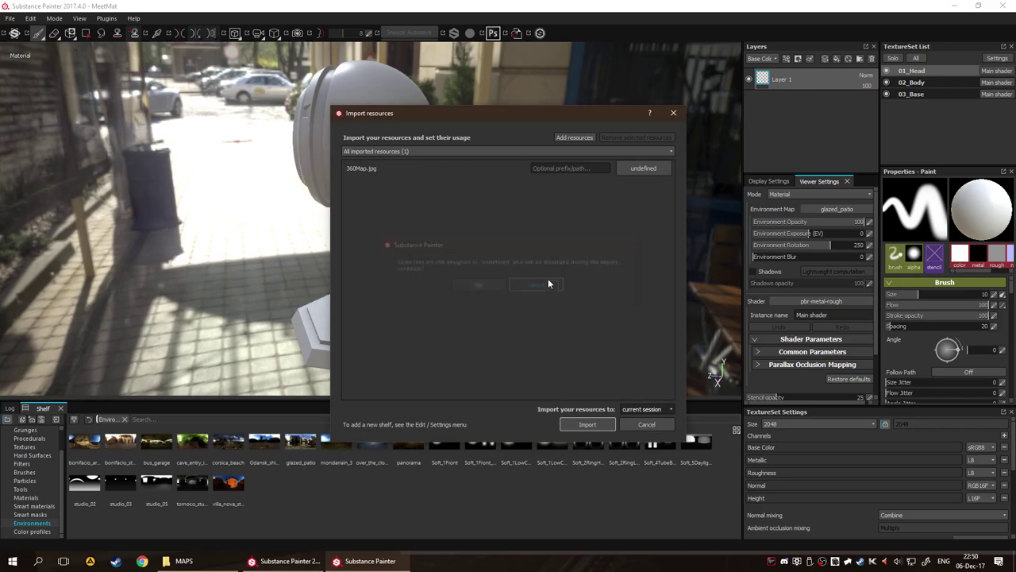
pyautogui.click(636, 169)
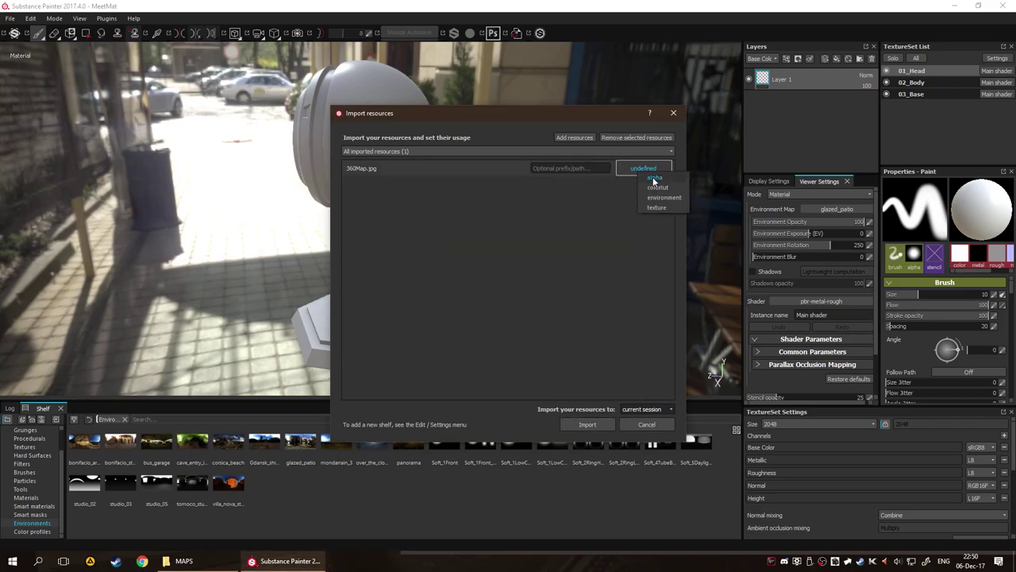
pyautogui.click(664, 197)
# Finish the import and set 360Map as the viewport's Environment Map.
pyautogui.click(601, 427)
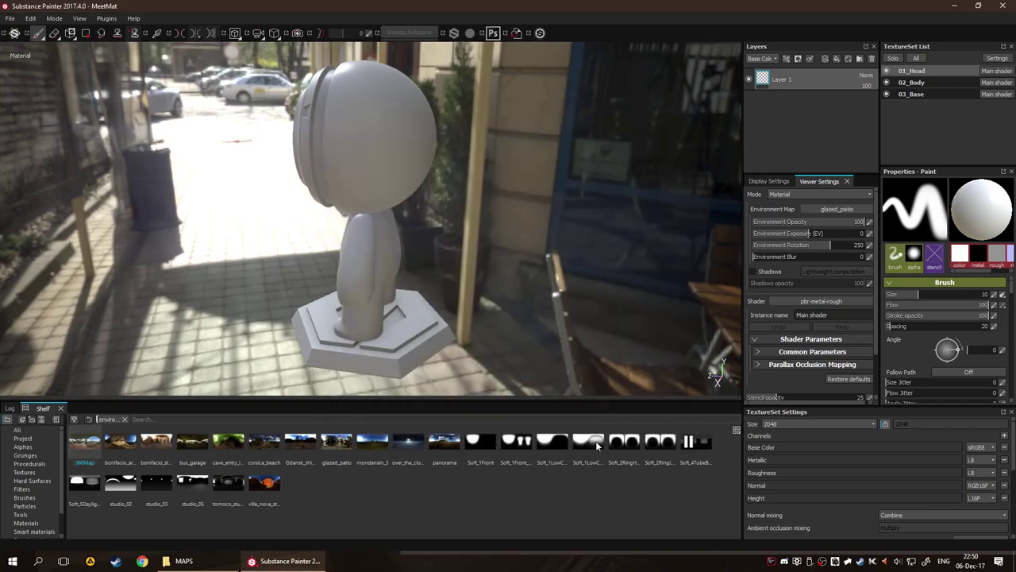
pyautogui.moveTo(82, 463); pyautogui.dragTo(104, 453)
pyautogui.click(824, 208)
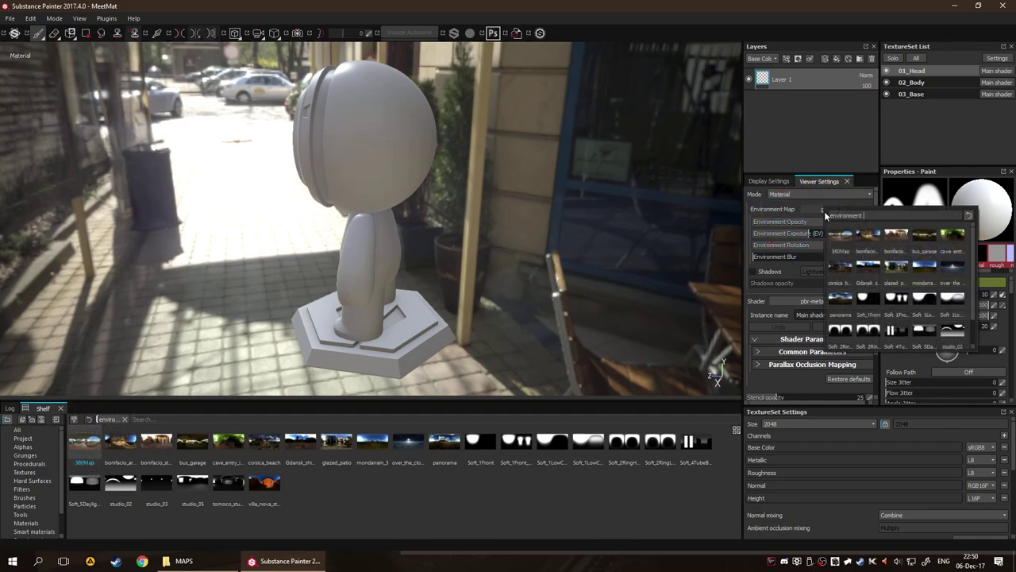
pyautogui.moveTo(83, 441); pyautogui.dragTo(838, 209)
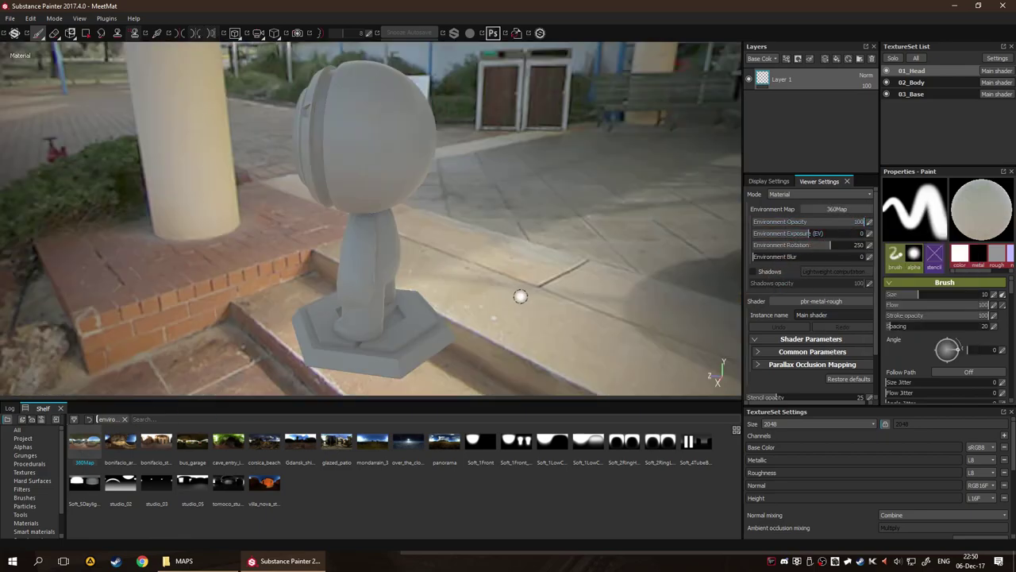
pyautogui.moveTo(519, 295); pyautogui.dragTo(587, 262)
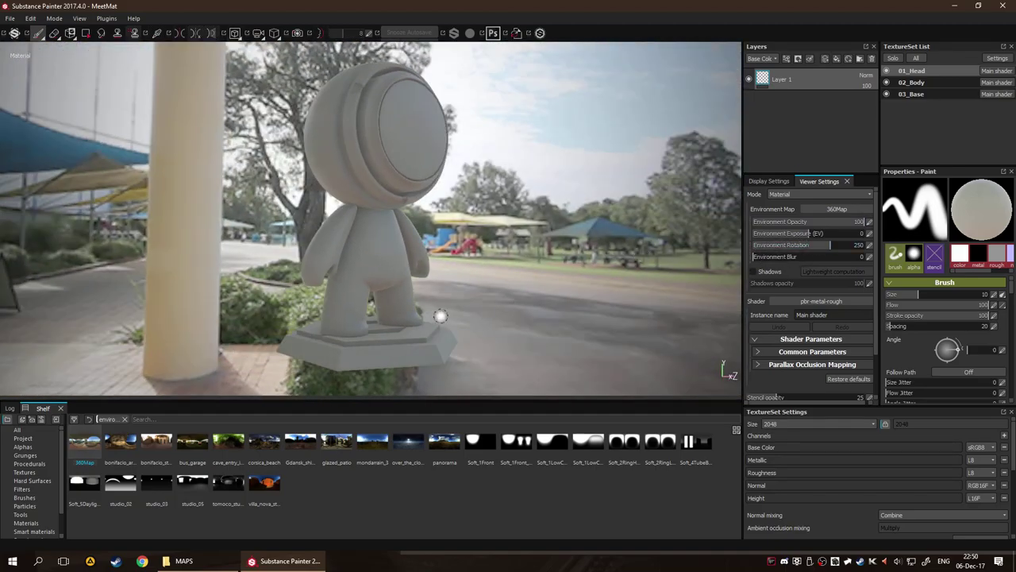
# Preview 360Map.jpg in Photos, minimize it, and orbit the model in Substance Painter.
pyautogui.click(184, 561)
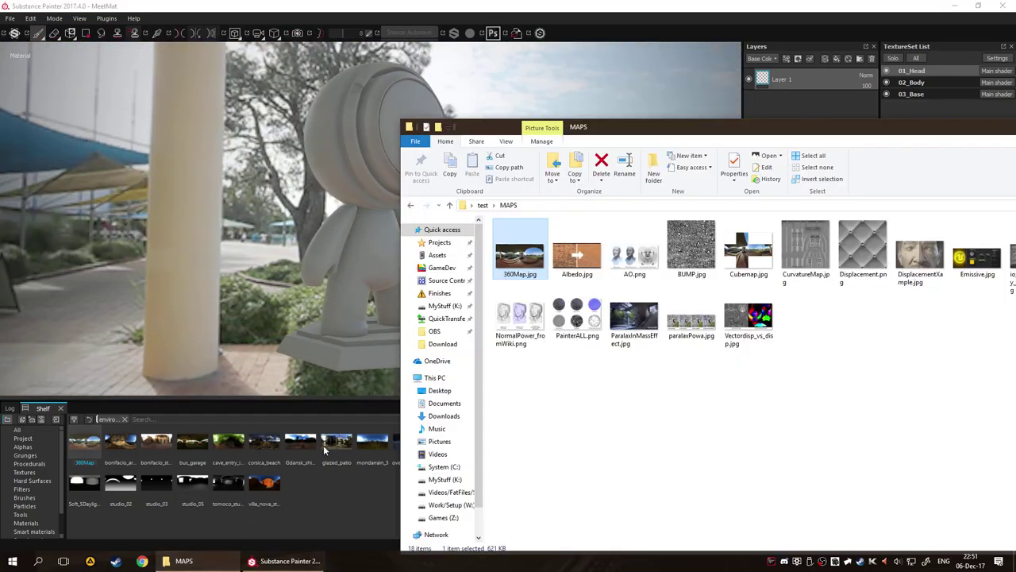
pyautogui.doubleClick(520, 252)
pyautogui.click(954, 9)
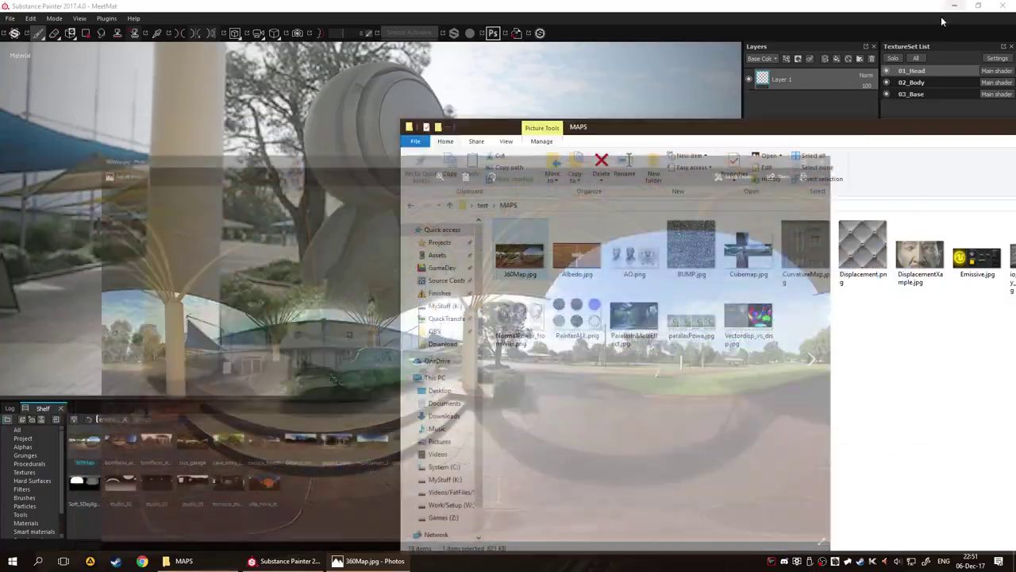
pyautogui.click(295, 233)
pyautogui.moveTo(567, 243); pyautogui.dragTo(486, 206)
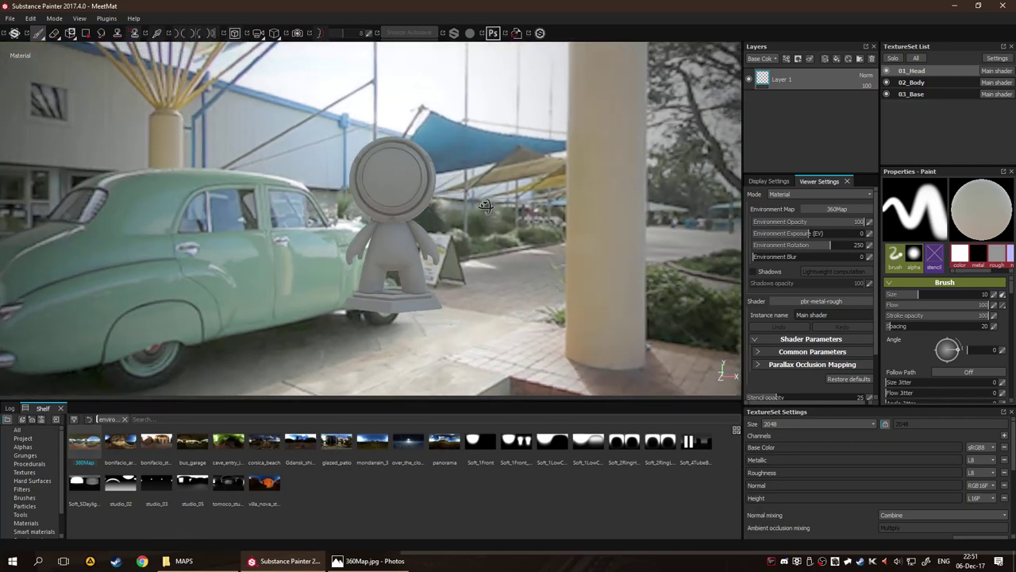
pyautogui.scroll(3, 563, 237)
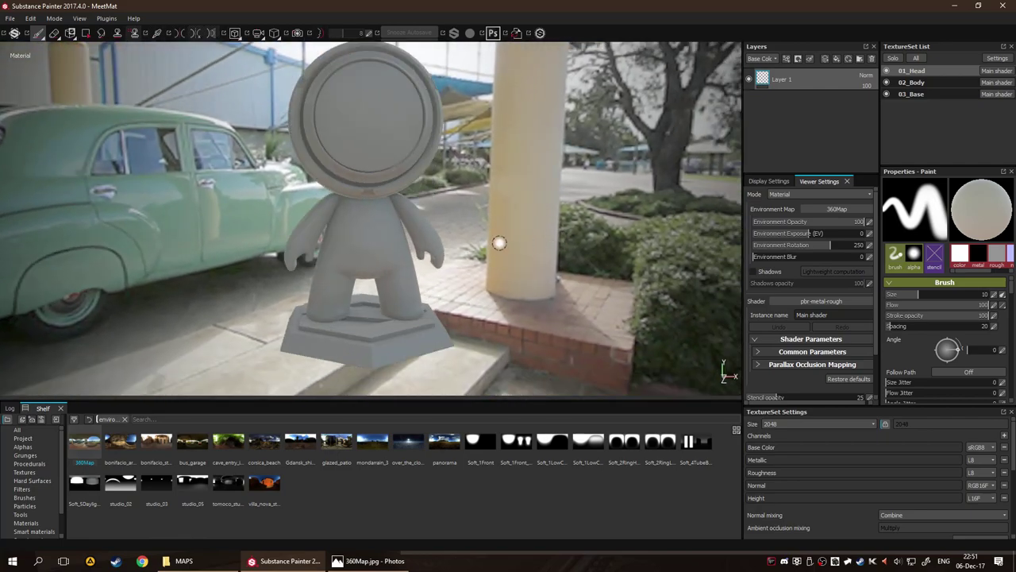
# Try the bonifacio_street and bonifacio_aragon_stairs environments, orbiting to the model's back.
pyautogui.click(843, 209)
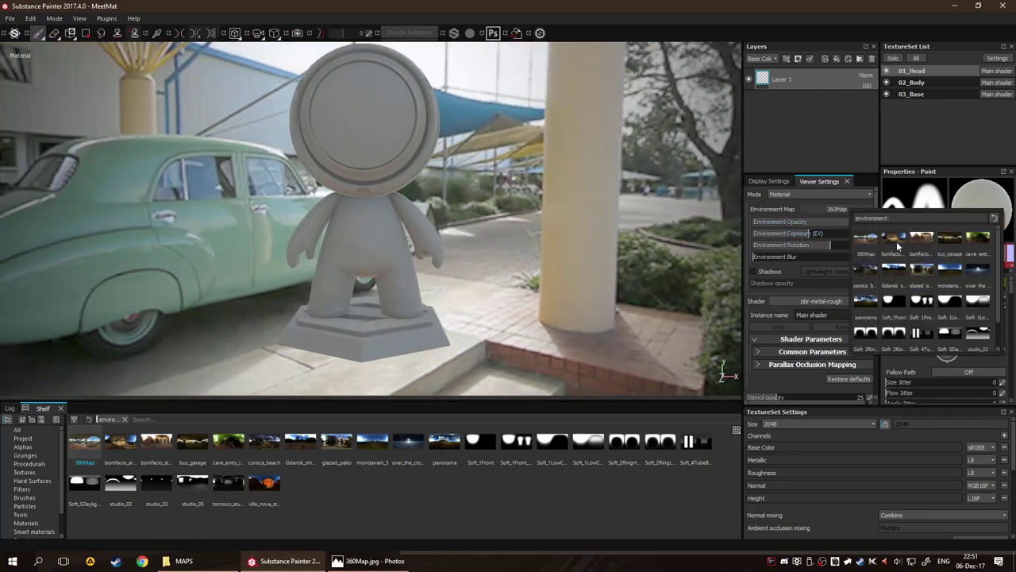
pyautogui.click(922, 242)
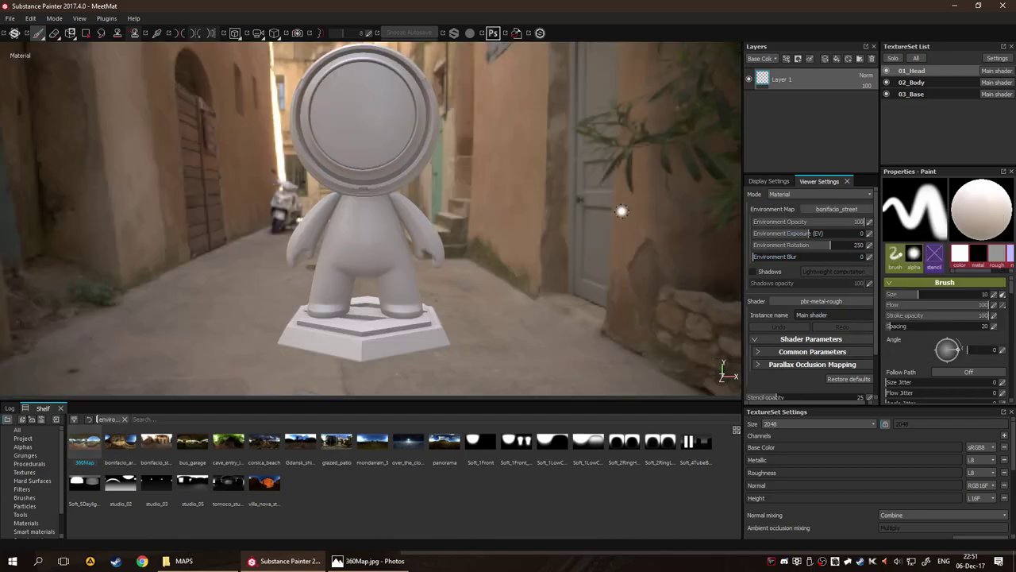
pyautogui.click(847, 210)
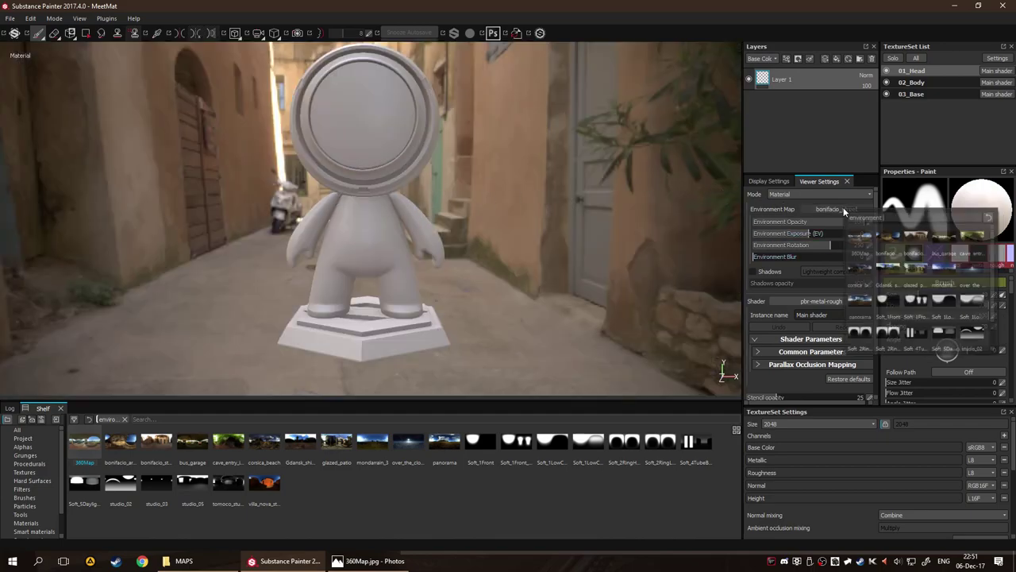
pyautogui.click(885, 239)
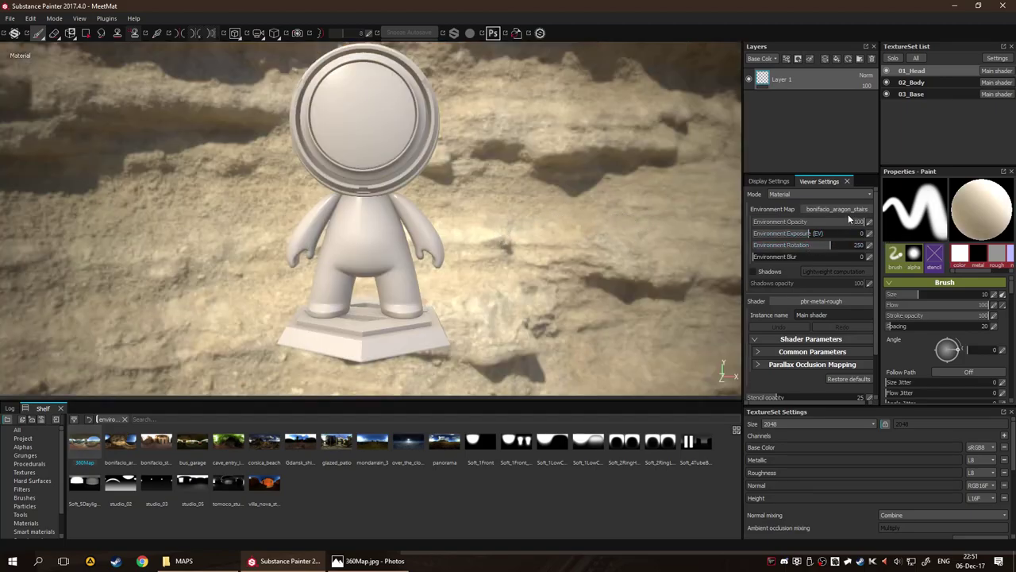
pyautogui.moveTo(632, 225); pyautogui.dragTo(632, 254)
# Reapply 360Map and rotate the environment to 225 so the green car stands behind.
pyautogui.click(838, 209)
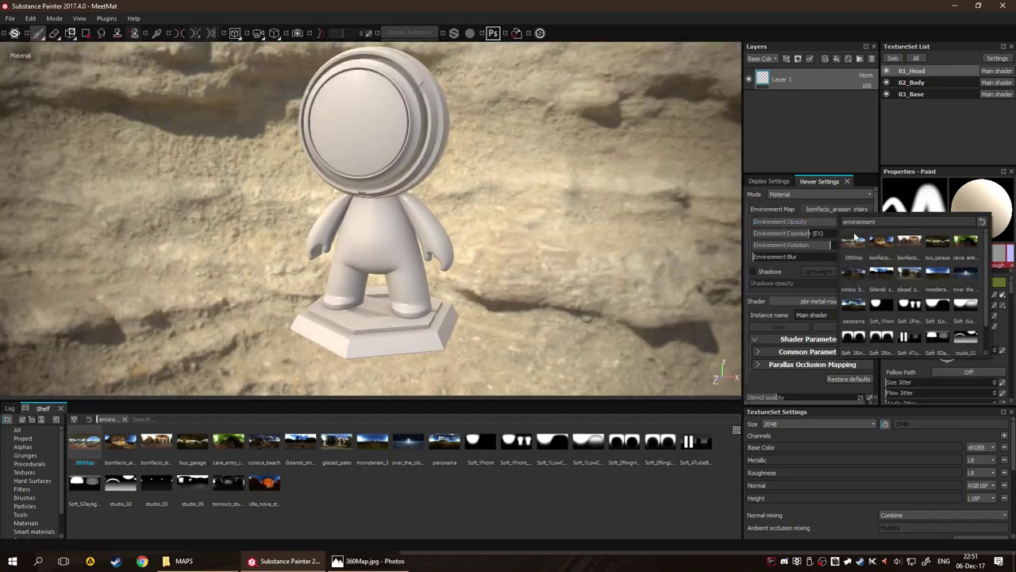
pyautogui.click(858, 246)
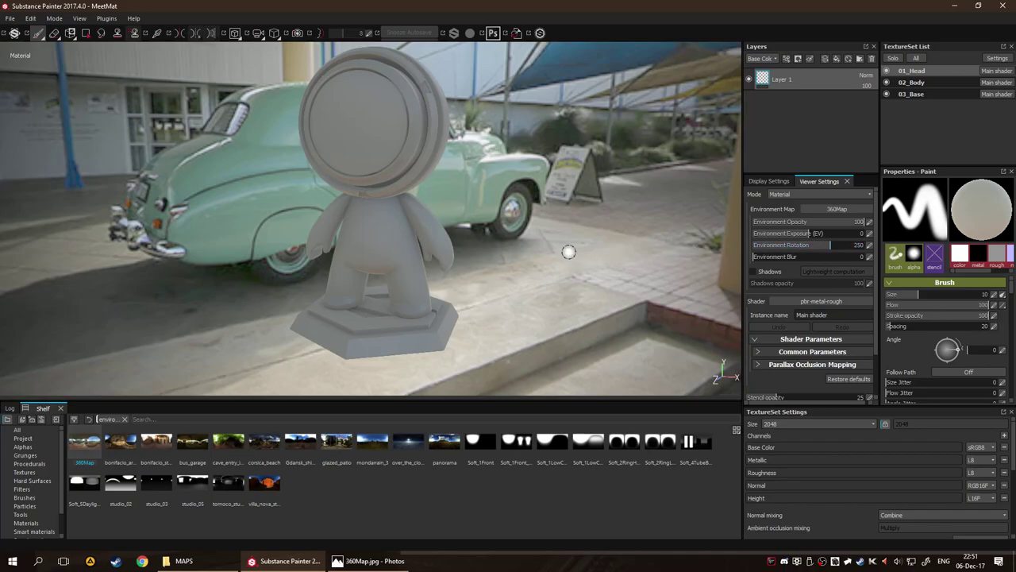
pyautogui.moveTo(413, 119); pyautogui.dragTo(240, 144)
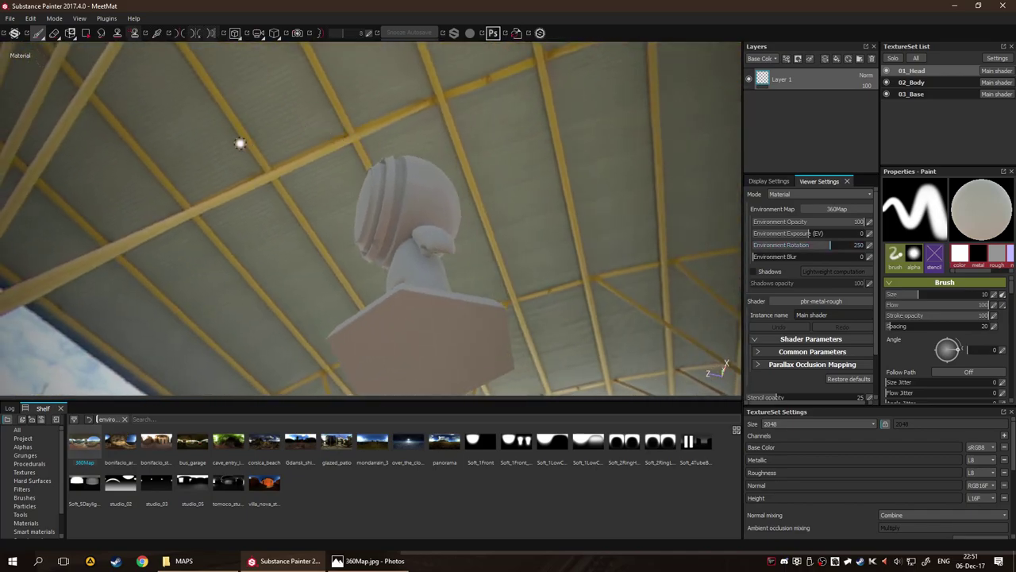
pyautogui.moveTo(504, 162); pyautogui.dragTo(556, 265)
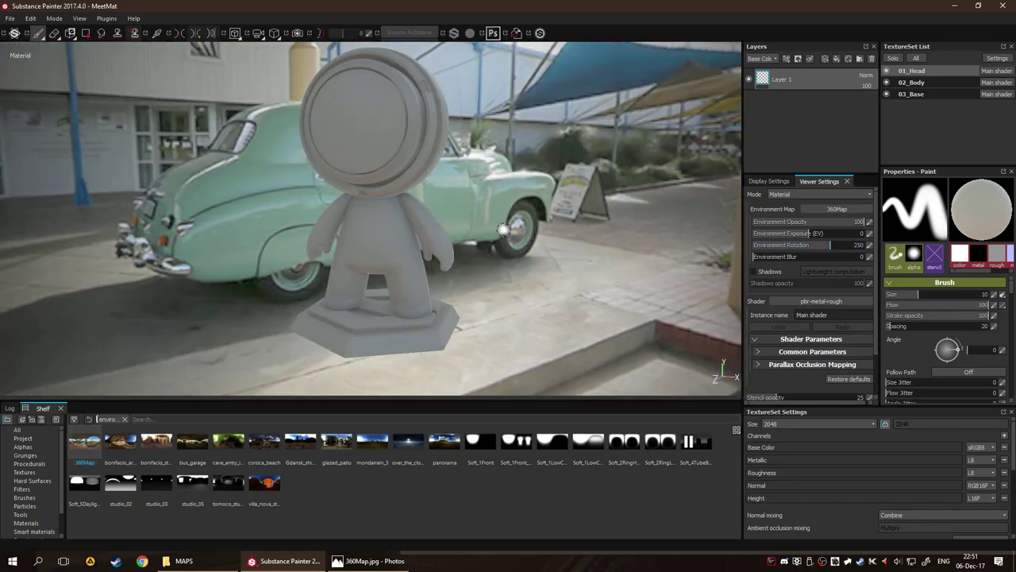
pyautogui.moveTo(503, 230); pyautogui.dragTo(556, 225)
pyautogui.moveTo(435, 229); pyautogui.dragTo(462, 240)
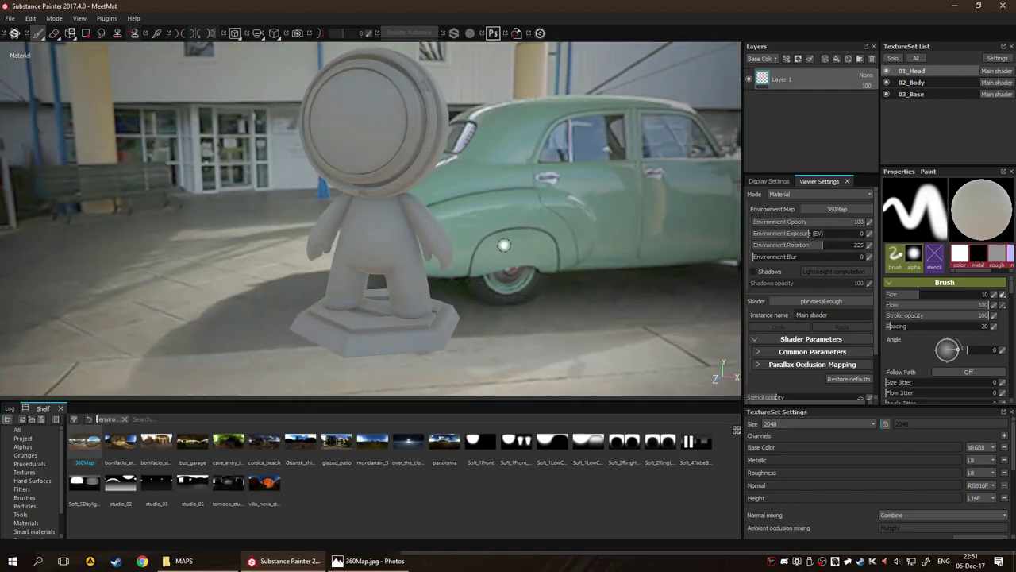
# Light the model with bonifacio_street and rotate it to 295, putting a doorway behind it.
pyautogui.click(851, 209)
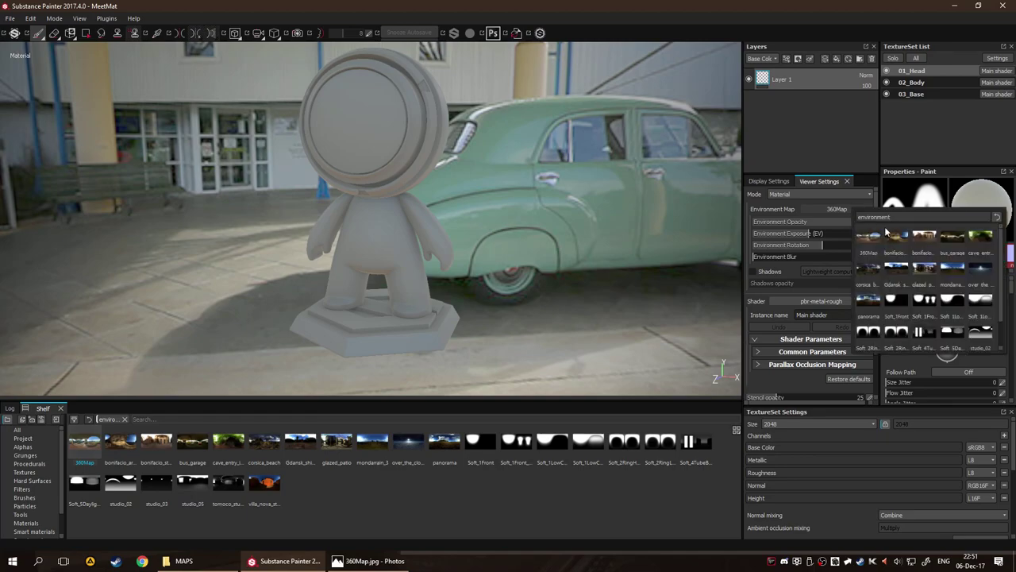
pyautogui.click(925, 242)
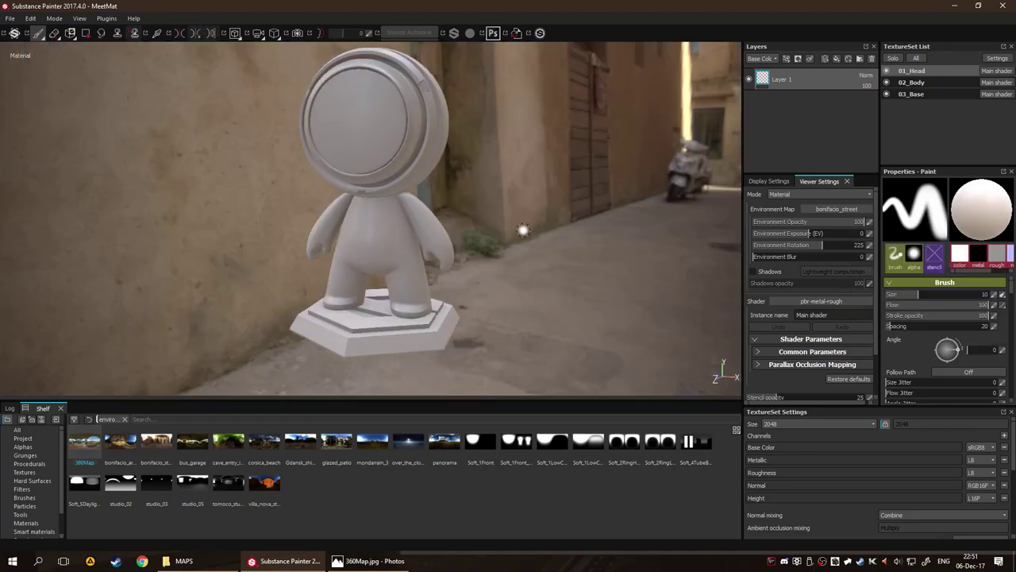
pyautogui.moveTo(522, 230); pyautogui.dragTo(145, 228)
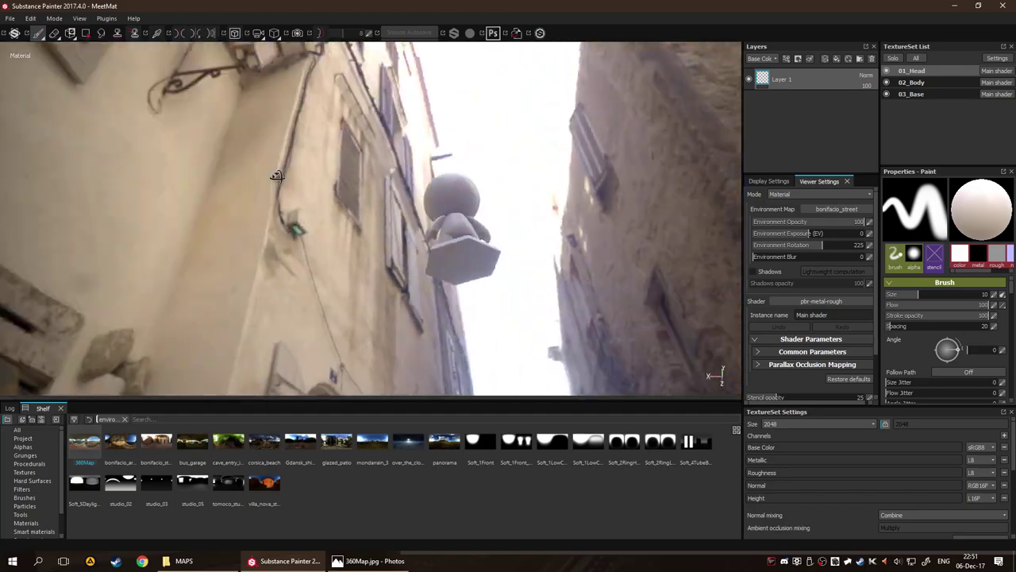
pyautogui.moveTo(276, 175); pyautogui.dragTo(229, 279)
pyautogui.moveTo(347, 262); pyautogui.dragTo(478, 254)
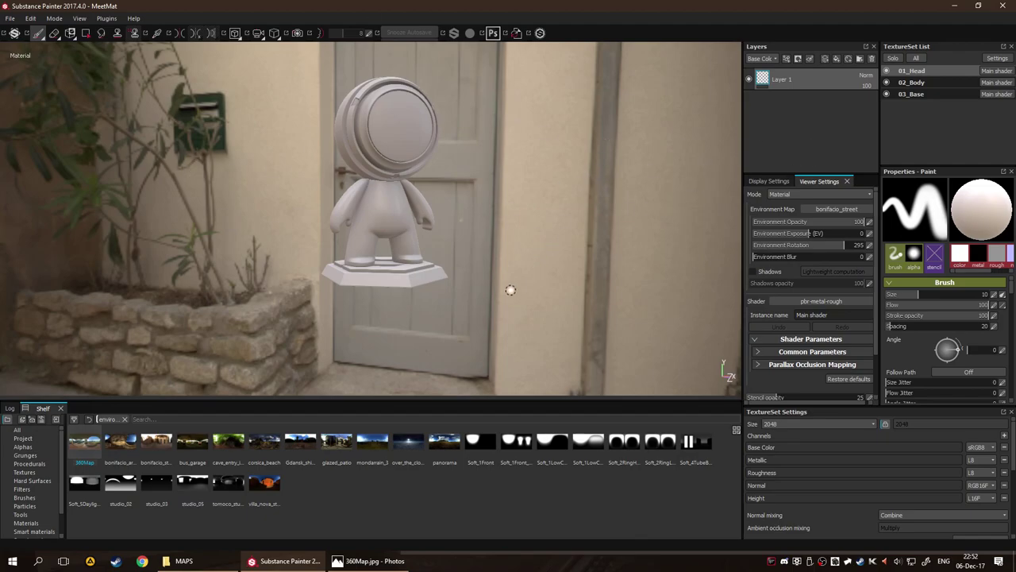
# Preview the model under bonifacio_aragon_stairs, then close the project and discard changes.
pyautogui.click(830, 210)
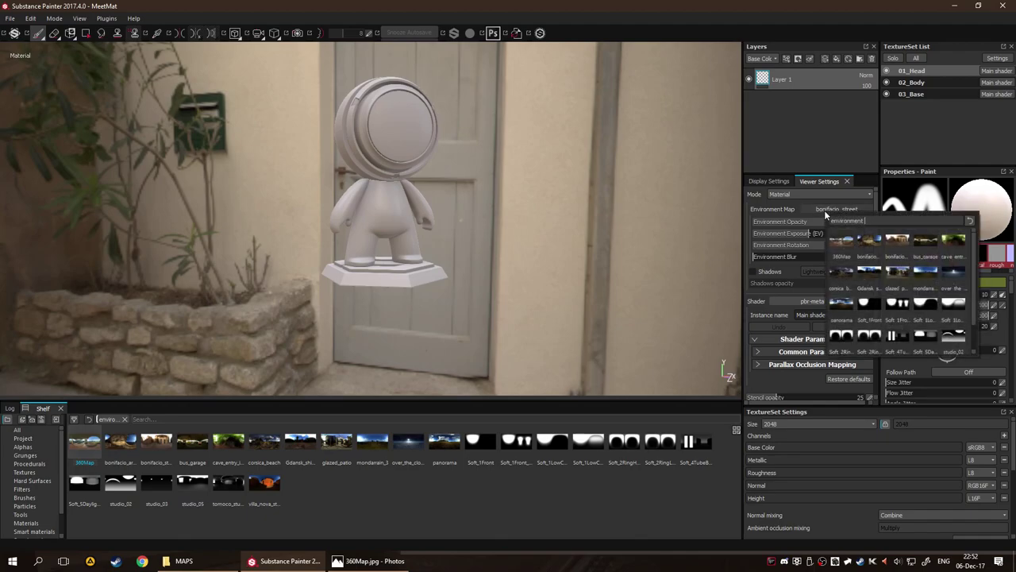
pyautogui.click(890, 255)
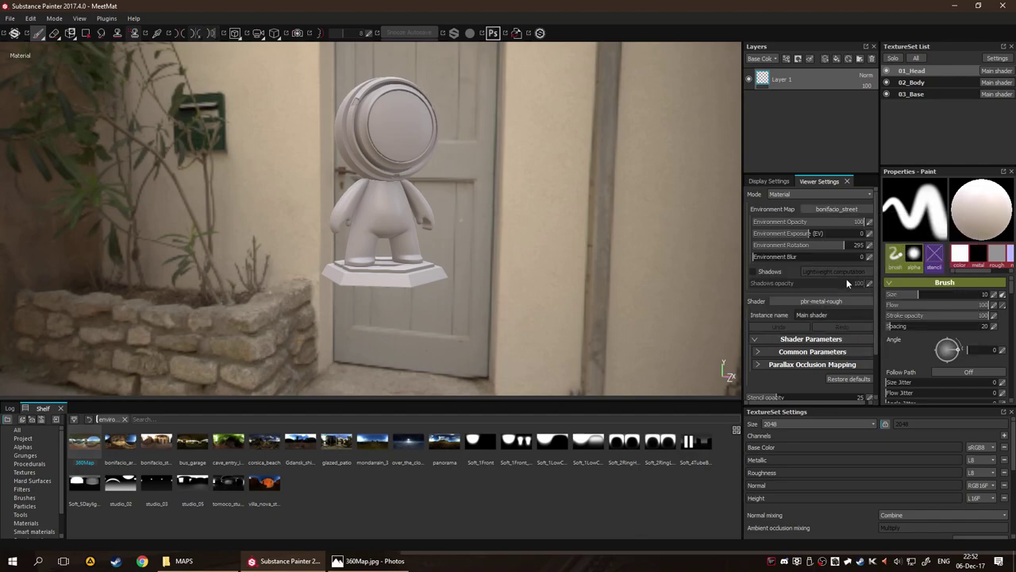
pyautogui.moveTo(492, 247); pyautogui.dragTo(357, 247)
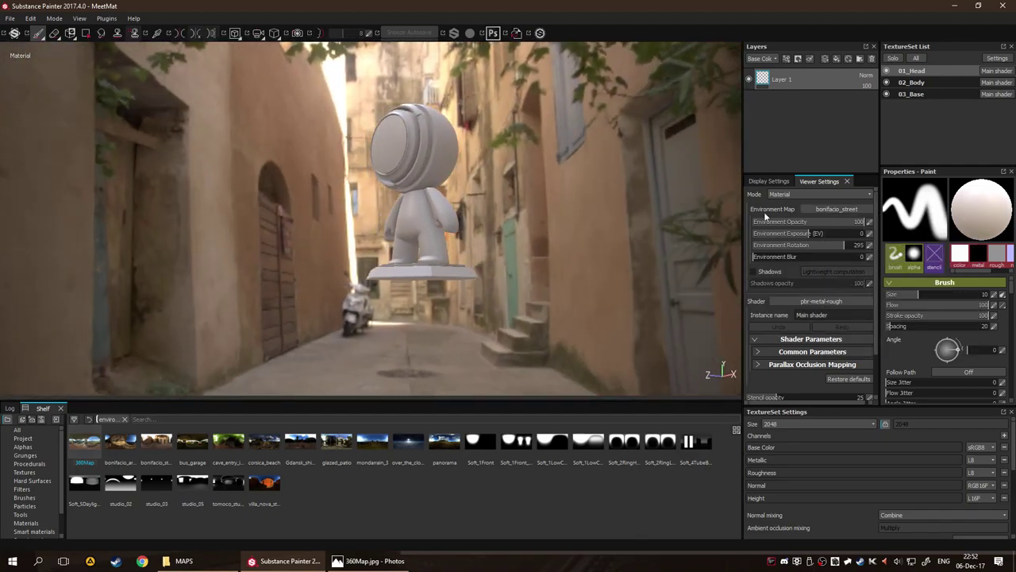
pyautogui.click(837, 211)
pyautogui.click(873, 238)
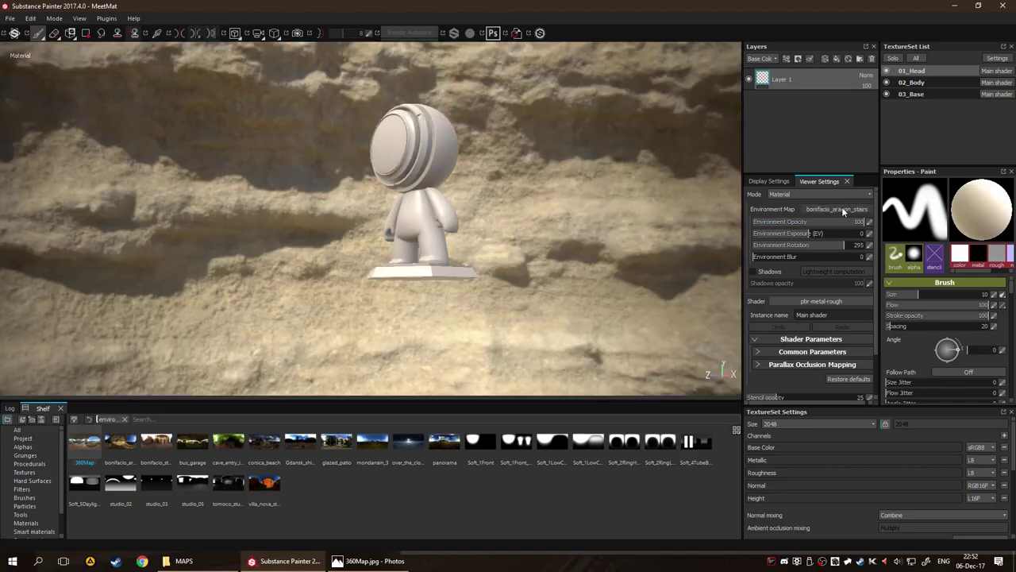
pyautogui.moveTo(548, 236); pyautogui.dragTo(496, 197)
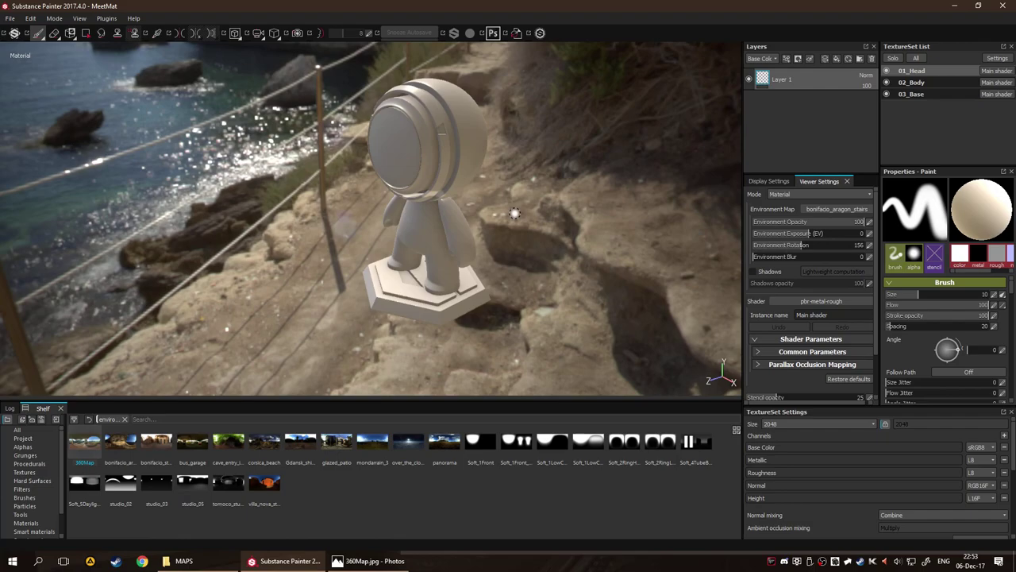
pyautogui.hotkey('ctrl', 'w')
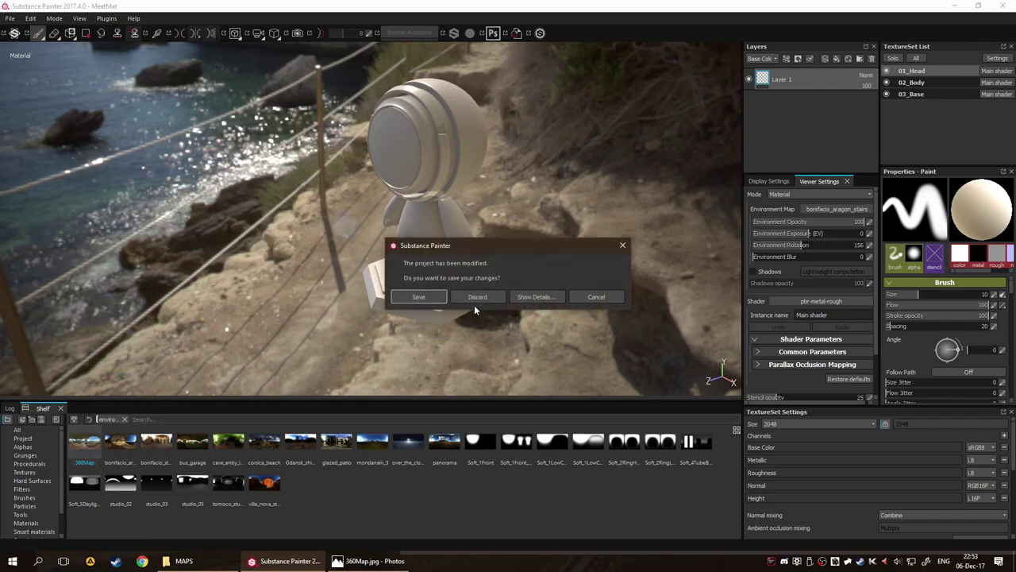
pyautogui.click(481, 299)
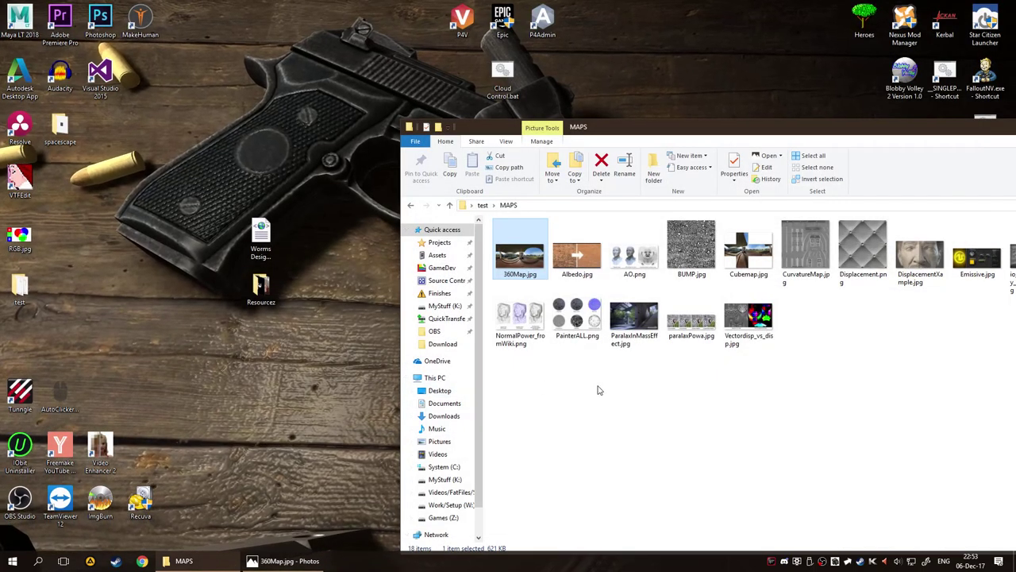
# Drag the MAPS Explorer window down and left to the centre of the screen.
pyautogui.moveTo(693, 133); pyautogui.dragTo(465, 39)
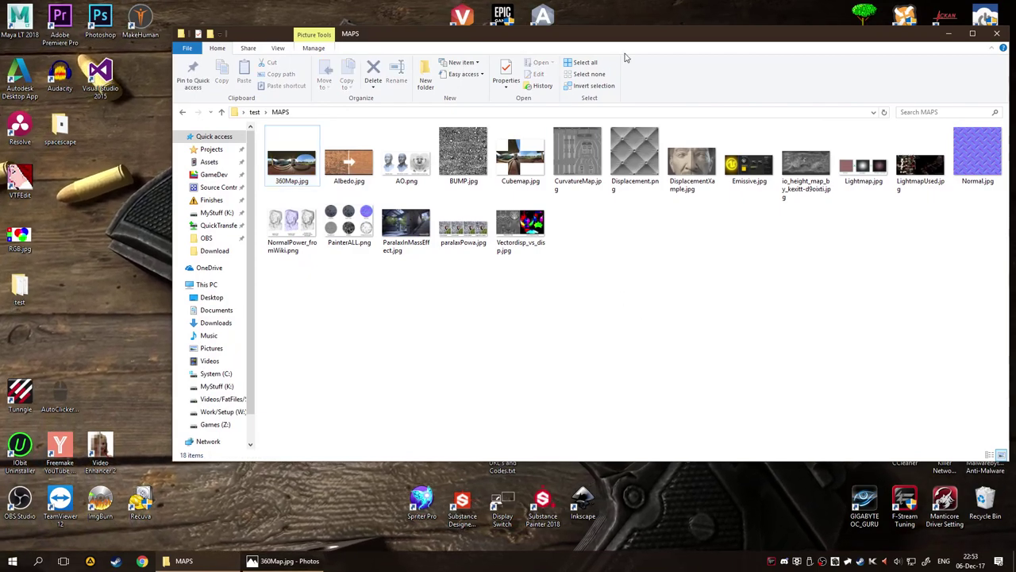
pyautogui.moveTo(624, 37); pyautogui.dragTo(536, 67)
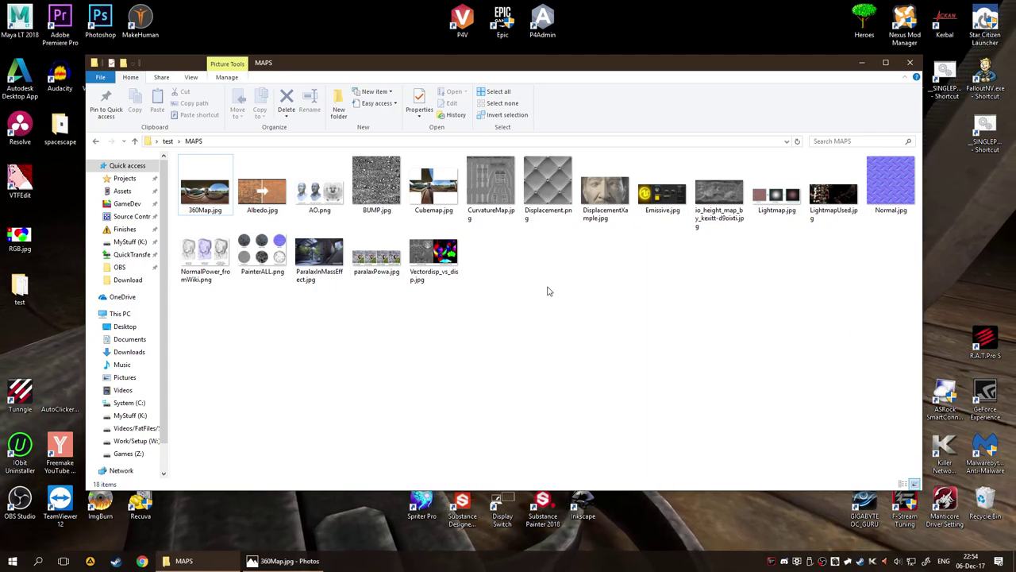
# Select ParalaxInMassEffect.jpg in the MAPS folder.
pyautogui.click(302, 266)
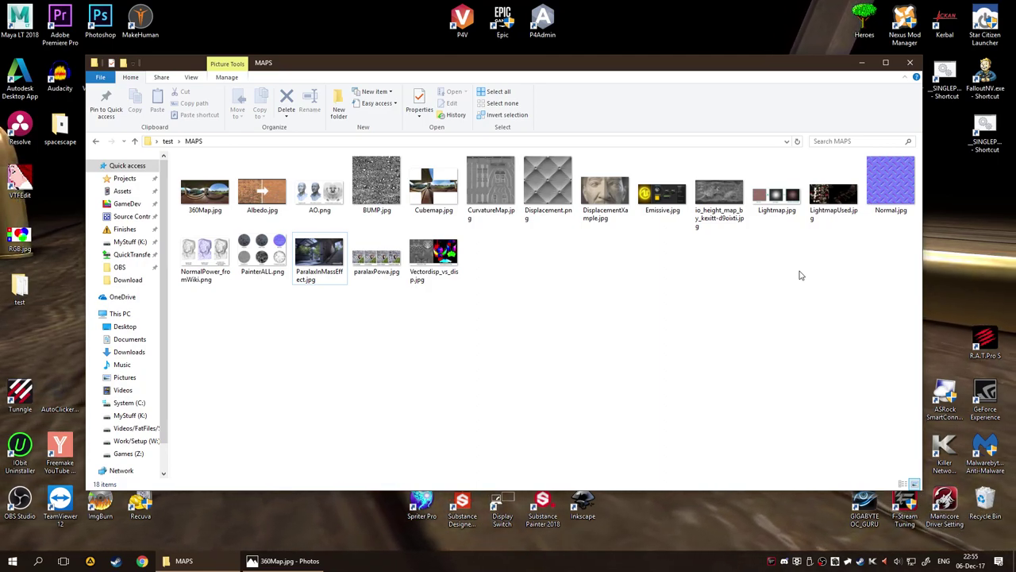
# Go up to test, enter COLOR, and view RGB_Overlay.png in Photos twice, closing it each time.
pyautogui.hotkey('alt', 'Up')
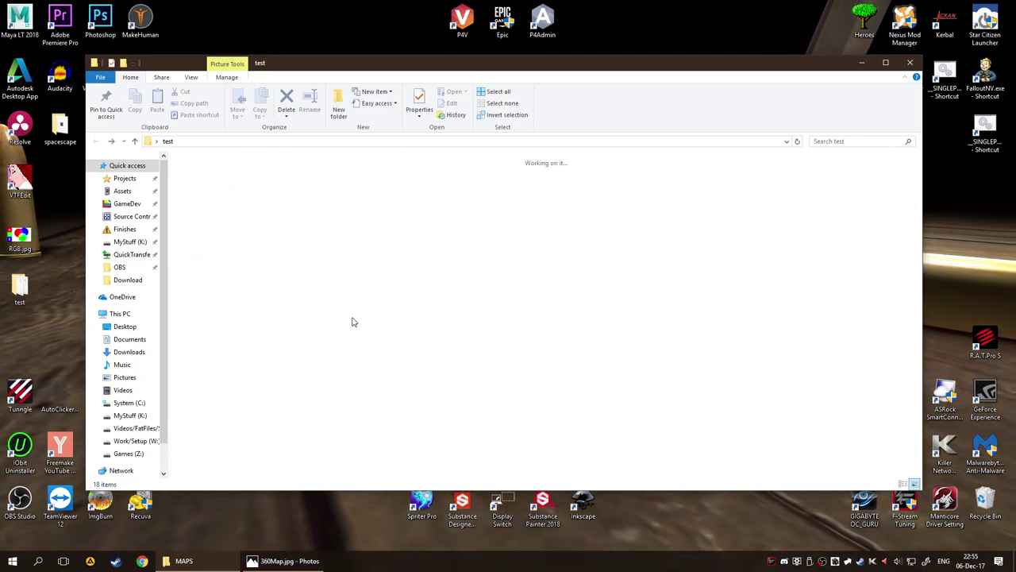
pyautogui.doubleClick(207, 195)
pyautogui.doubleClick(262, 186)
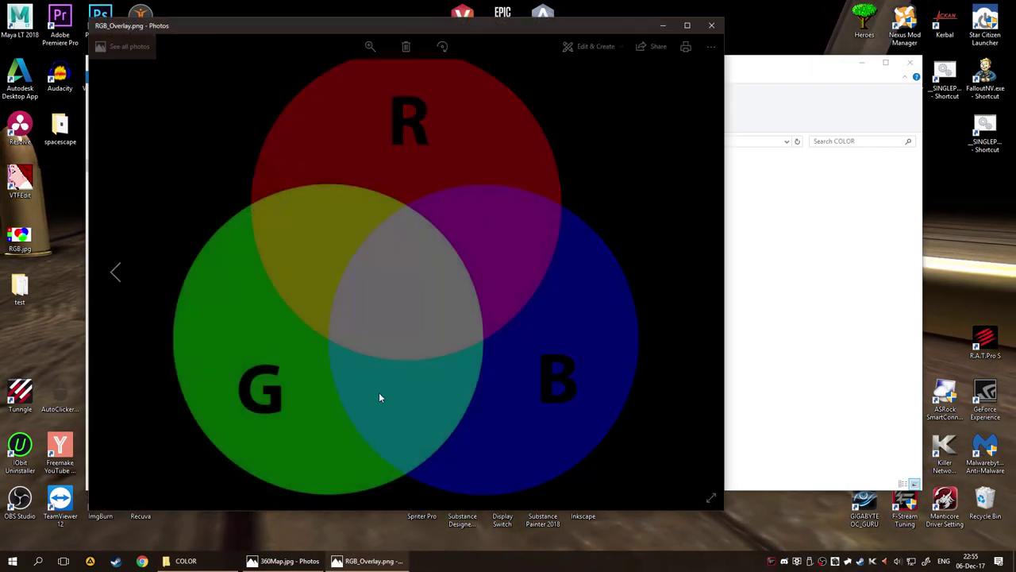
pyautogui.click(711, 25)
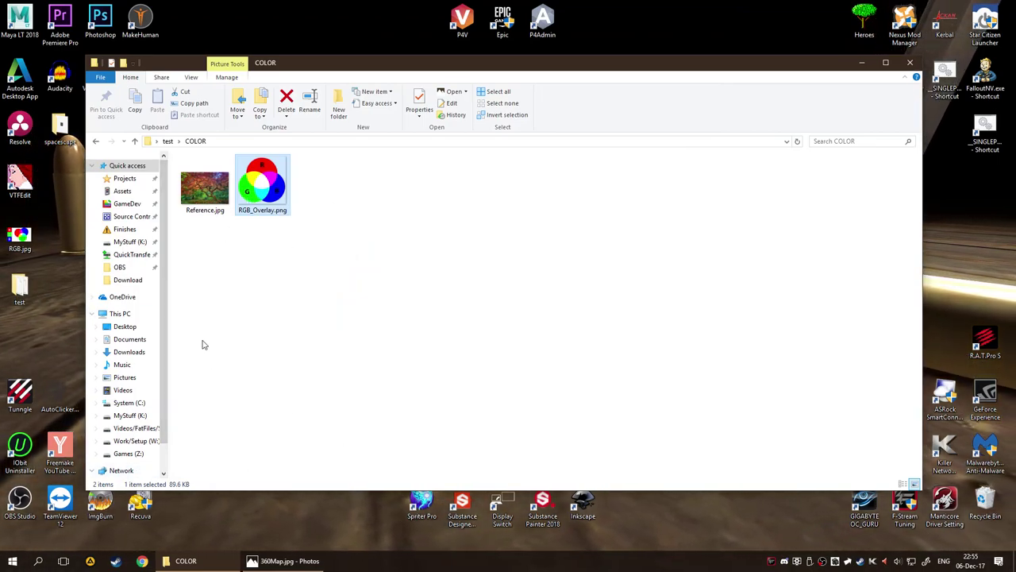
pyautogui.doubleClick(266, 194)
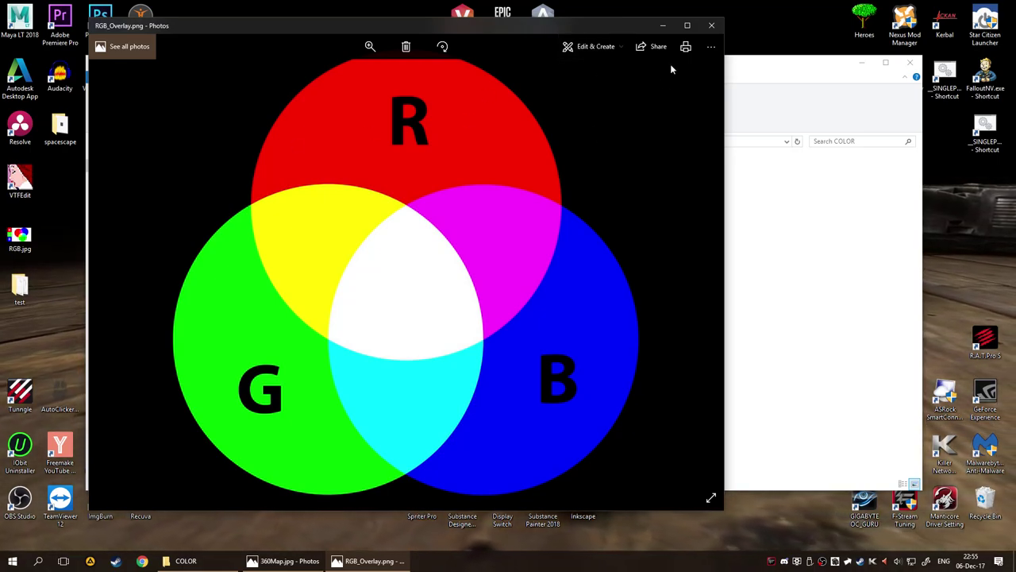
pyautogui.click(710, 27)
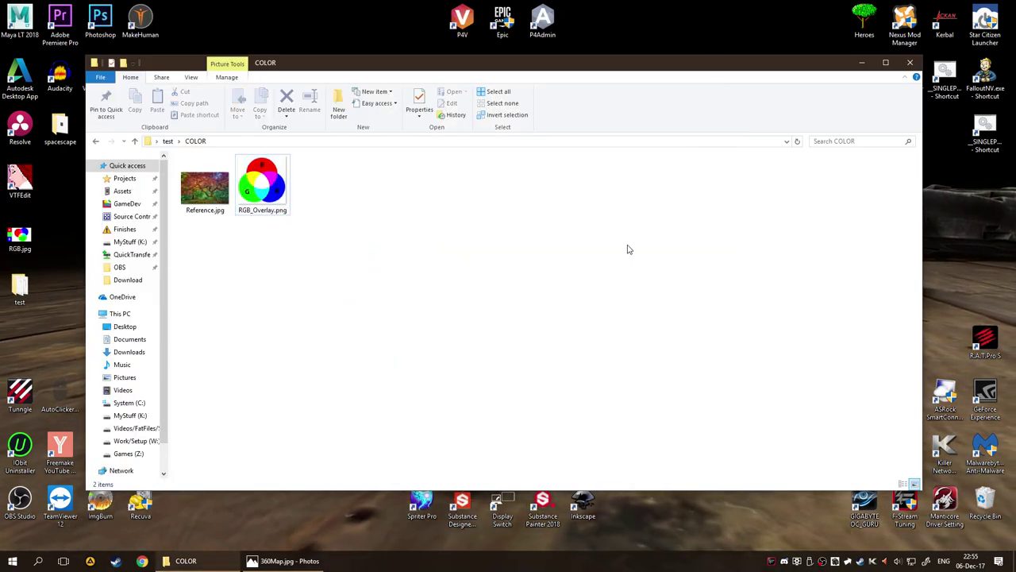